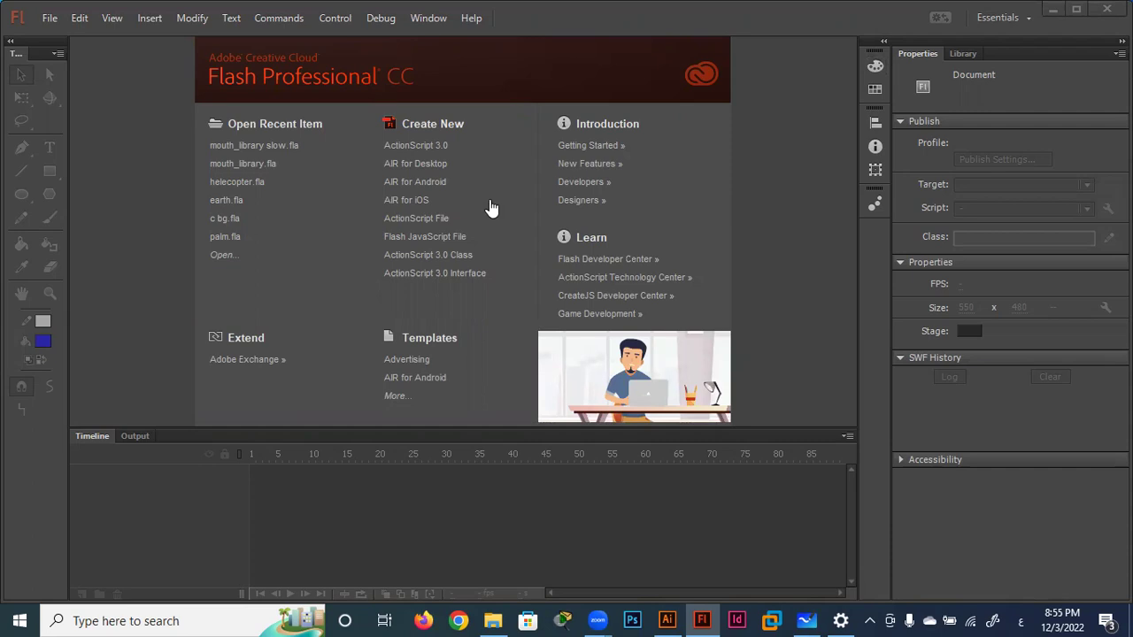
Create a new ActionScript 3.0 document with an 800 × 600 px stage, then switch to Illustrator.
click(438, 146)
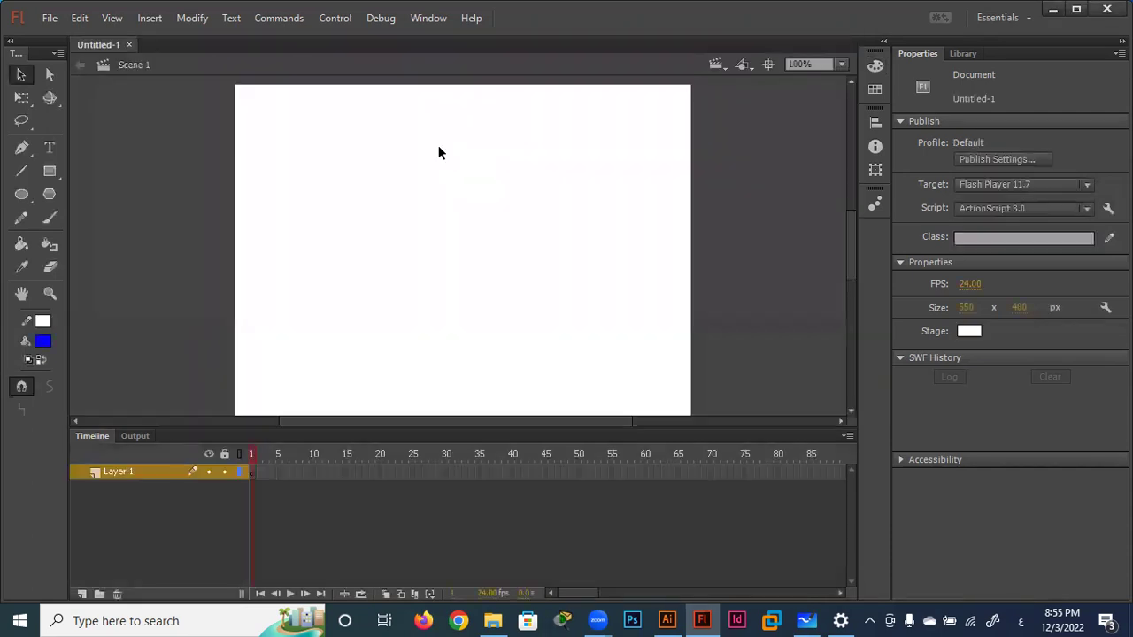
click(968, 308)
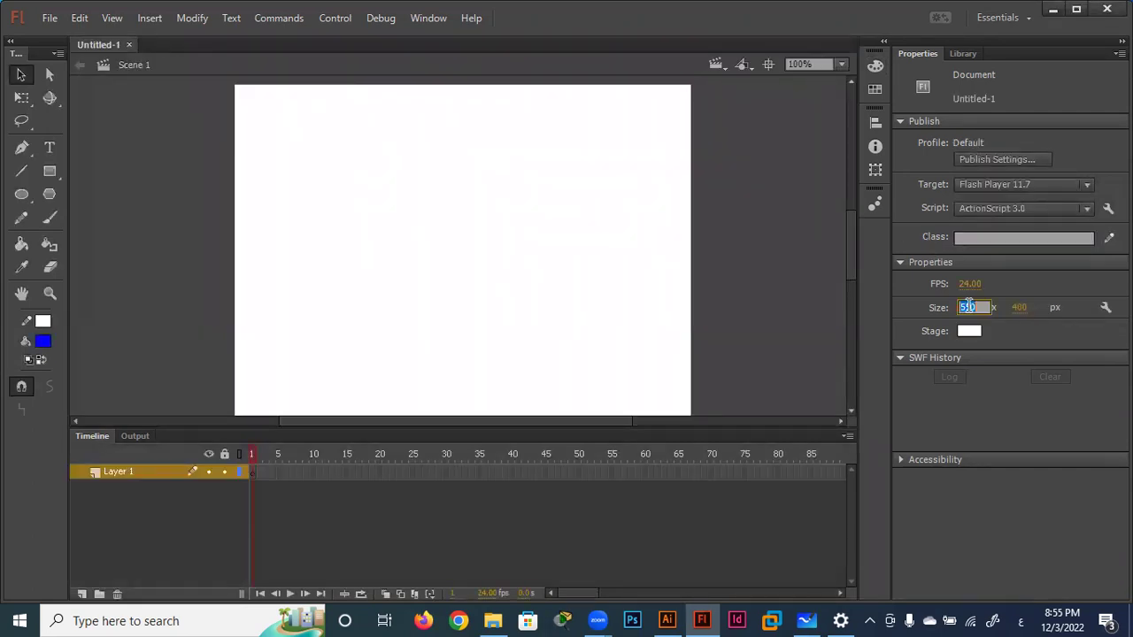
text(800)
key(Tab)
text(600)
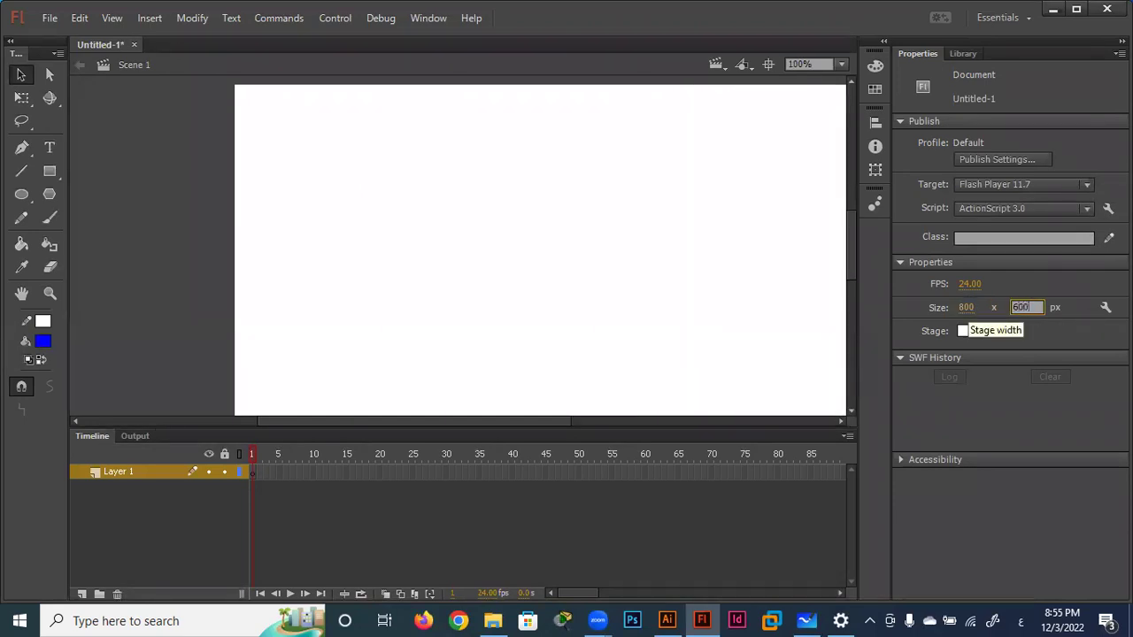
key(Return)
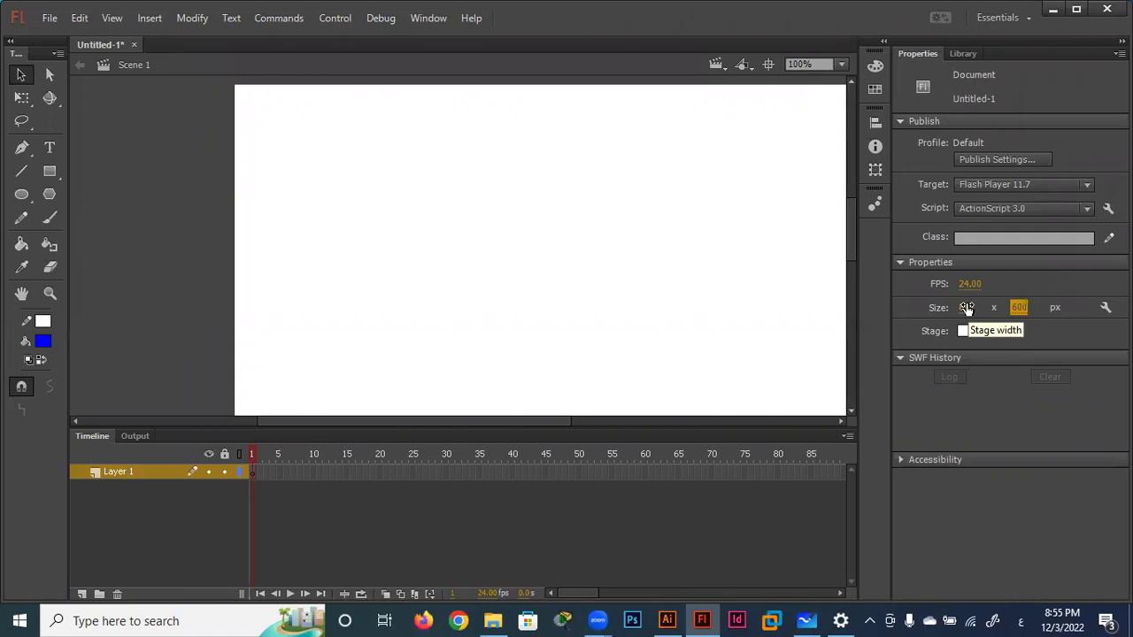
click(668, 620)
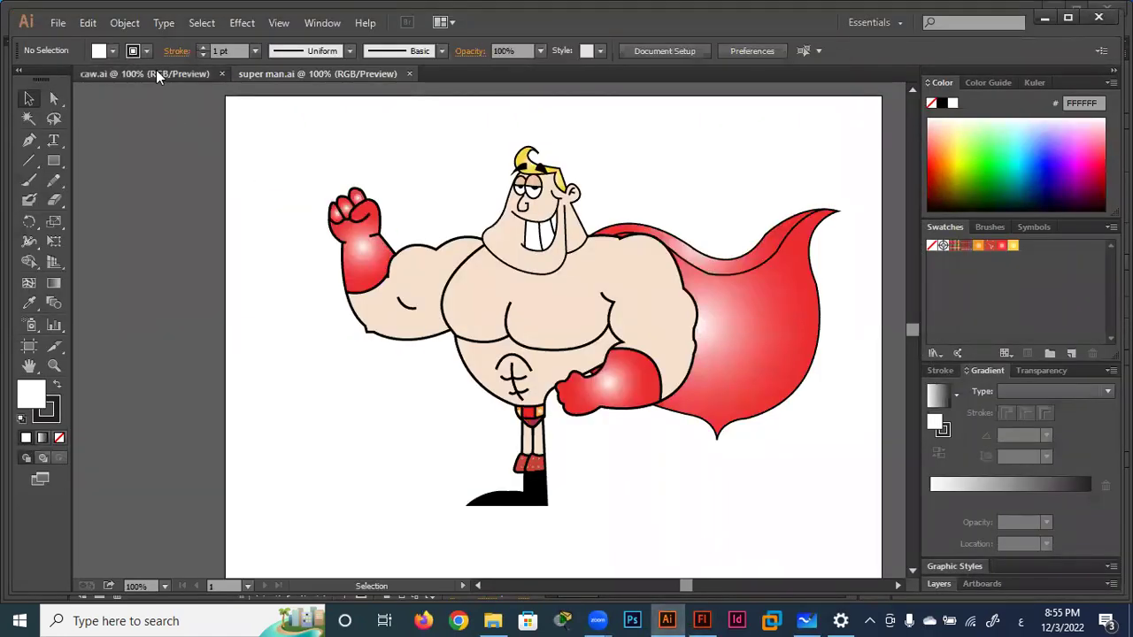
Select the whole cow drawing in caw.ai and return to the Flash document.
click(156, 71)
scroll(577, 354, up, 2)
scroll(573, 372, up, 1)
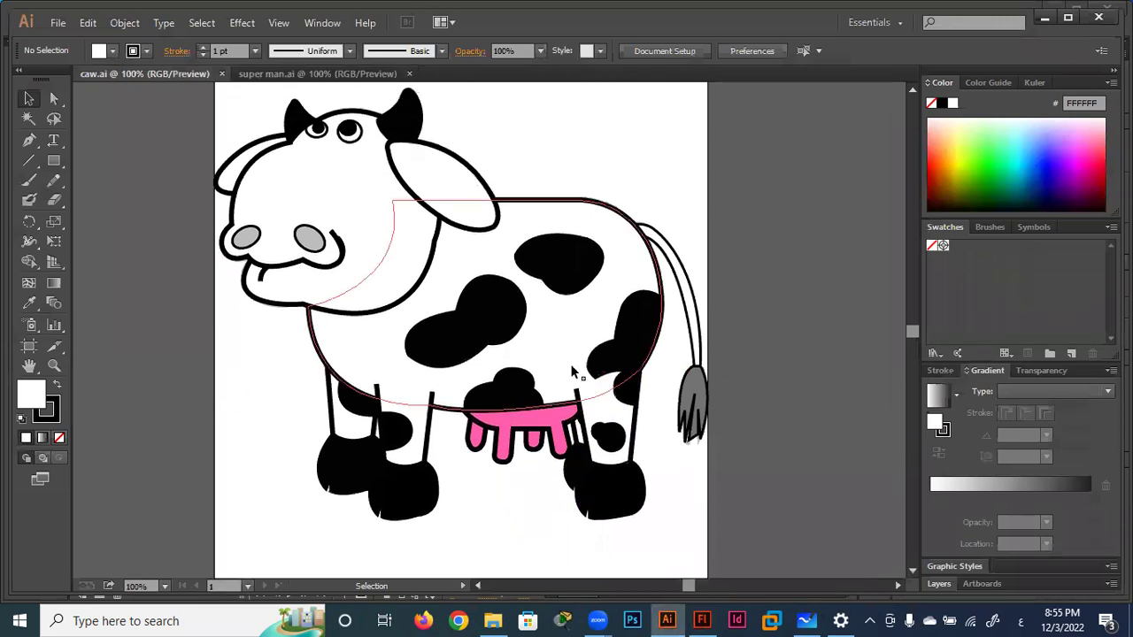
mouse_move(759, 99)
mouse_down()
mouse_move(230, 531)
mouse_move(186, 485)
mouse_up()
scroll(230, 531, down, 2)
drag(437, 260, 666, 591)
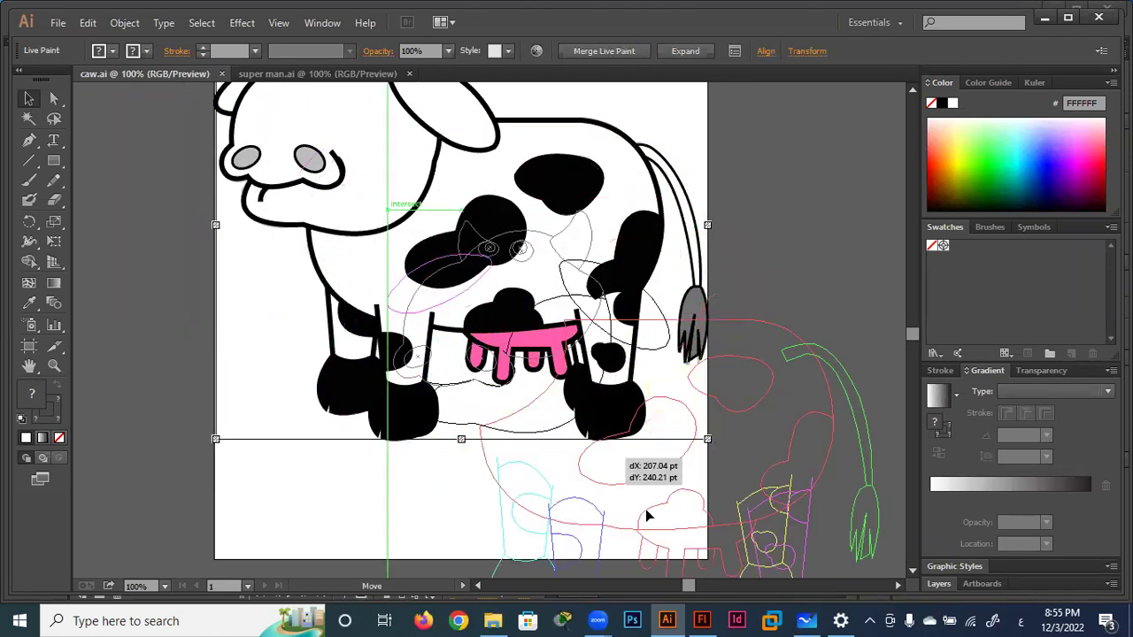
click(701, 620)
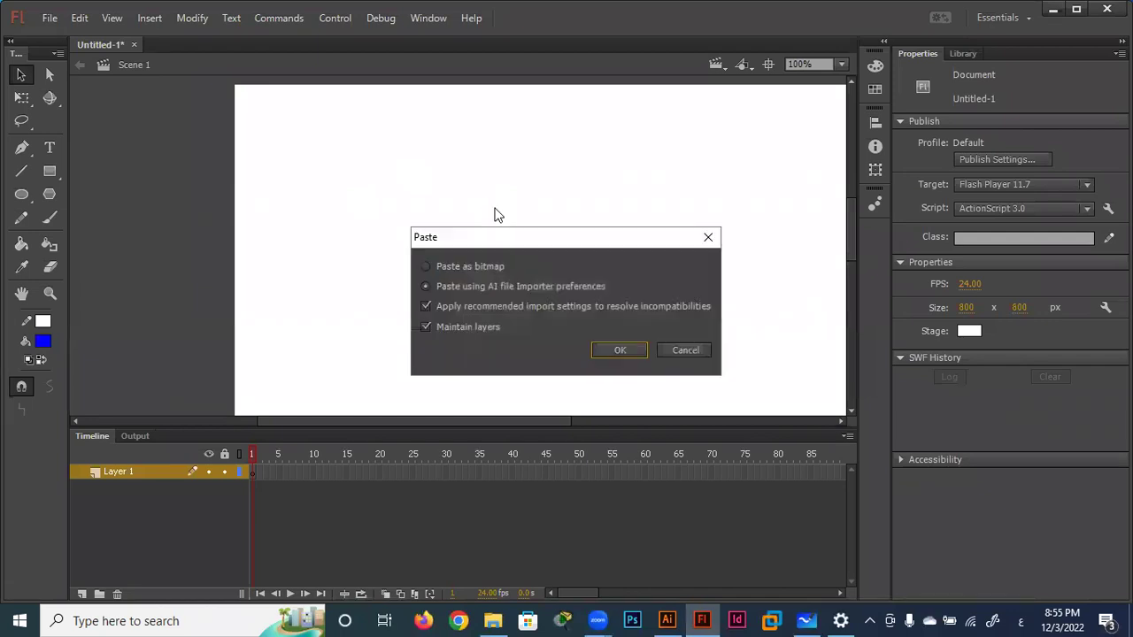
Paste the cow keeping its Illustrator layers, fit the stage in the window, and position it on stage.
click(619, 351)
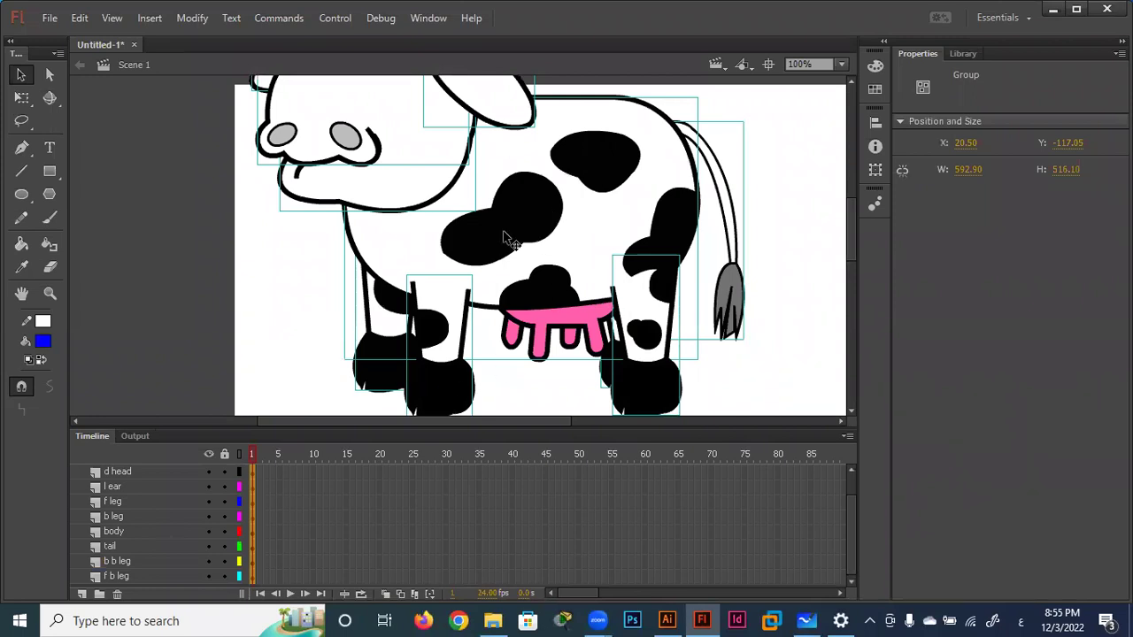
drag(509, 235, 603, 329)
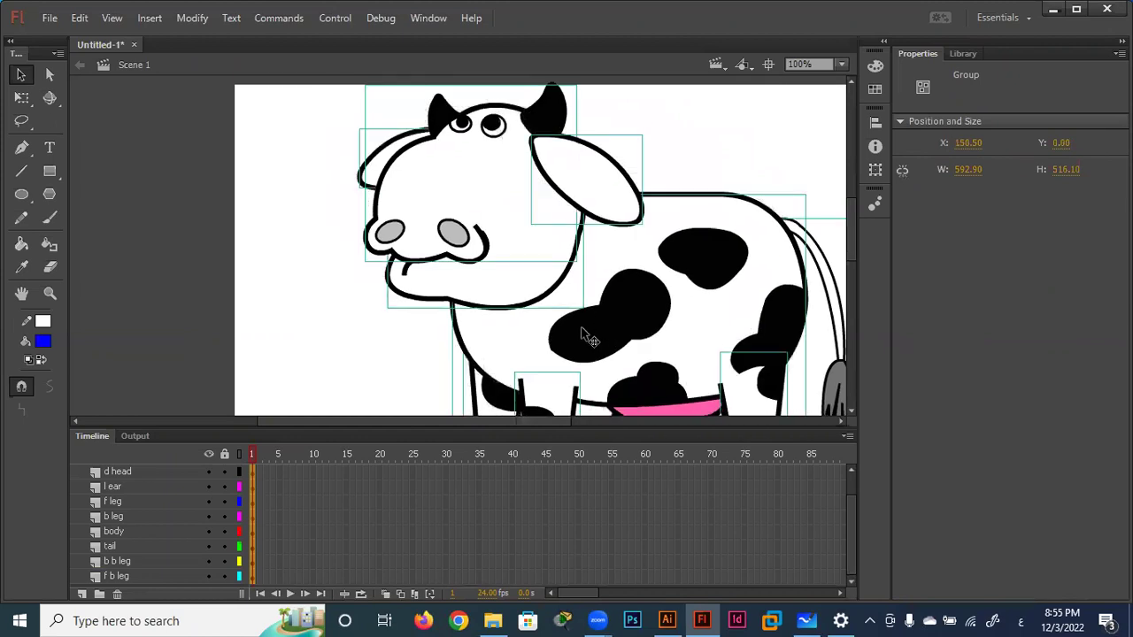
click(843, 65)
click(839, 83)
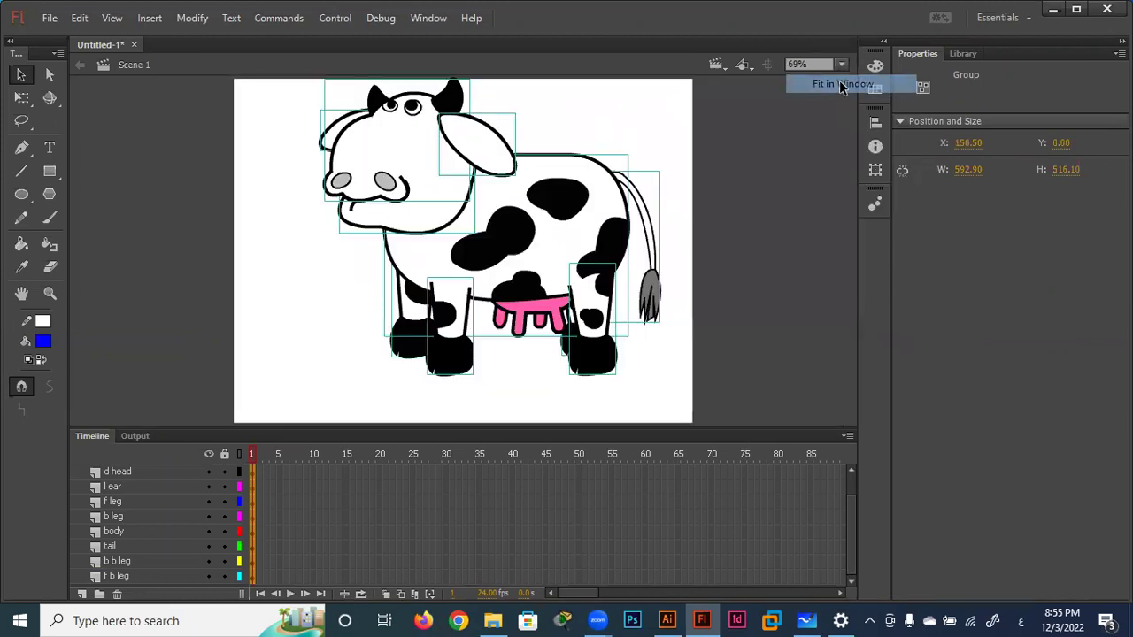
drag(559, 249, 542, 291)
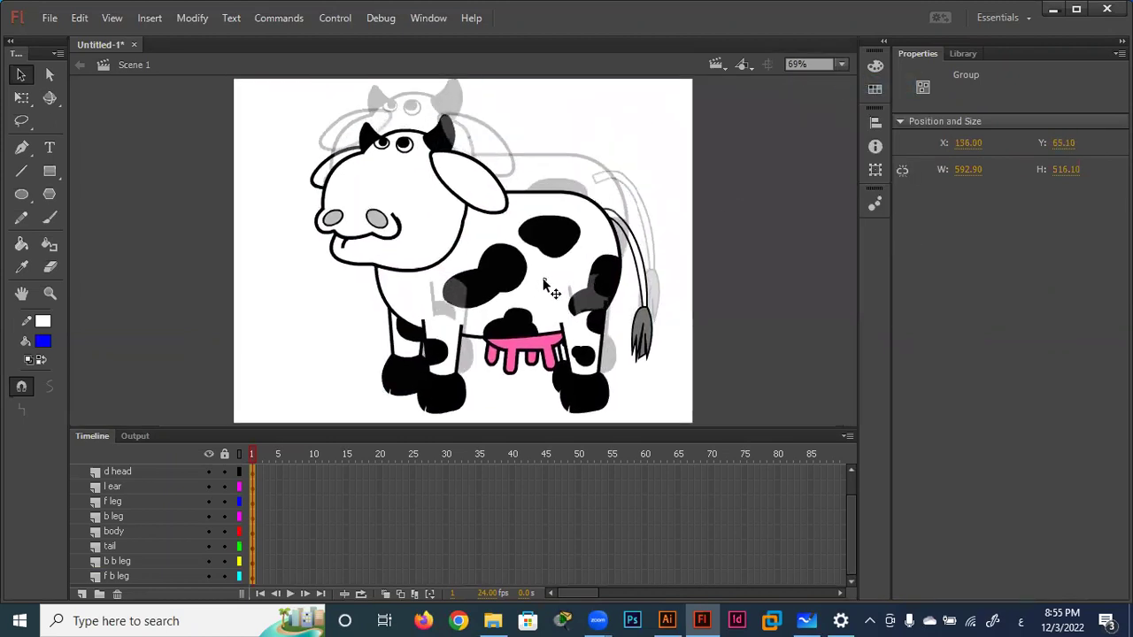
click(682, 165)
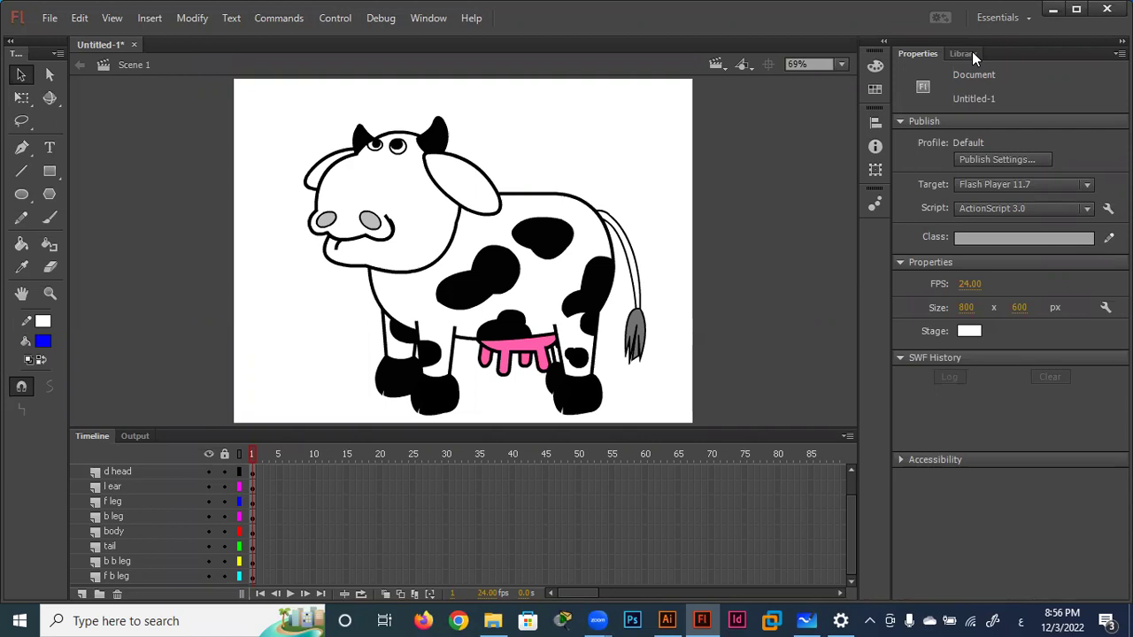
Copy frame 1 across all the cow's layers.
click(972, 54)
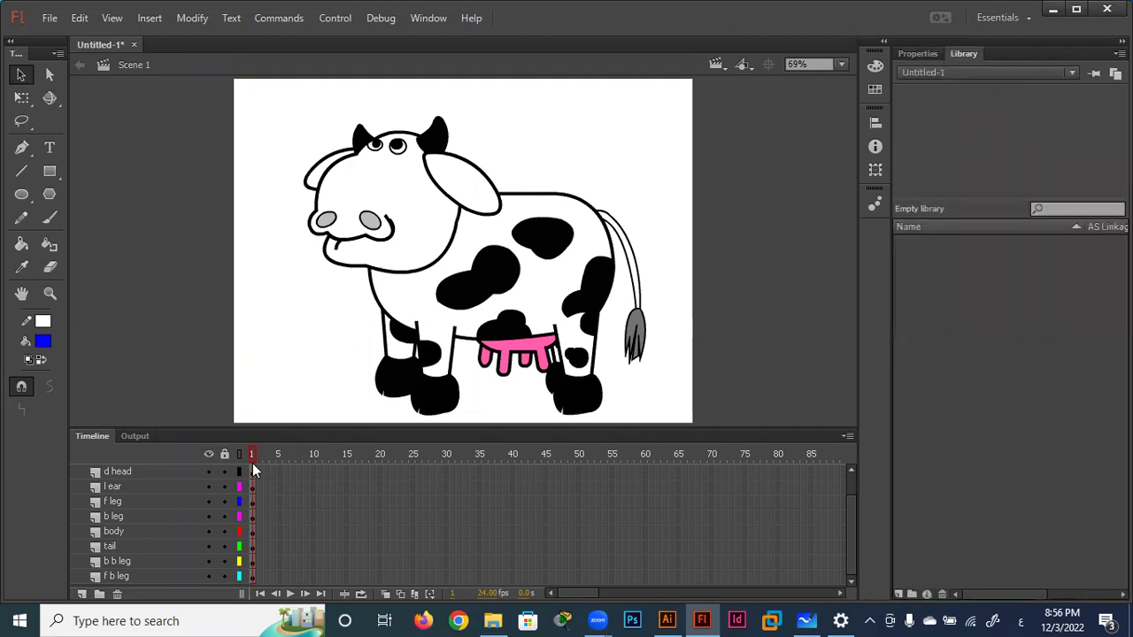
drag(228, 429, 228, 302)
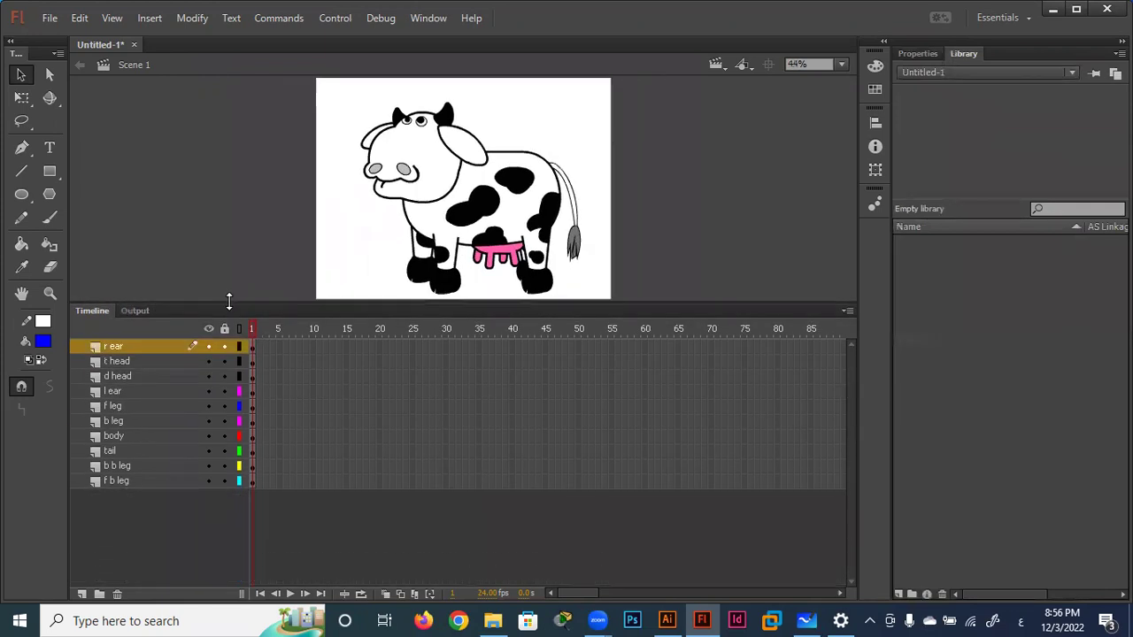
drag(256, 347, 254, 495)
right_click(252, 467)
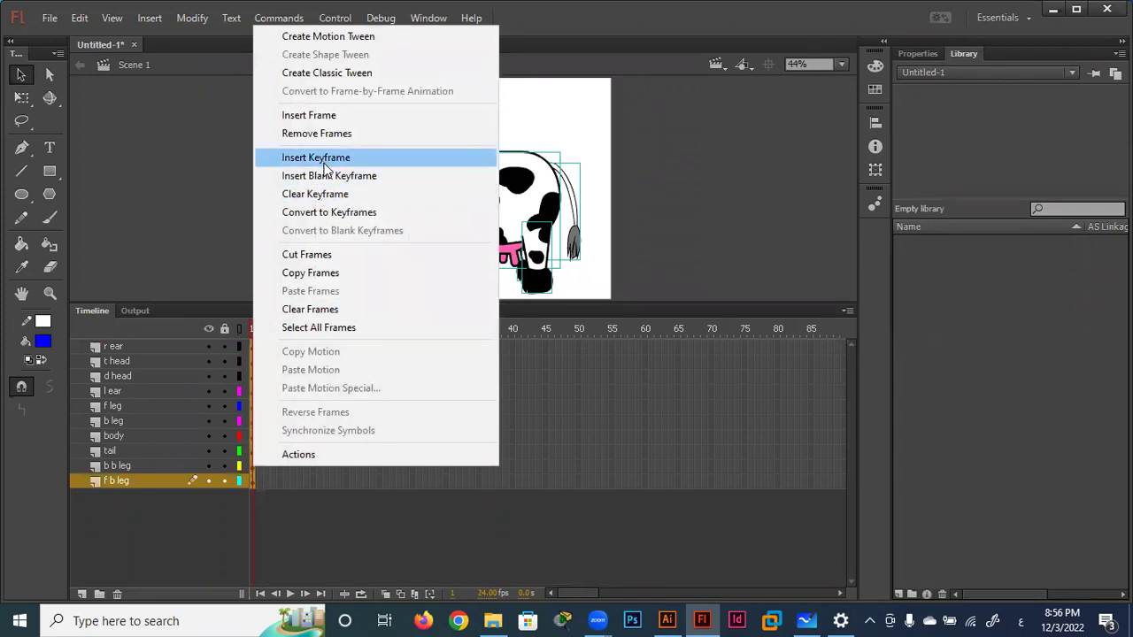
click(321, 274)
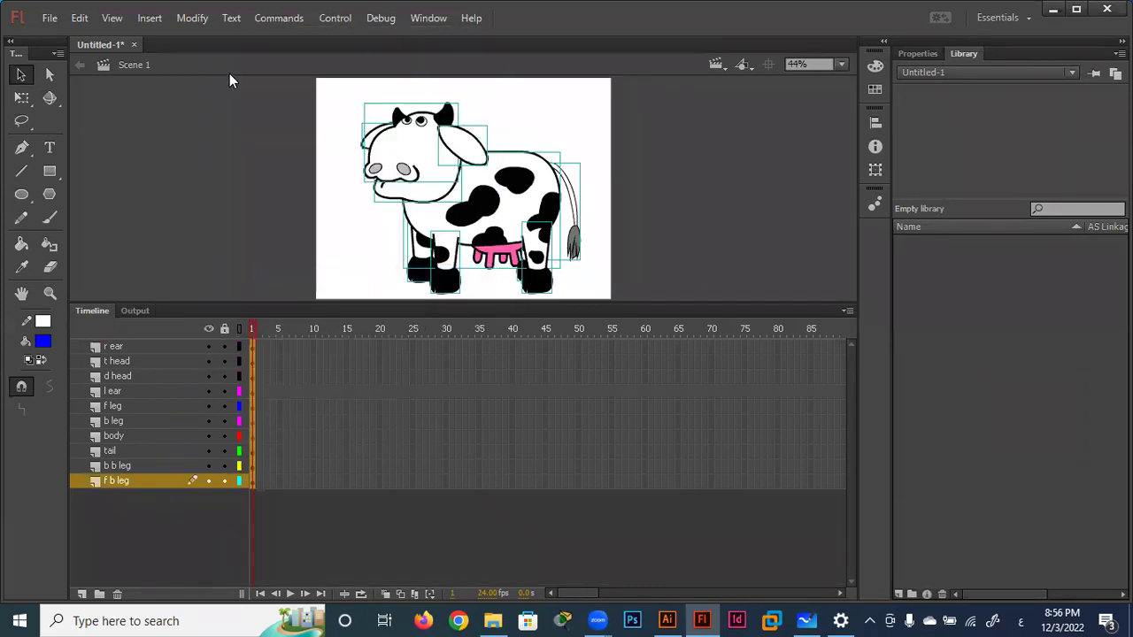
Start a new Movie Clip symbol named 'caw stop'.
click(161, 20)
click(181, 39)
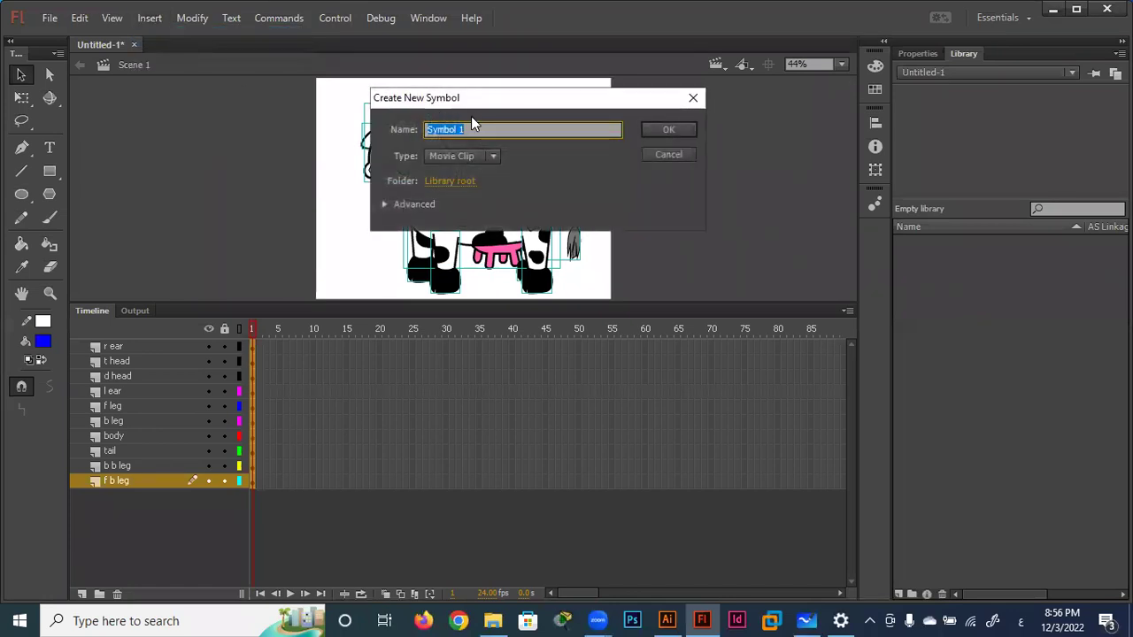
text(ؤشص)
key(BackSpace)
key(BackSpace)
key(BackSpace)
key(alt+shift)
text(caw )
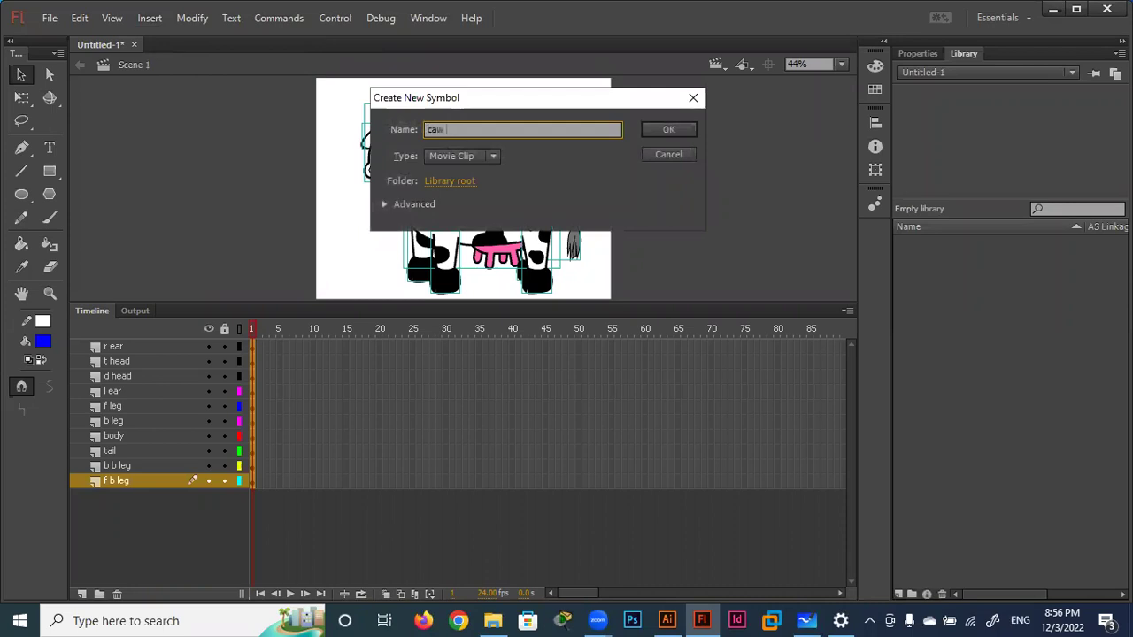
text(stop)
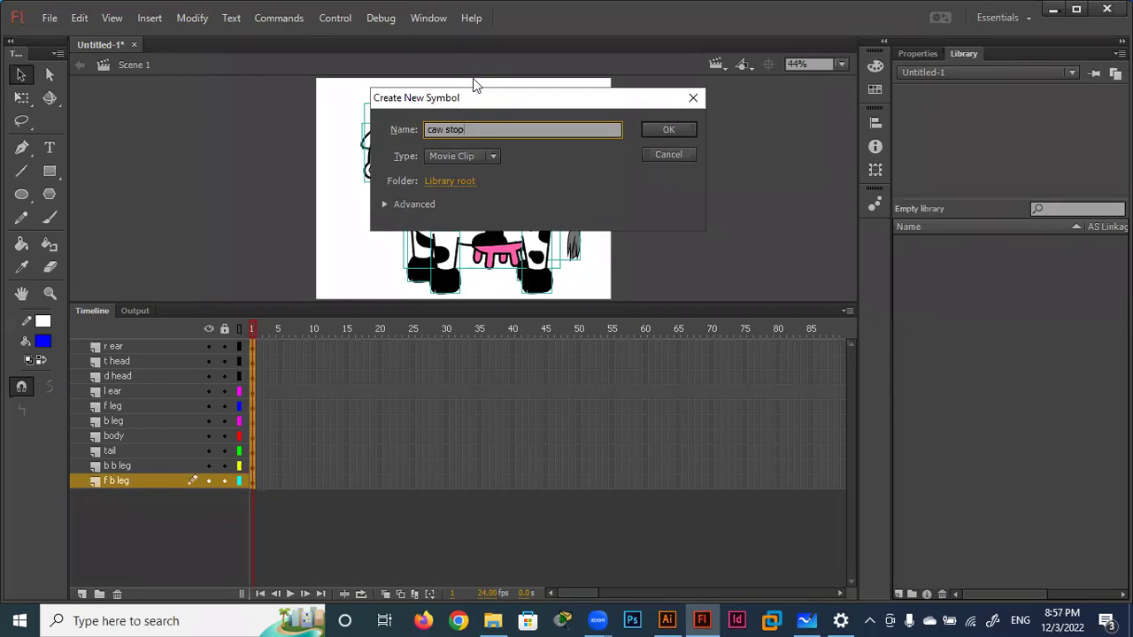
key(Return)
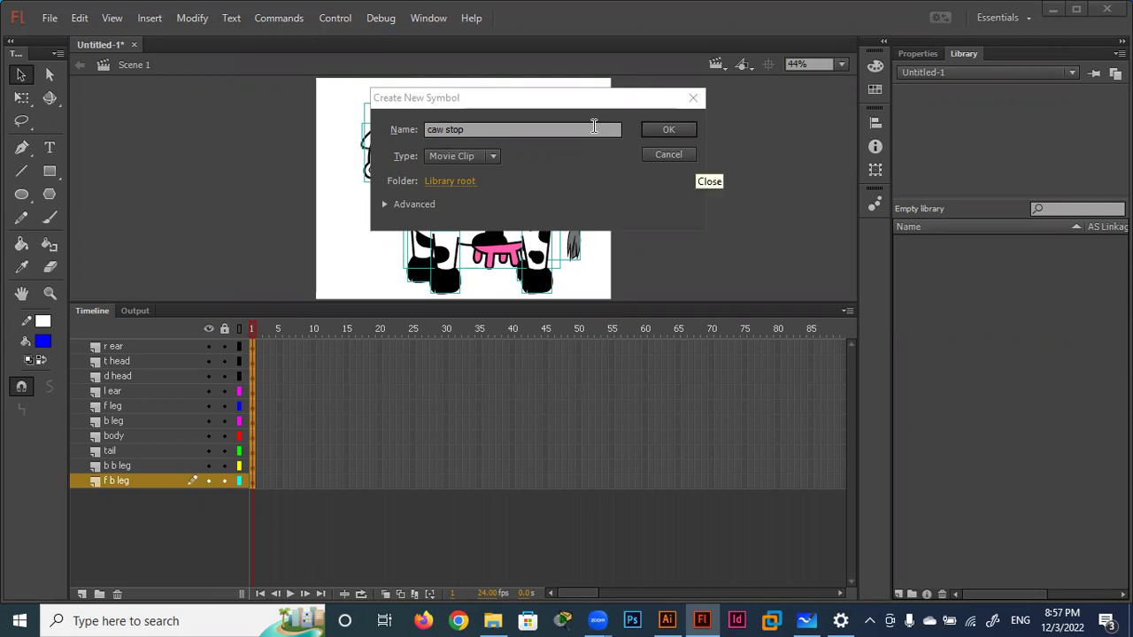
Create the caw stop movie clip and paste the copied cow frames into its timeline.
click(669, 130)
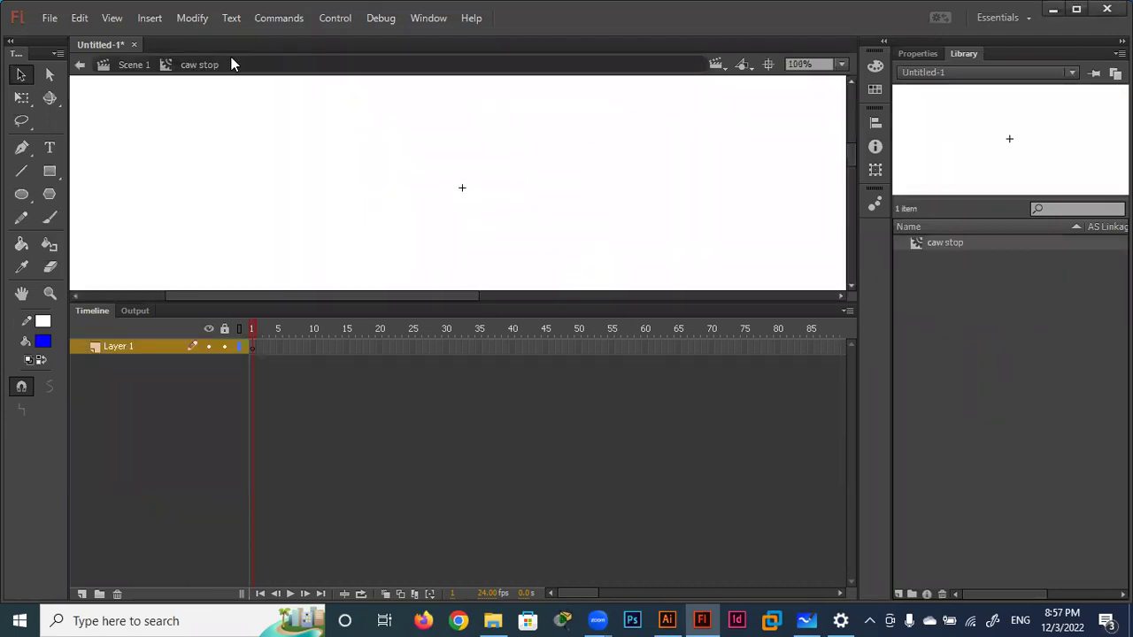
click(149, 18)
click(187, 36)
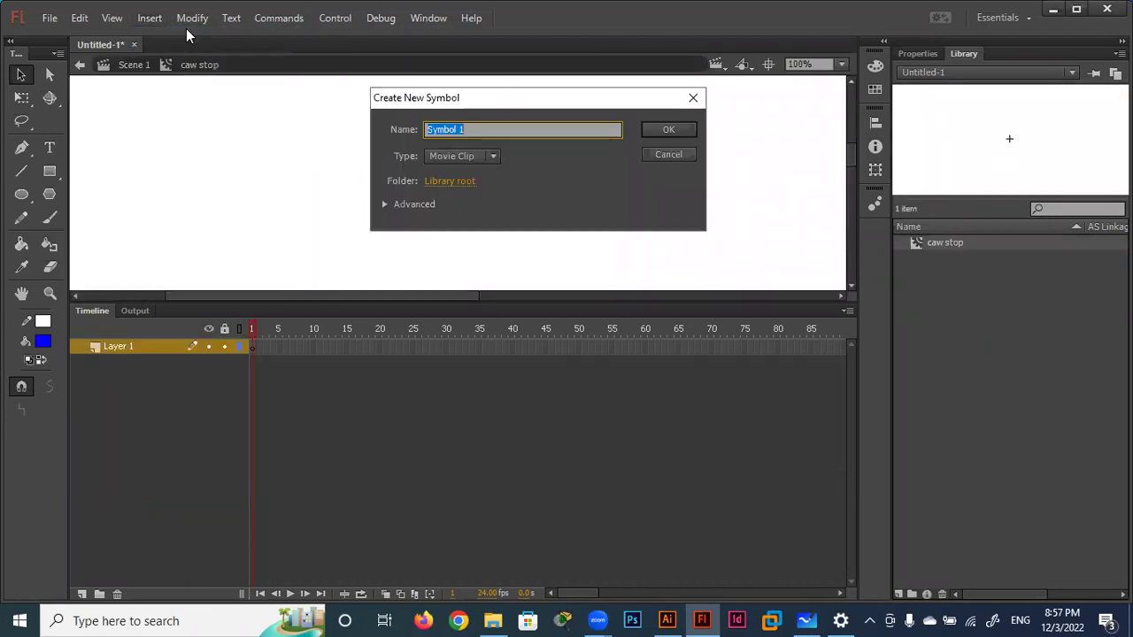
key(Escape)
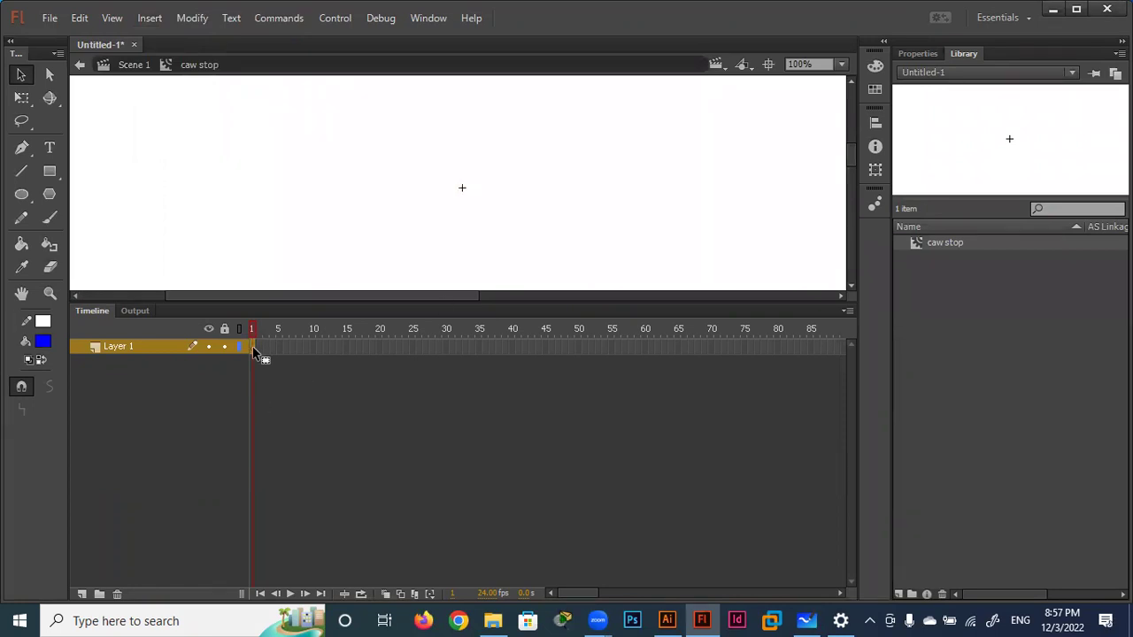
right_click(253, 351)
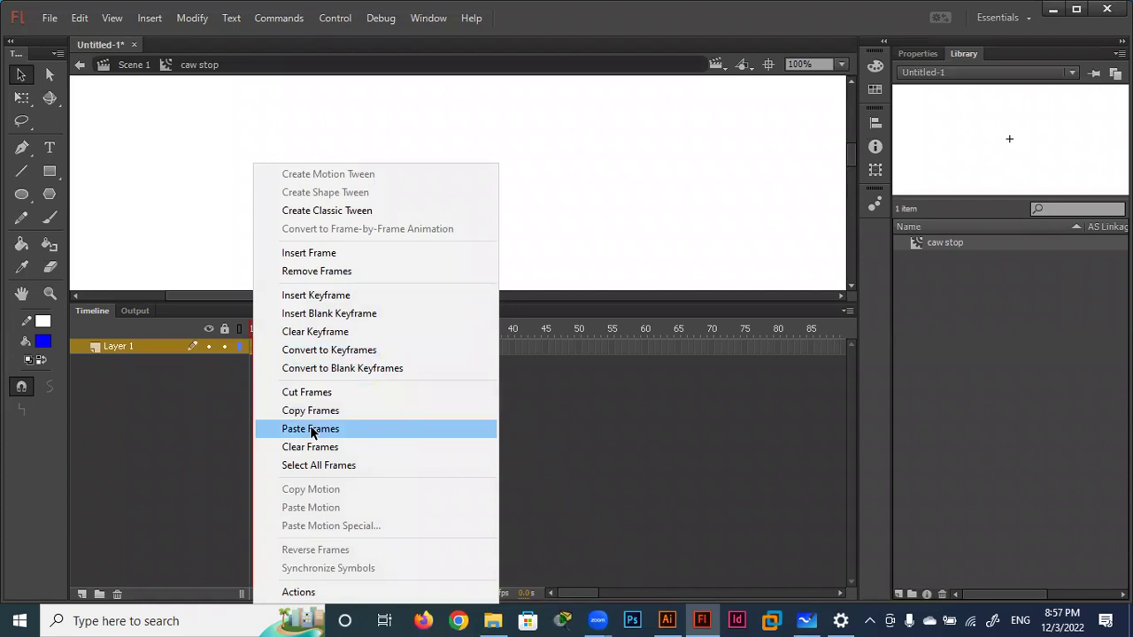
click(312, 430)
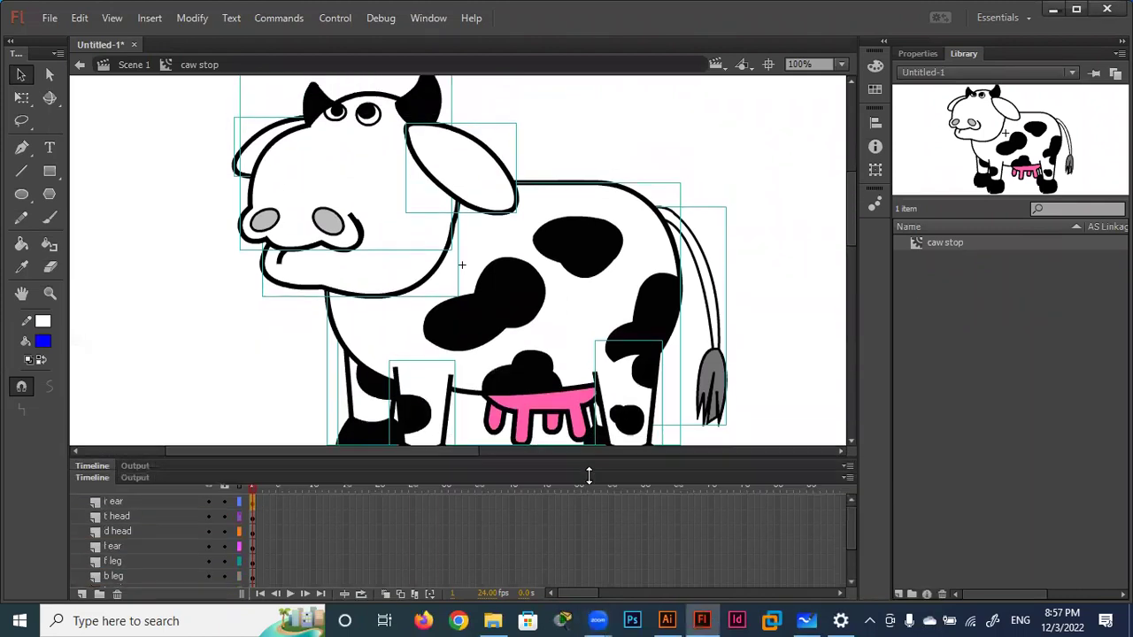
drag(583, 436, 582, 486)
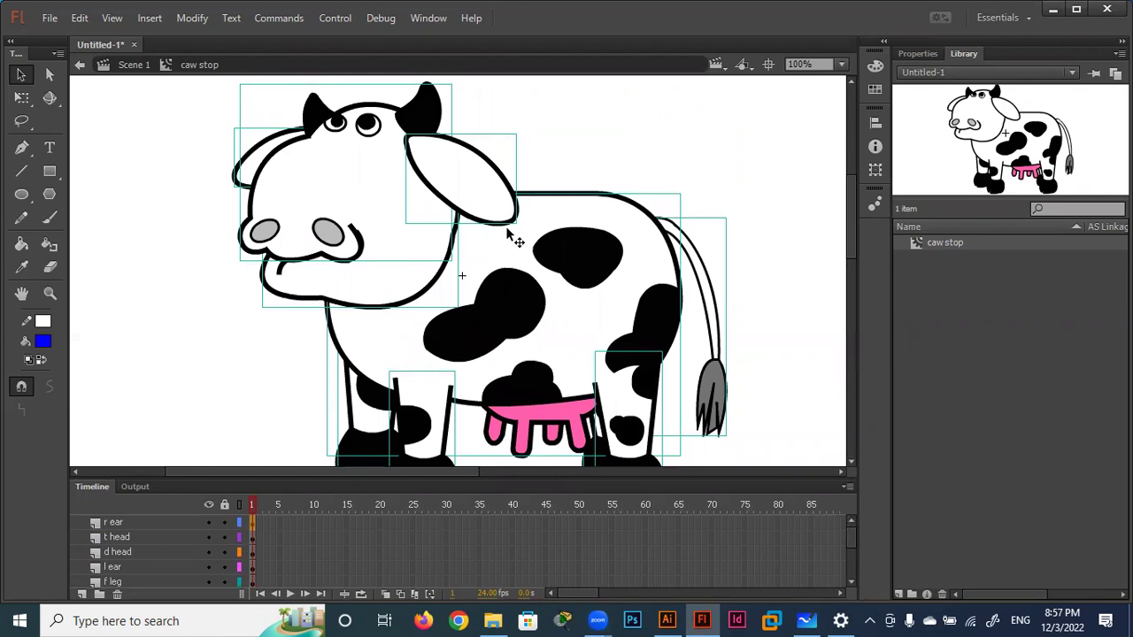
In Scene 1, add an empty Layer 11 and delete all the cow body-part layers.
click(79, 68)
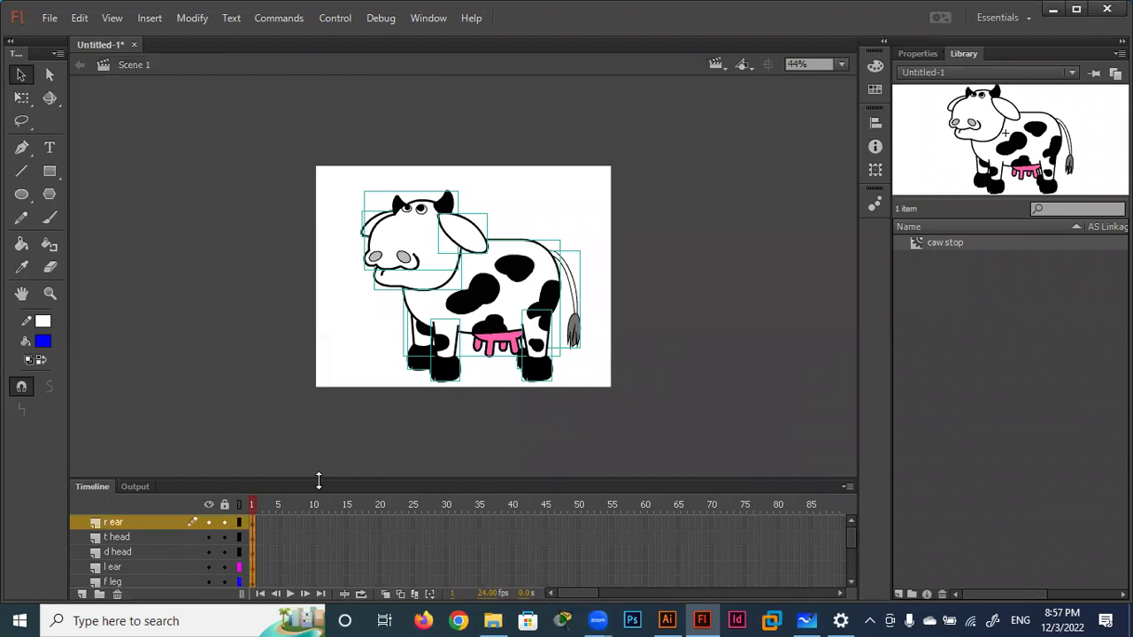
drag(245, 480, 245, 384)
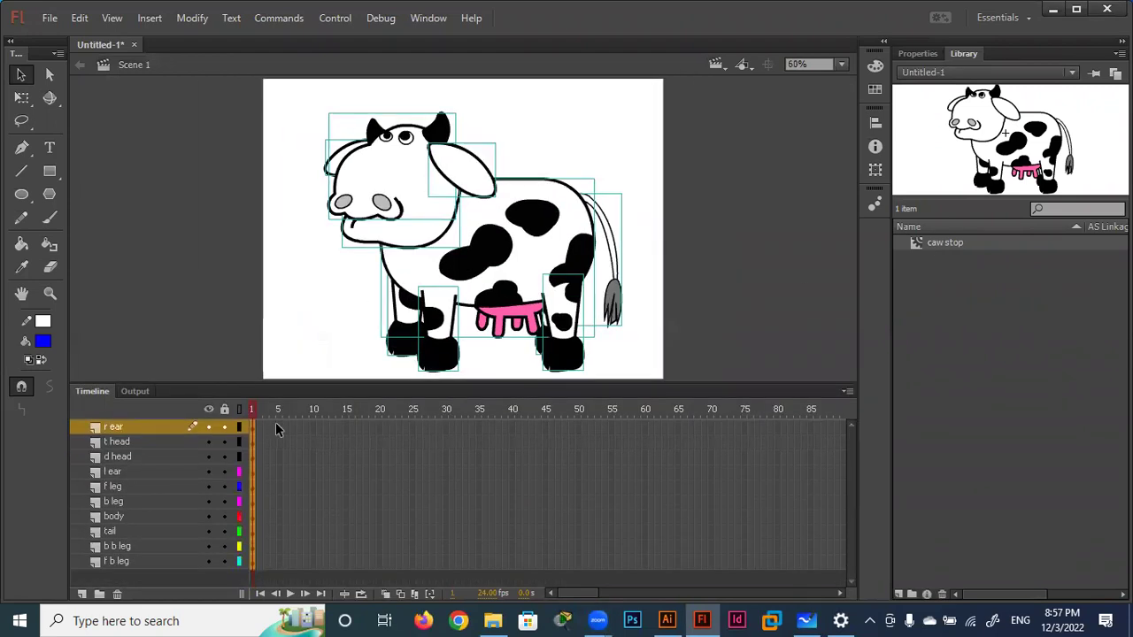
click(81, 595)
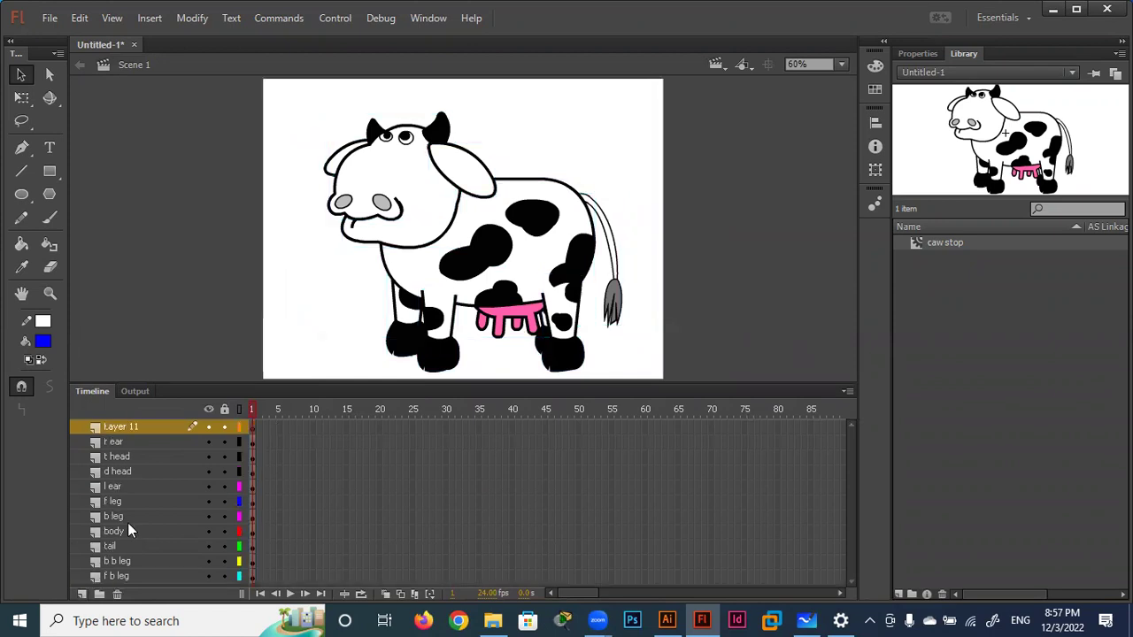
click(123, 438)
click(117, 595)
click(117, 595)
click(118, 594)
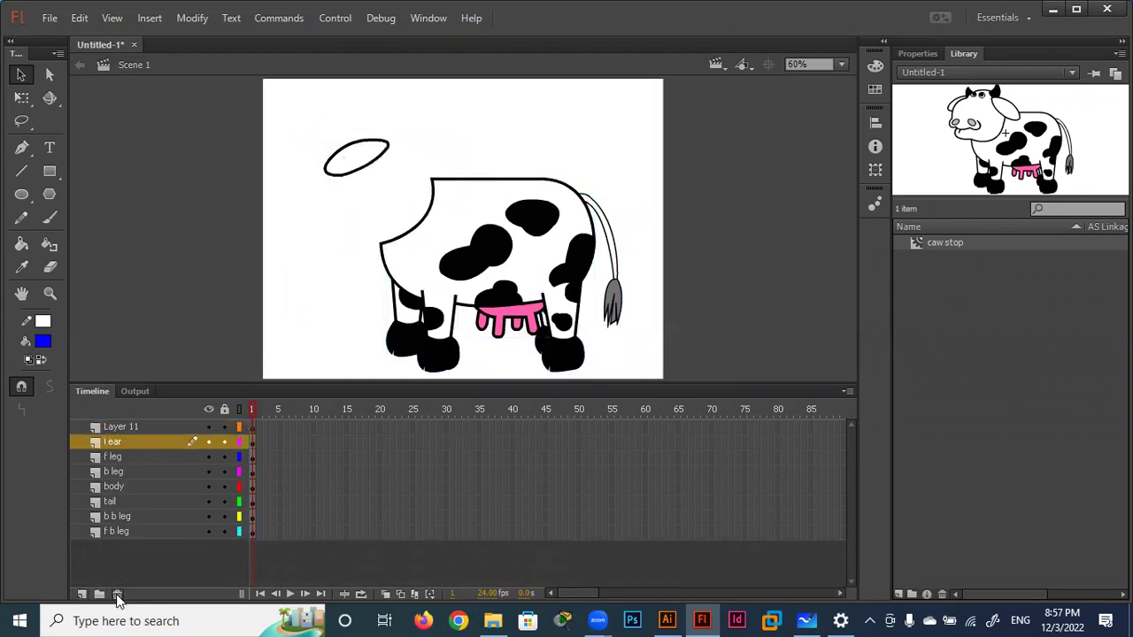
click(118, 595)
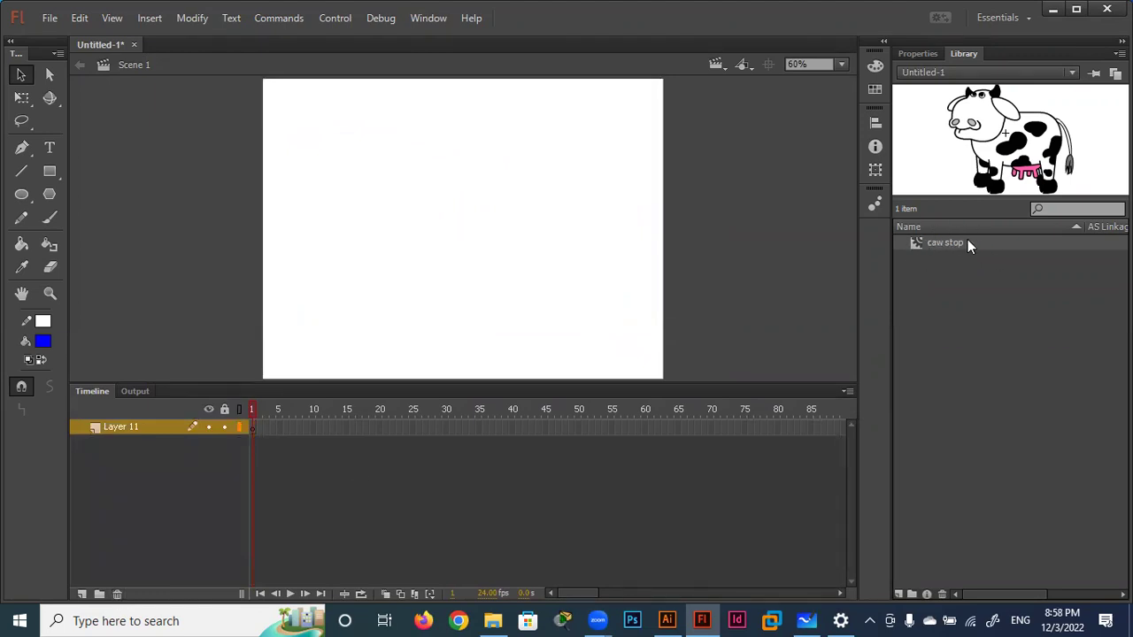
Duplicate caw stop as a movie clip named 'caw move'.
right_click(917, 243)
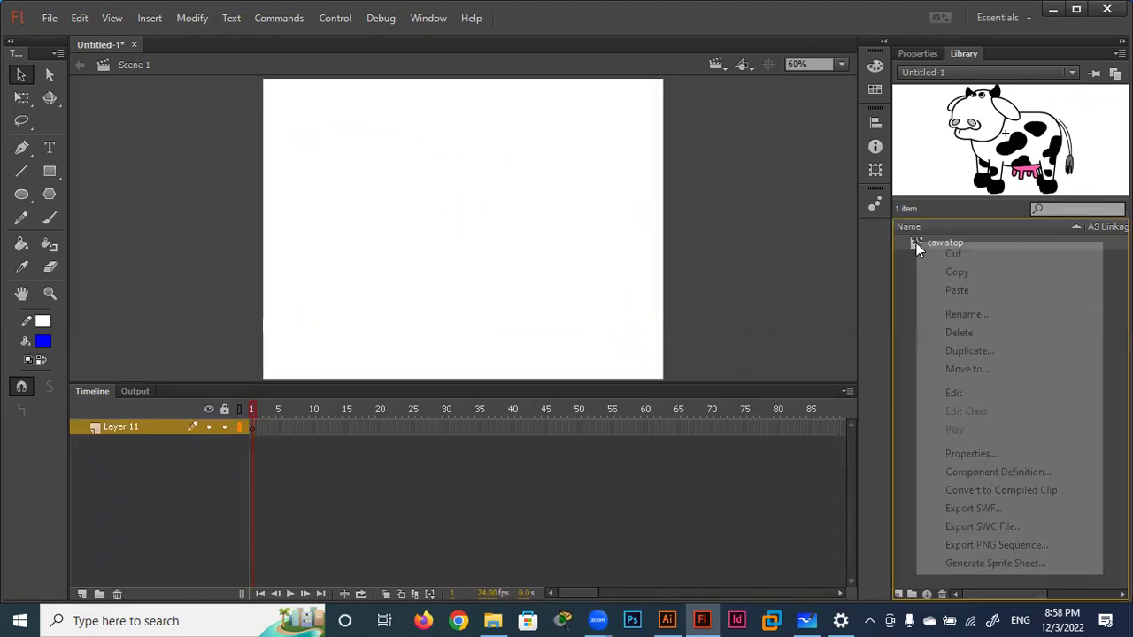
click(1006, 351)
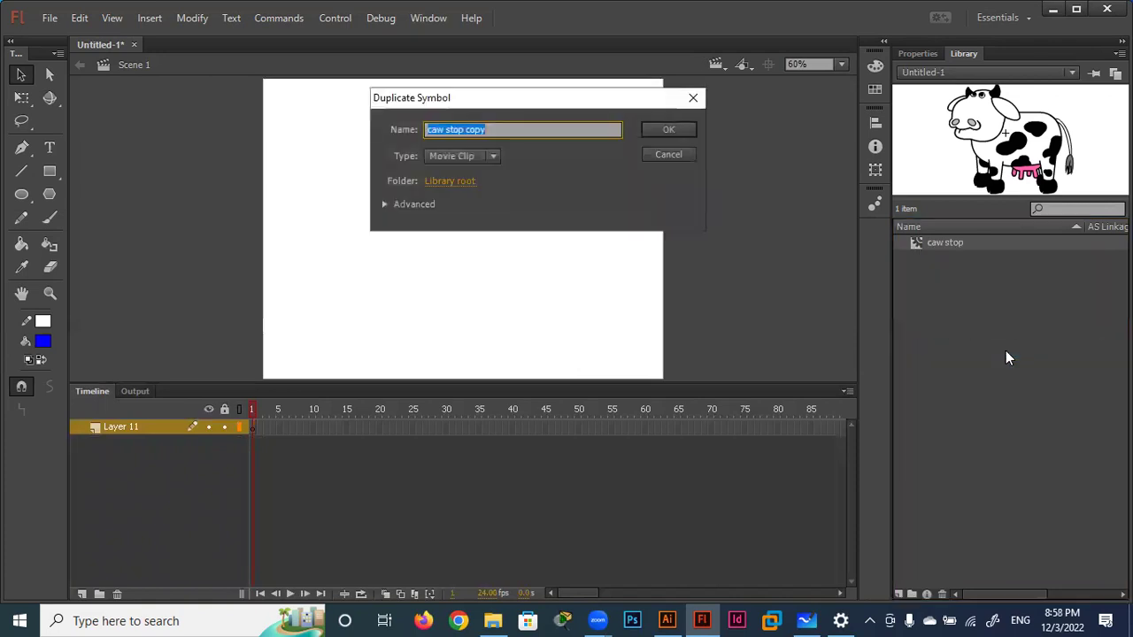
key(End)
key(BackSpace)
key(BackSpace)
key(BackSpace)
key(BackSpace)
key(BackSpace)
key(BackSpace)
key(BackSpace)
key(BackSpace)
key(BackSpace)
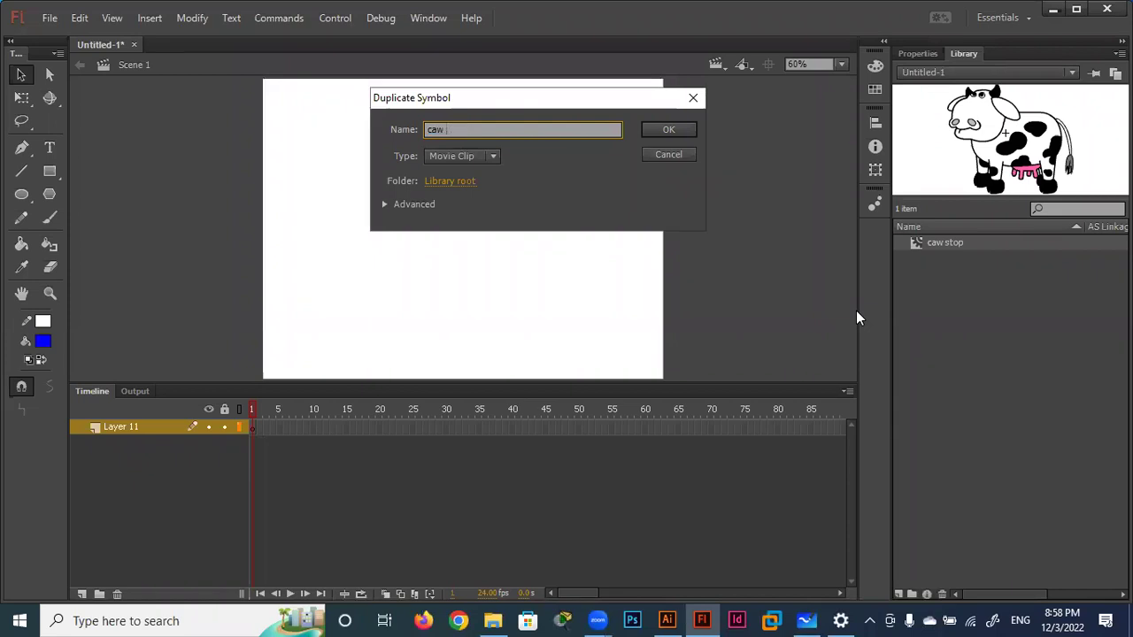
text(move)
key(Return)
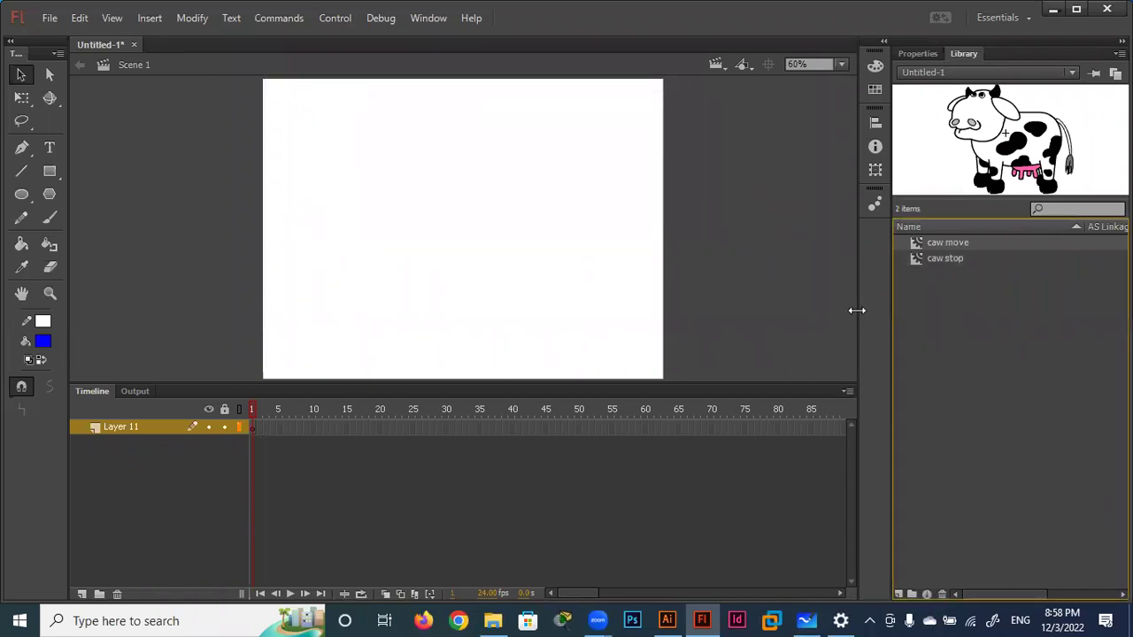
Duplicate caw stop again as 'caw stop talk'.
right_click(936, 261)
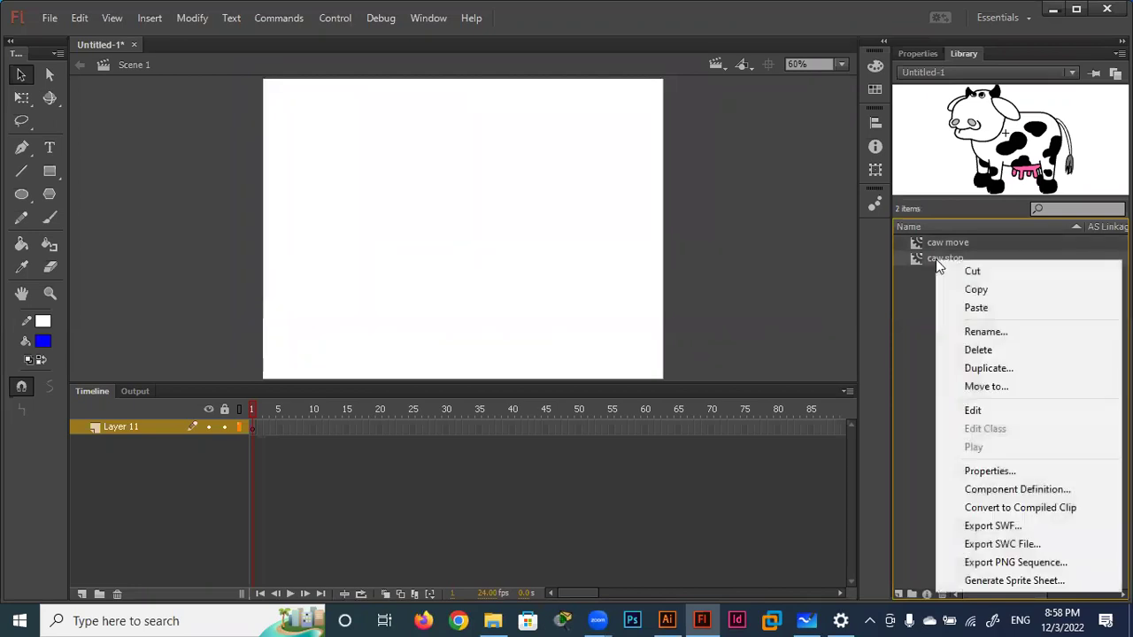
click(989, 368)
key(End)
key(BackSpace)
key(BackSpace)
key(BackSpace)
key(BackSpace)
key(BackSpace)
key(BackSpace)
key(BackSpace)
key(BackSpace)
key(BackSpace)
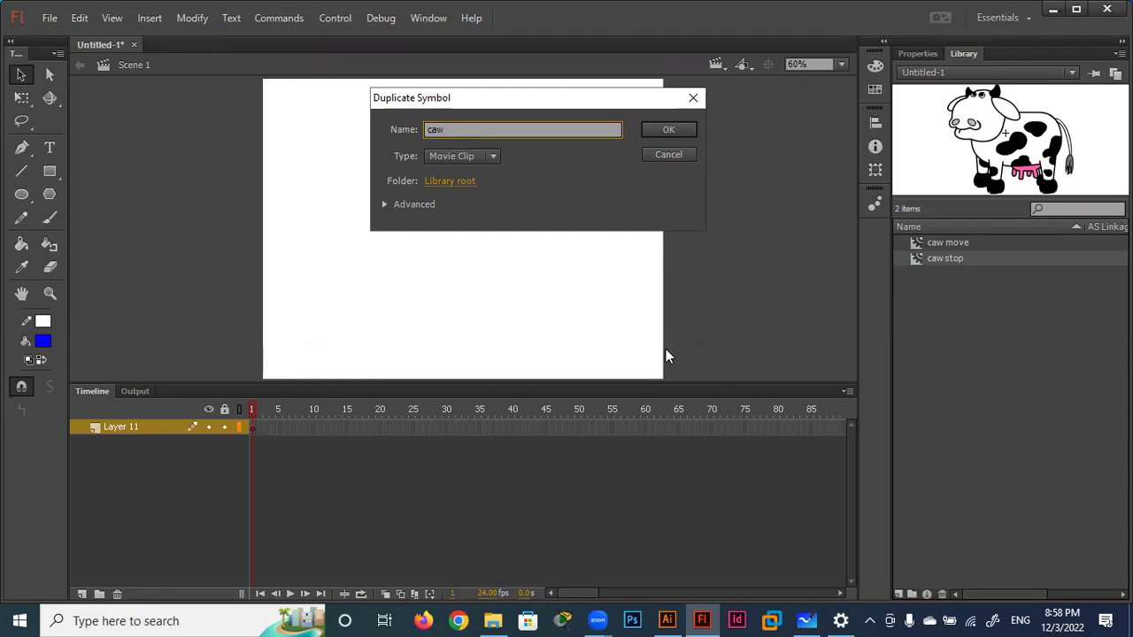
text(stop talk)
click(668, 129)
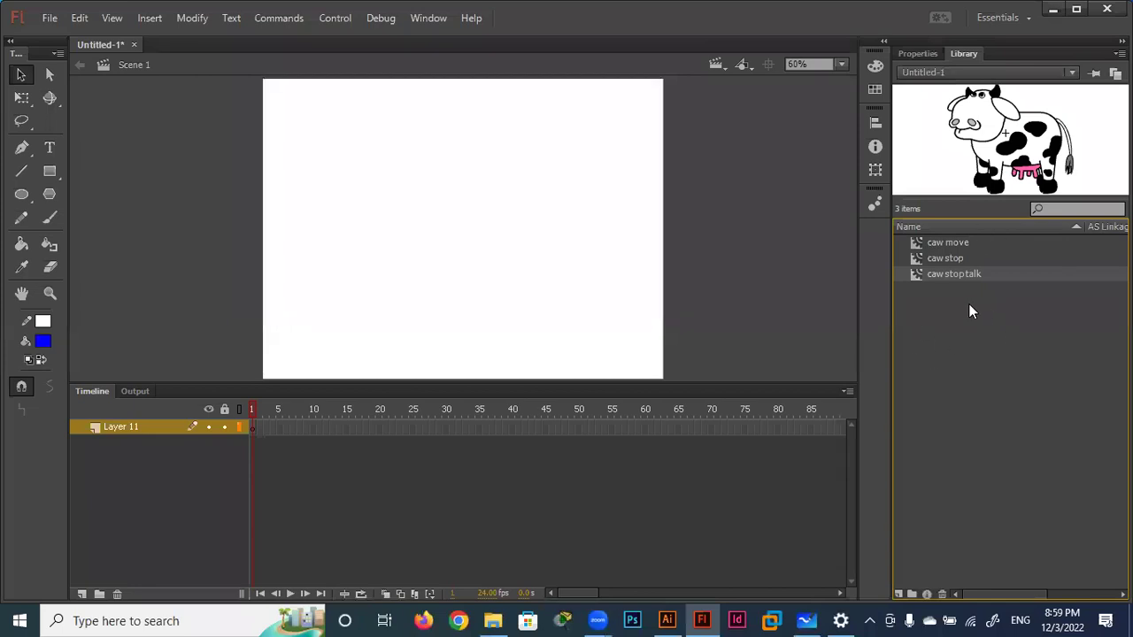
Edit caw move at 50% zoom with the timeline enlarged to show every body-part layer.
double_click(915, 241)
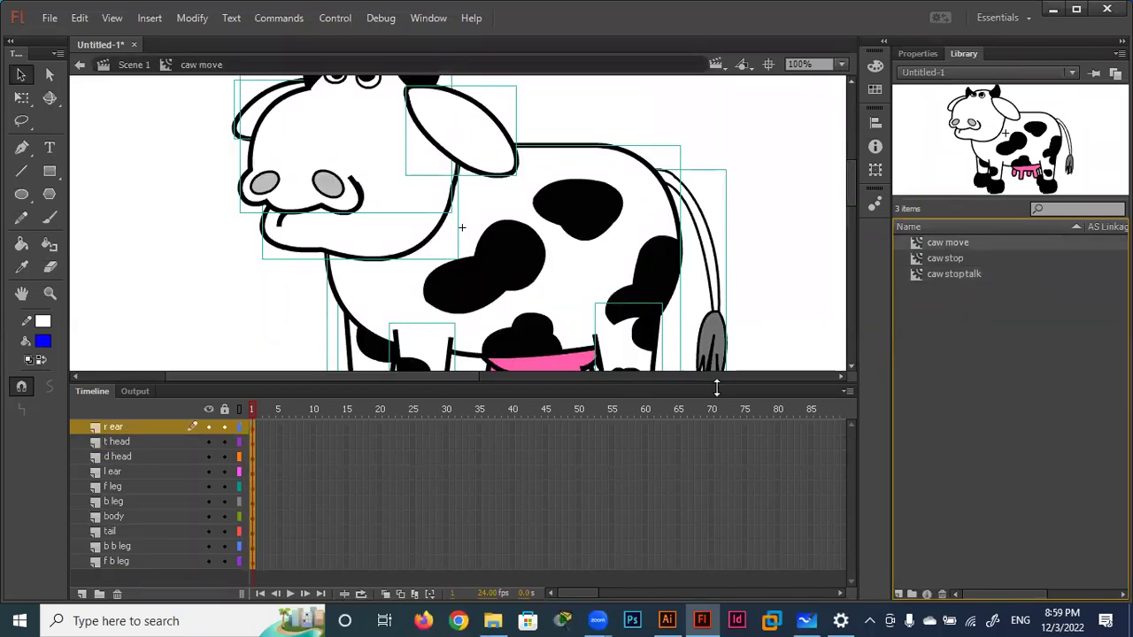
drag(701, 382, 700, 492)
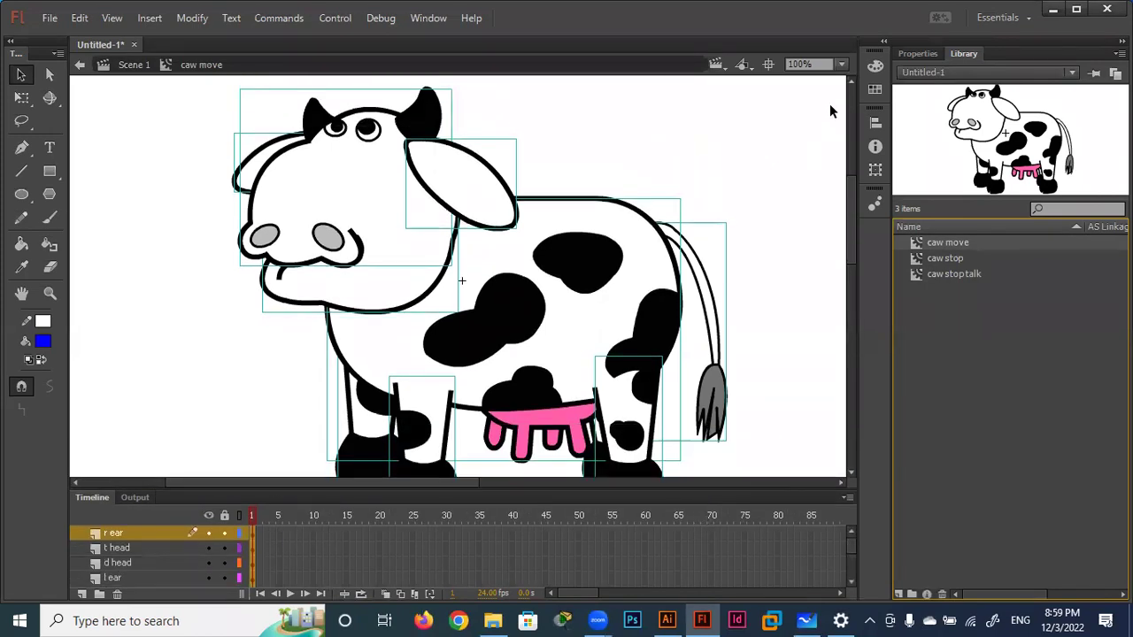
click(842, 65)
click(816, 156)
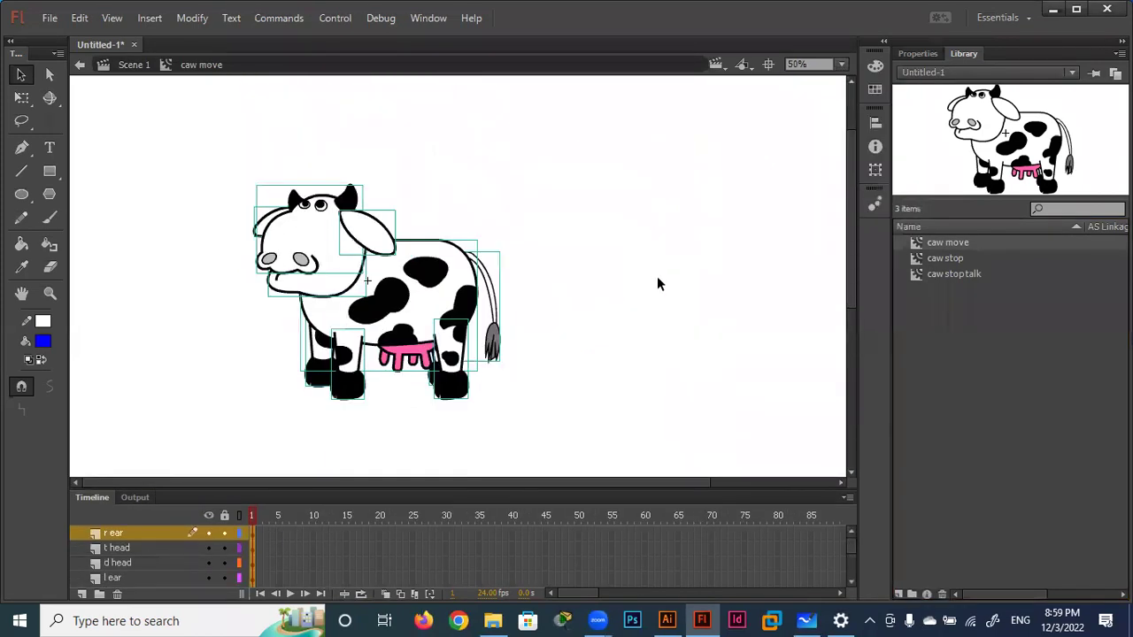
click(522, 404)
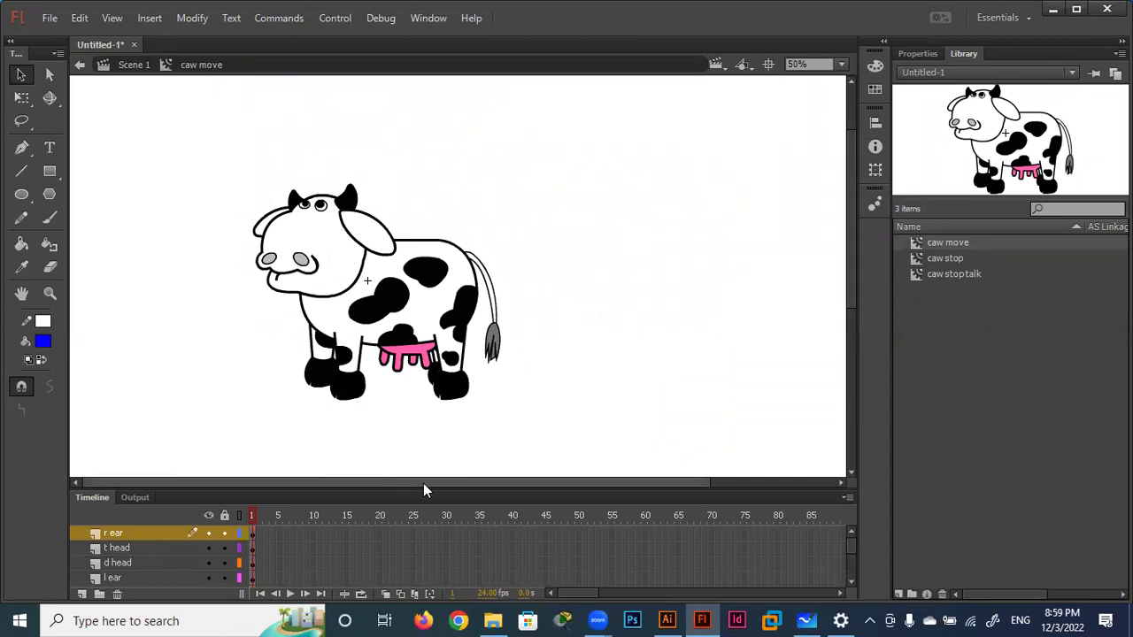
drag(454, 491, 454, 416)
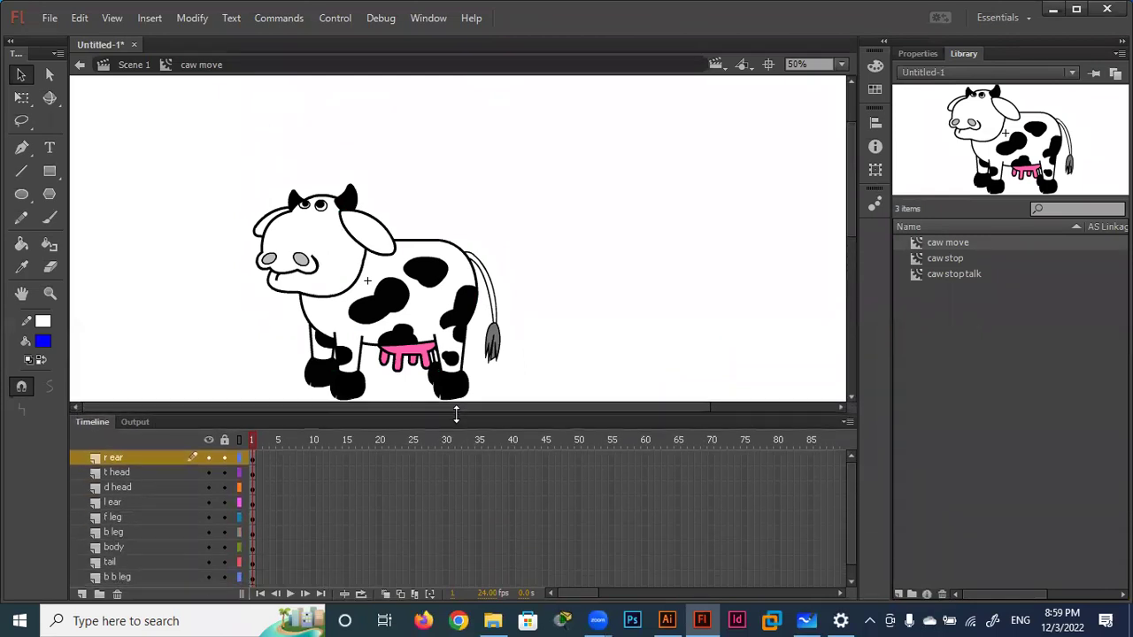
drag(851, 177, 851, 199)
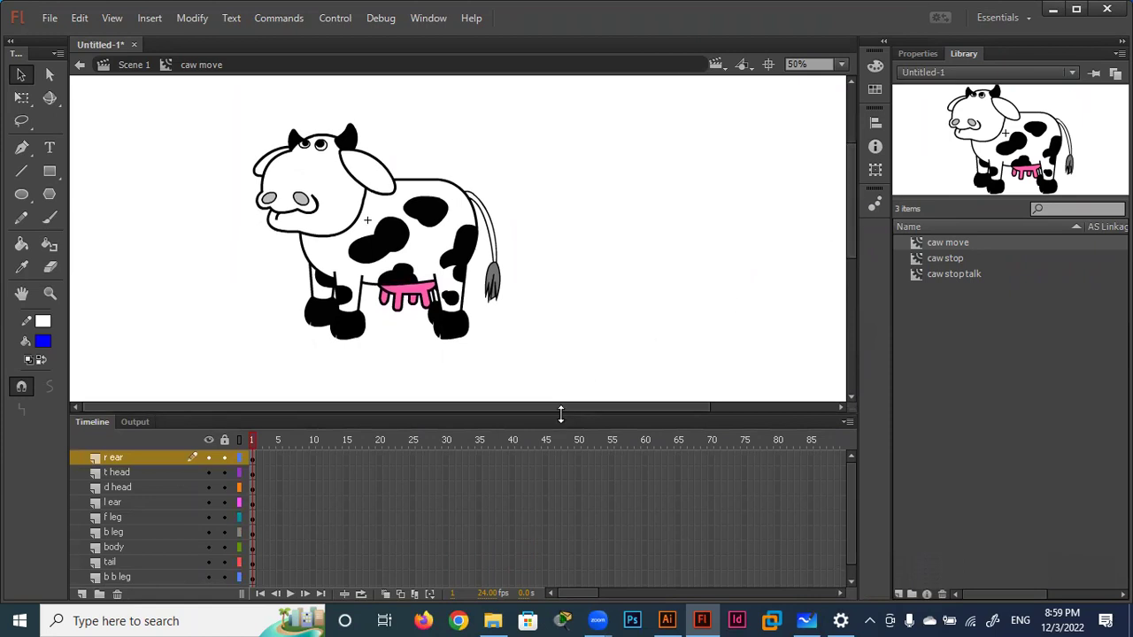
drag(560, 414, 560, 370)
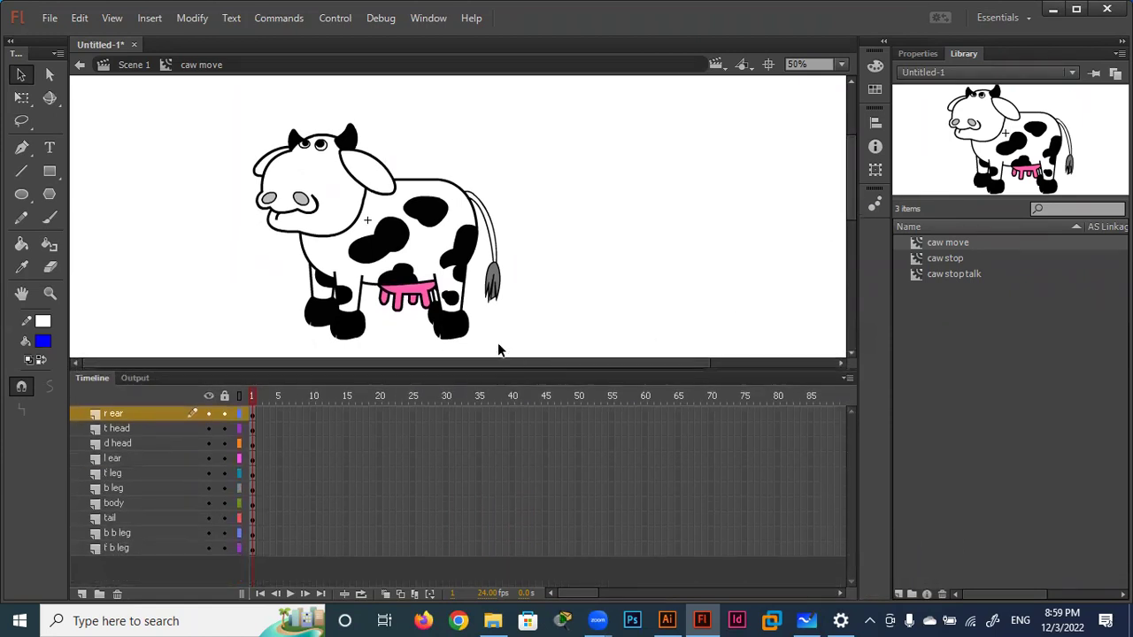
Pivot the two back legs at their tops and rotate them into a stride.
click(458, 316)
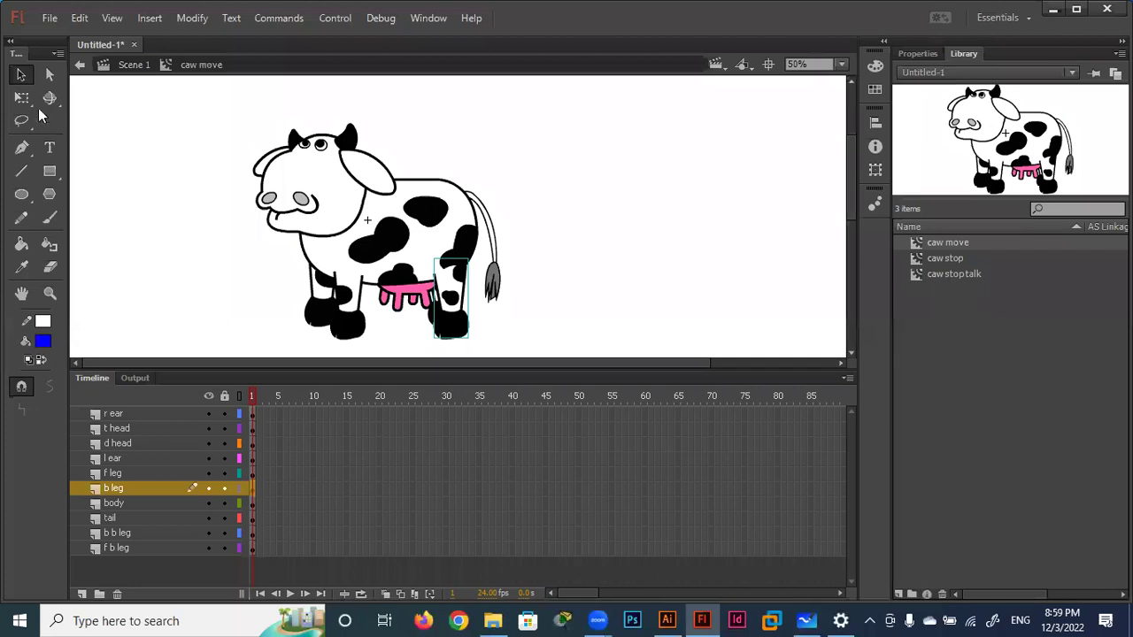
click(23, 99)
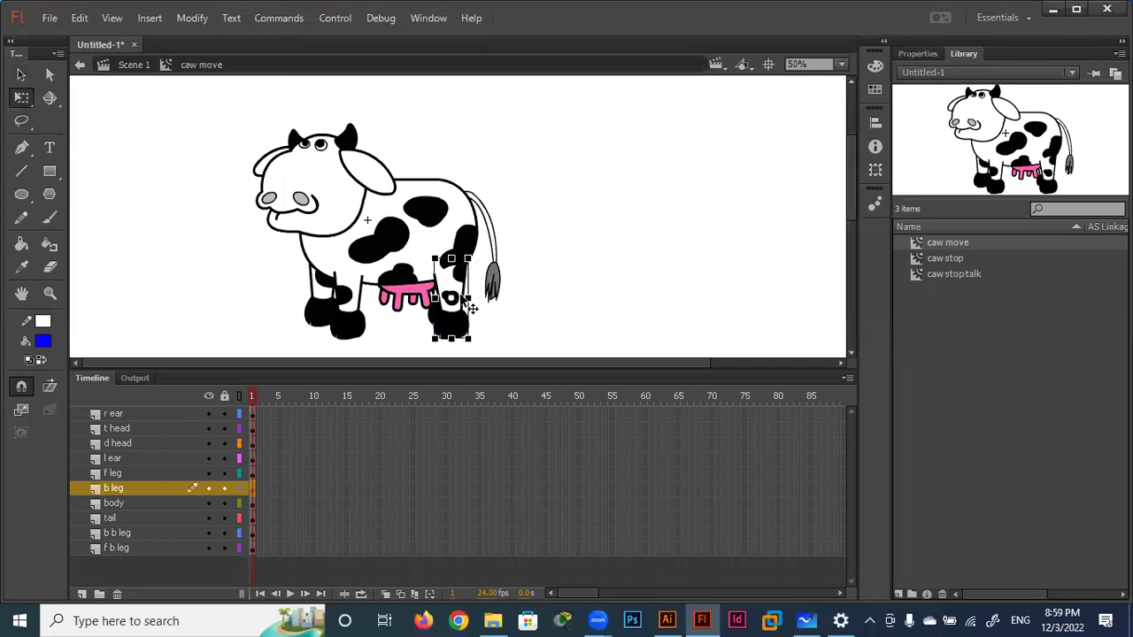
drag(451, 298, 448, 260)
drag(486, 348, 523, 327)
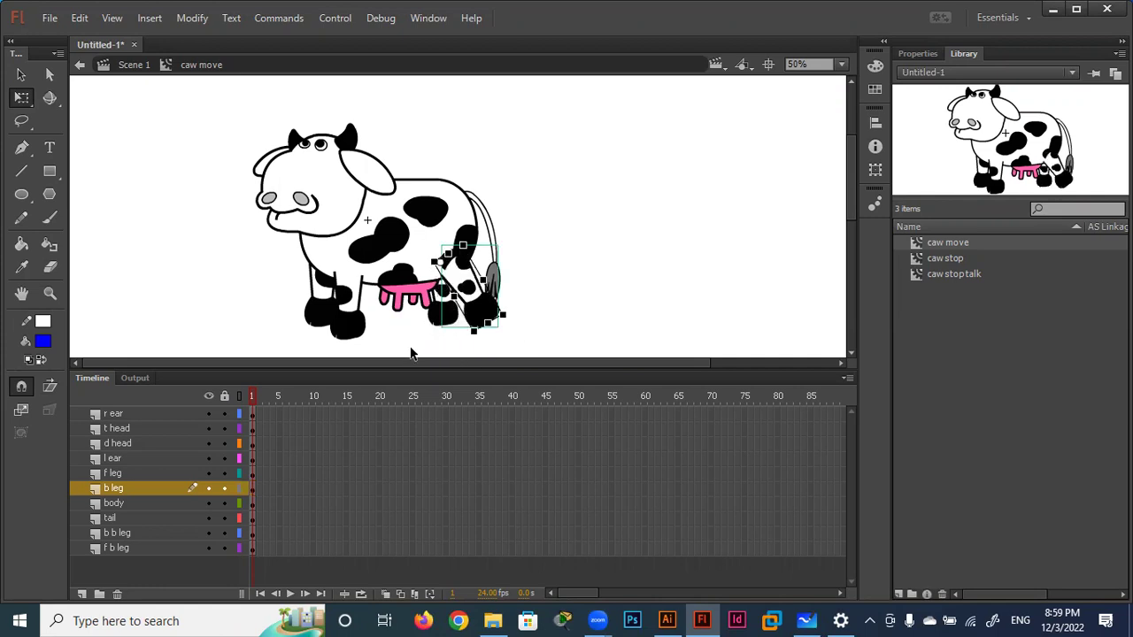
click(442, 319)
click(443, 320)
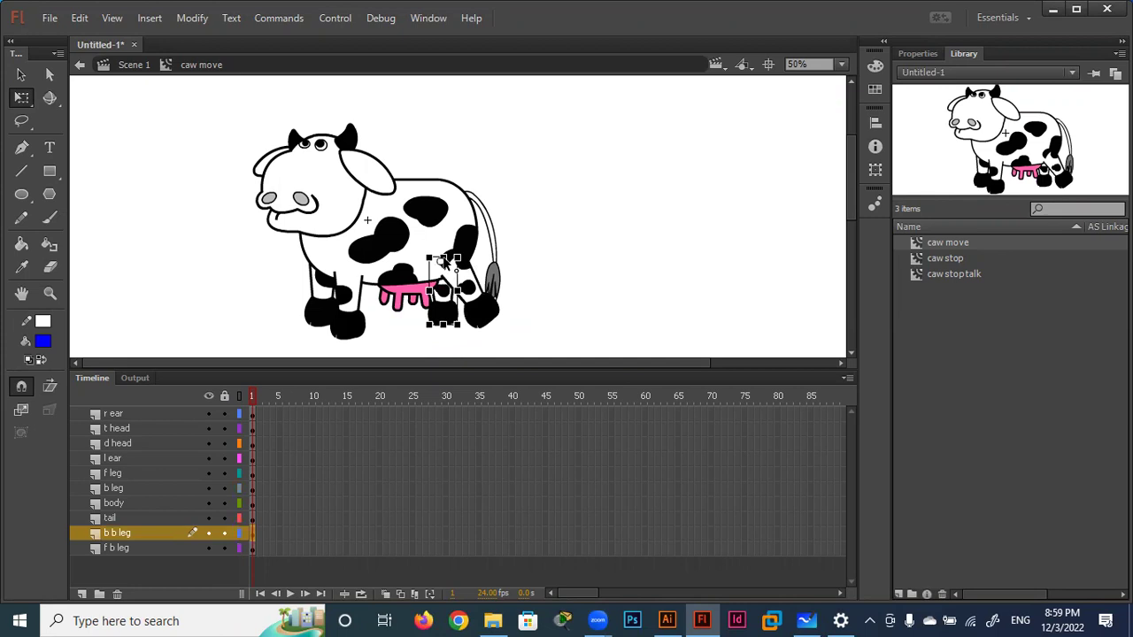
drag(471, 343, 449, 346)
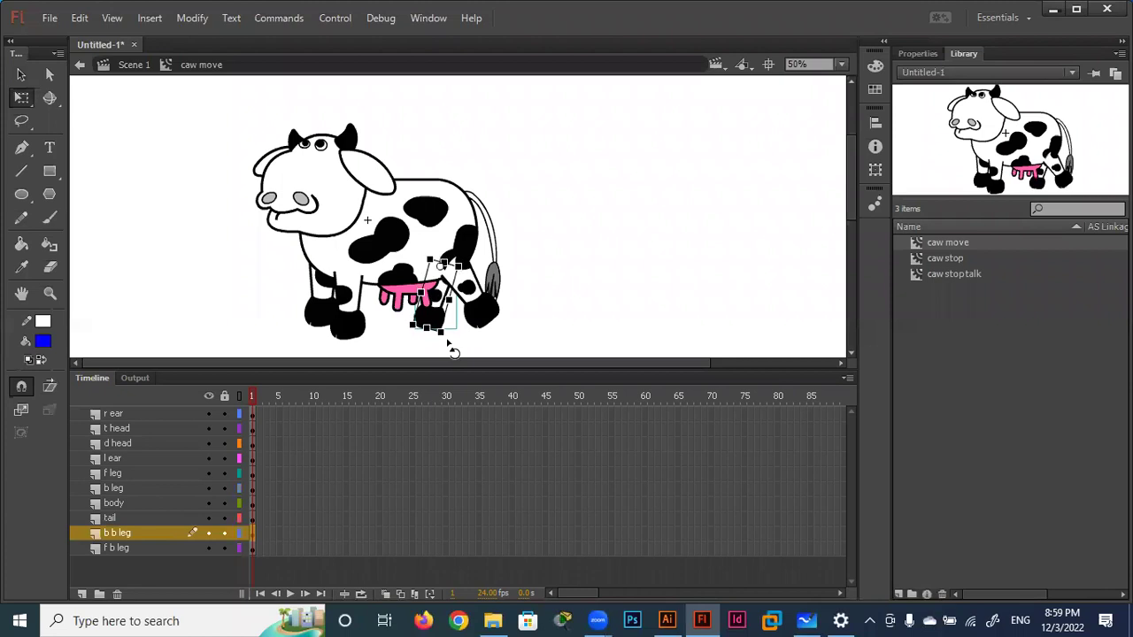
Pivot the front legs at their tops and swing them into a walking pose.
click(354, 326)
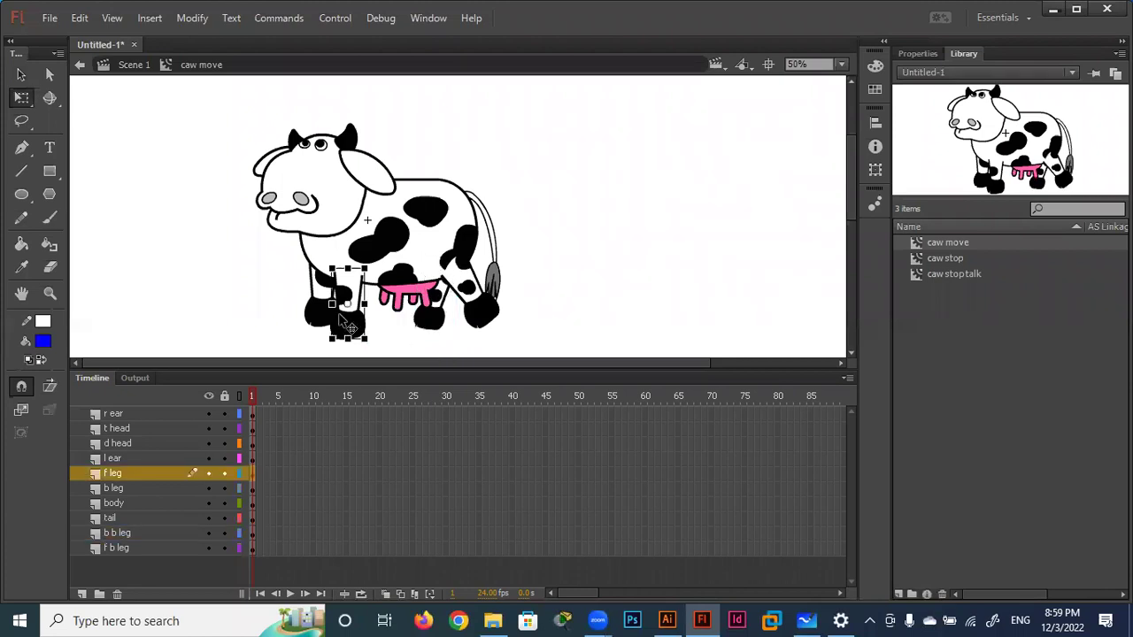
drag(350, 309, 347, 267)
drag(378, 347, 423, 339)
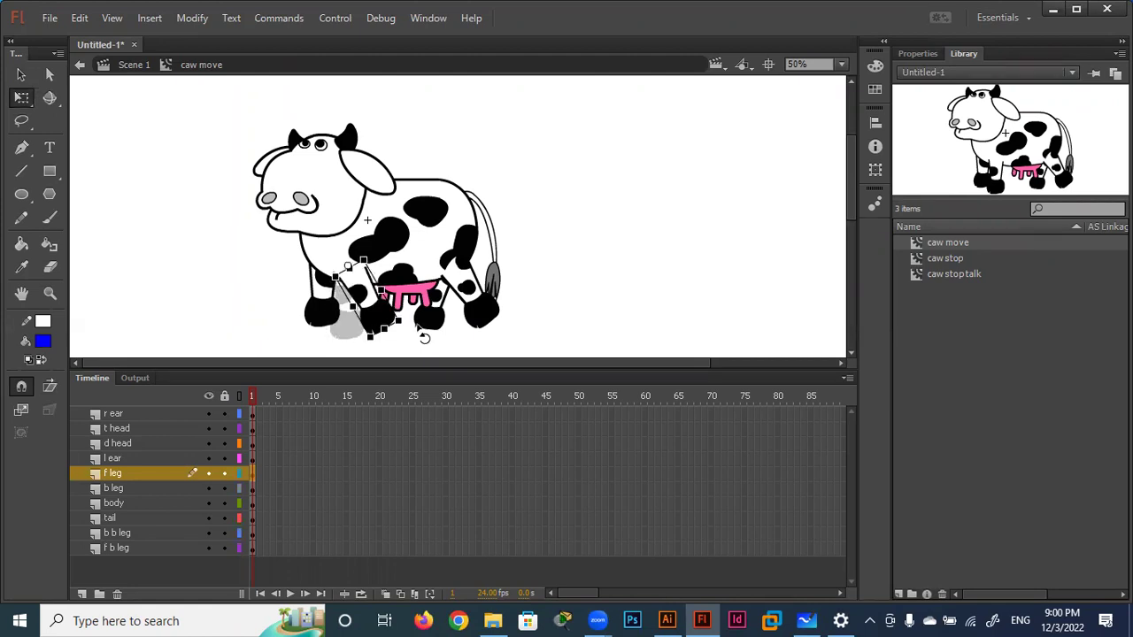
click(330, 314)
drag(321, 287, 321, 253)
drag(347, 336, 305, 332)
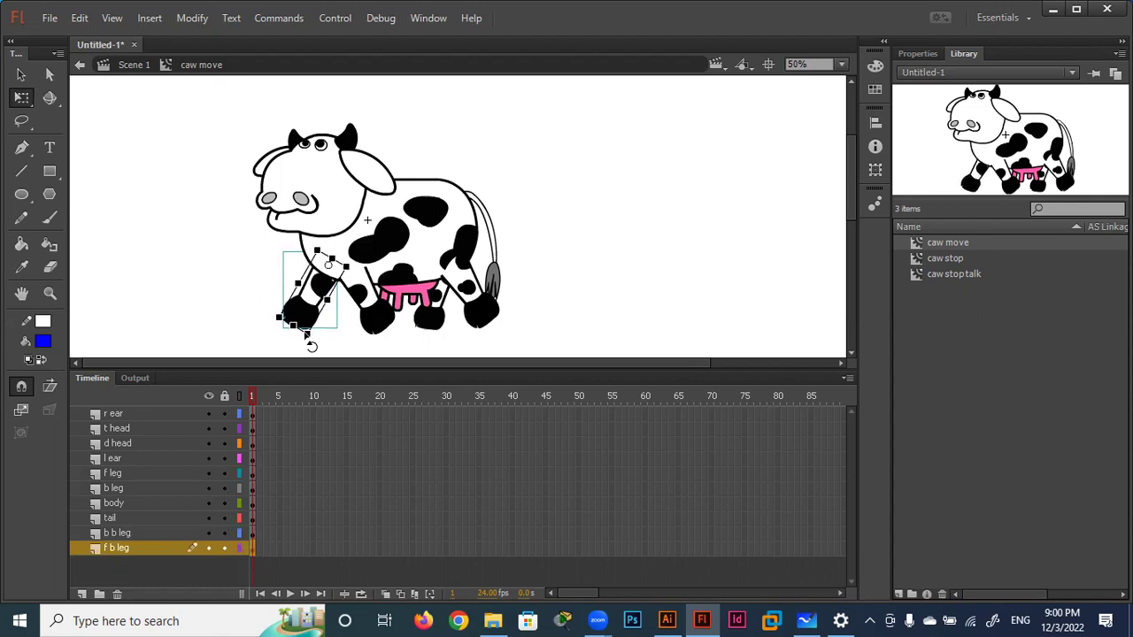
drag(305, 334, 306, 347)
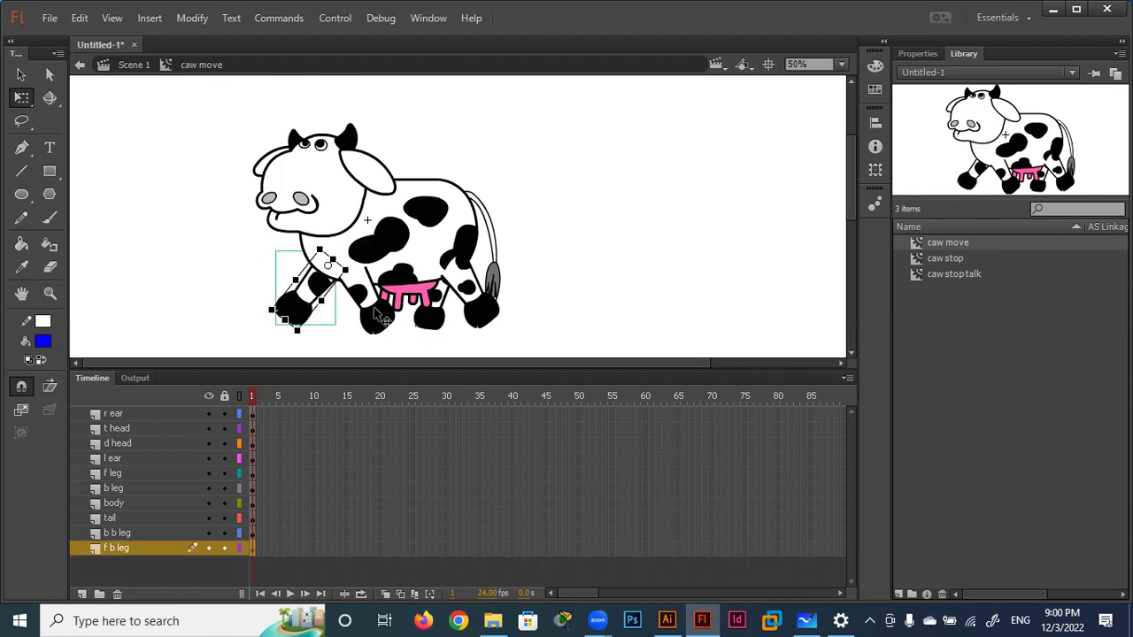
click(378, 316)
drag(378, 310, 375, 308)
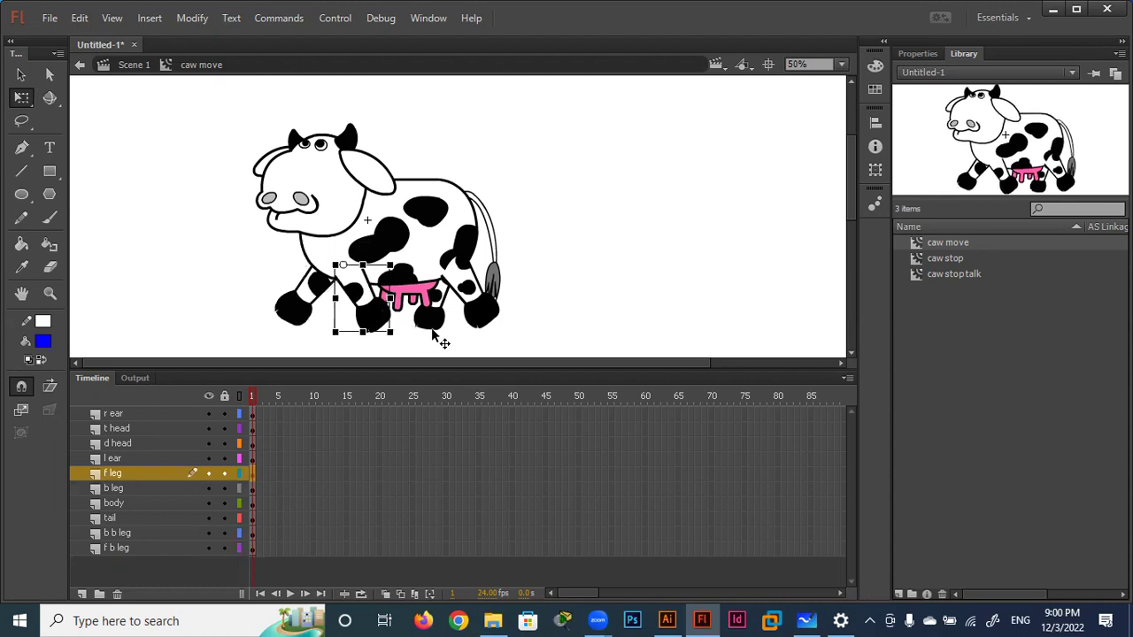
click(459, 339)
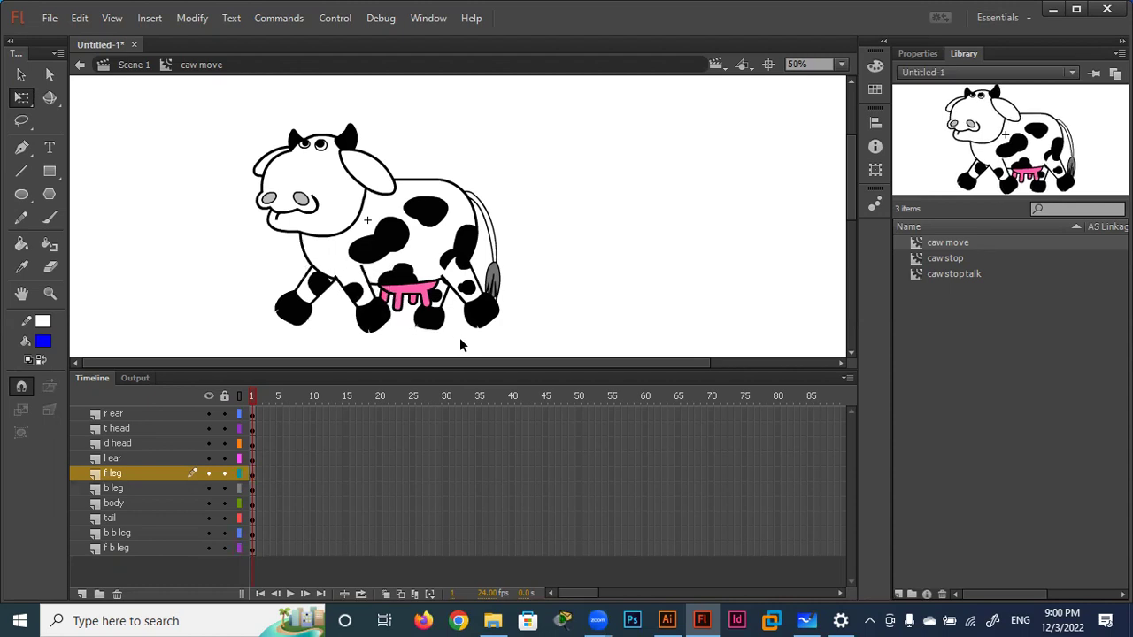
Rotate the f leg and f b leg into a stride, nudging f b leg slightly right.
click(441, 295)
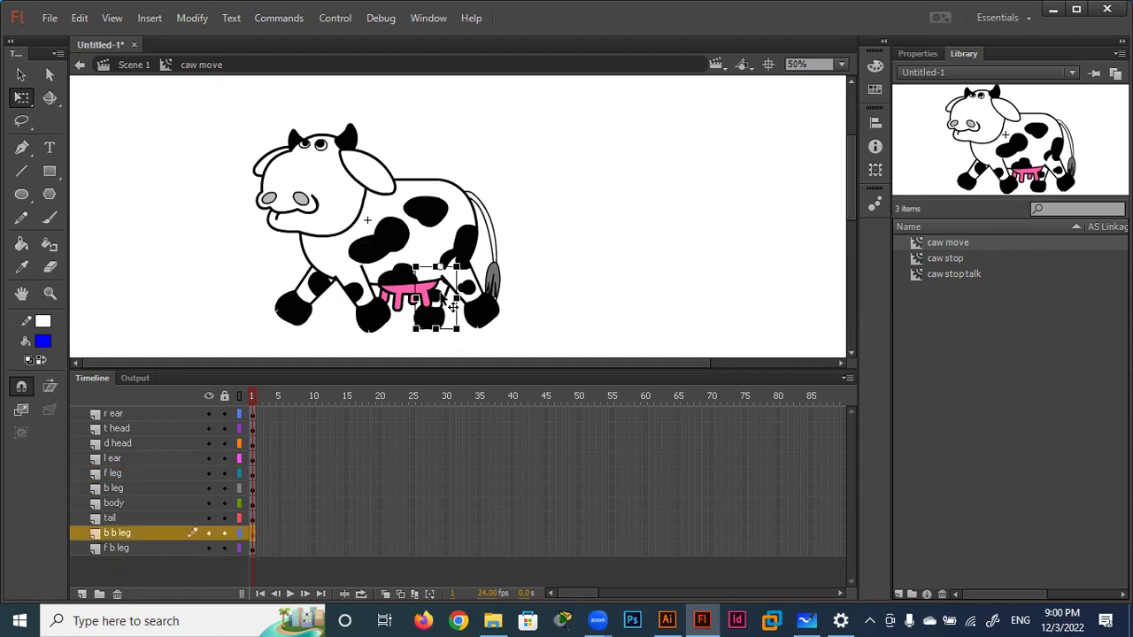
click(370, 317)
click(487, 311)
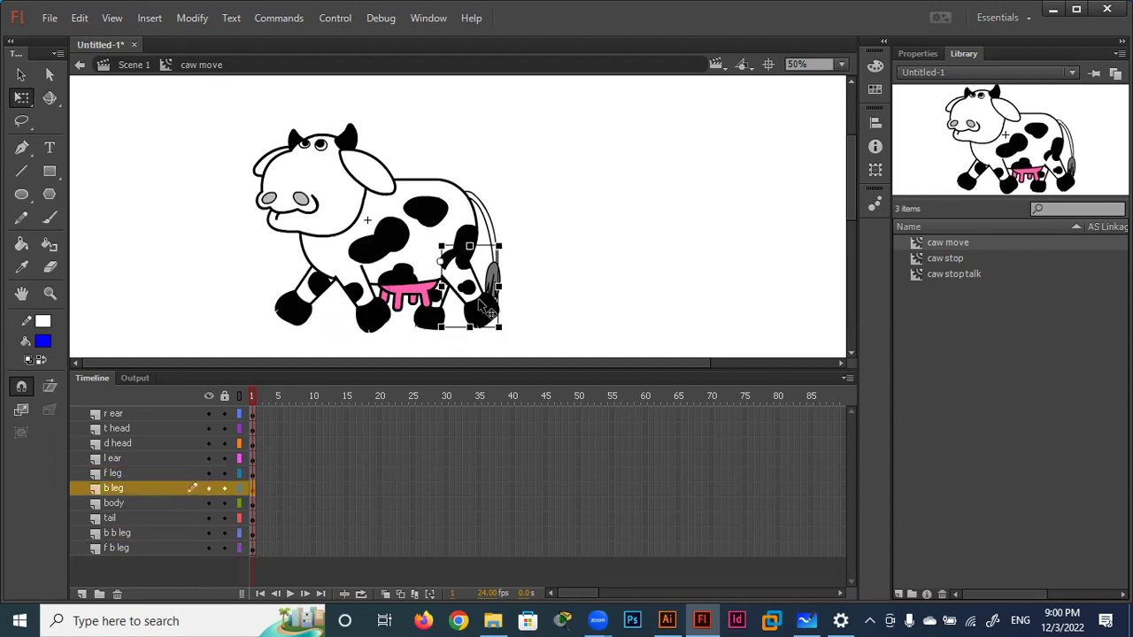
click(305, 301)
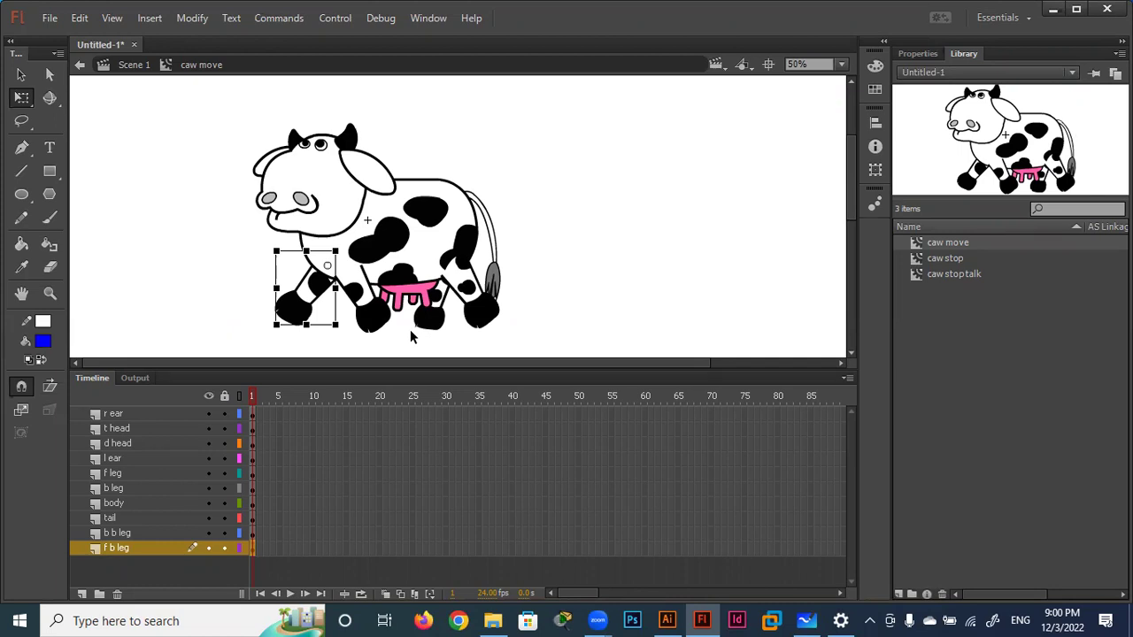
click(370, 303)
drag(400, 348, 292, 317)
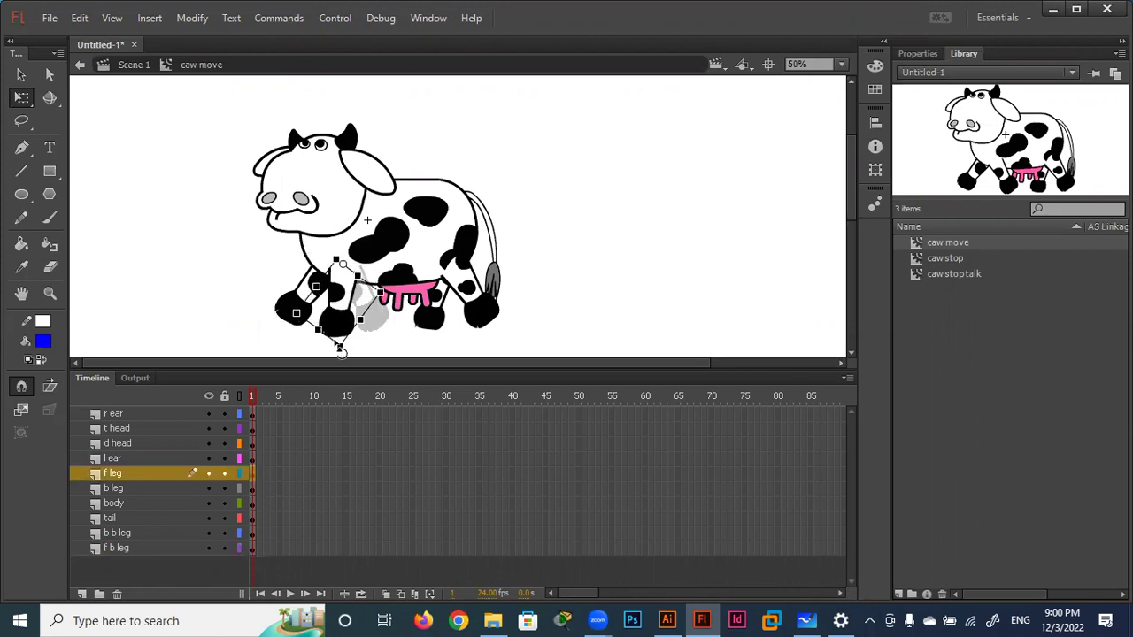
click(292, 317)
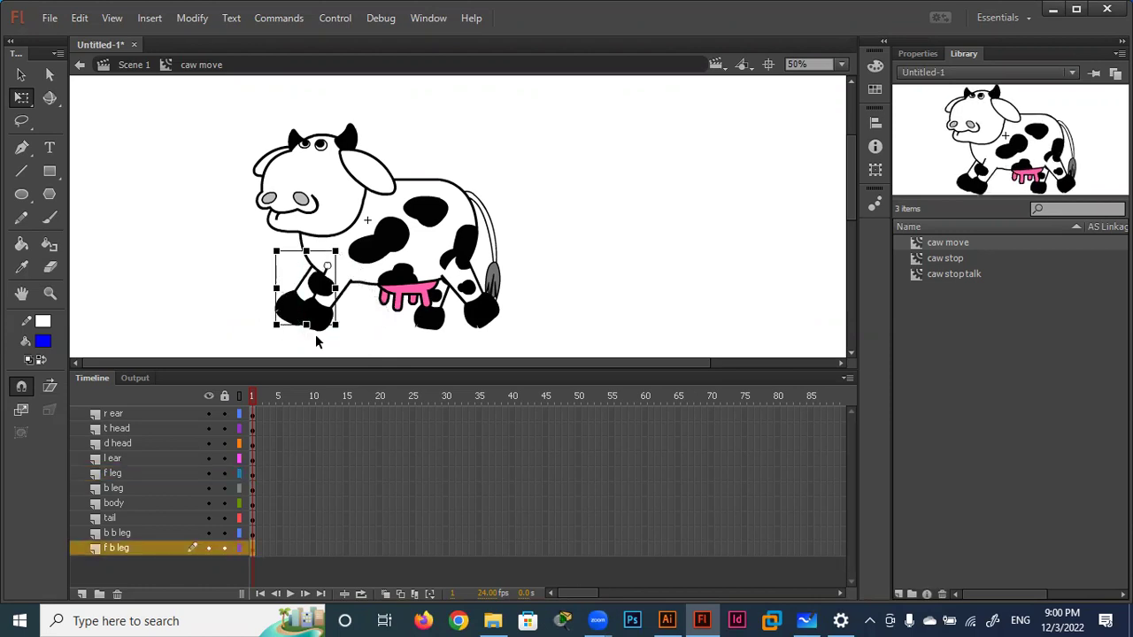
drag(347, 342, 439, 308)
key(Right)
key(Right)
key(Right)
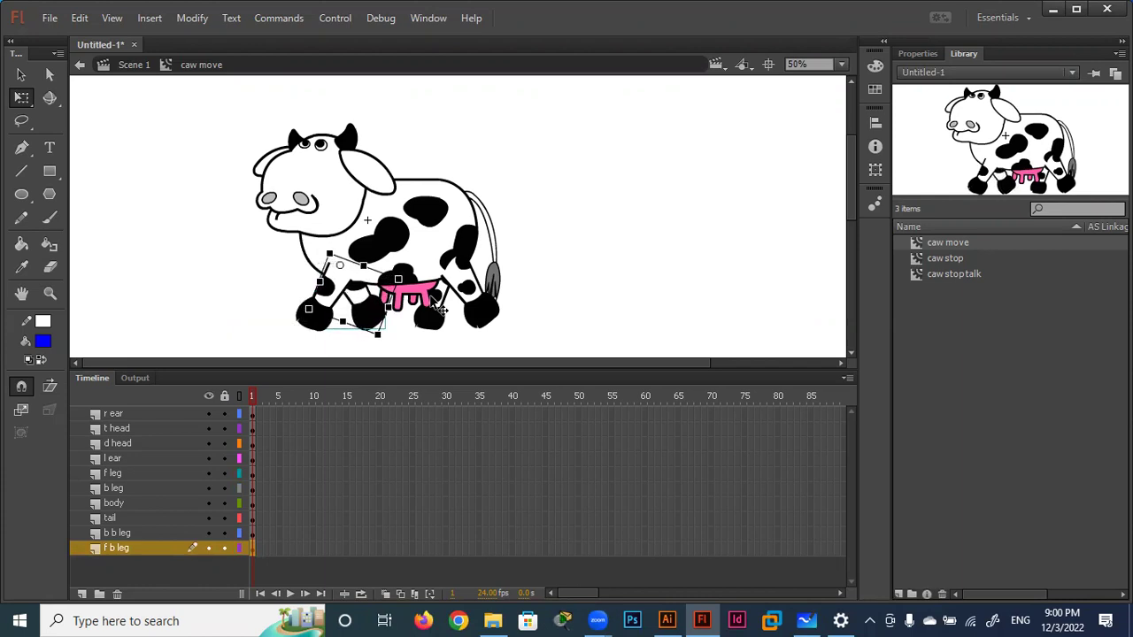
Nudge the front f leg about 12 px left.
click(330, 303)
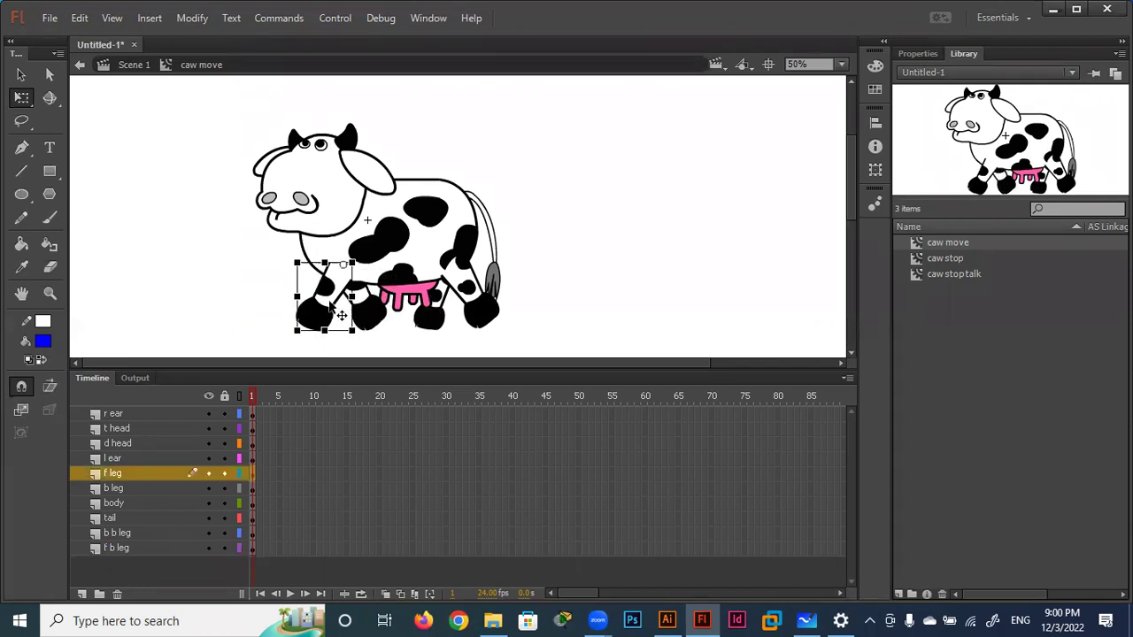
key(Left)
key(Left)
key(Left)
key(Left)
key(Left)
key(Left)
key(Left)
key(Left)
key(Left)
key(Left)
key(Left)
key(Left)
key(Left)
key(Left)
key(Left)
key(Left)
key(Left)
key(Left)
key(Left)
key(Left)
key(Left)
key(Left)
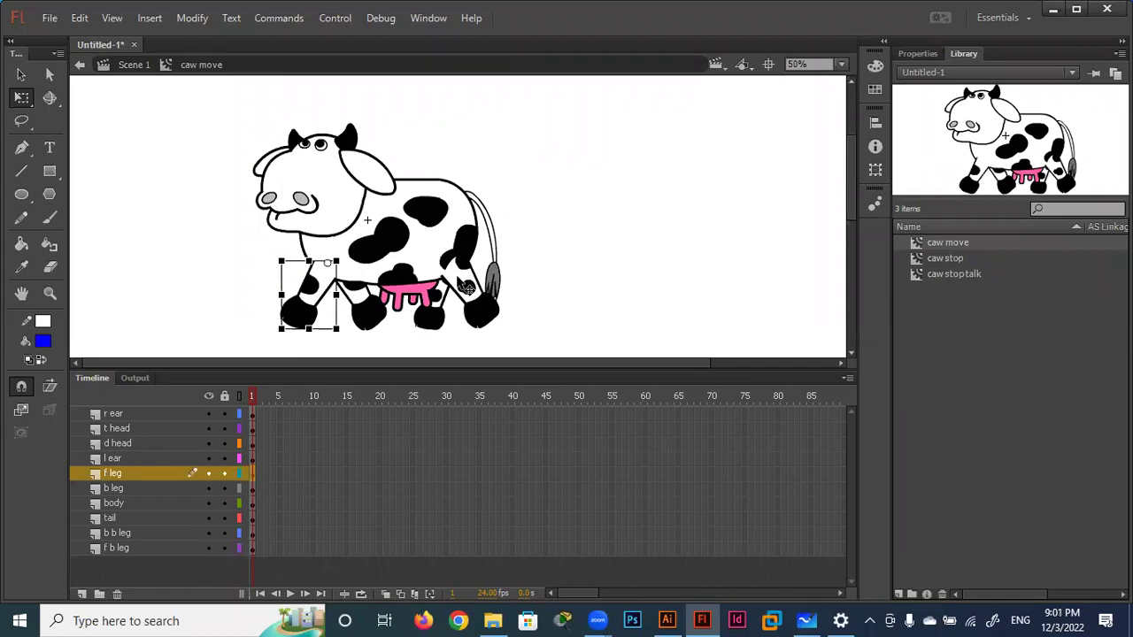
click(370, 317)
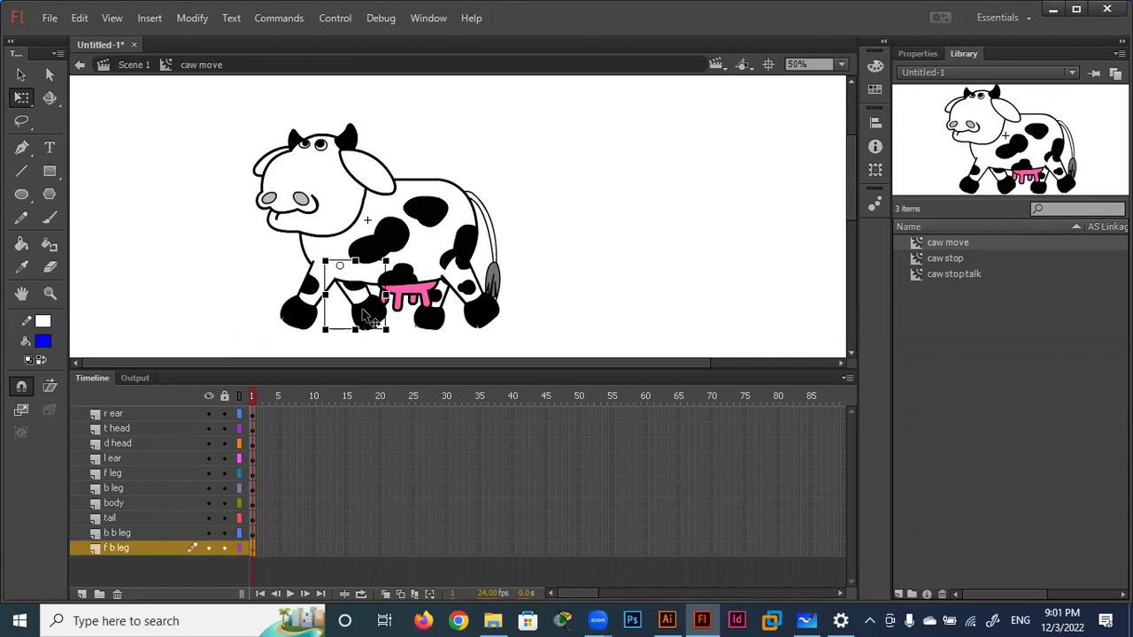
click(196, 271)
click(374, 308)
click(233, 248)
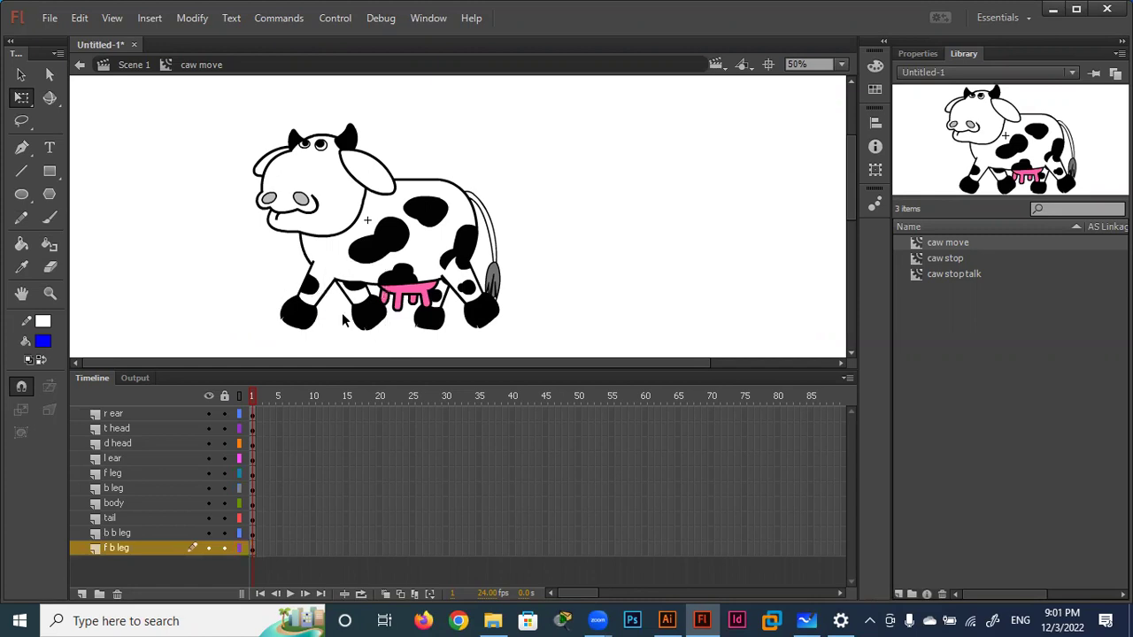
click(361, 322)
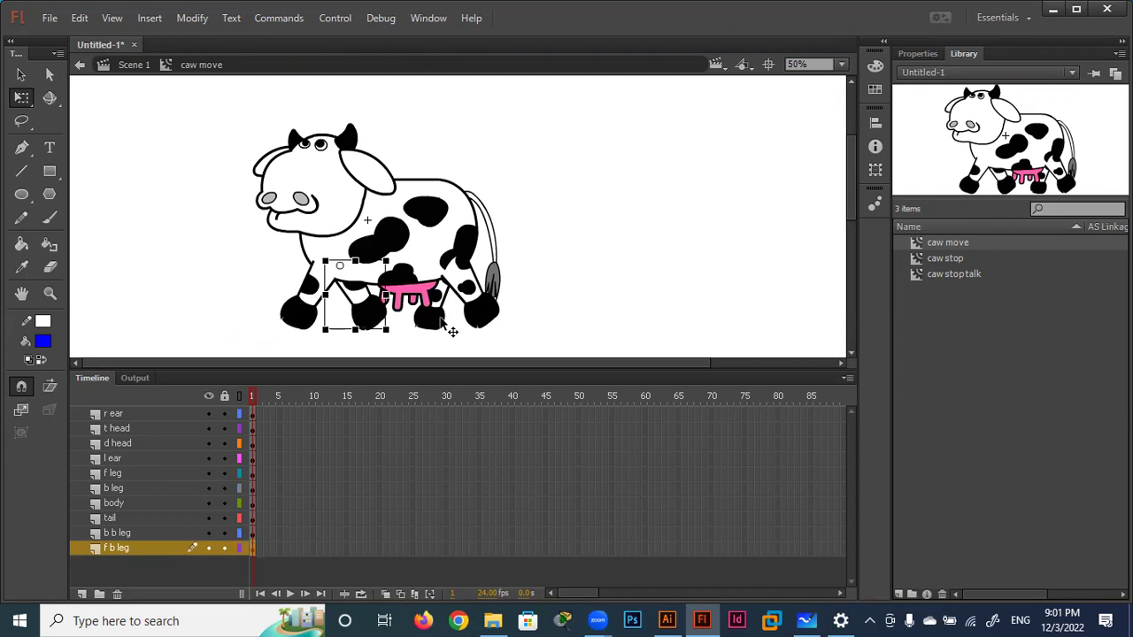
Shift the b b leg about 10 px left, then 2 px back, beneath the udder.
click(447, 321)
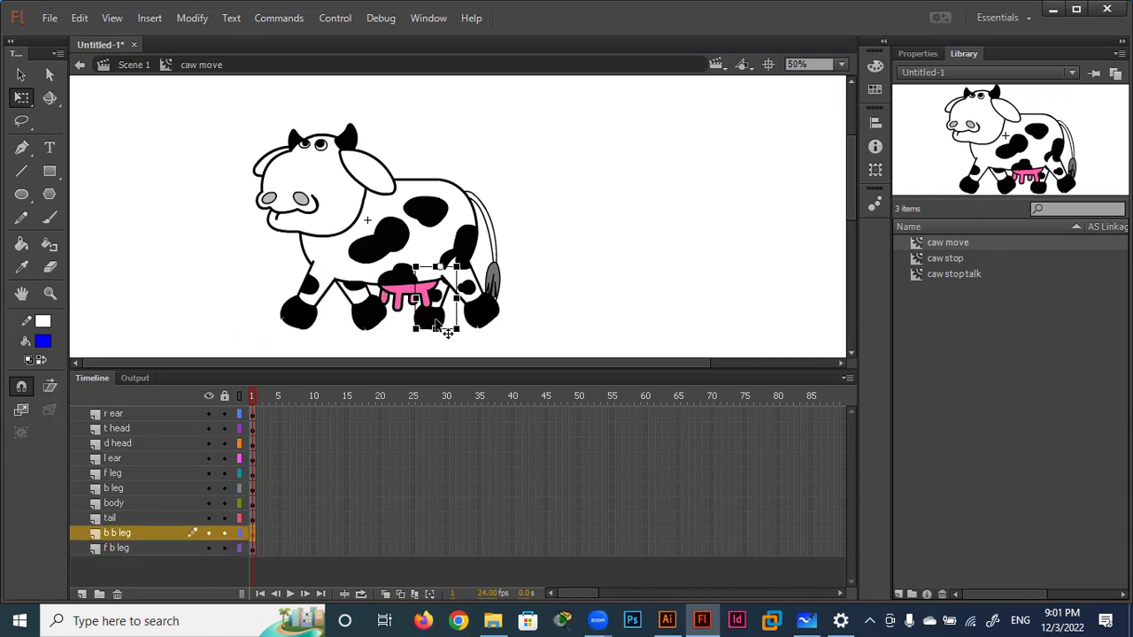
click(305, 321)
click(364, 311)
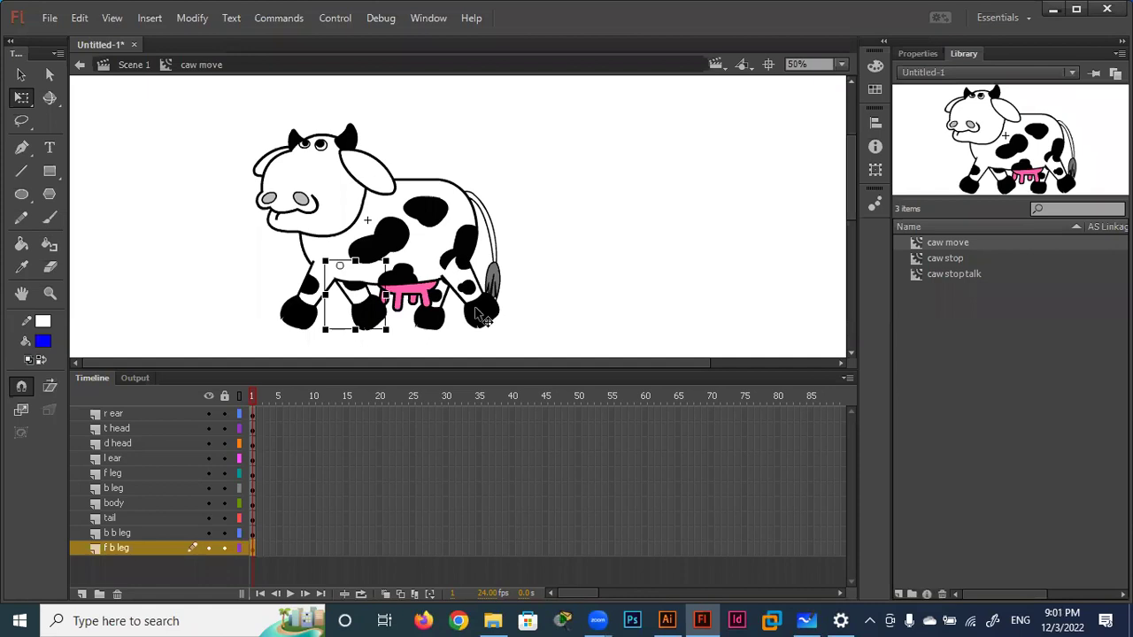
click(478, 315)
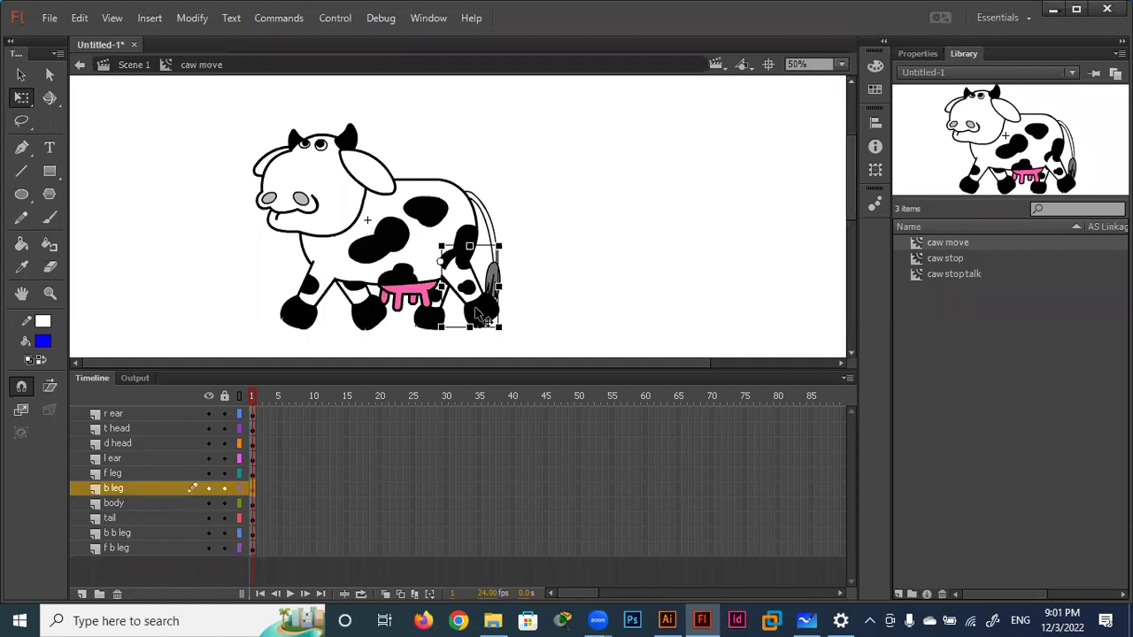
click(390, 332)
click(429, 321)
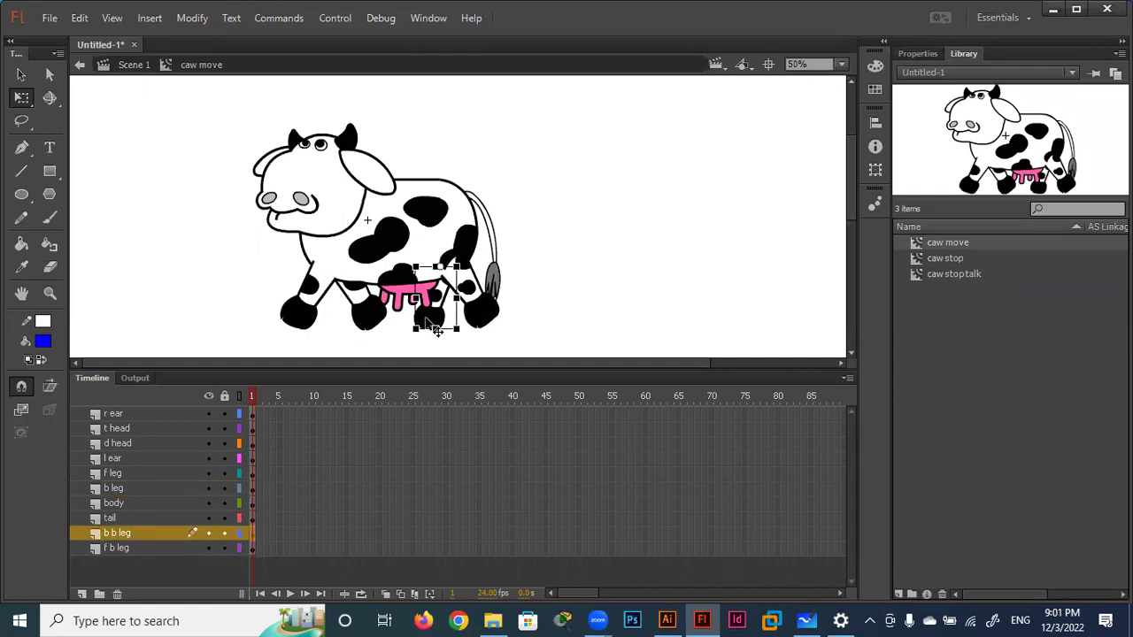
key(Left)
key(Left)
key(Left)
key(Left)
key(Left)
key(Left)
key(Left)
key(Left)
key(Left)
key(Left)
key(Left)
key(Left)
key(Right)
key(Right)
key(Right)
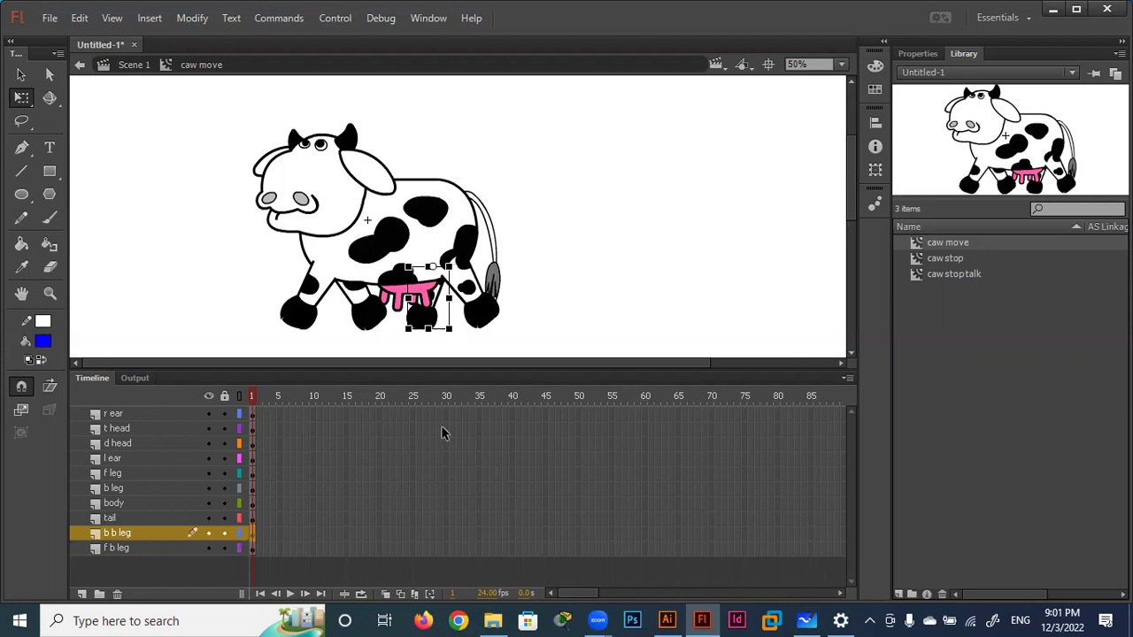
Add keyframes at frame 30 on every cow layer, then return to frame 1.
drag(448, 408, 444, 558)
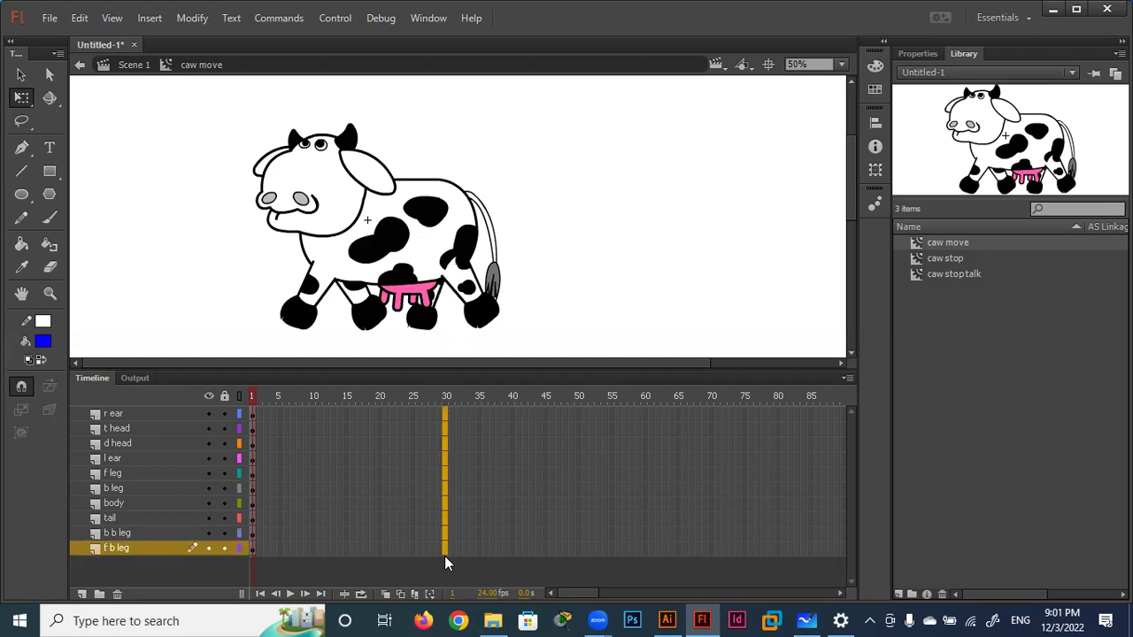
key(F6)
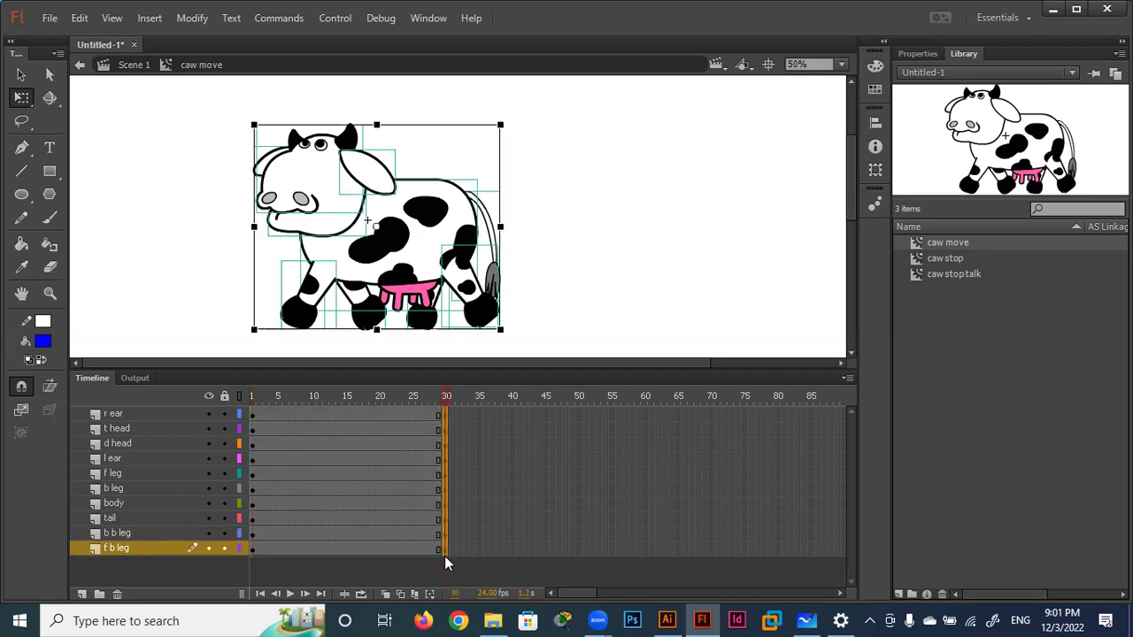
click(166, 278)
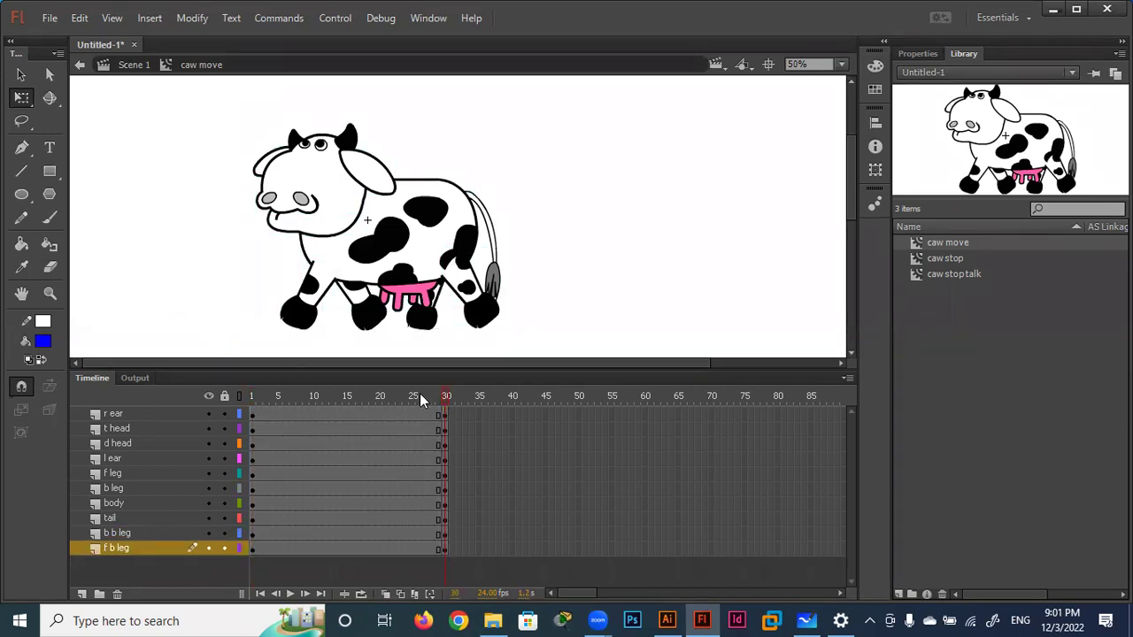
mouse_move(249, 395)
mouse_down()
mouse_move(465, 405)
mouse_move(252, 398)
mouse_up()
Create classic tweens spanning frames 1–30 across all layers.
drag(351, 549, 332, 412)
right_click(336, 412)
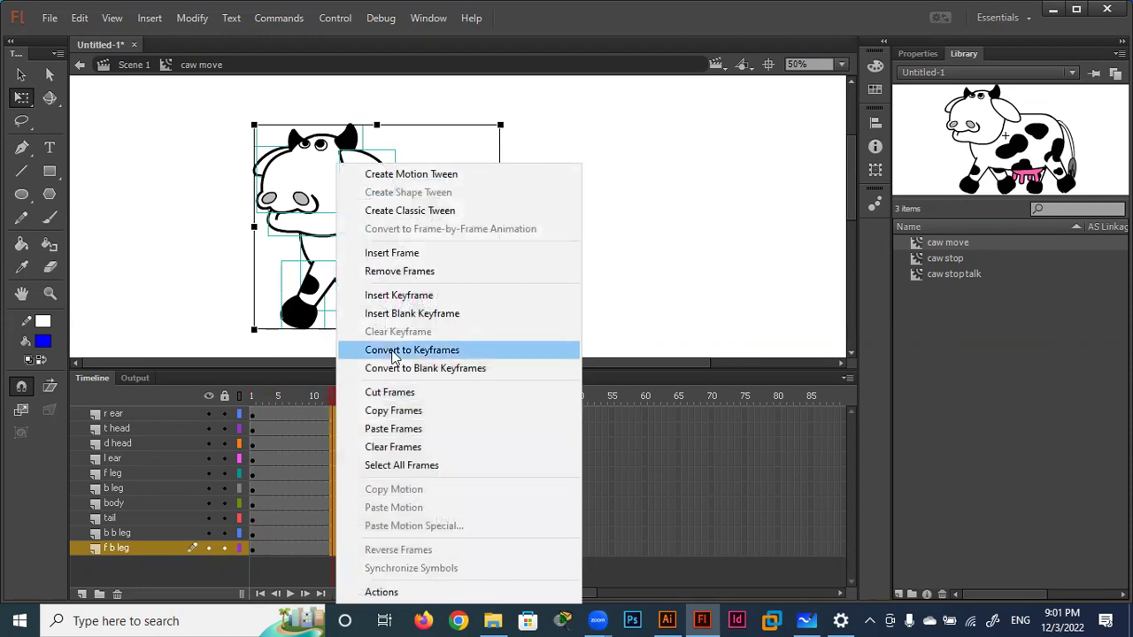
click(434, 211)
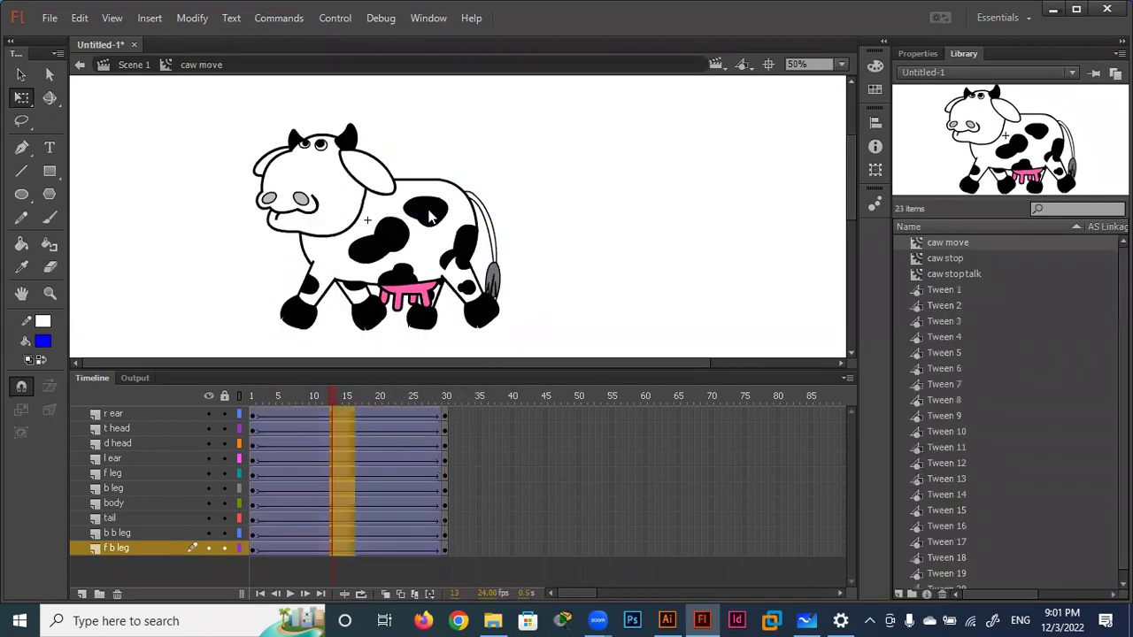
click(559, 273)
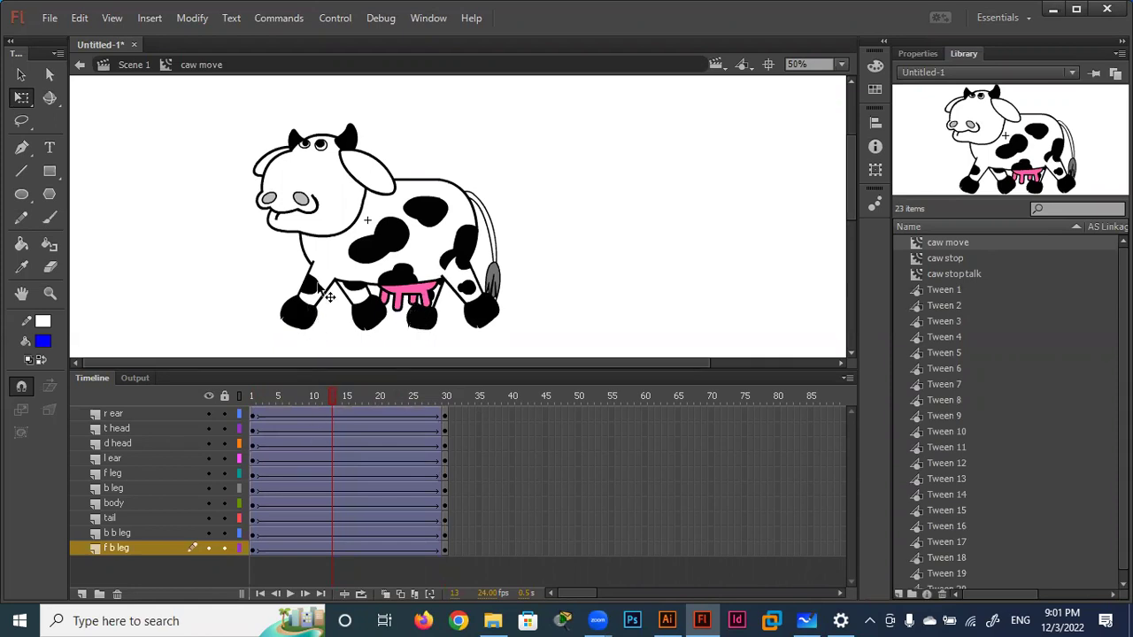
drag(298, 403, 251, 398)
Move the pivot points of f leg, f b leg, b leg and b b leg toward their tops.
click(314, 301)
click(23, 100)
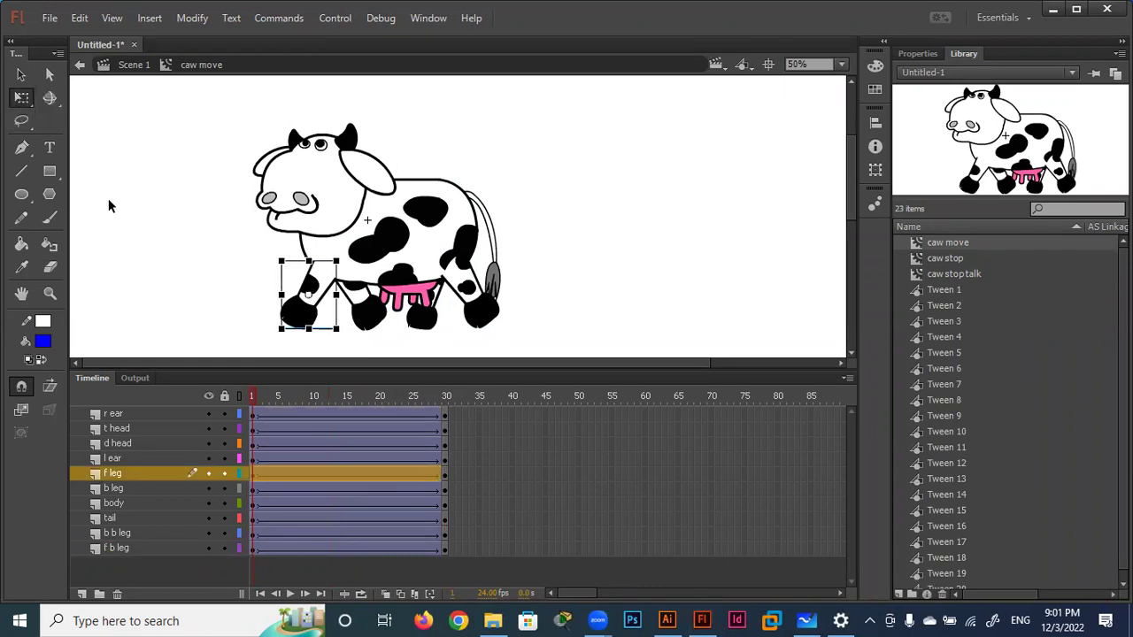
click(283, 301)
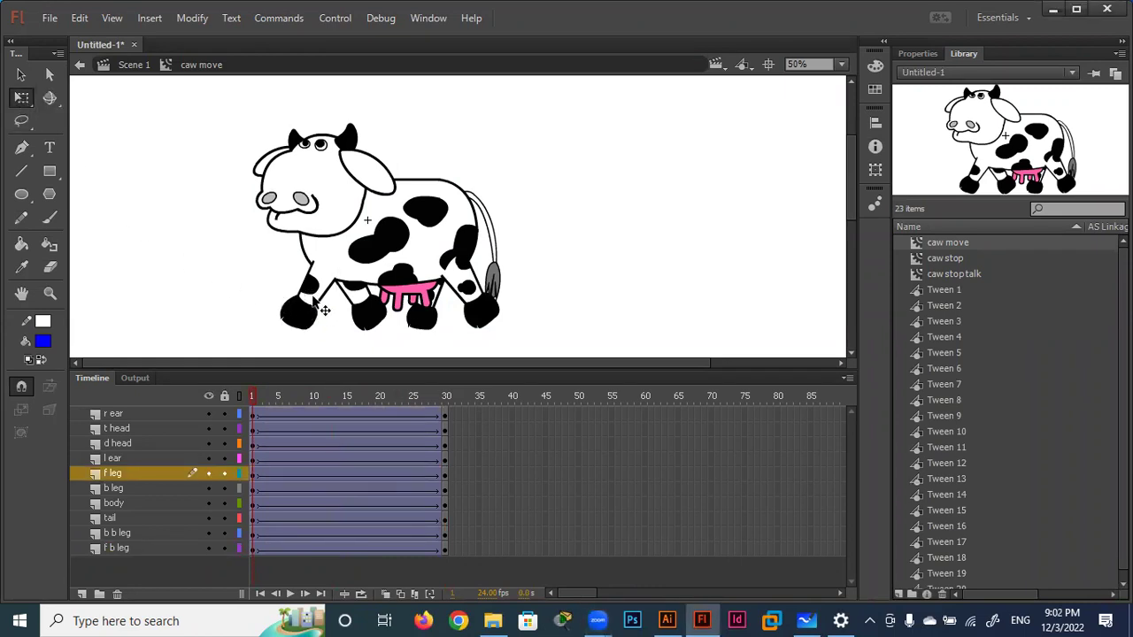
click(323, 309)
drag(309, 298, 336, 261)
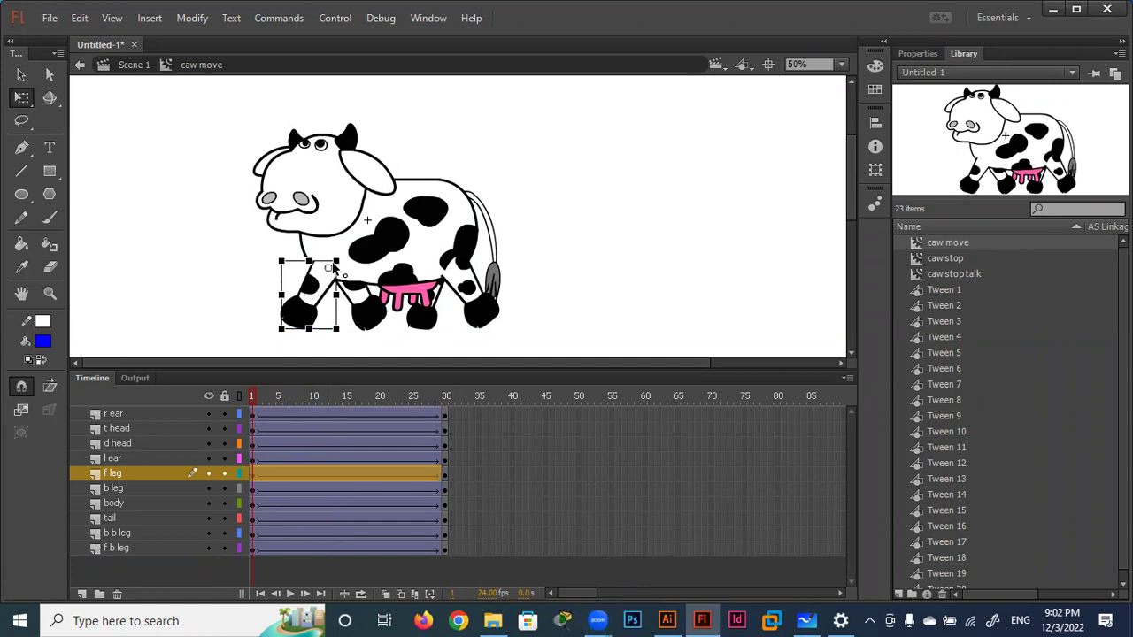
click(376, 319)
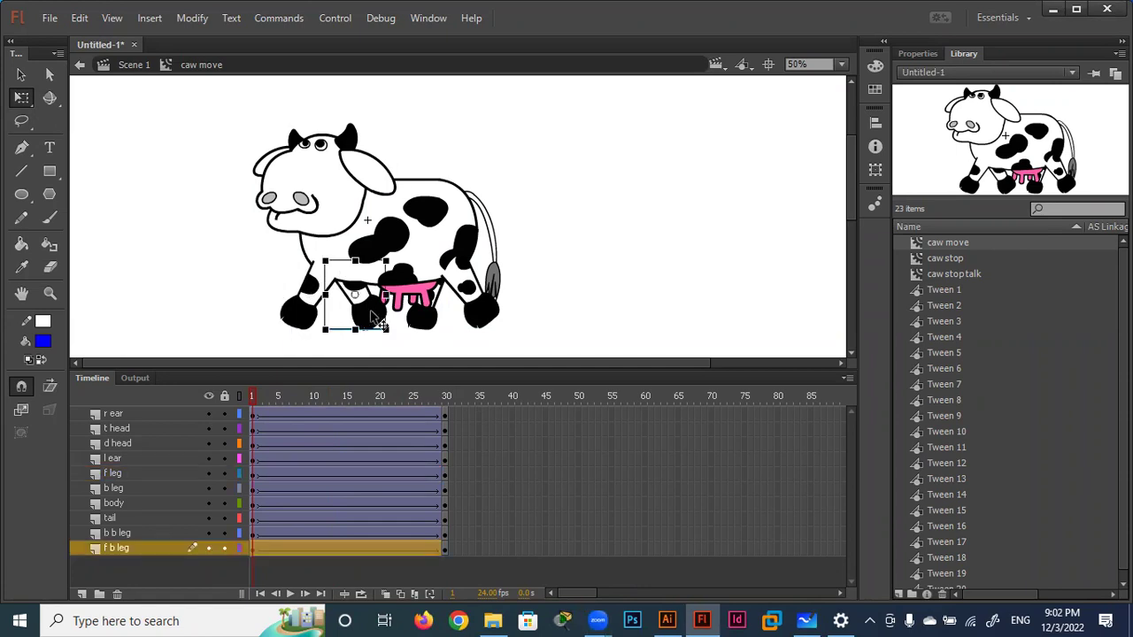
drag(368, 305, 336, 261)
click(478, 303)
drag(457, 274, 442, 251)
double_click(442, 252)
click(426, 322)
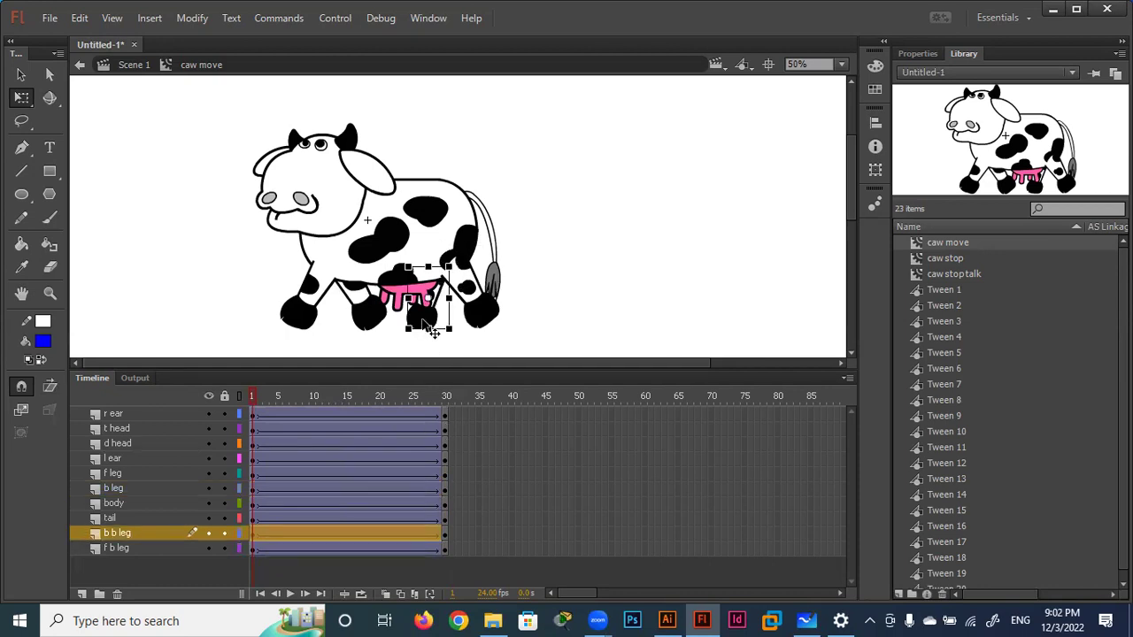
drag(447, 285, 449, 267)
Set the r ear's pivot to its top-left, then check the l ear and head placement.
click(376, 181)
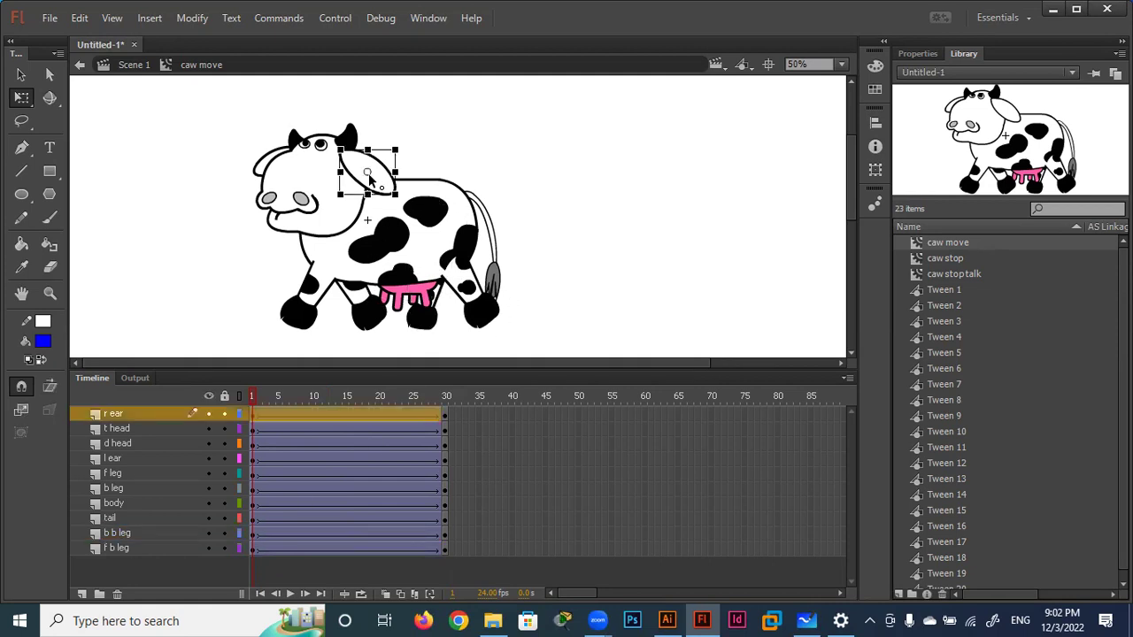
drag(368, 173, 340, 149)
click(264, 168)
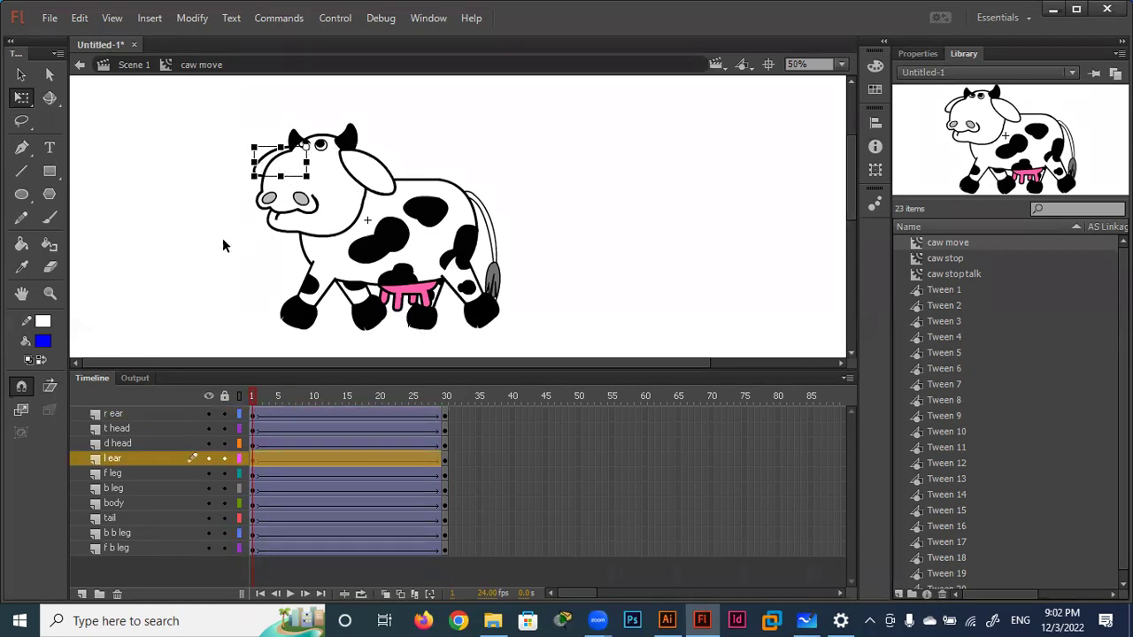
click(194, 235)
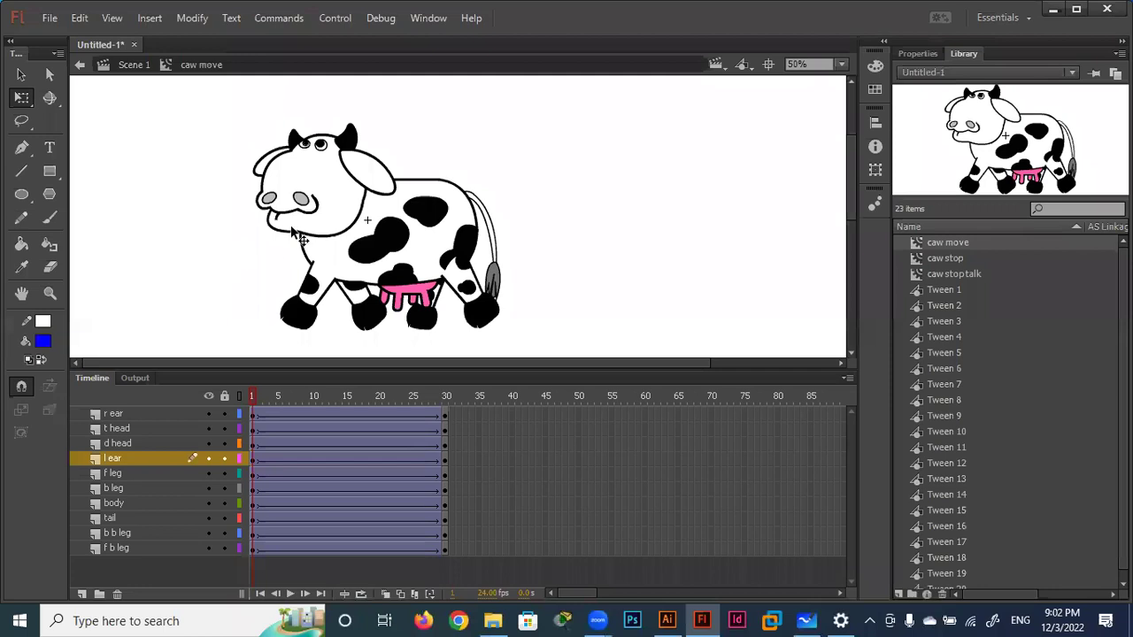
click(317, 226)
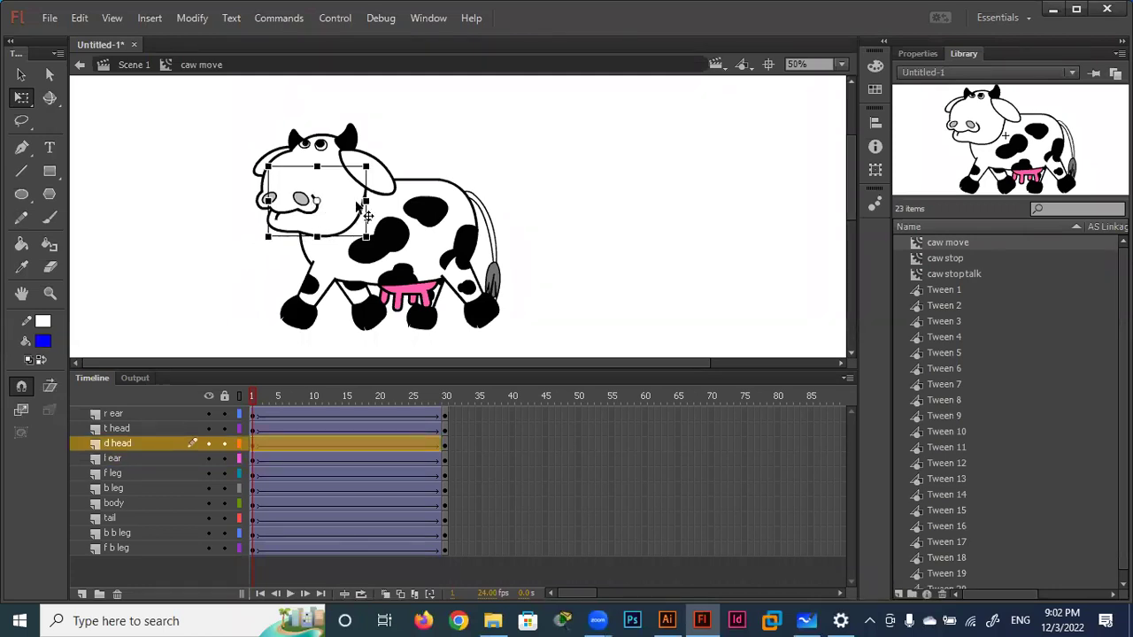
click(214, 288)
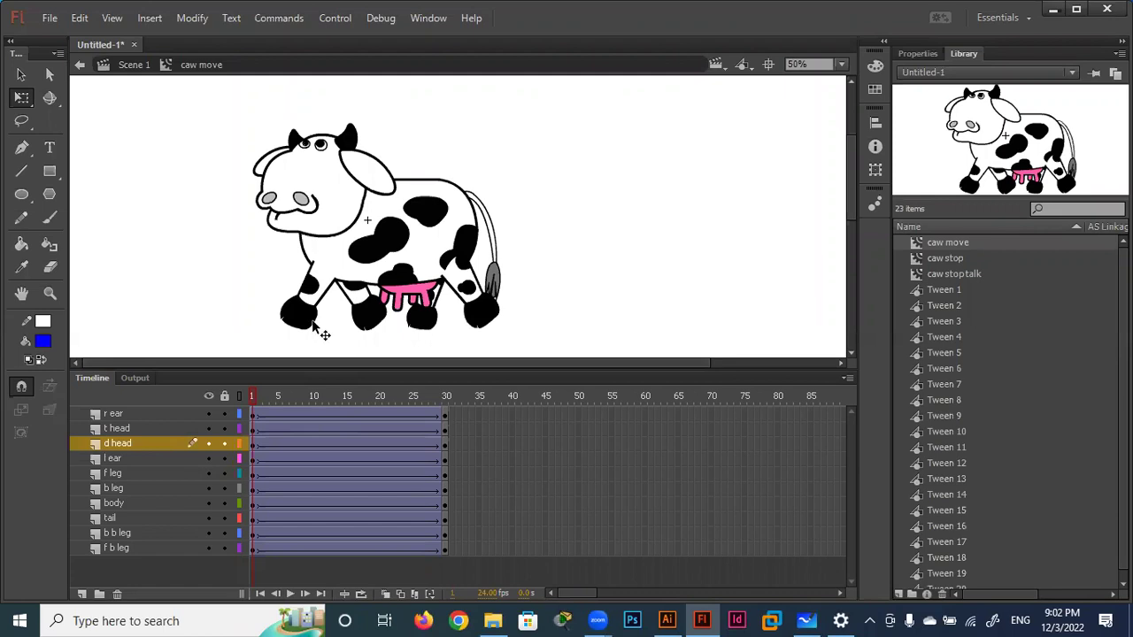
shift+click(250, 548)
Alt-drag the frame-30 keyframes of all layers to frame 15 to copy them.
drag(251, 546, 443, 550)
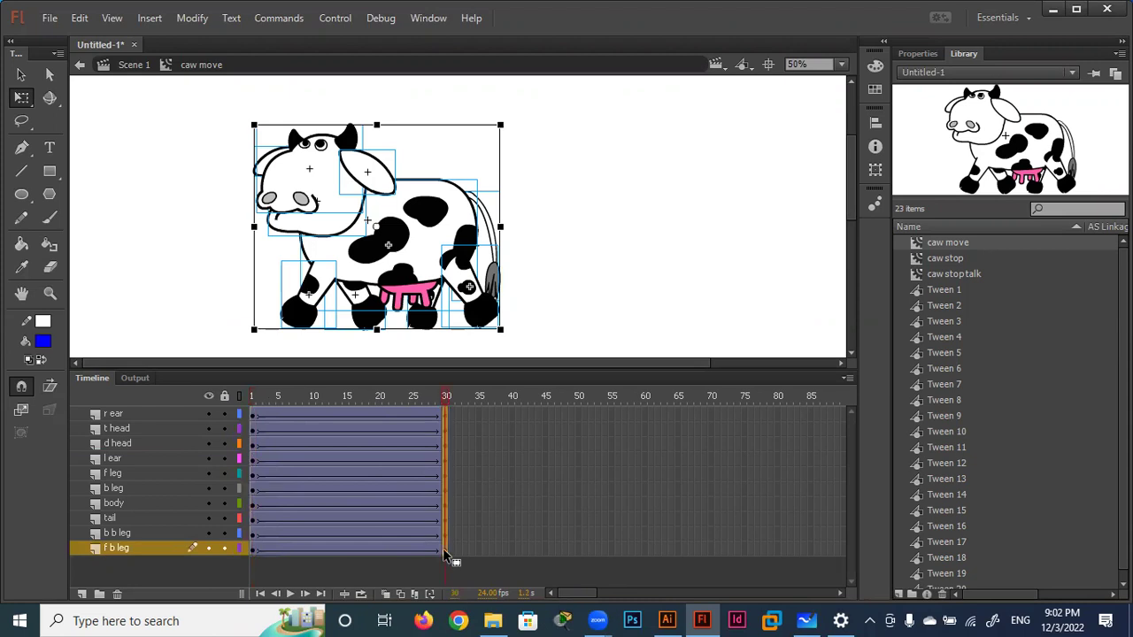
drag(444, 531, 348, 534)
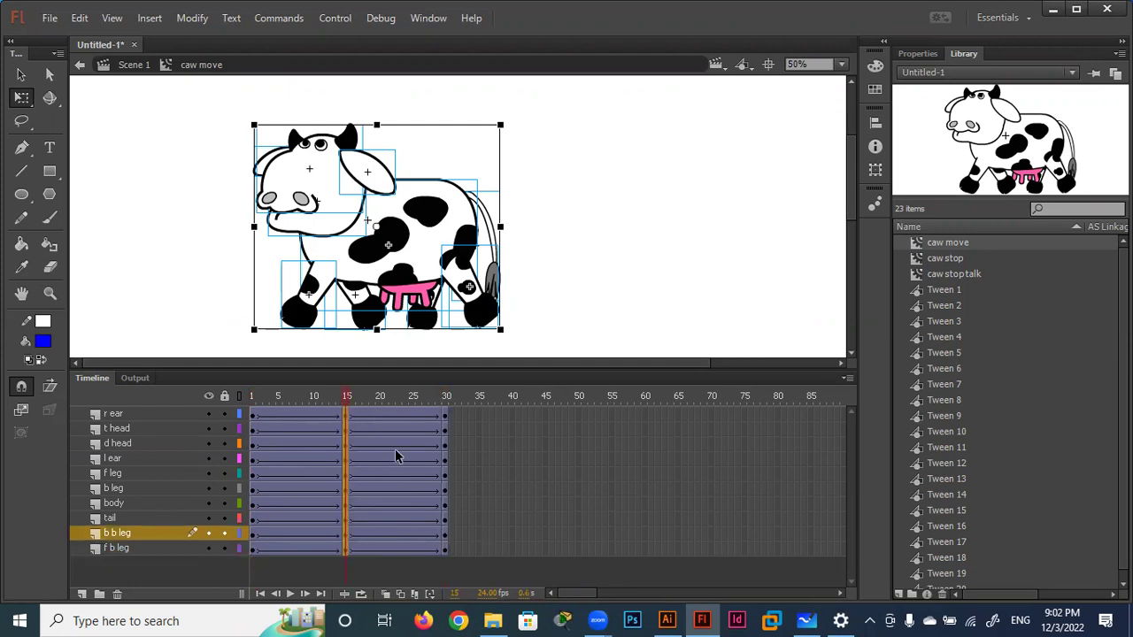
click(617, 310)
Rotate the f leg forward at frame 15, nudging it into place with arrow keys.
drag(345, 403, 252, 397)
click(301, 324)
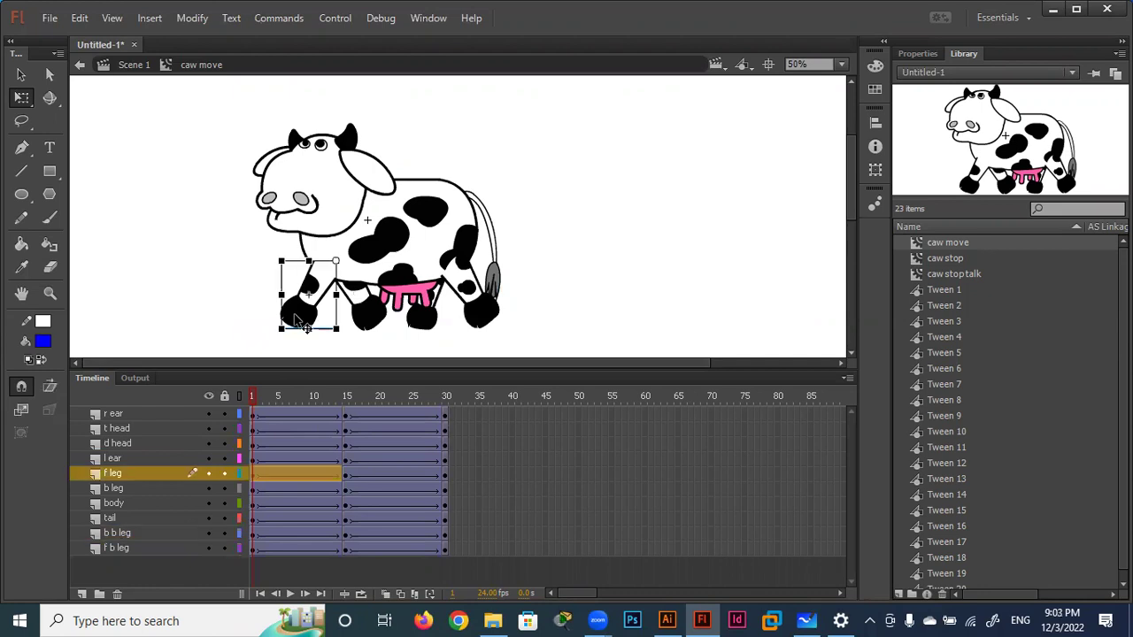
click(345, 474)
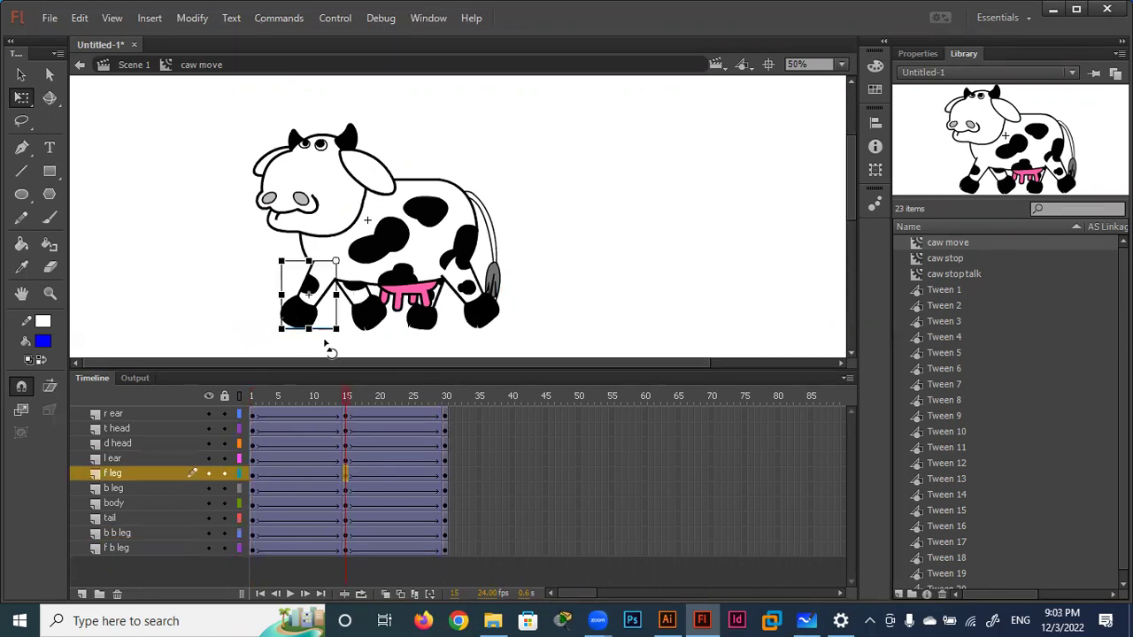
mouse_move(341, 337)
mouse_down()
mouse_move(419, 311)
mouse_move(426, 322)
mouse_up()
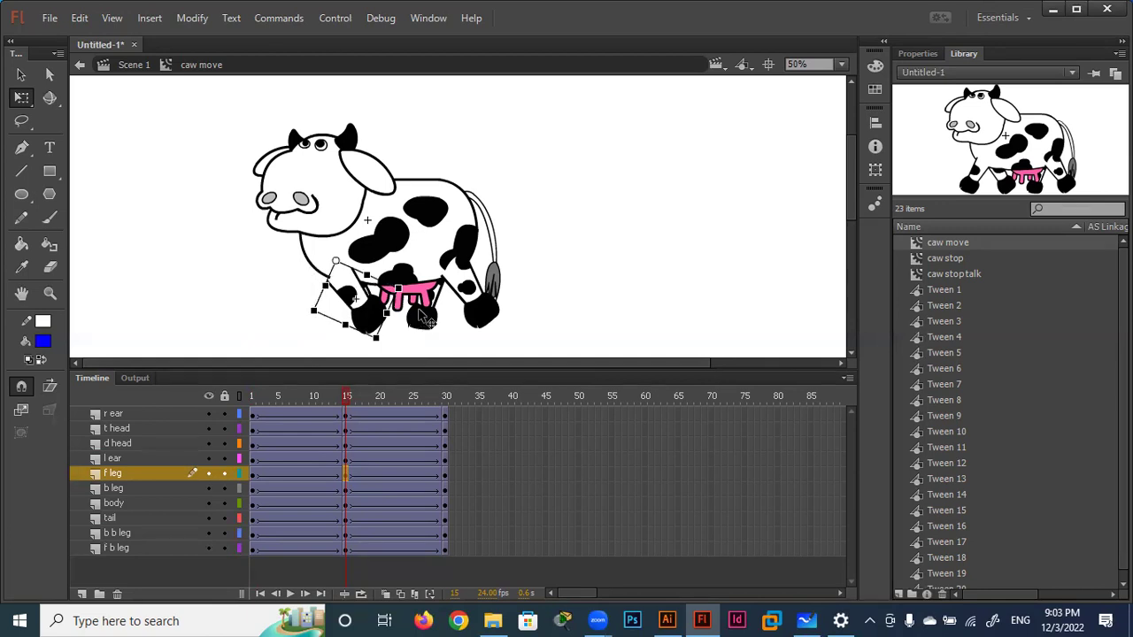
key(Right)
key(Right)
key(Right)
key(Right)
key(Right)
key(Right)
key(Right)
key(Right)
key(Right)
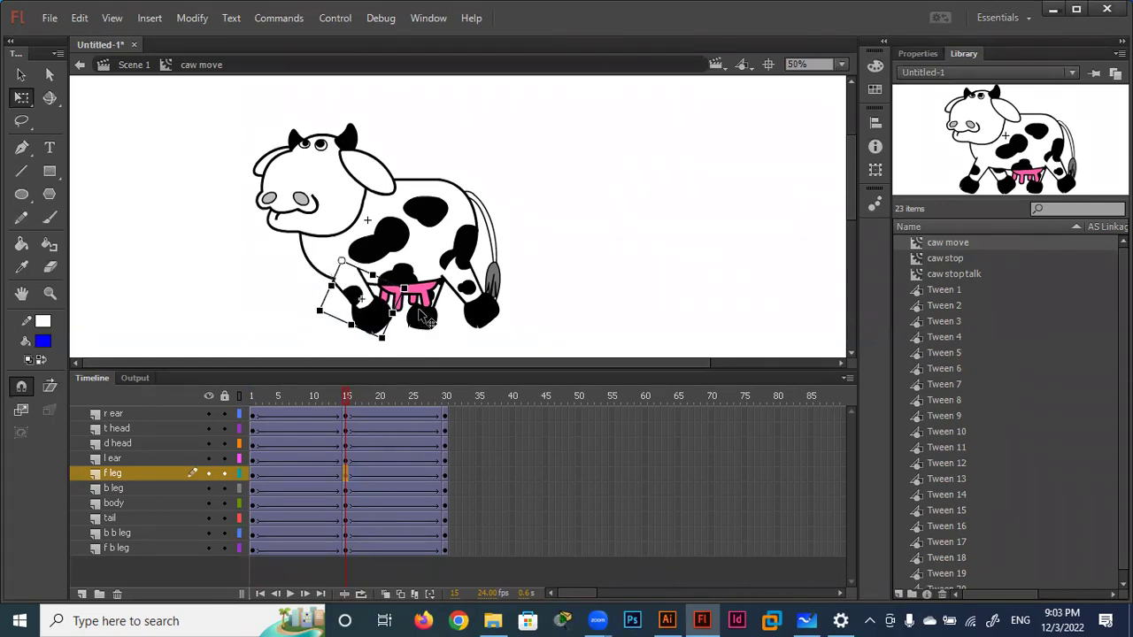
key(Left)
key(Right)
key(Right)
key(Right)
key(Up)
key(Up)
key(Up)
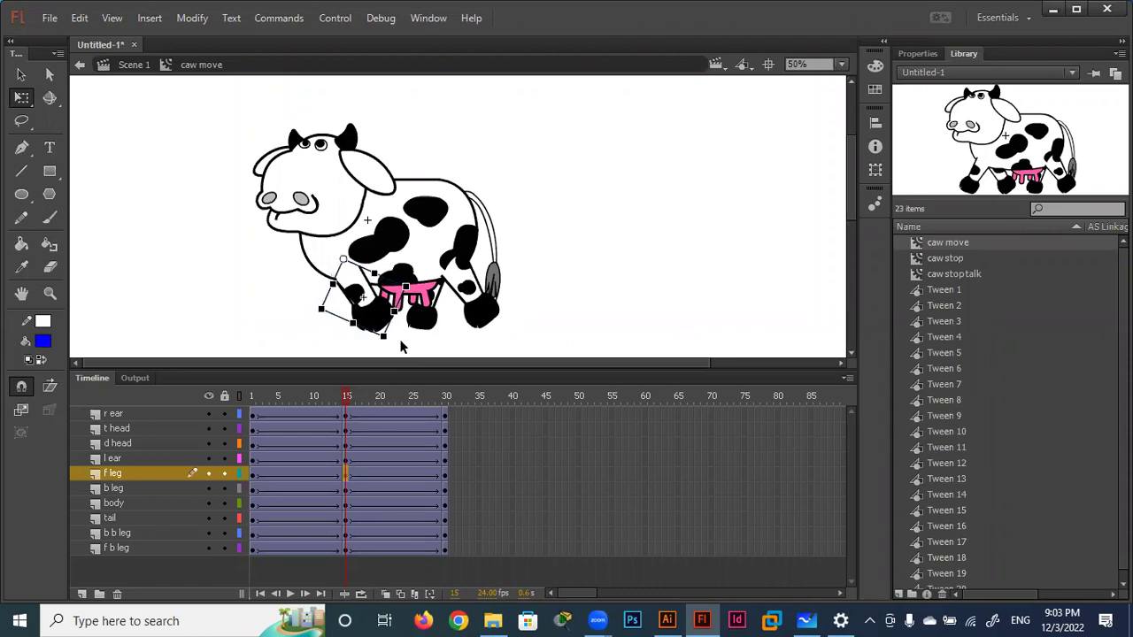
drag(393, 344, 386, 345)
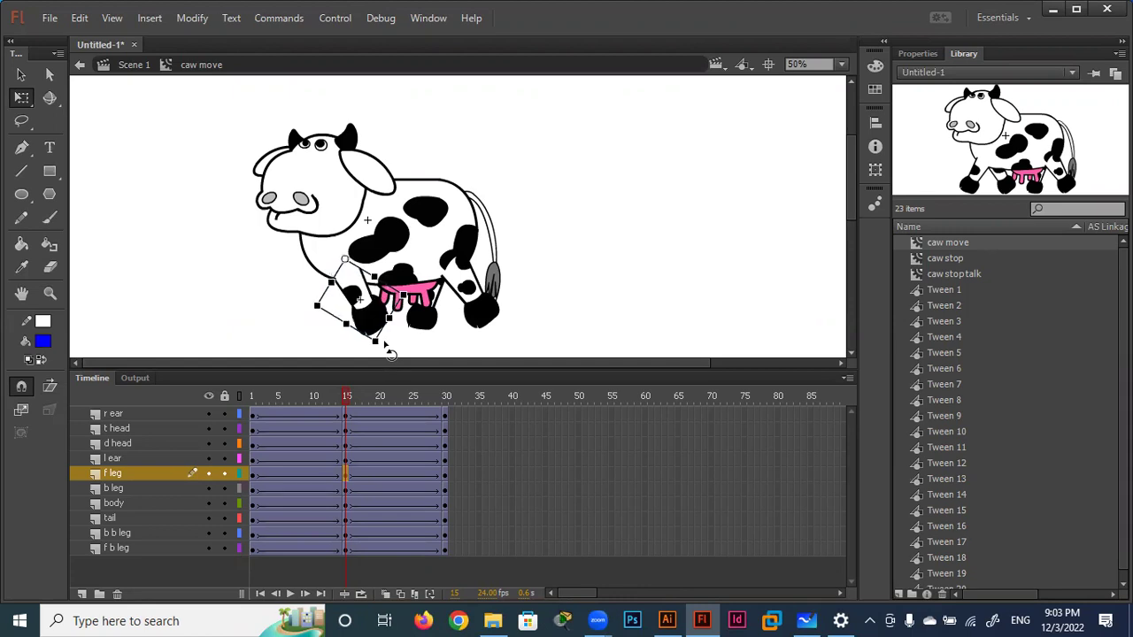
click(271, 282)
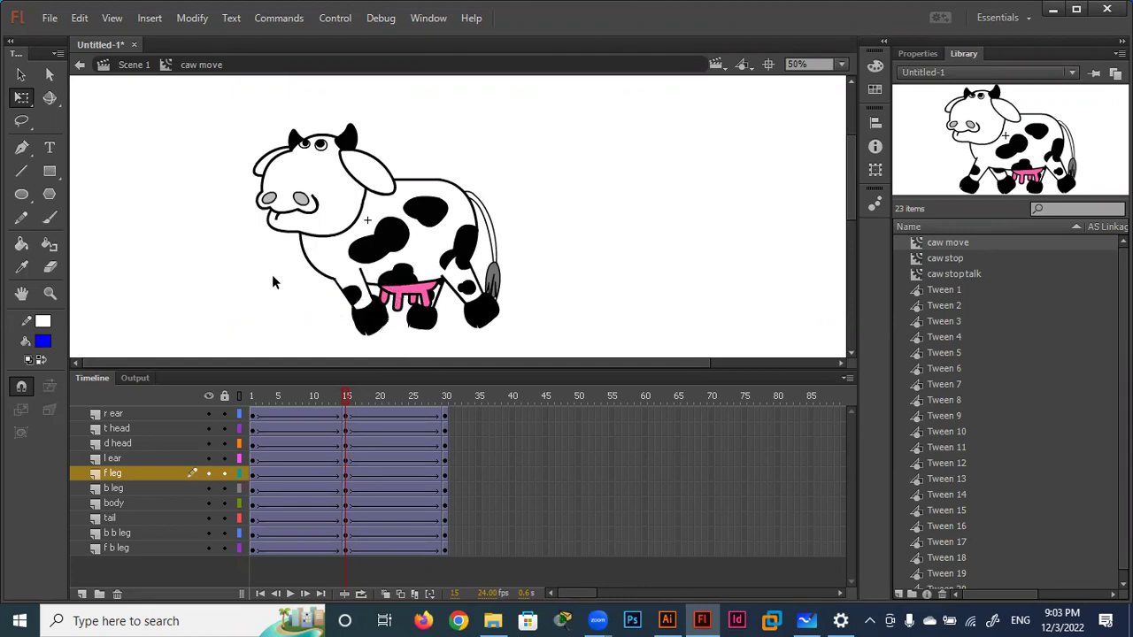
With f leg hidden, rotate the f b leg backward at frame 15, then preview.
click(208, 473)
click(358, 305)
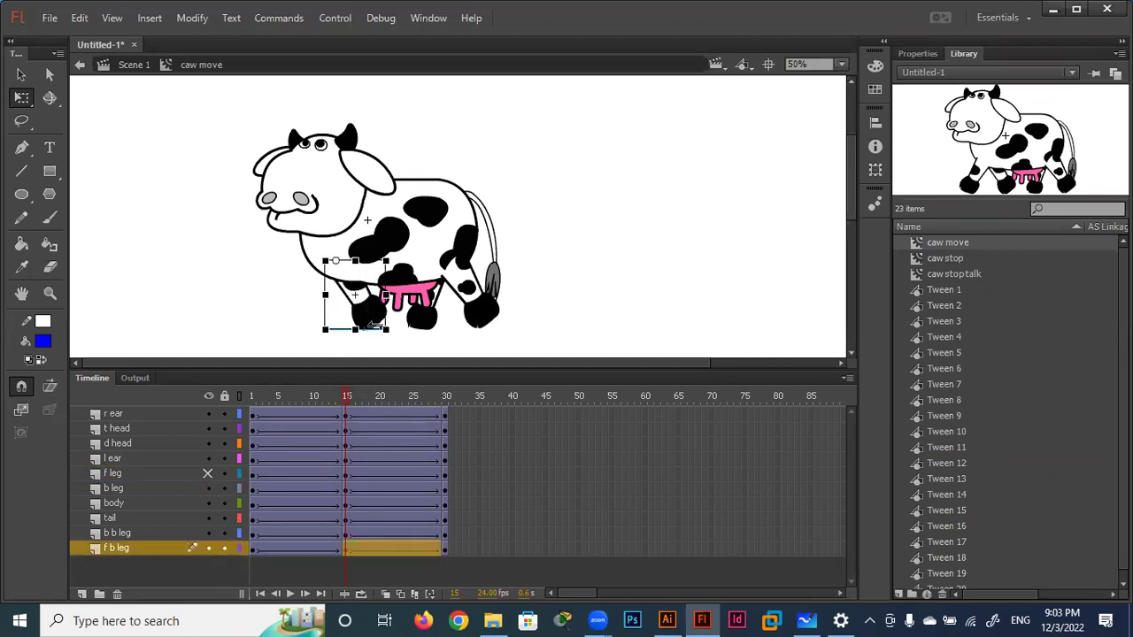
drag(399, 348, 298, 352)
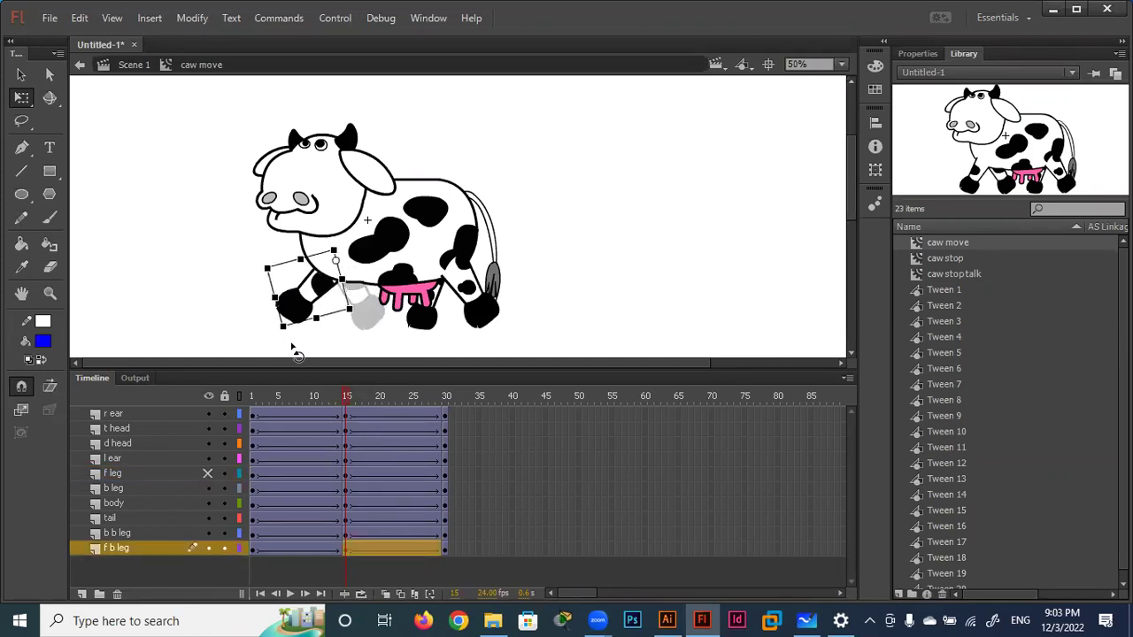
key(Left)
key(Left)
key(Left)
key(Left)
key(Left)
key(Left)
key(Left)
key(Left)
key(Left)
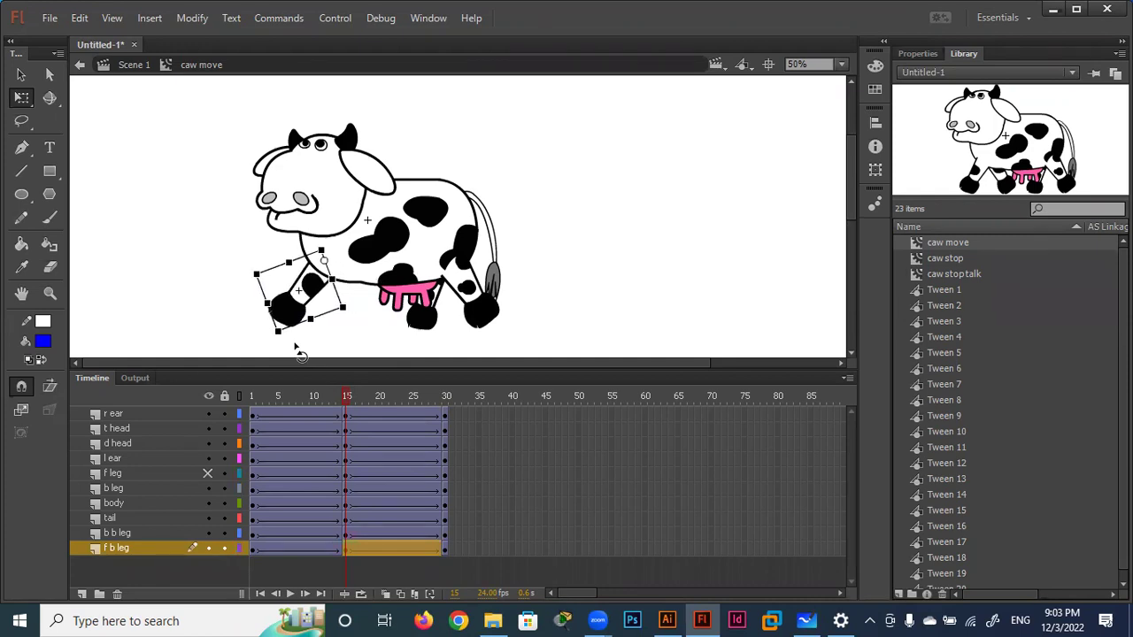
key(Right)
key(Right)
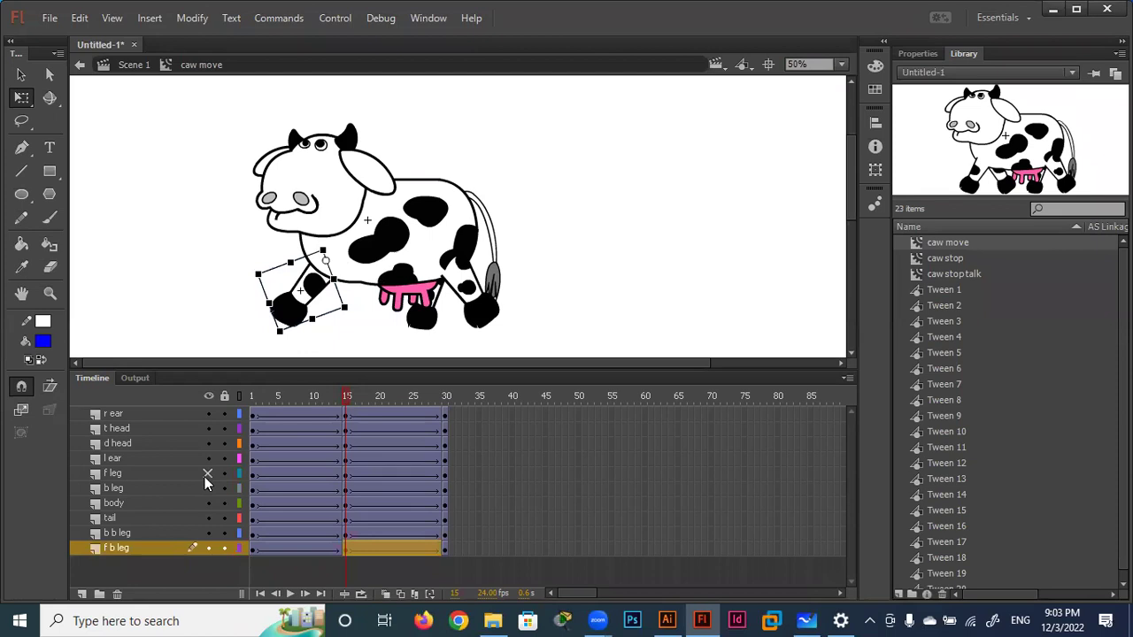
click(208, 474)
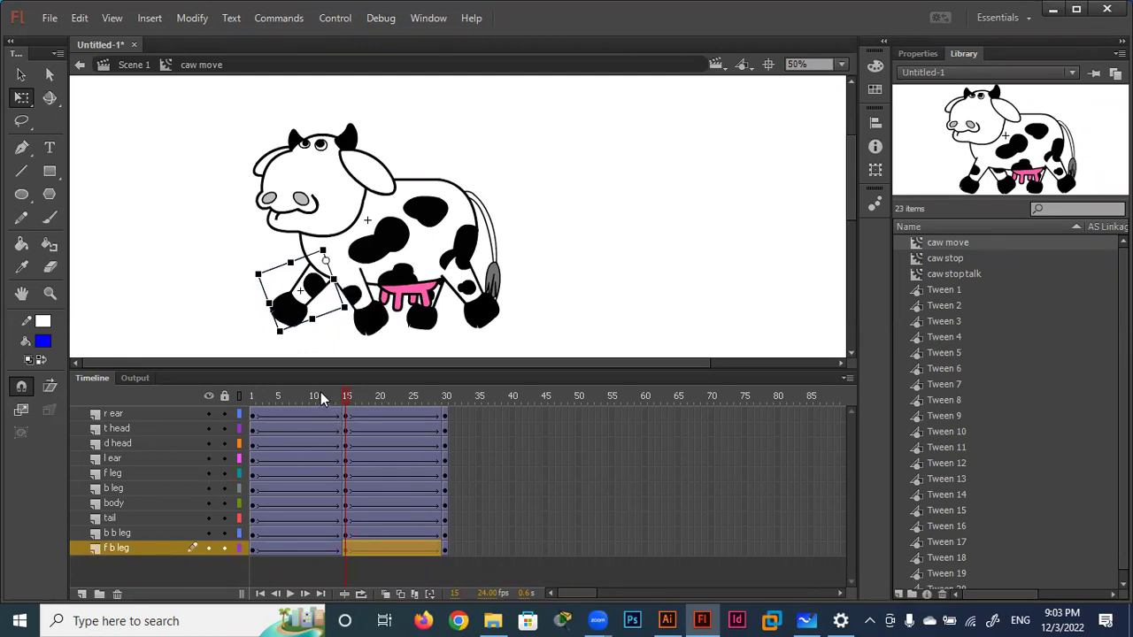
drag(281, 347, 292, 359)
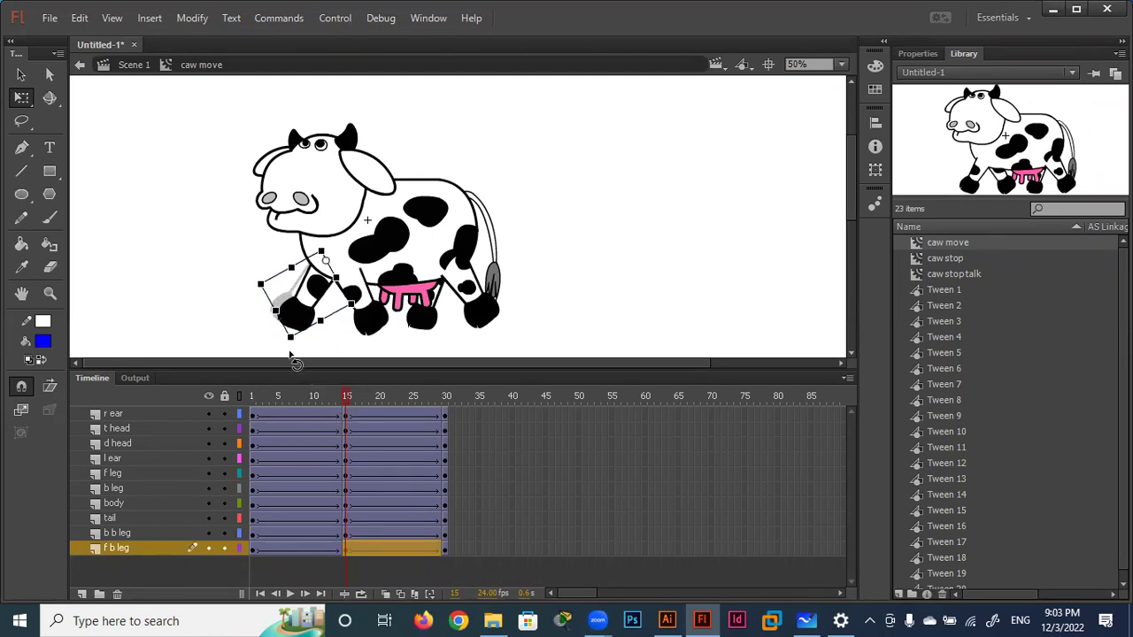
mouse_move(342, 396)
mouse_down()
mouse_move(222, 393)
mouse_move(480, 403)
mouse_move(345, 406)
mouse_up()
Rotate the b leg into a stride at frame 15, then rotate the b b leg with b leg hidden.
click(485, 314)
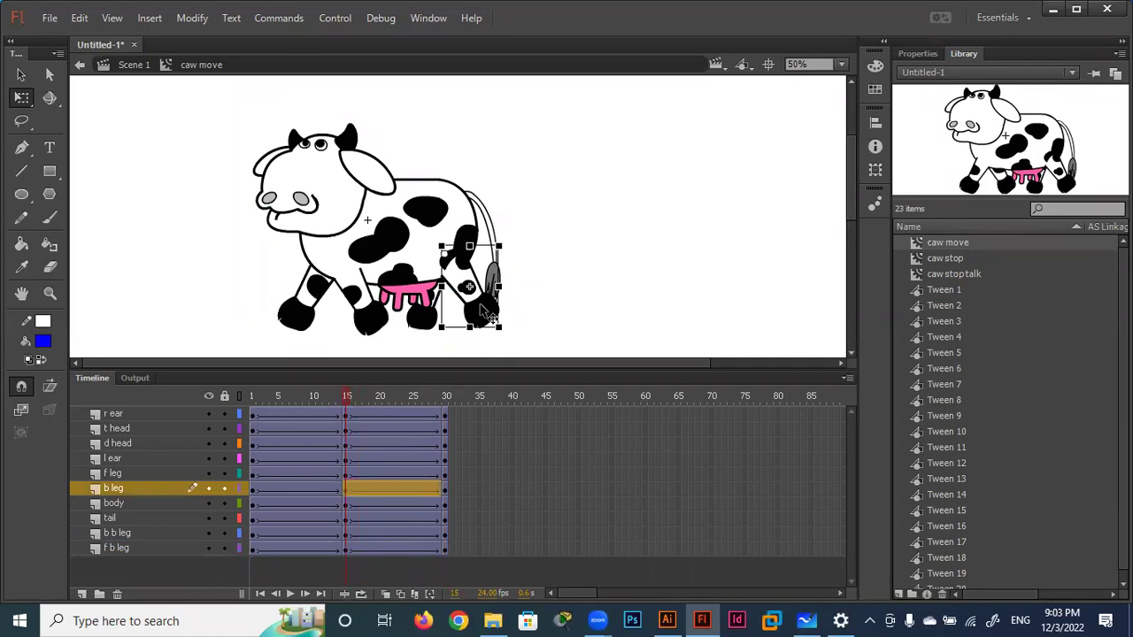
drag(507, 335, 434, 349)
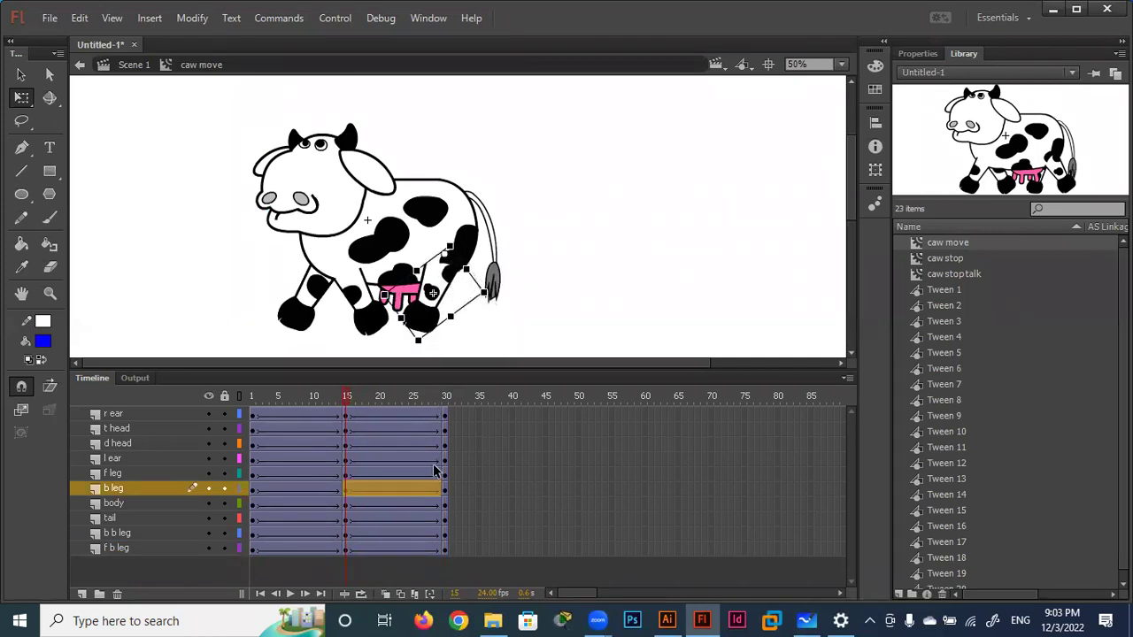
click(208, 488)
click(423, 324)
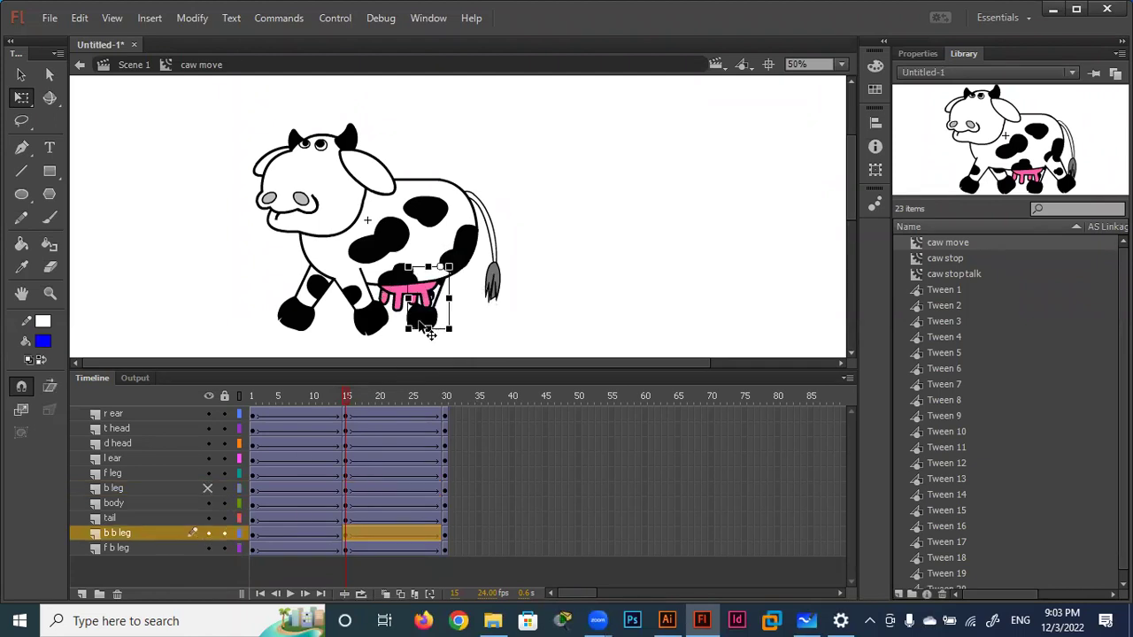
mouse_move(458, 342)
mouse_down()
mouse_move(525, 341)
mouse_move(536, 326)
mouse_up()
key(Right)
key(Right)
key(Right)
key(Right)
key(Right)
key(Up)
key(Right)
key(Right)
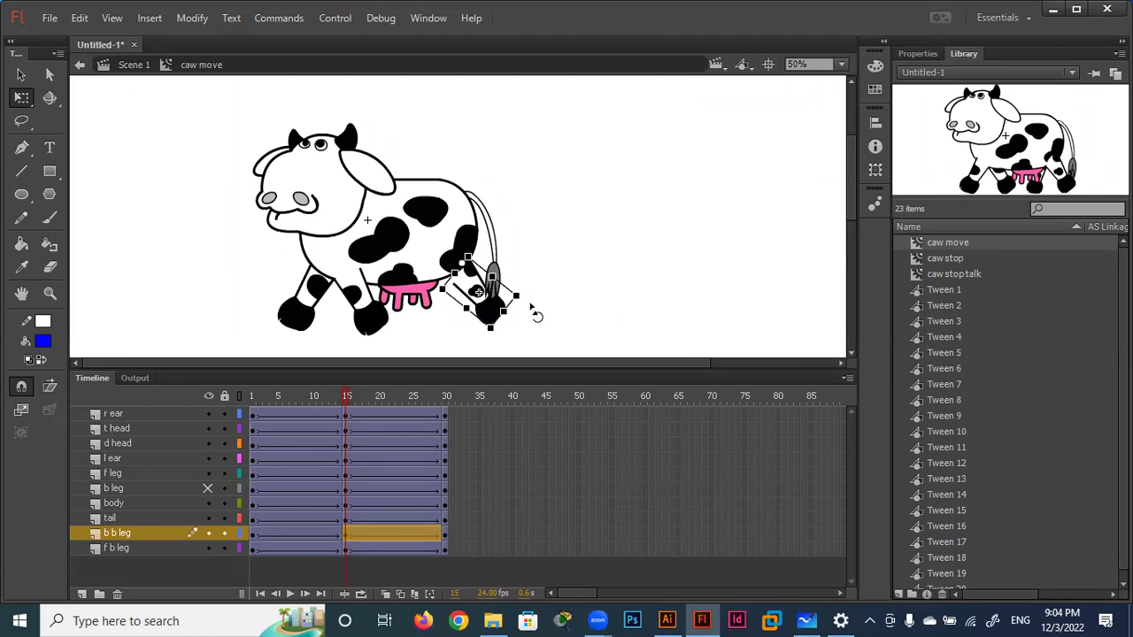
drag(531, 310, 527, 314)
Show b leg again, fine-tune the b b leg angle, and scrub to preview the walk.
click(206, 488)
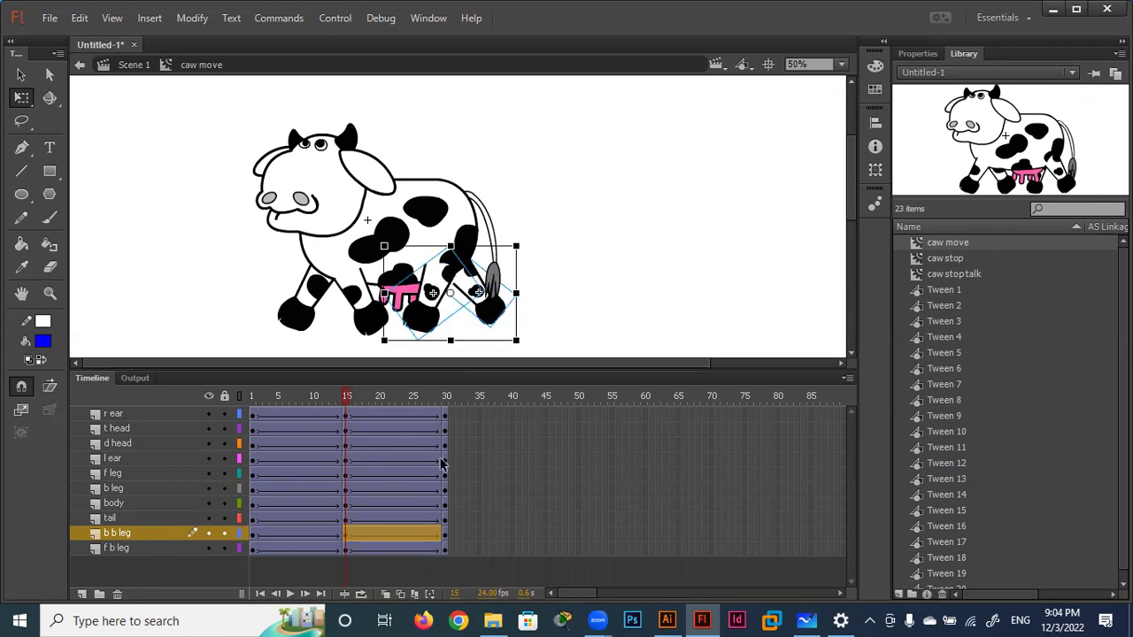
click(498, 319)
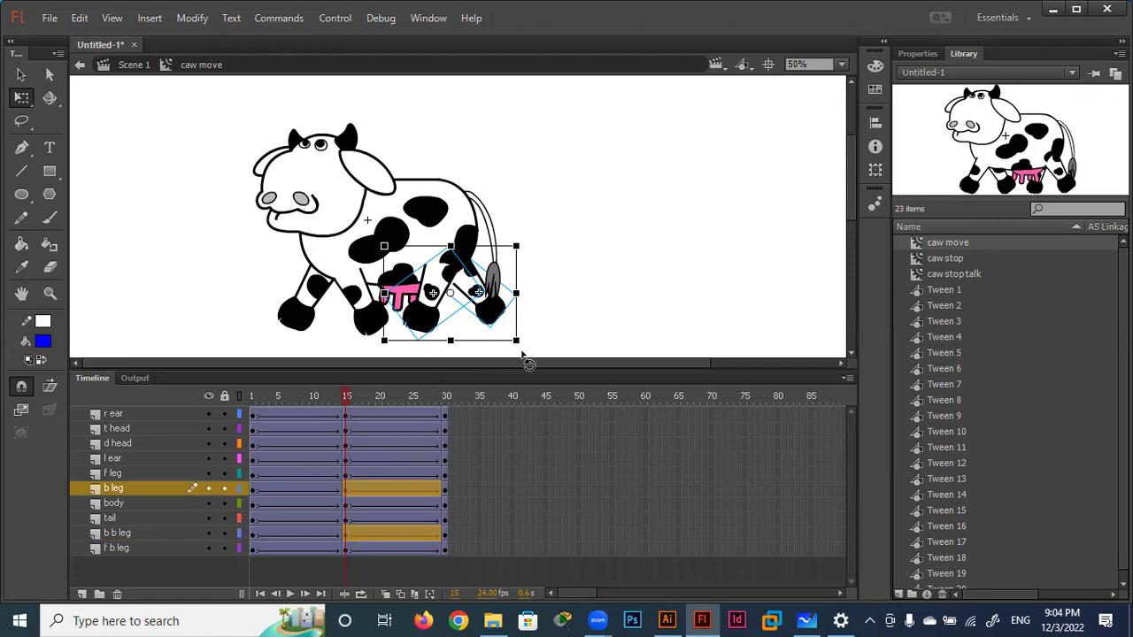
click(525, 323)
click(506, 333)
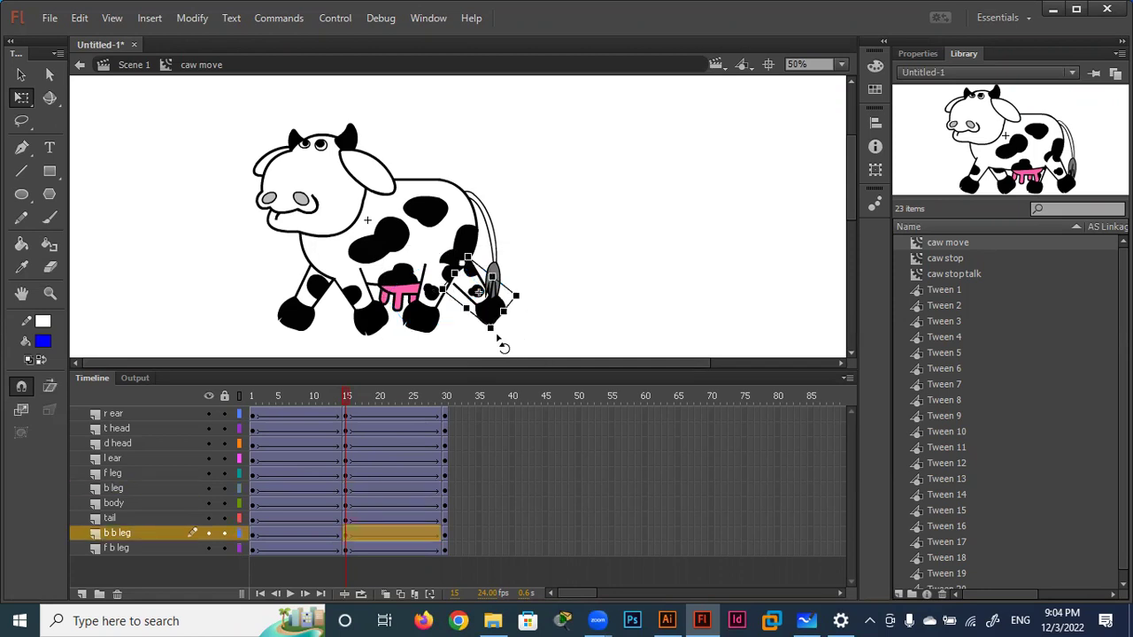
drag(489, 345, 489, 346)
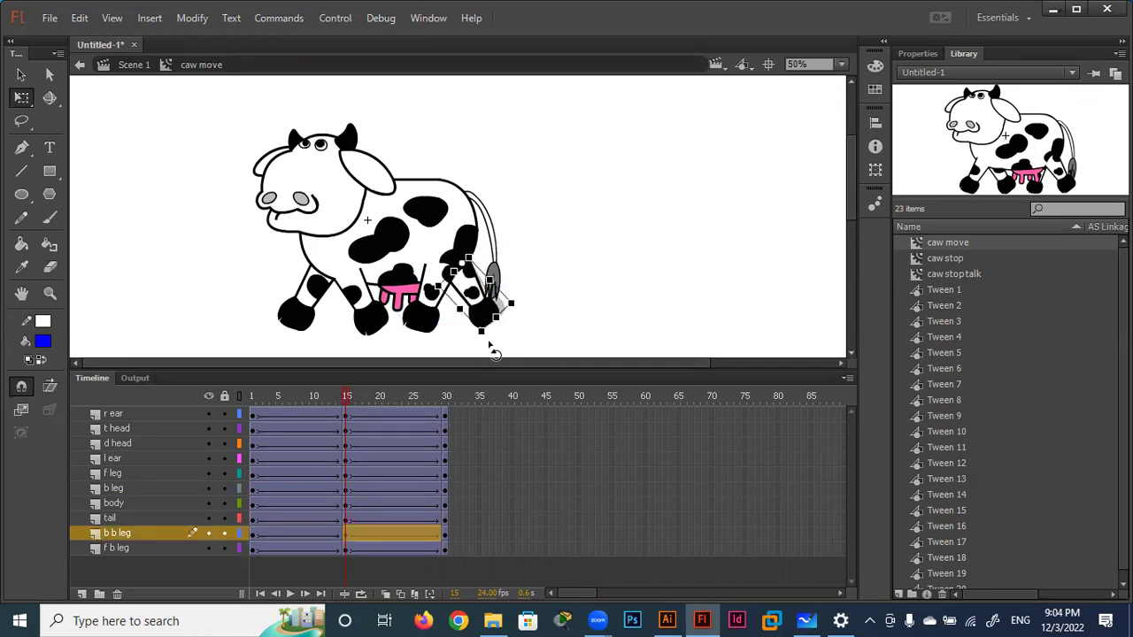
click(541, 329)
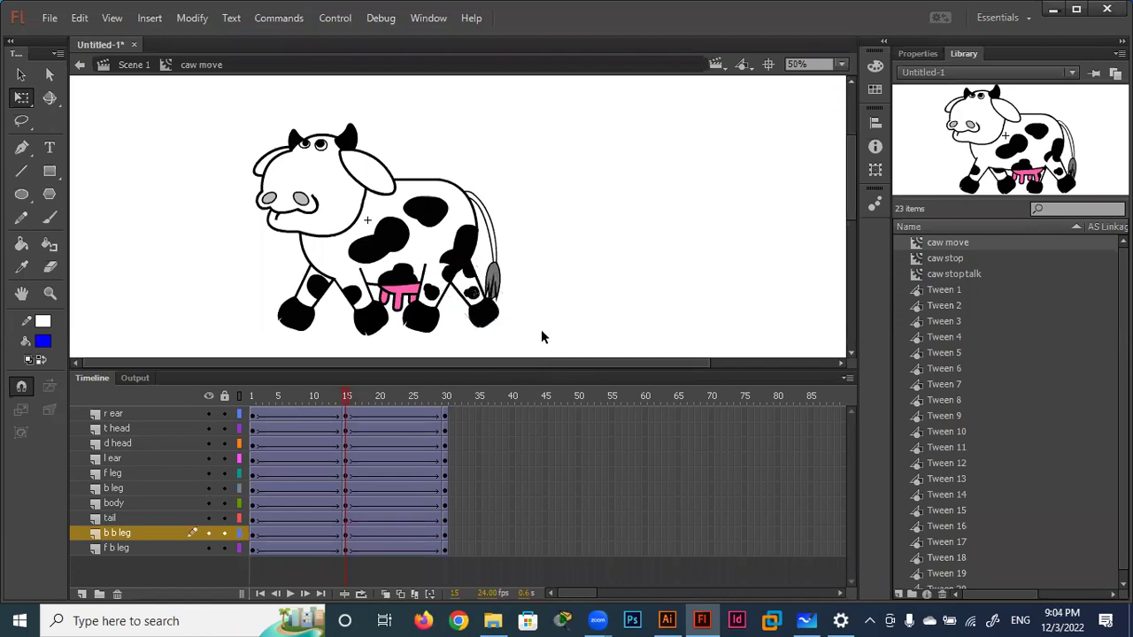
mouse_move(347, 400)
mouse_down()
mouse_move(223, 393)
mouse_move(473, 404)
mouse_move(264, 385)
mouse_move(427, 395)
mouse_up()
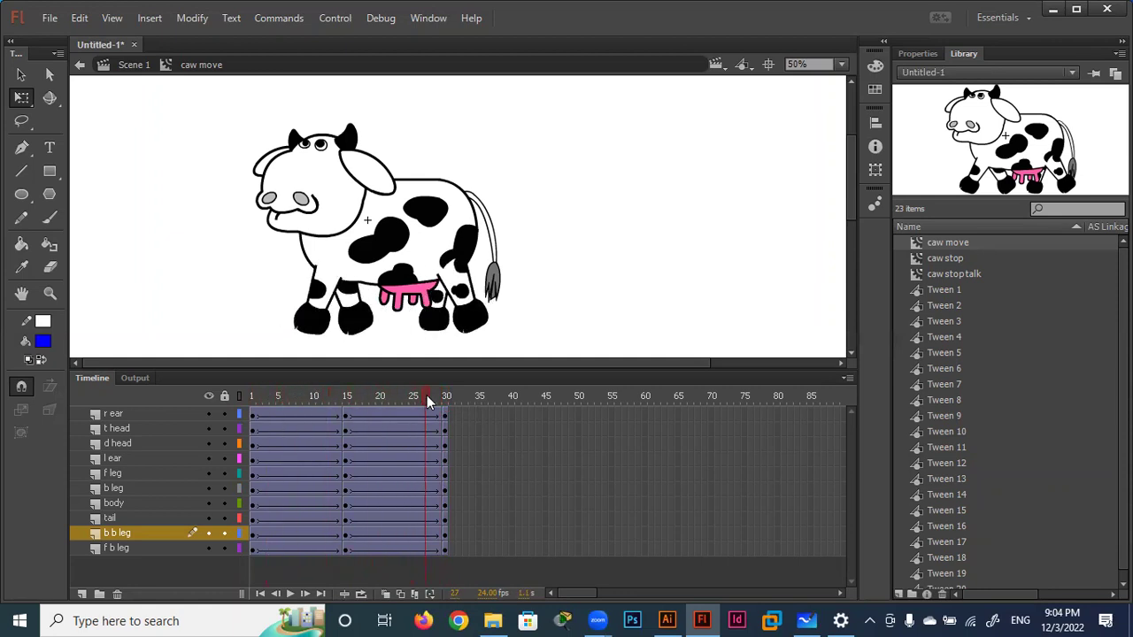
Move the tail's transform point to its top on frame 1.
click(494, 253)
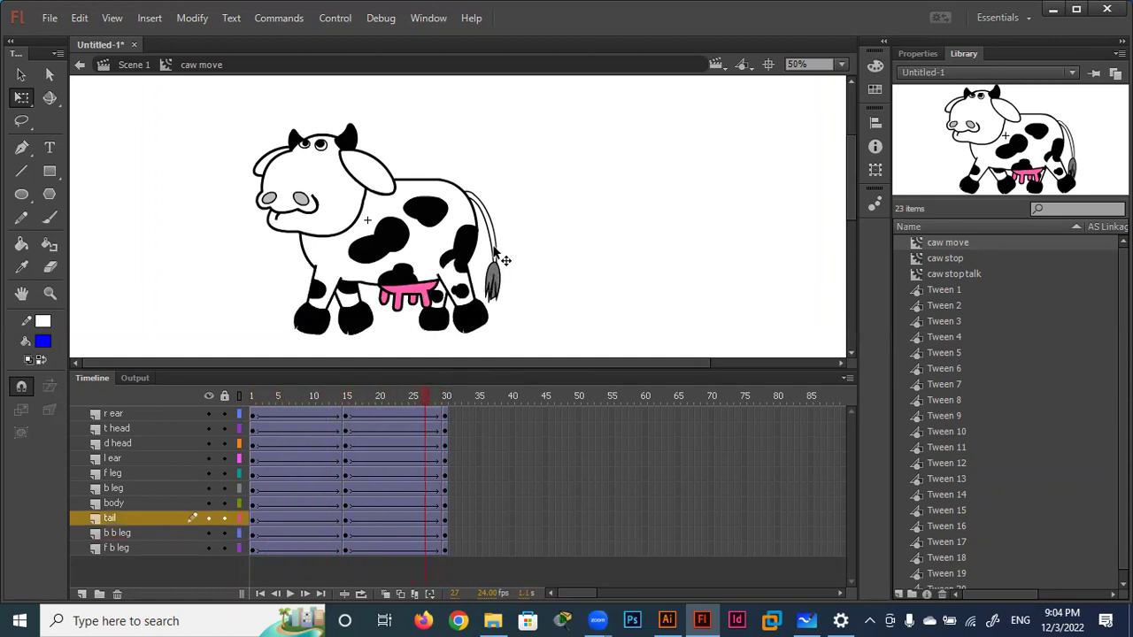
drag(423, 393, 347, 404)
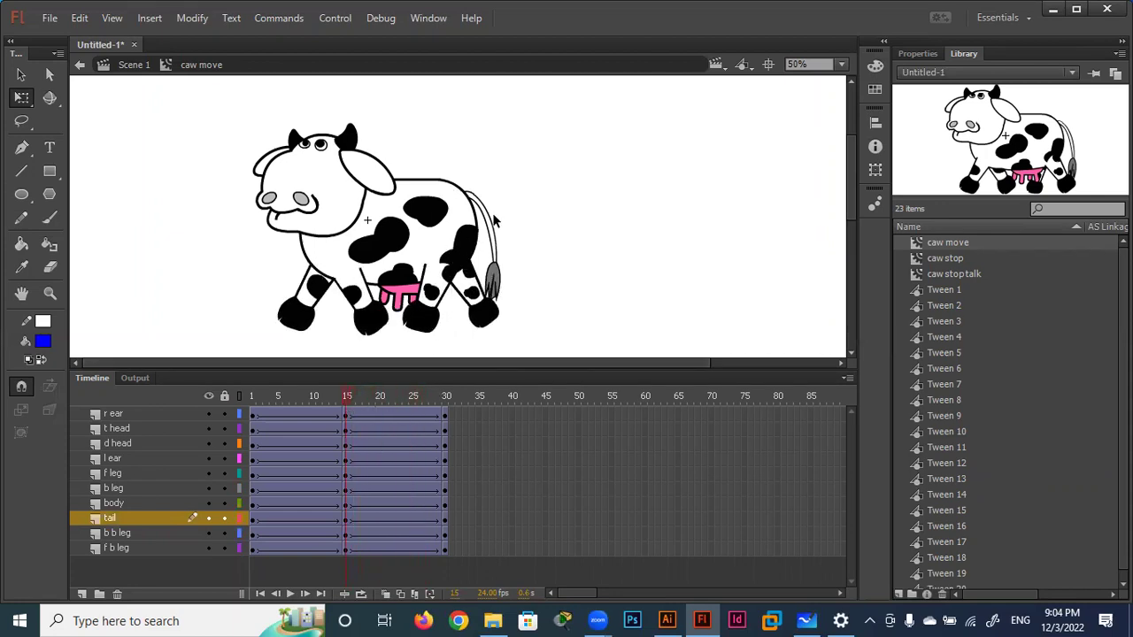
click(496, 241)
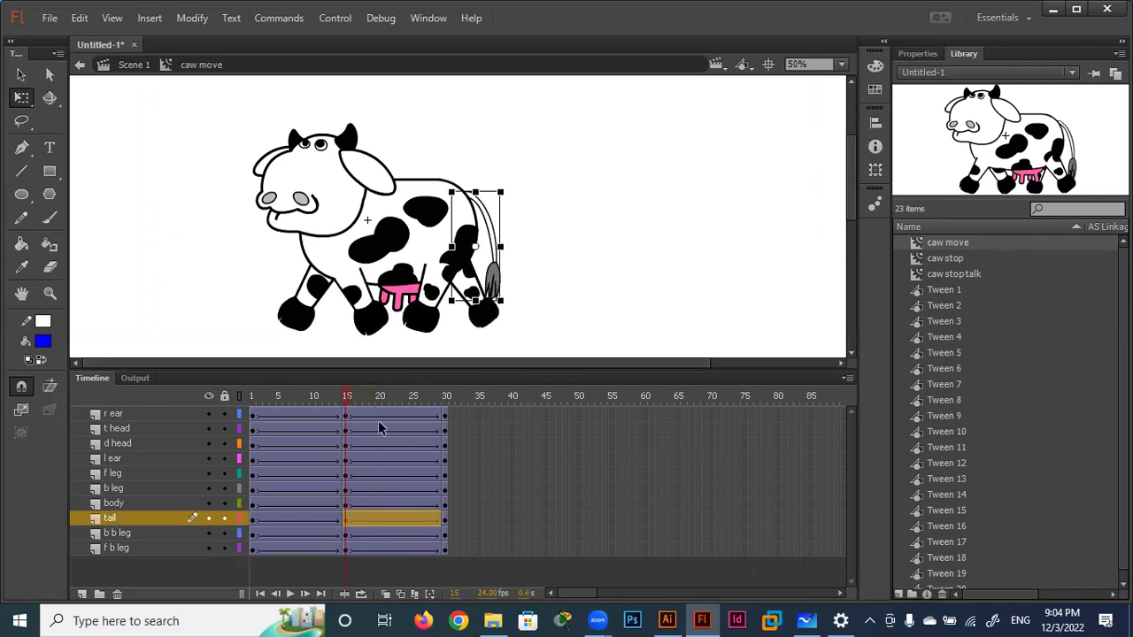
click(254, 522)
drag(475, 248, 463, 194)
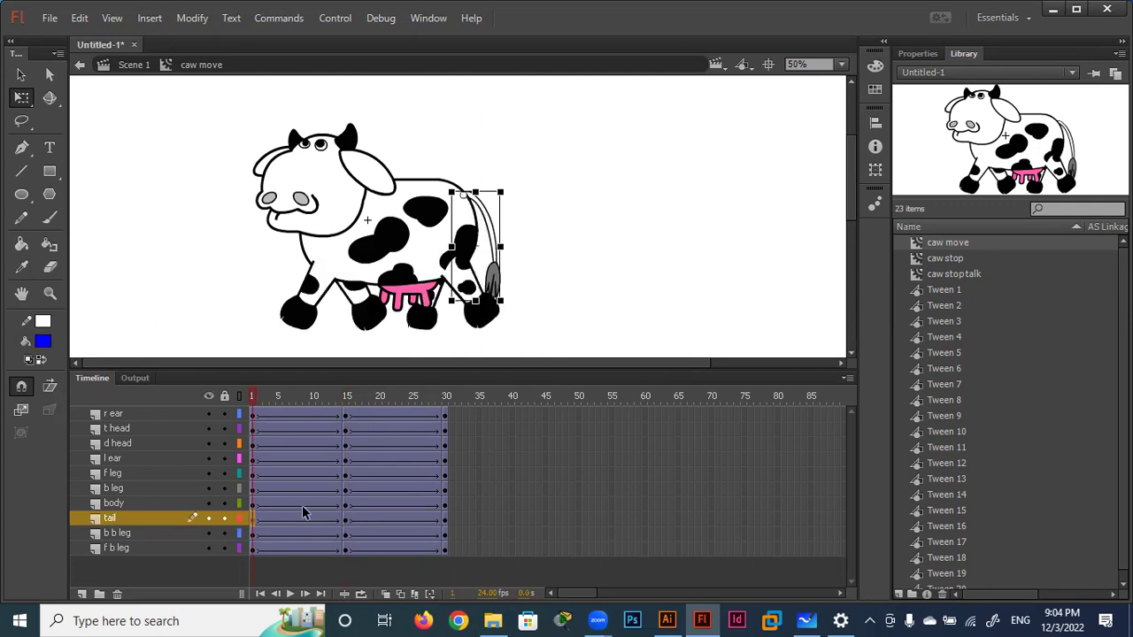
drag(255, 520, 274, 527)
Swing the tail outward at frame 15 and preview frames 1–30.
click(345, 520)
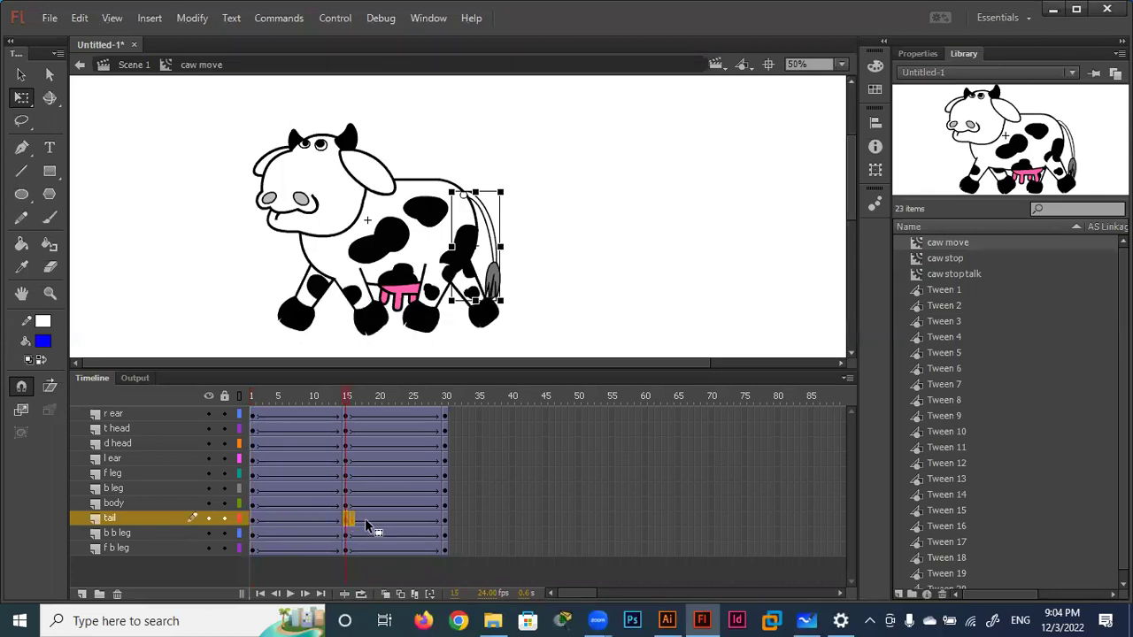
click(444, 520)
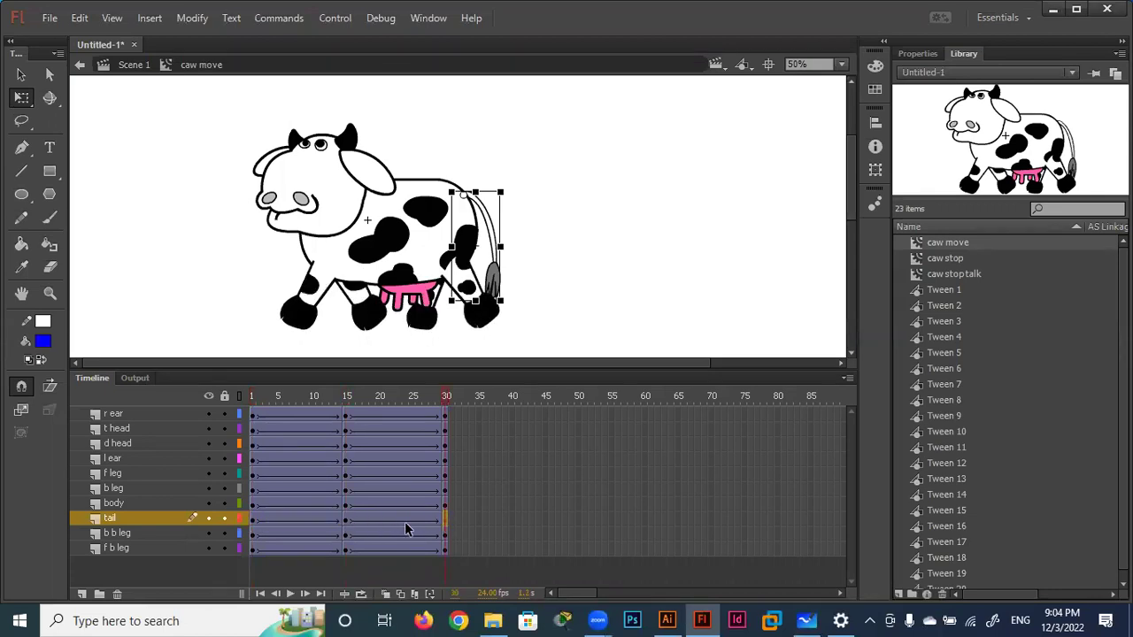
click(347, 521)
drag(514, 309, 540, 271)
mouse_move(349, 403)
mouse_down()
mouse_move(501, 435)
mouse_move(266, 434)
mouse_move(348, 437)
mouse_up()
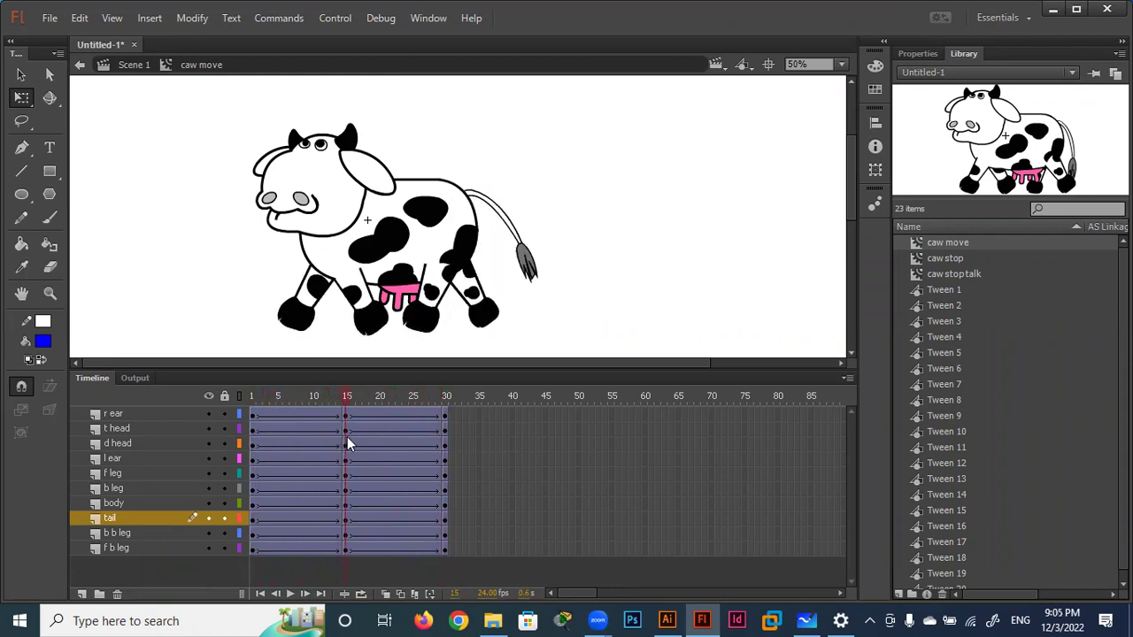
Tilt the r ear and l ear clockwise at frame 15, then scrub to check the animation.
click(361, 178)
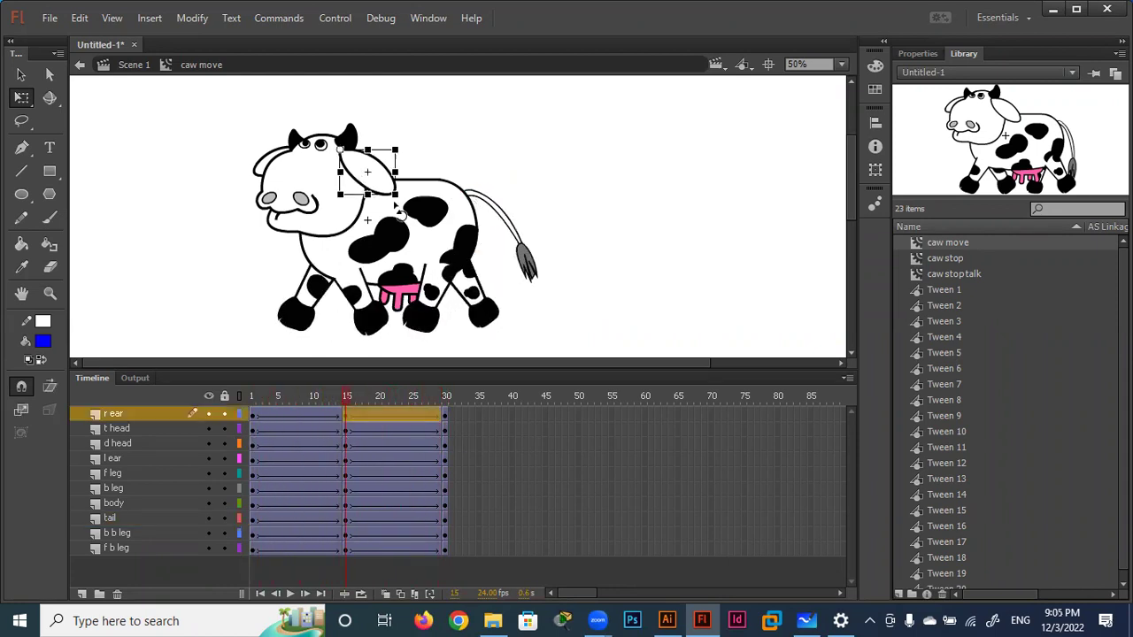
mouse_move(397, 211)
mouse_down()
mouse_move(390, 221)
mouse_move(433, 189)
mouse_up()
click(273, 175)
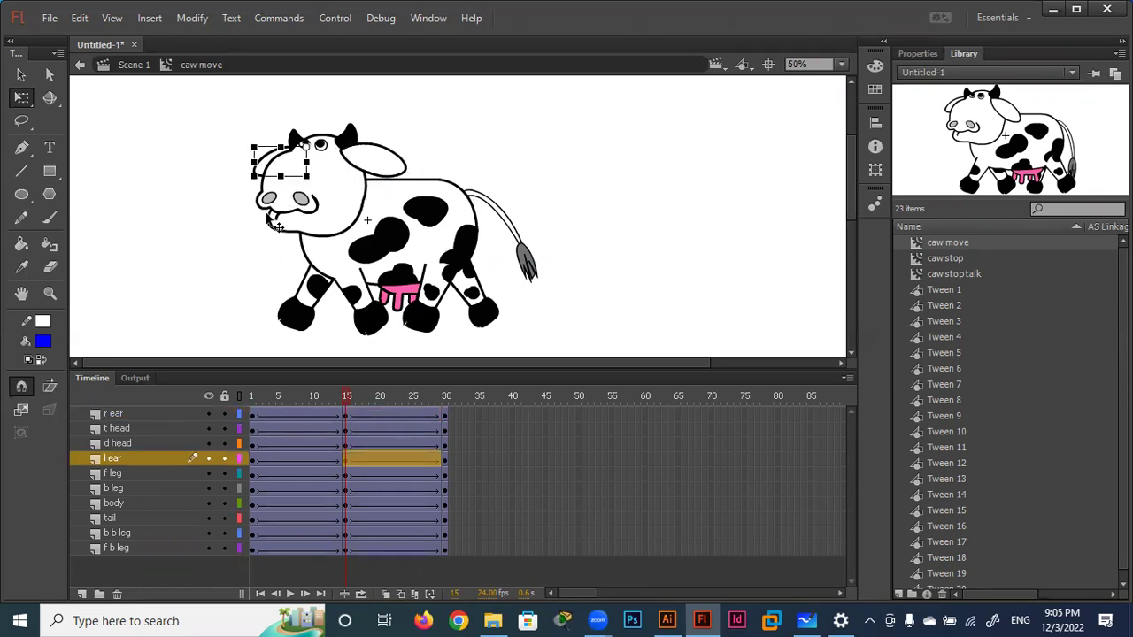
drag(255, 189, 247, 181)
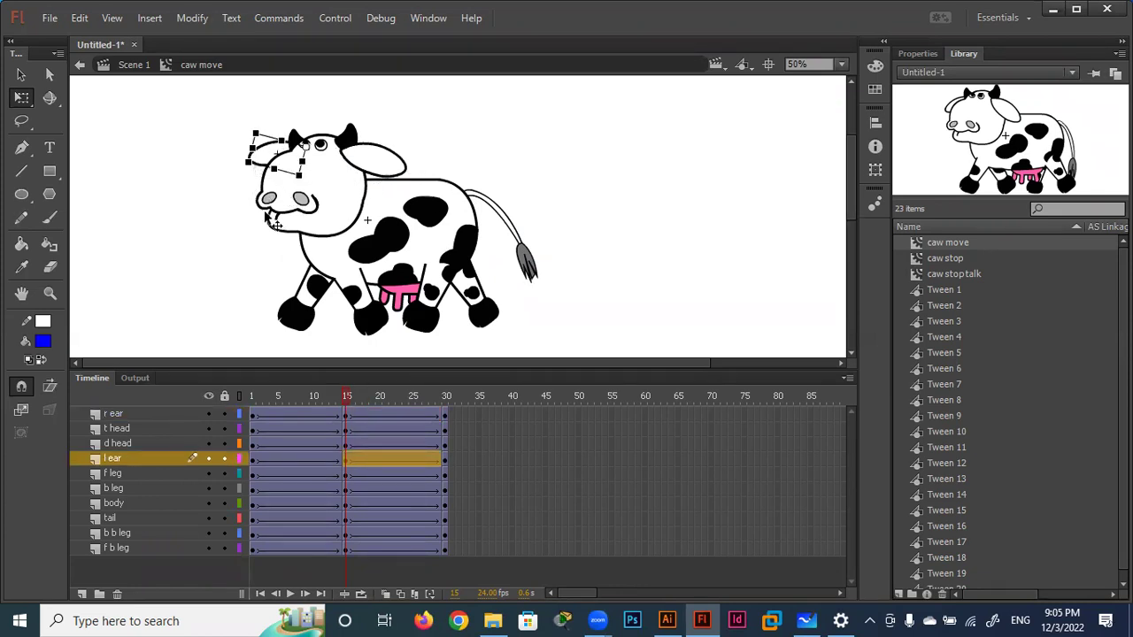
mouse_move(343, 400)
mouse_down()
mouse_move(222, 400)
mouse_move(460, 413)
mouse_move(294, 415)
mouse_move(433, 419)
mouse_move(410, 400)
mouse_up()
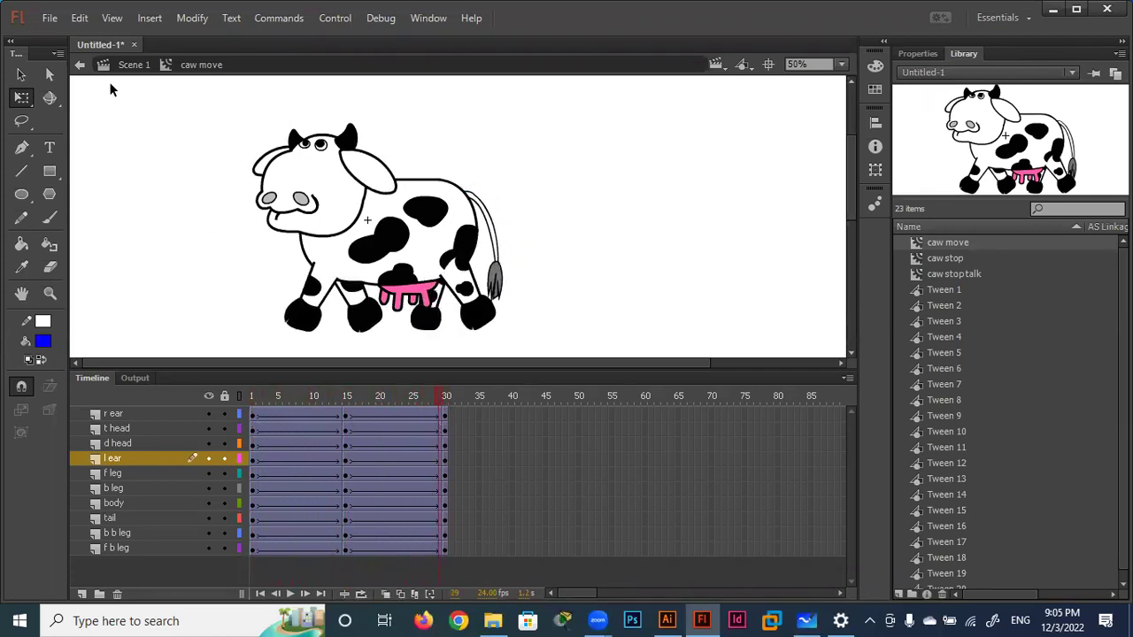
Return to Scene 1 and drag the caw move symbol from the Library onto the stage.
click(78, 65)
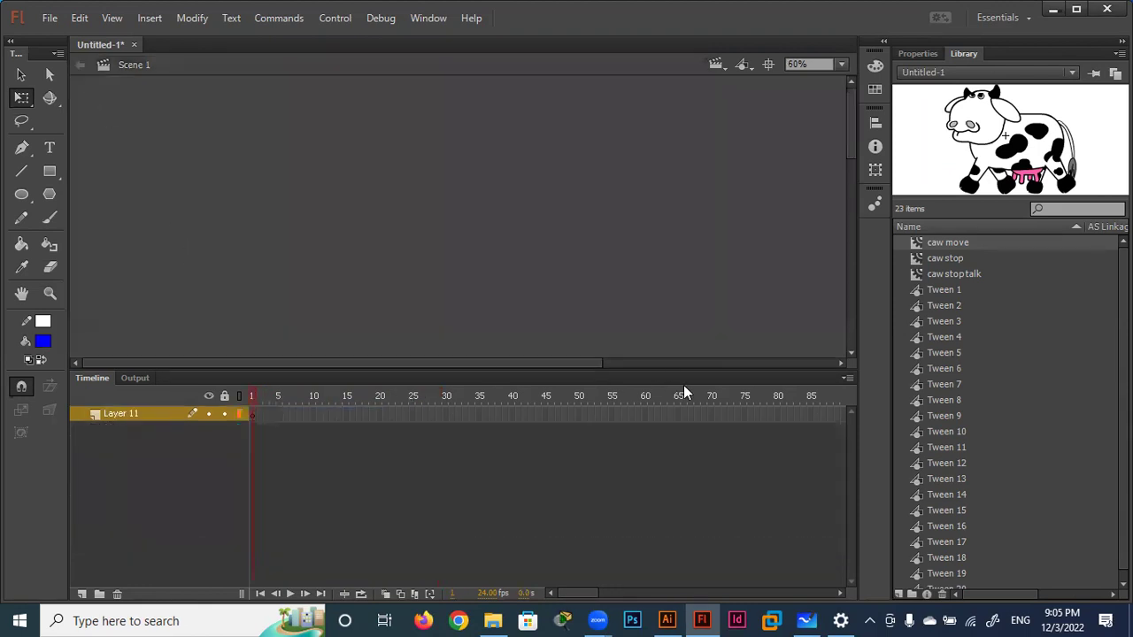
drag(852, 135, 853, 228)
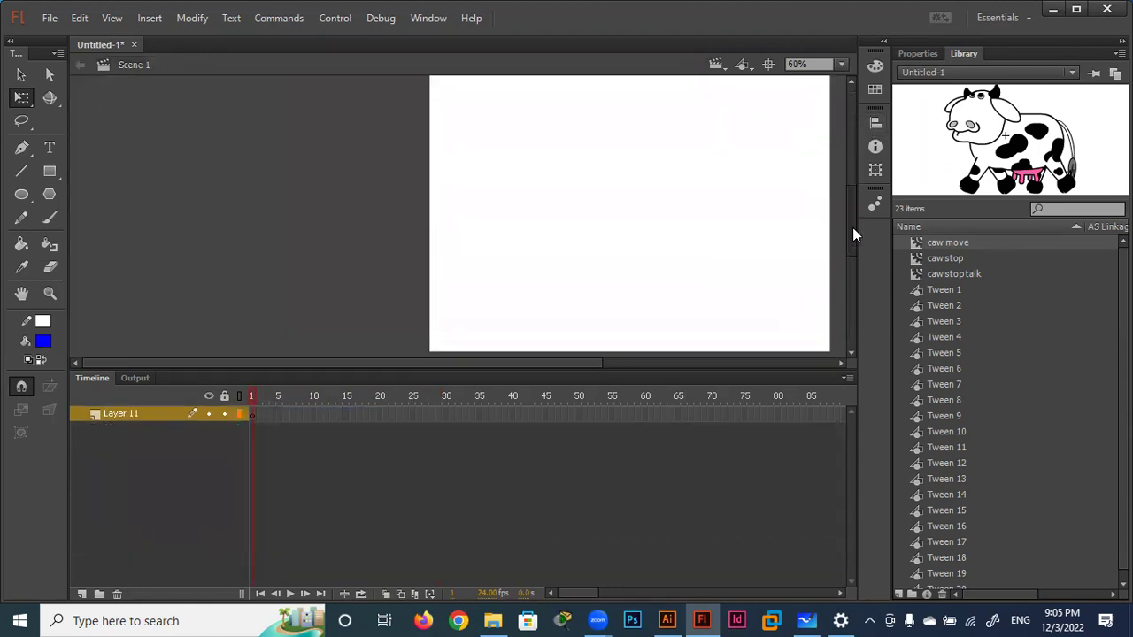
drag(566, 369, 647, 362)
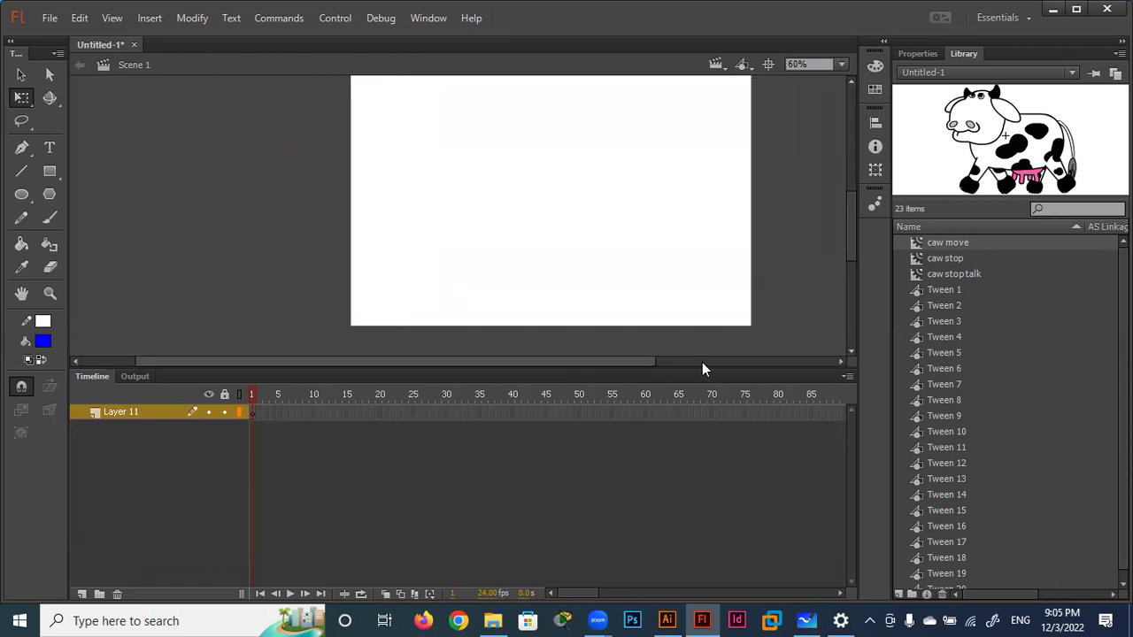
click(917, 245)
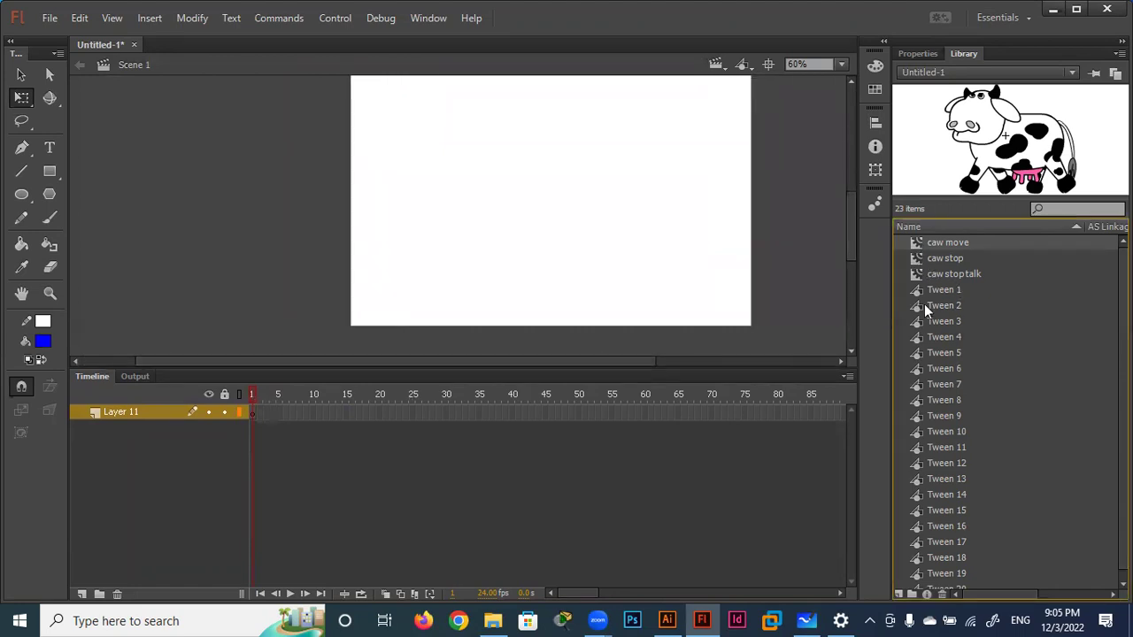
click(919, 243)
mouse_move(919, 246)
mouse_down()
mouse_move(584, 228)
mouse_move(594, 200)
mouse_up()
key(ctrl+Return)
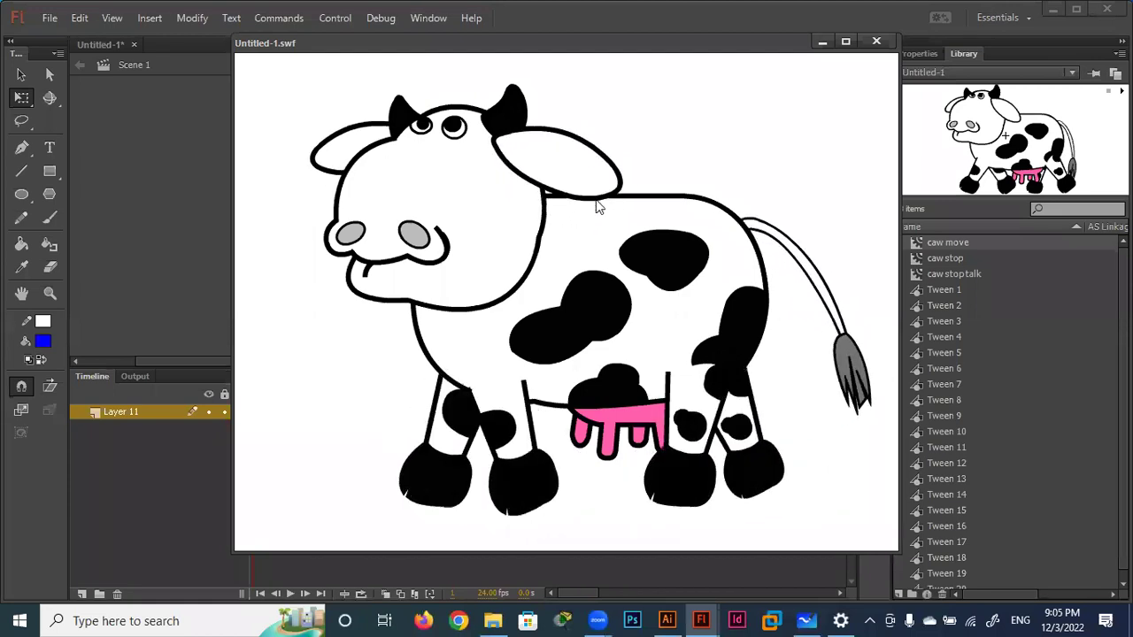
click(877, 41)
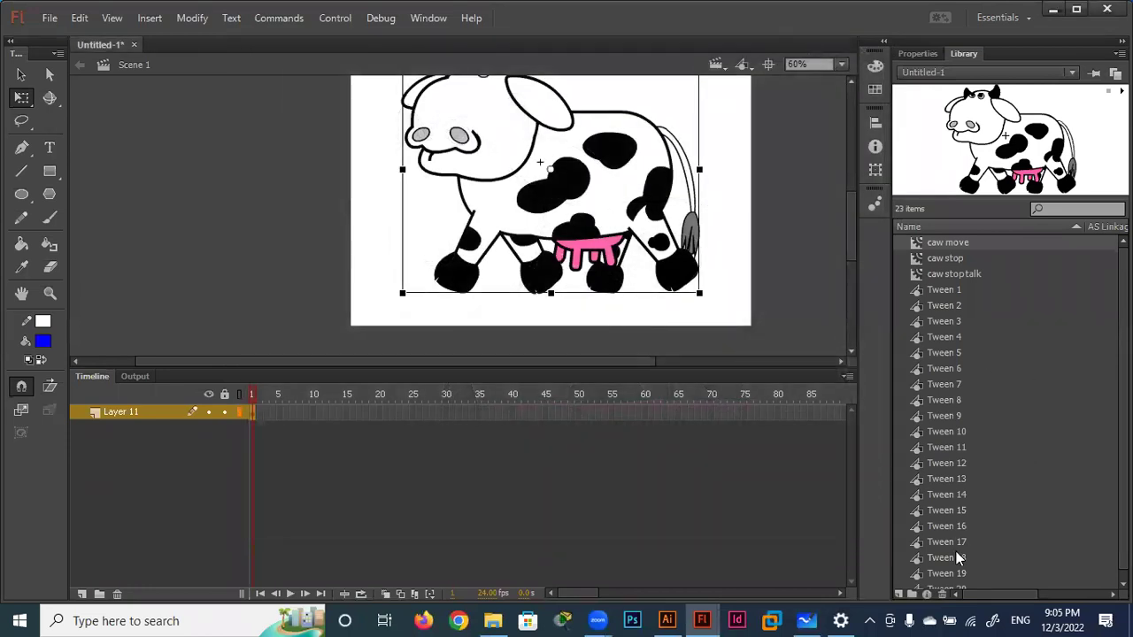
Create a Library folder named caw and move all library items into it.
click(913, 598)
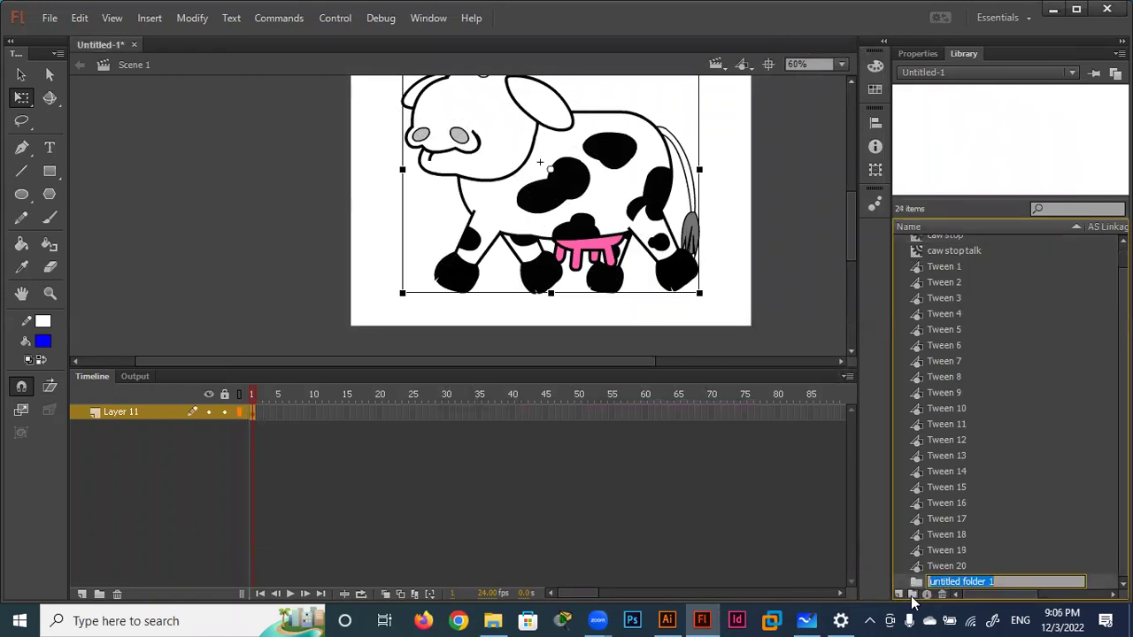
text(caw)
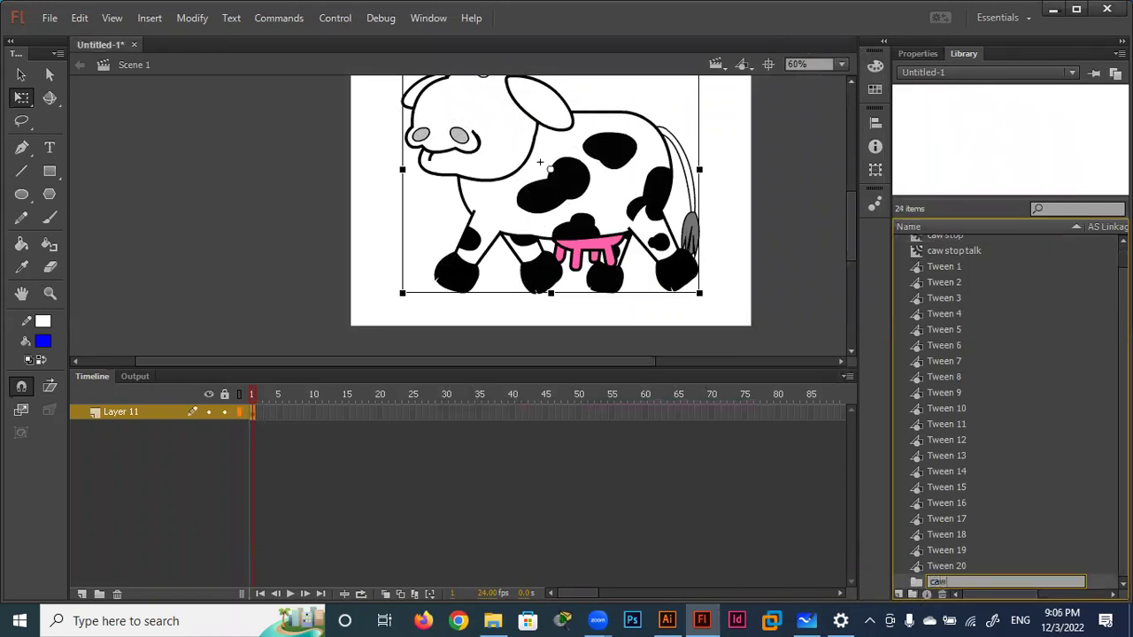
key(Return)
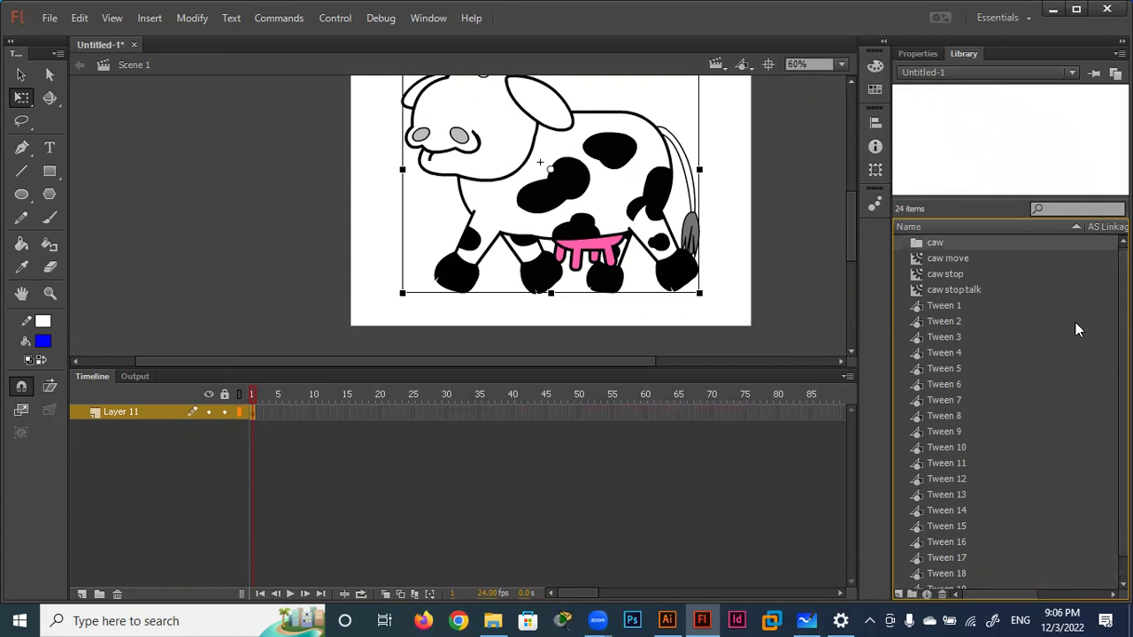
click(934, 257)
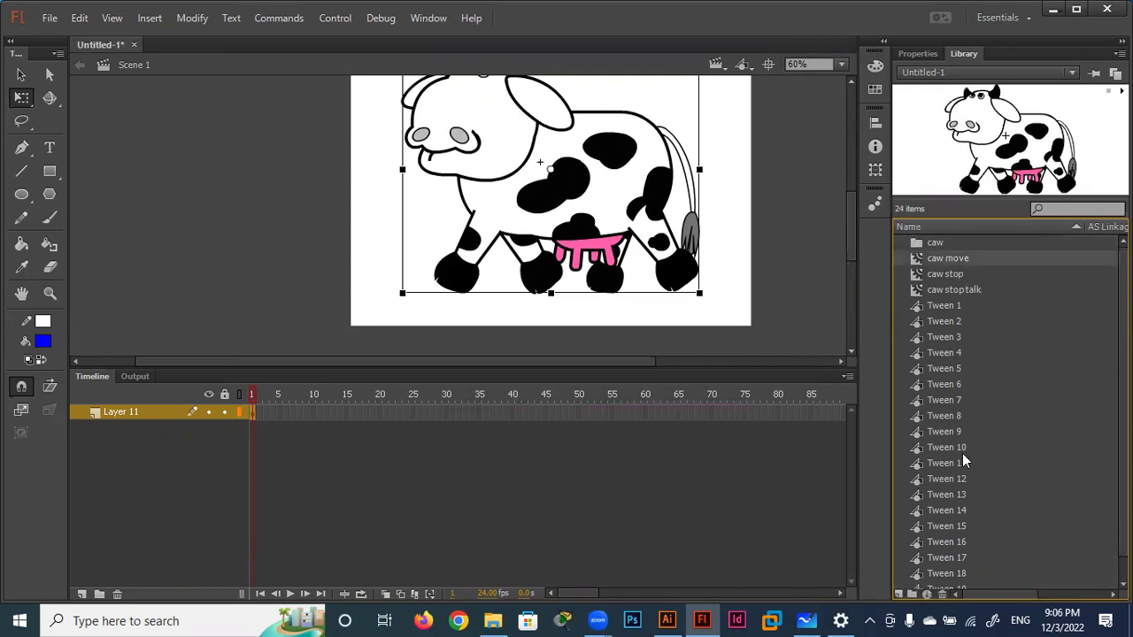
click(947, 582)
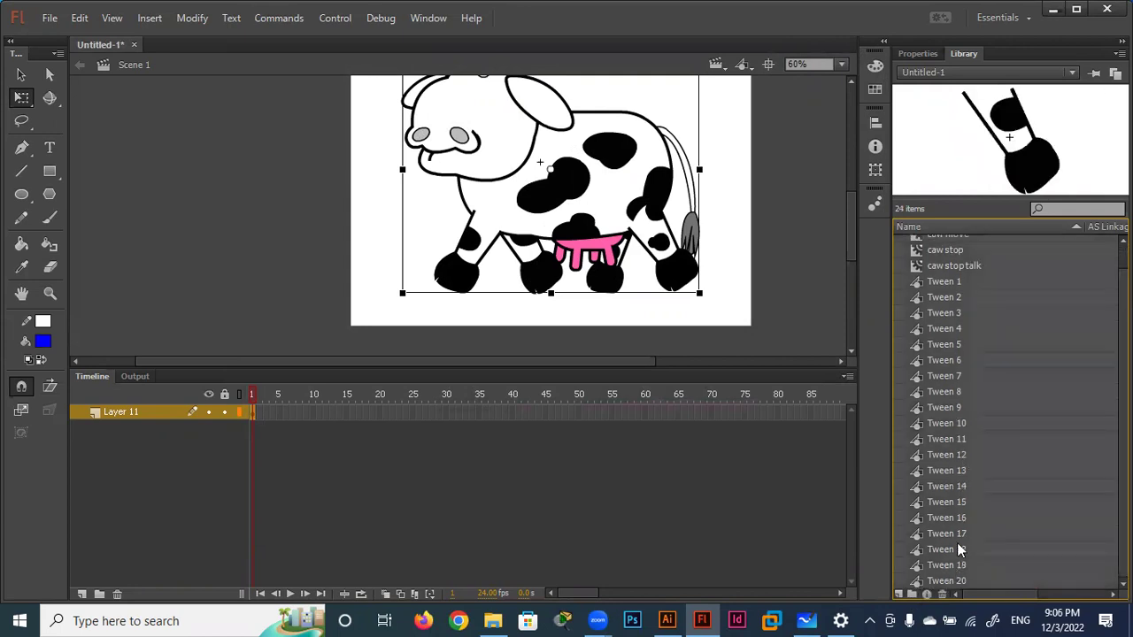
scroll(964, 496, up, 1)
drag(917, 257, 919, 243)
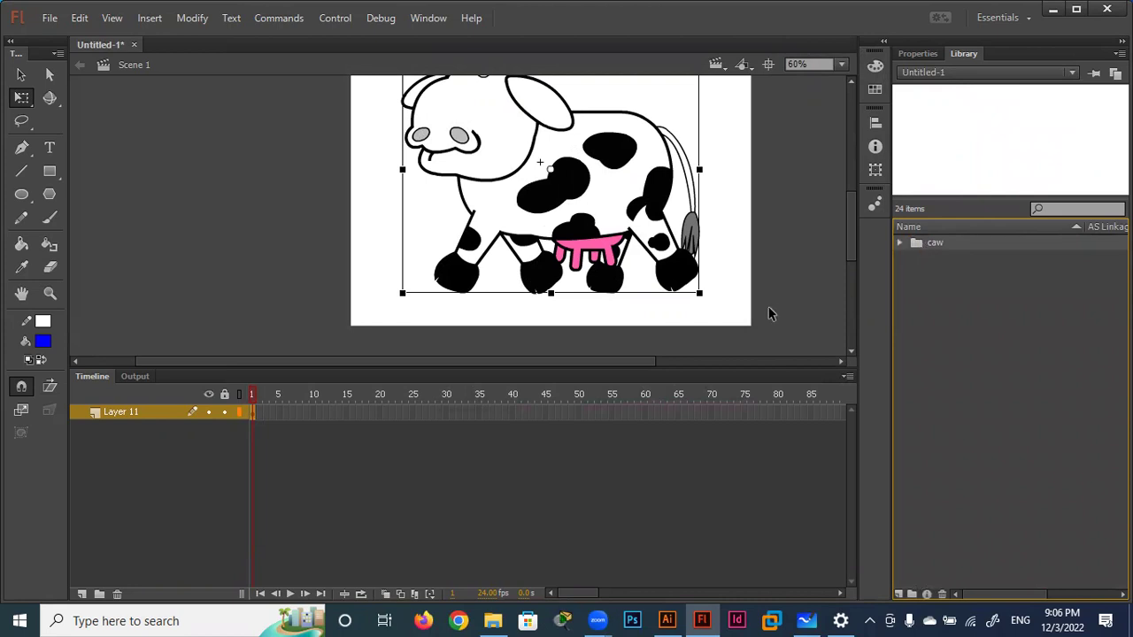
click(763, 270)
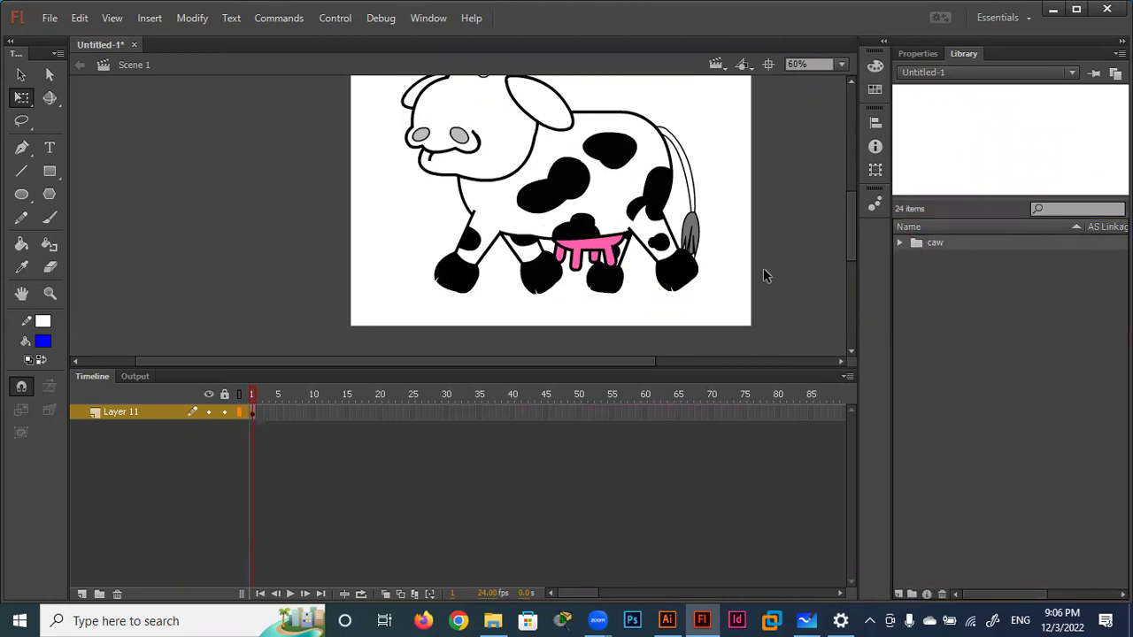
Lower the timeline divider to enlarge the stage, then expand the caw folder.
drag(848, 216, 848, 206)
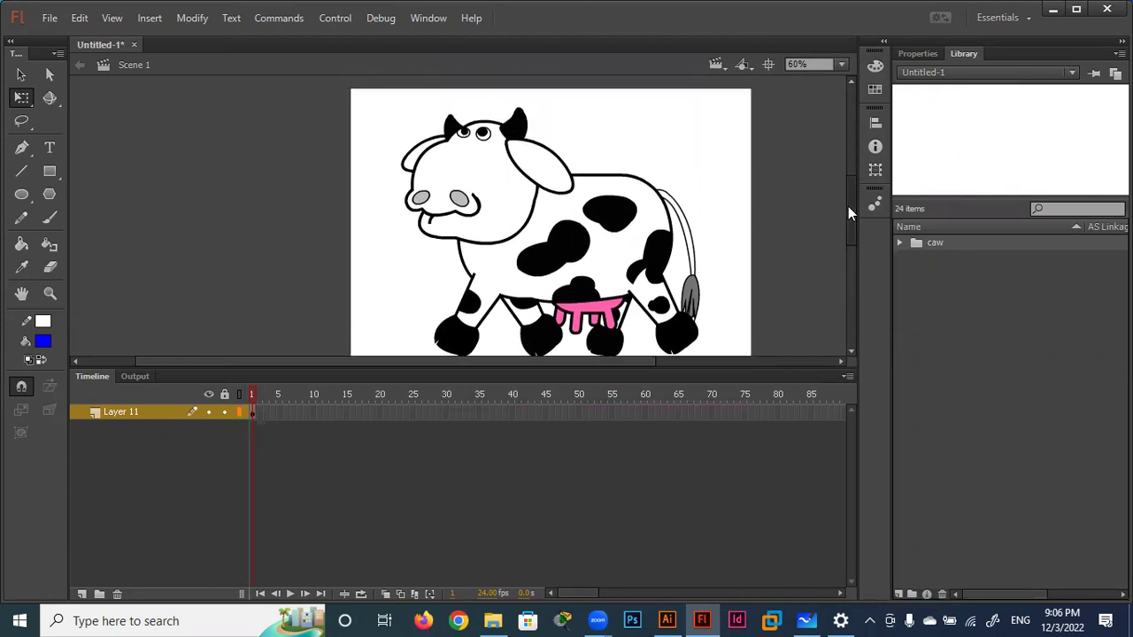
drag(728, 370, 726, 469)
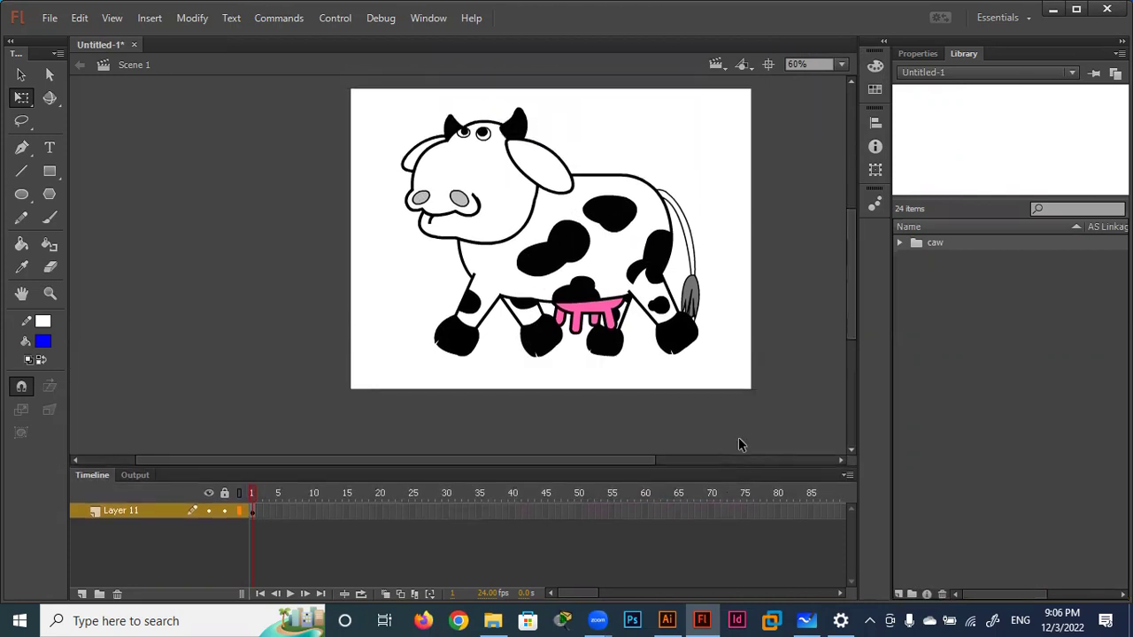
drag(846, 295, 850, 277)
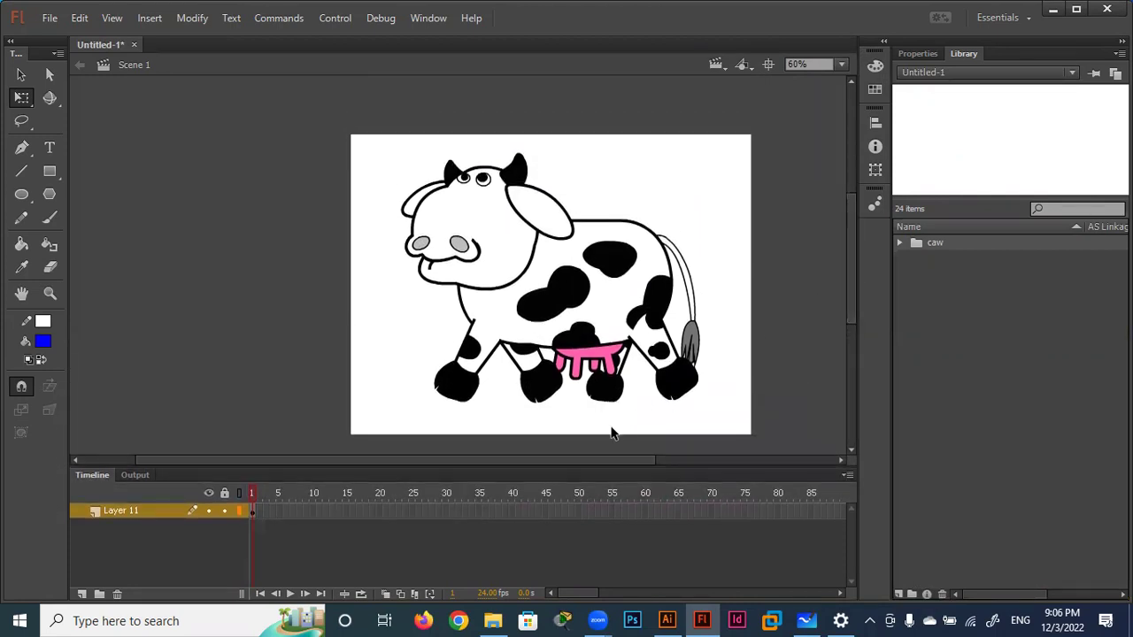
drag(592, 466, 653, 468)
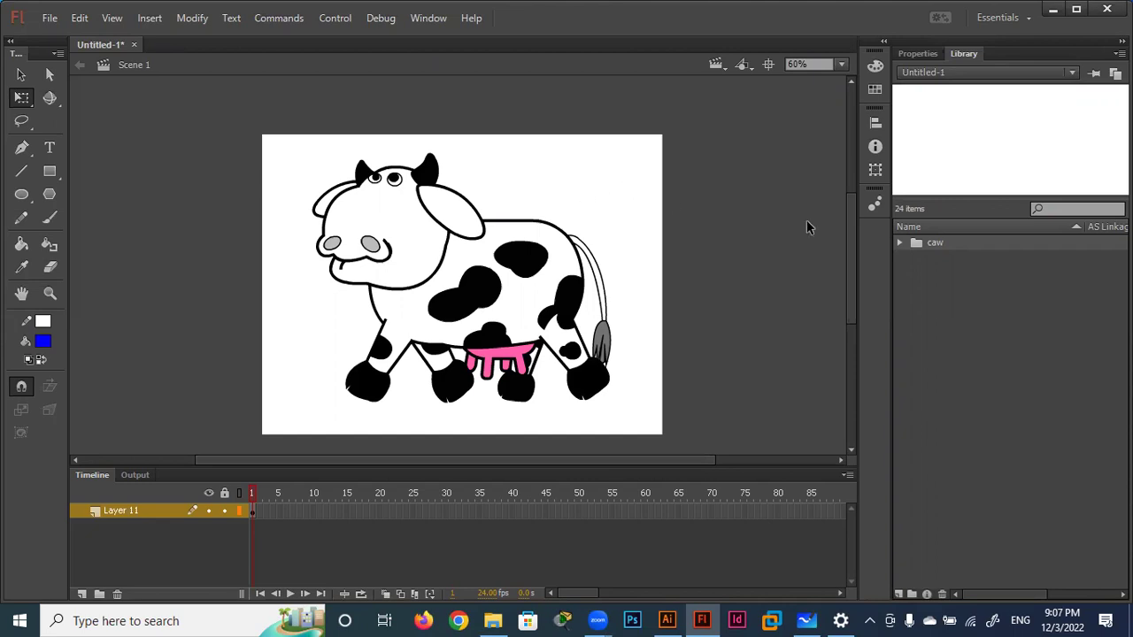
click(899, 244)
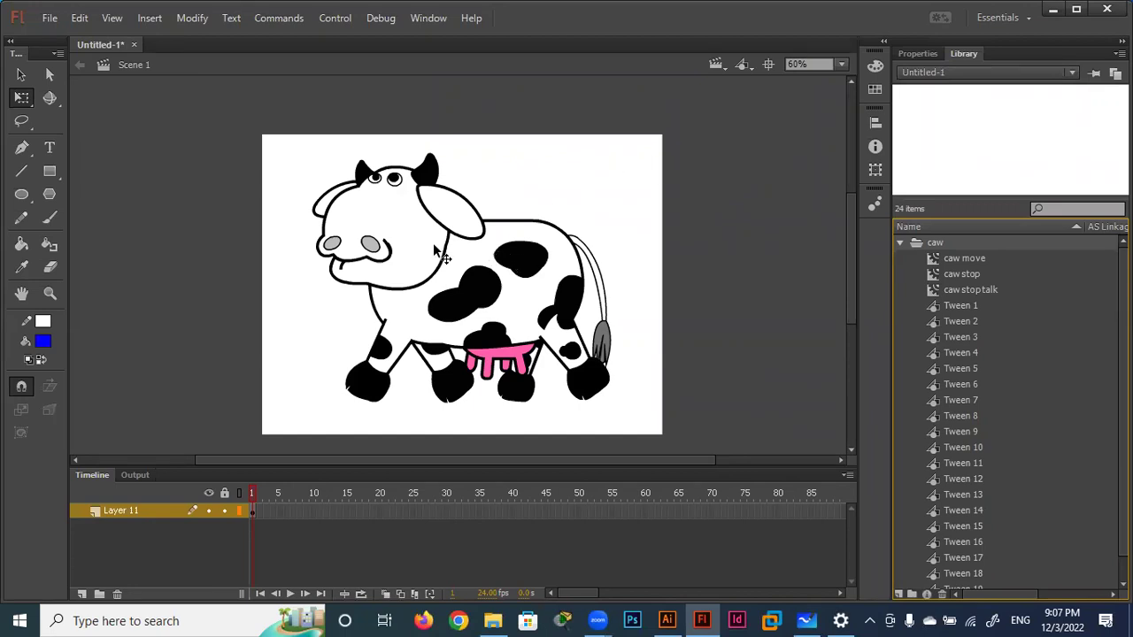
Minimize Flash and Illustrator, then open c bg.fla from the desktop's flash folder.
click(1054, 10)
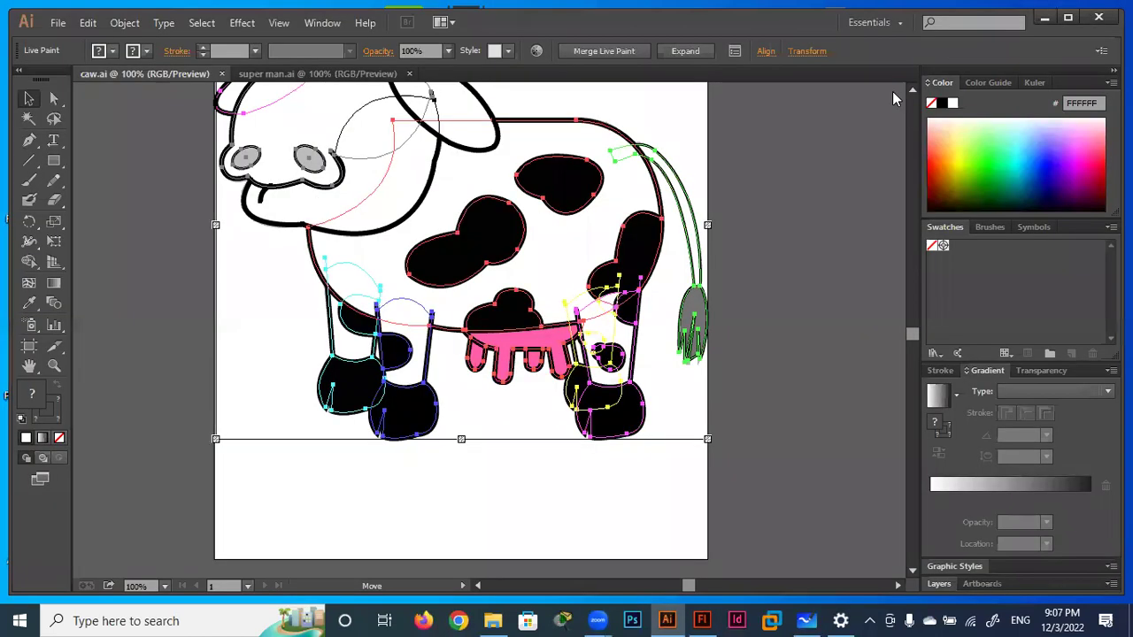
click(1068, 17)
click(1055, 11)
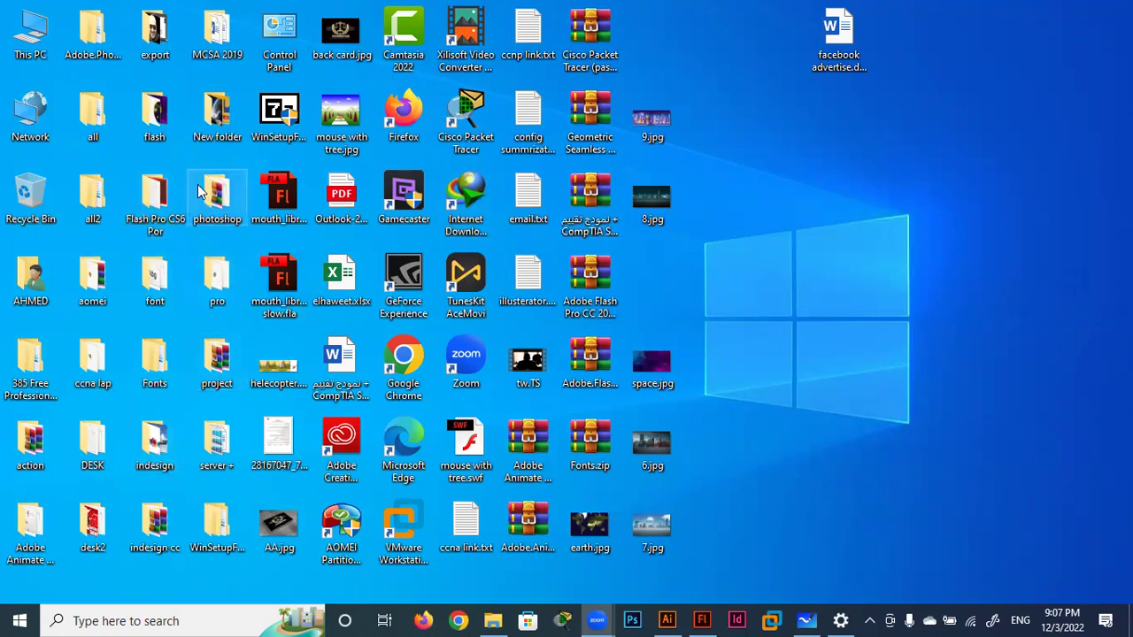
double_click(154, 115)
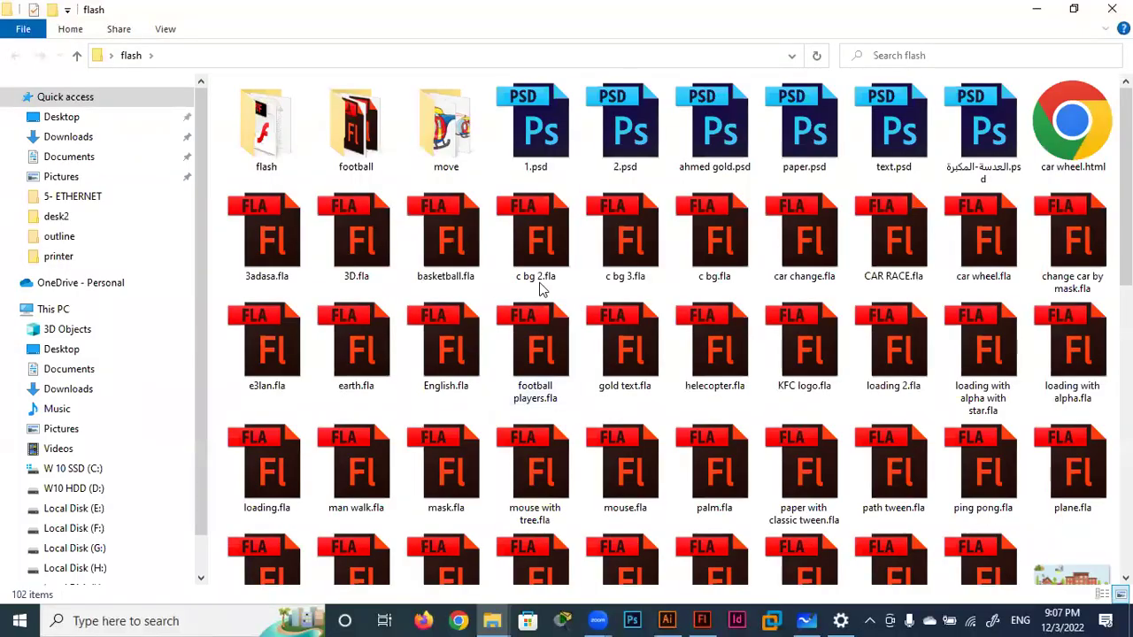
double_click(708, 237)
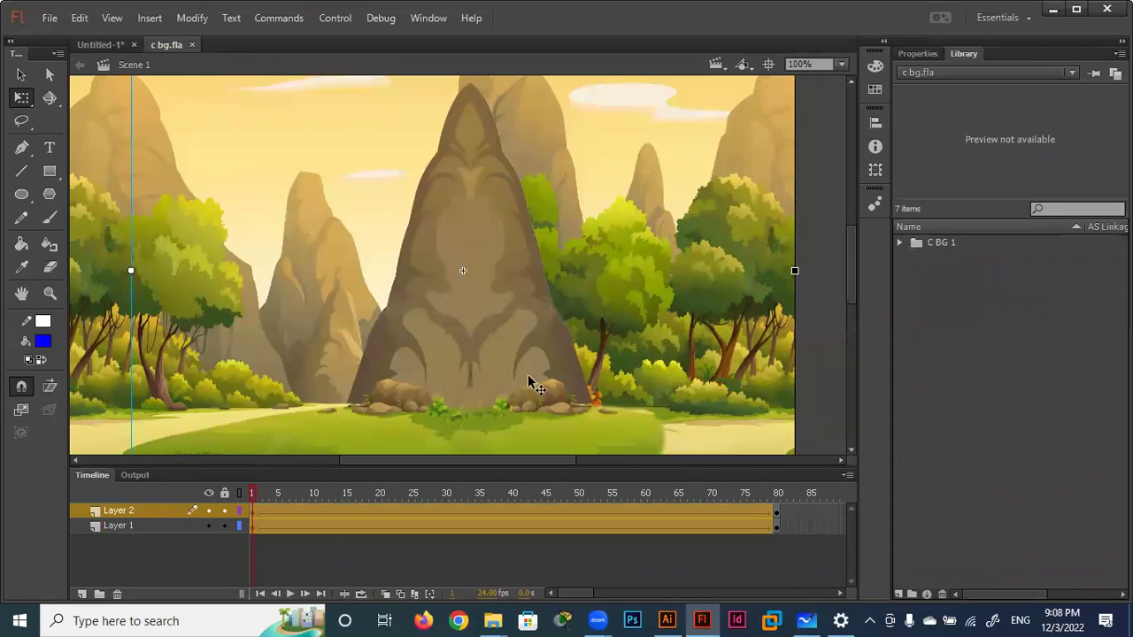
Open c bg 3.fla and c bg 2.fla from the flash folder as extra Flash tabs.
mouse_move(851, 258)
mouse_down()
mouse_move(854, 304)
mouse_move(855, 287)
mouse_up()
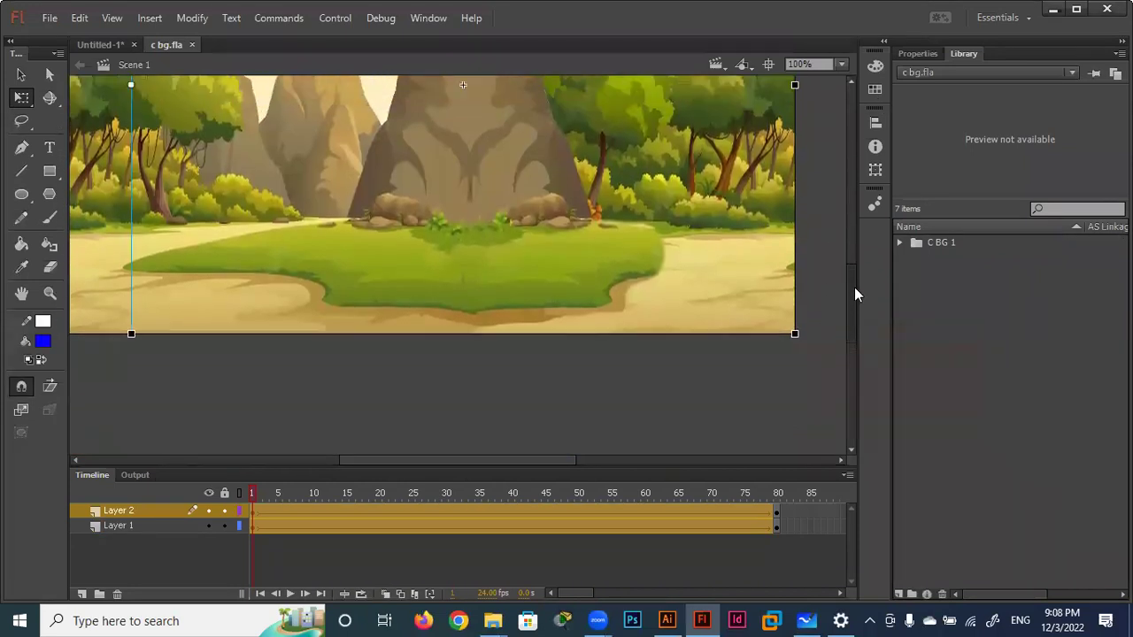
click(1053, 9)
double_click(624, 252)
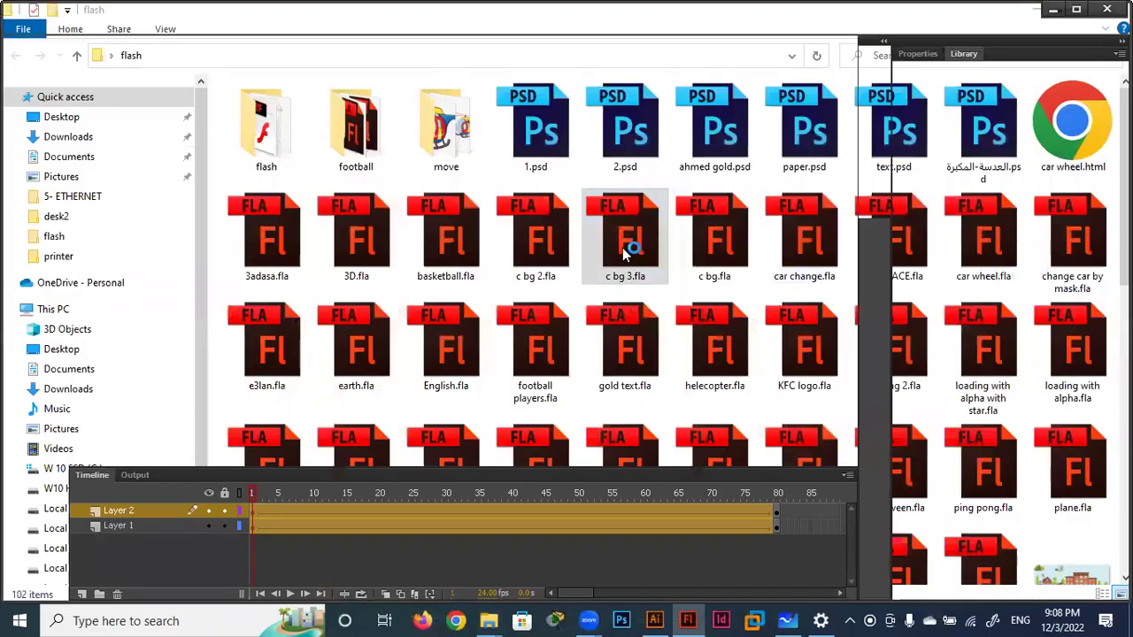
scroll(622, 247, down, 3)
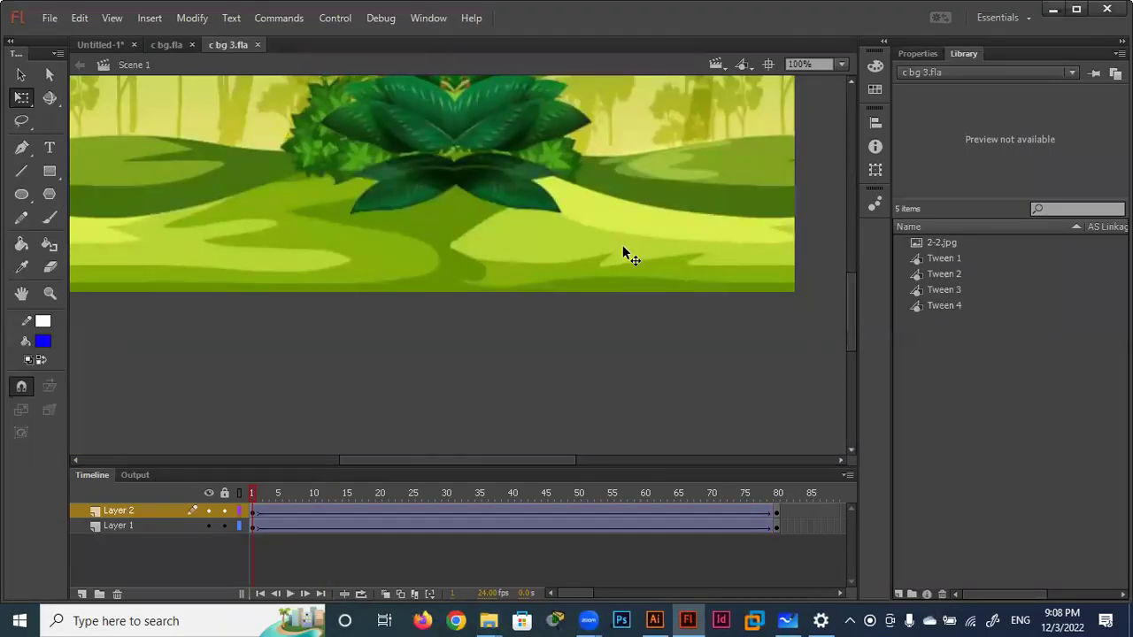
scroll(623, 255, up, 2)
scroll(622, 255, up, 2)
scroll(622, 255, up, 3)
click(1053, 9)
double_click(540, 248)
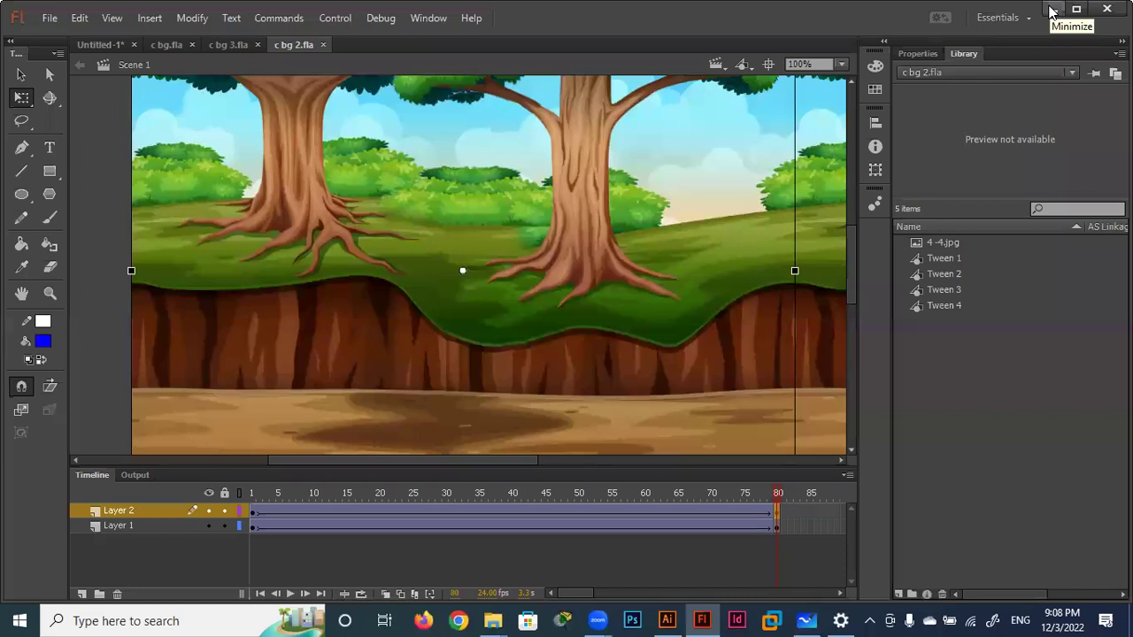
Copy frames 1–80 of both background layers.
click(776, 521)
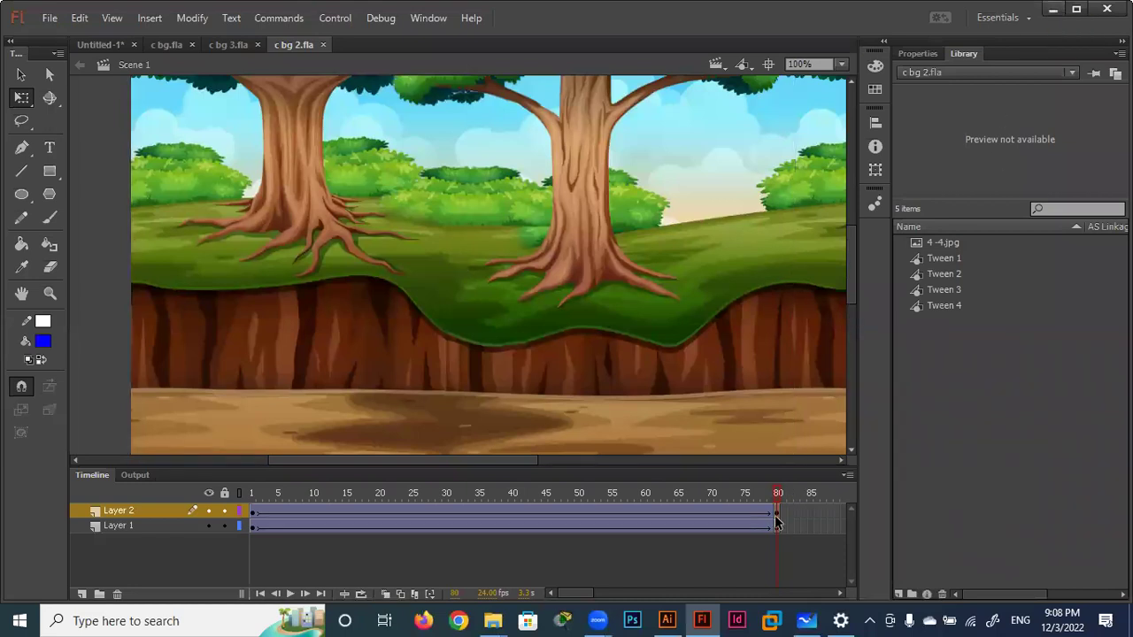
mouse_move(775, 514)
mouse_down()
mouse_move(513, 537)
mouse_move(247, 529)
mouse_up()
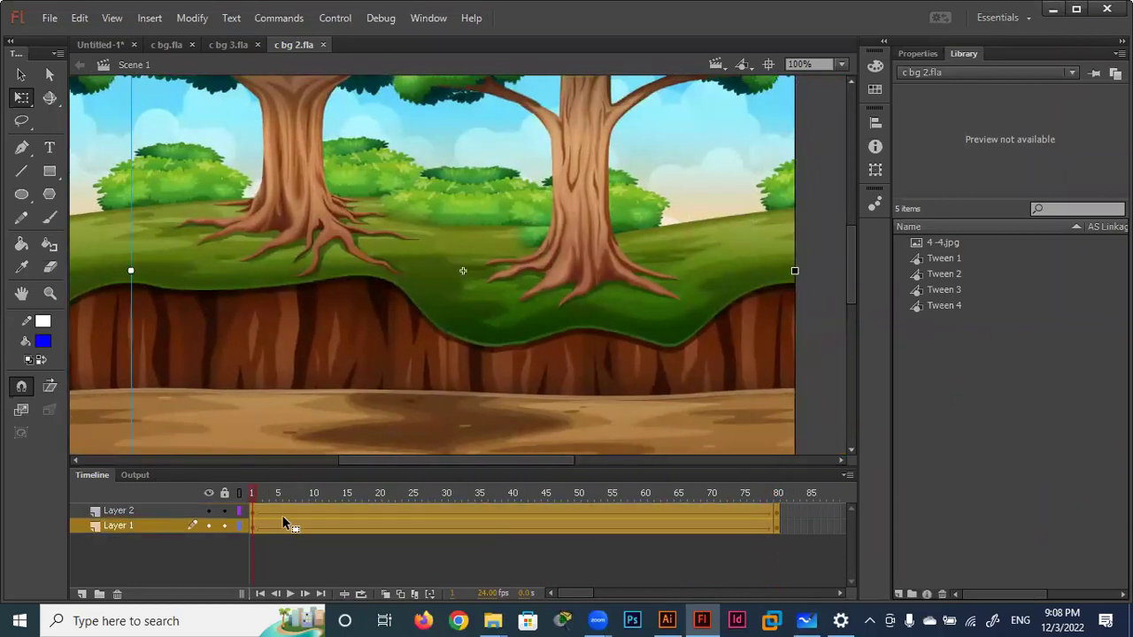
right_click(293, 517)
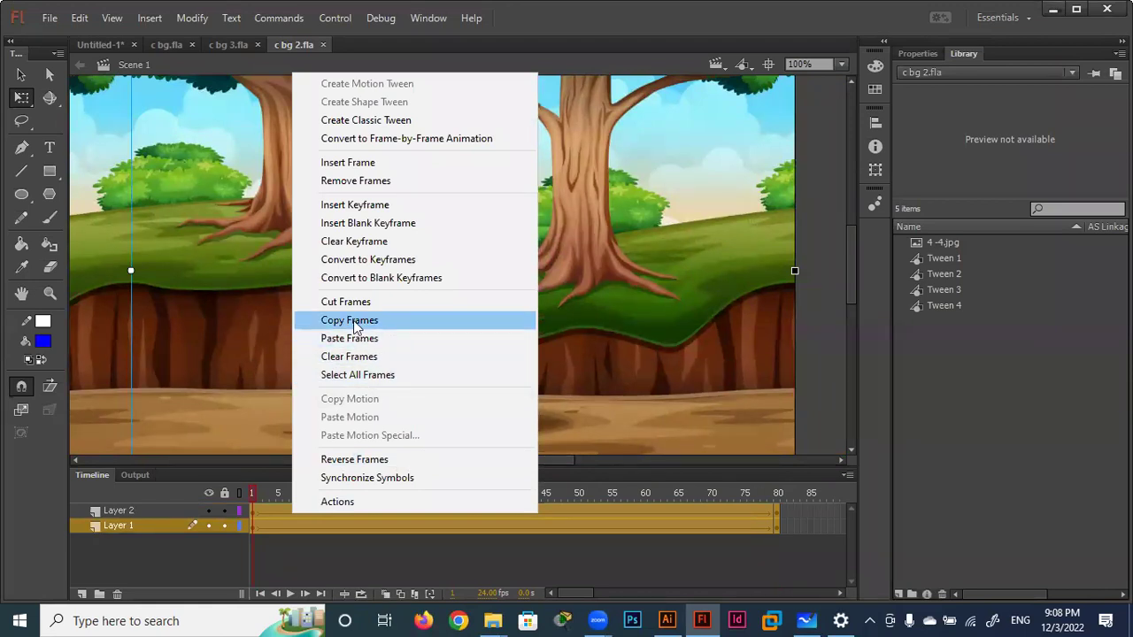
click(354, 321)
Paste the copied frames into a new movie clip symbol named C BG, then return to Scene 1.
click(150, 17)
click(190, 36)
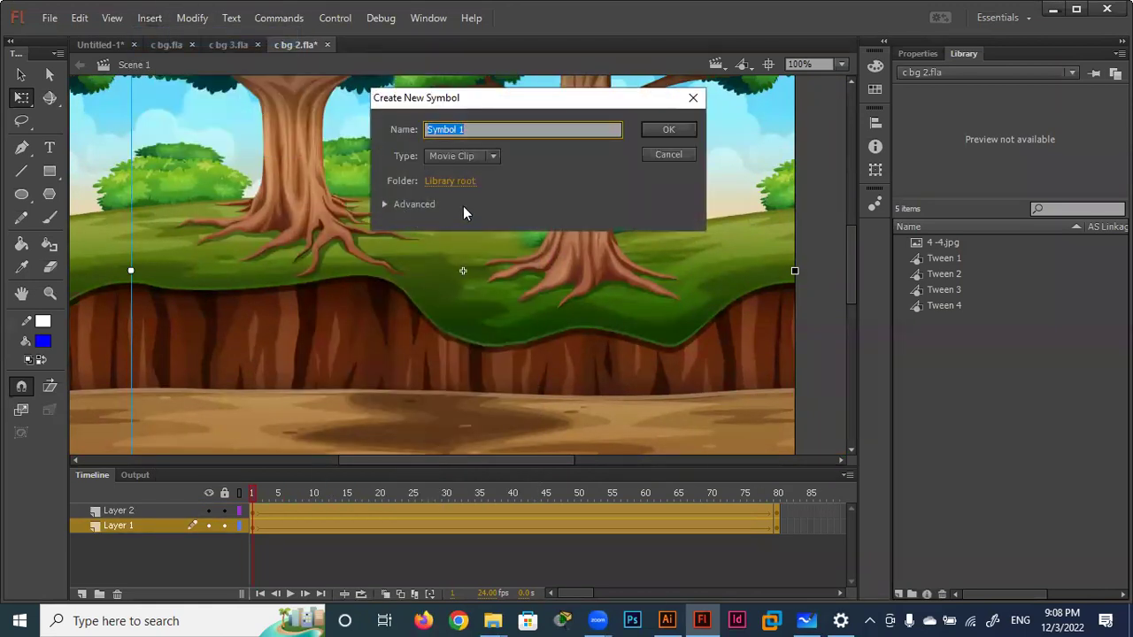
text(C BG)
click(649, 126)
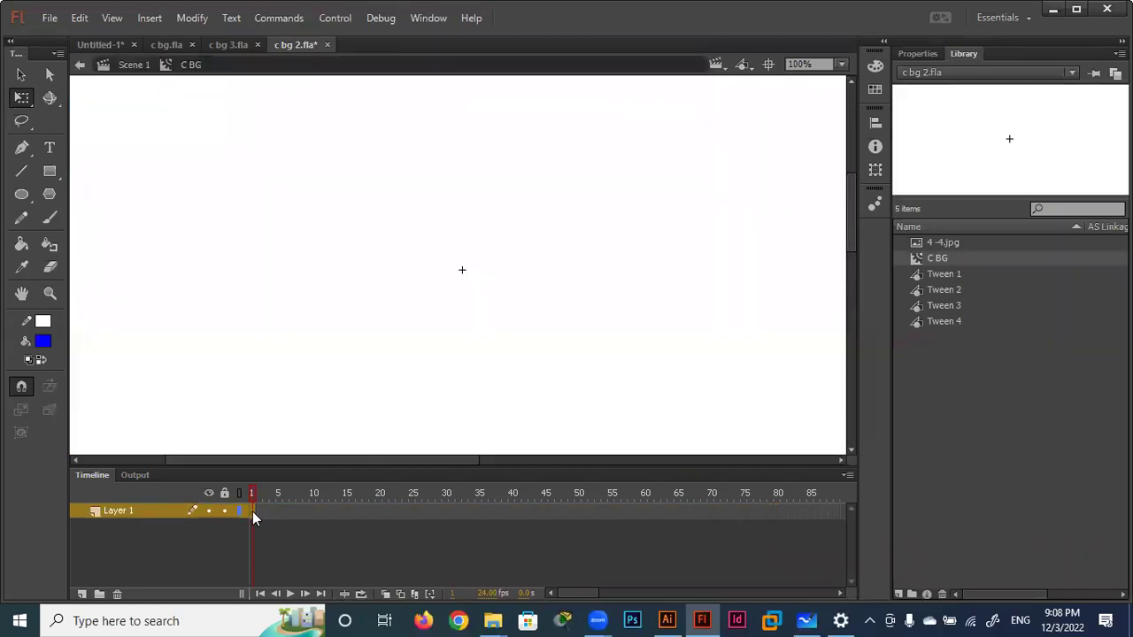
right_click(252, 511)
click(319, 337)
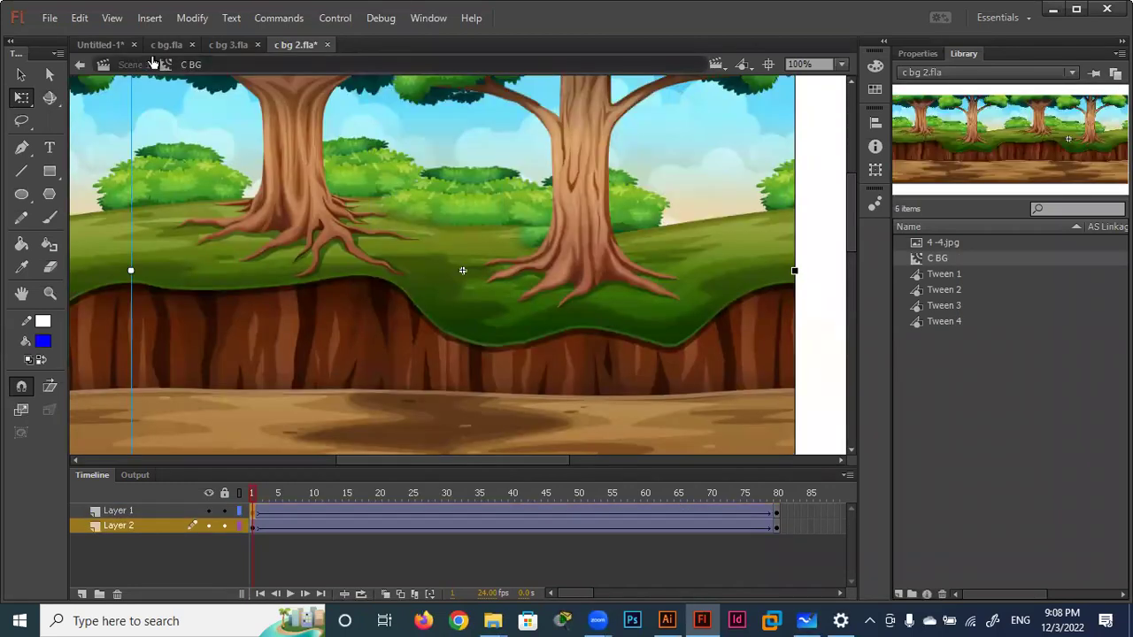
click(79, 66)
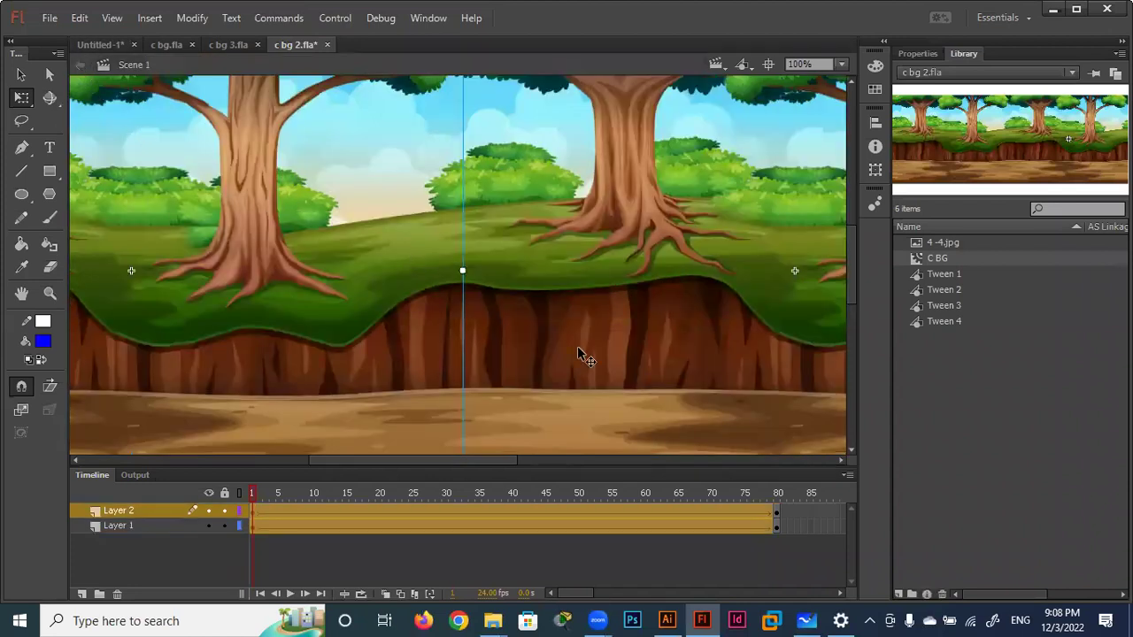
Add a new Library folder and move the library items into it.
click(913, 594)
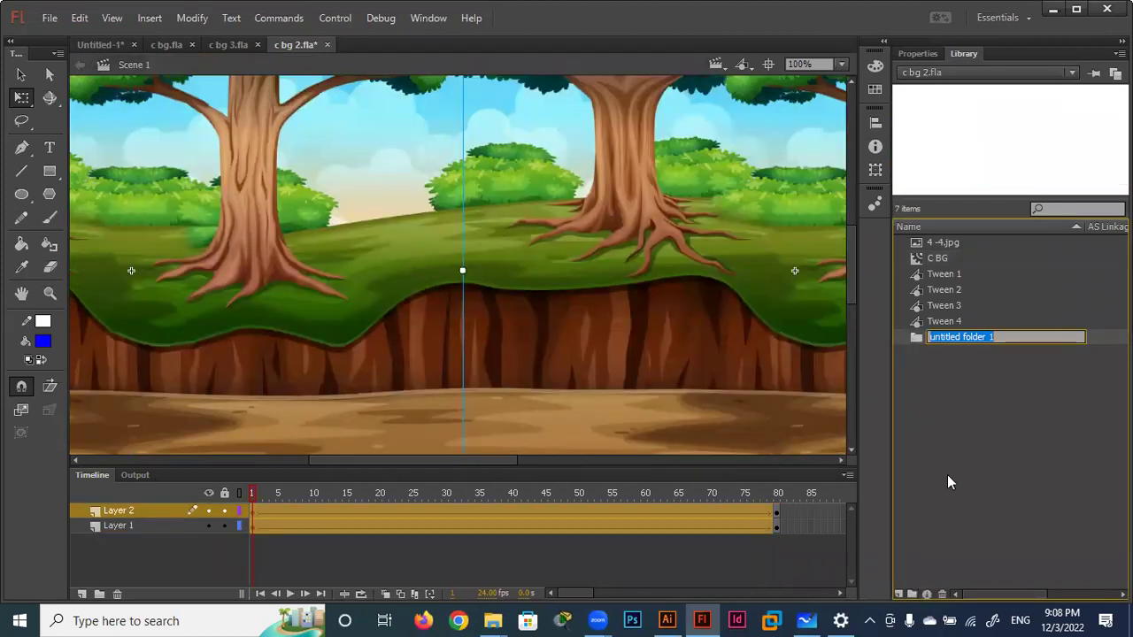
text(C)
click(967, 423)
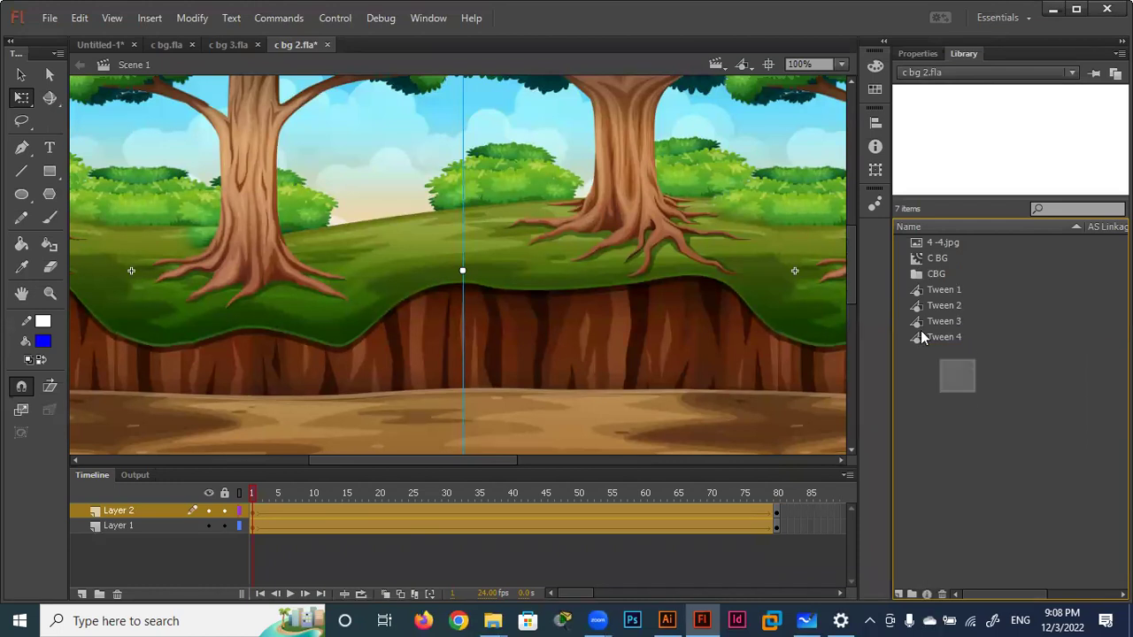
shift+click(916, 292)
mouse_move(917, 292)
mouse_down()
mouse_move(935, 273)
mouse_move(932, 257)
mouse_up()
Rename the folder C BG and copy it.
double_click(934, 243)
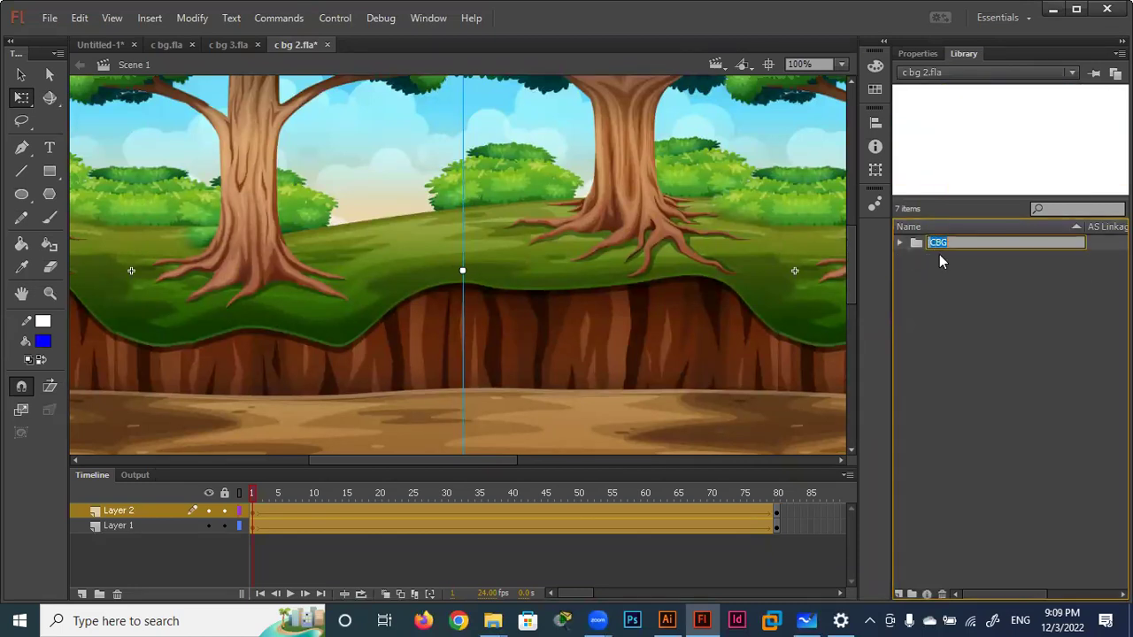
text(C BG)
key(Return)
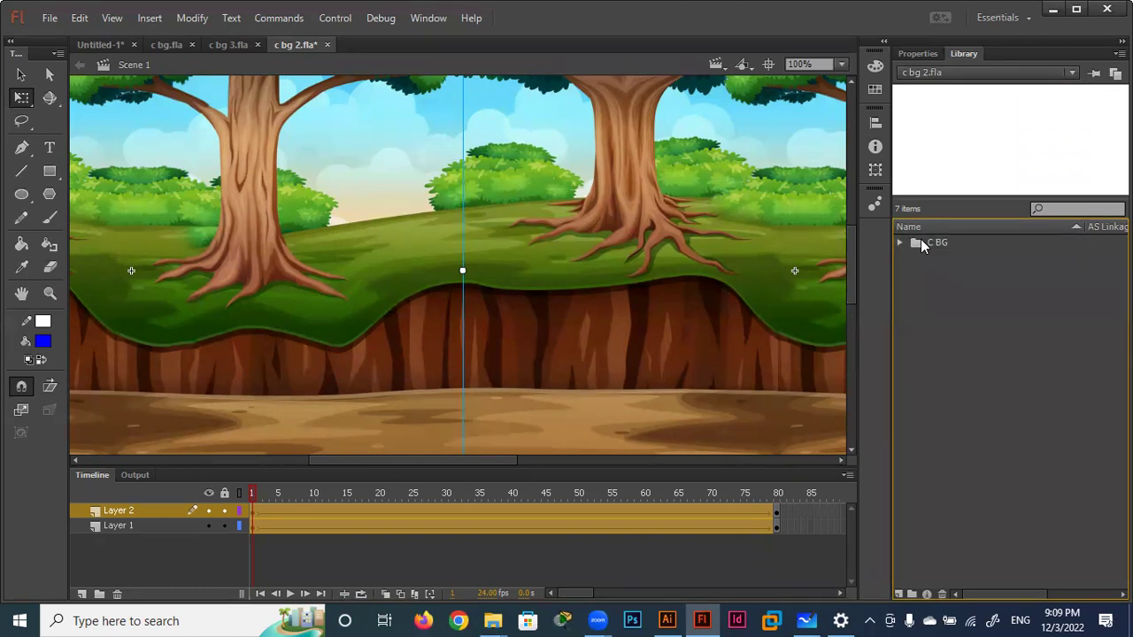
click(921, 244)
right_click(921, 244)
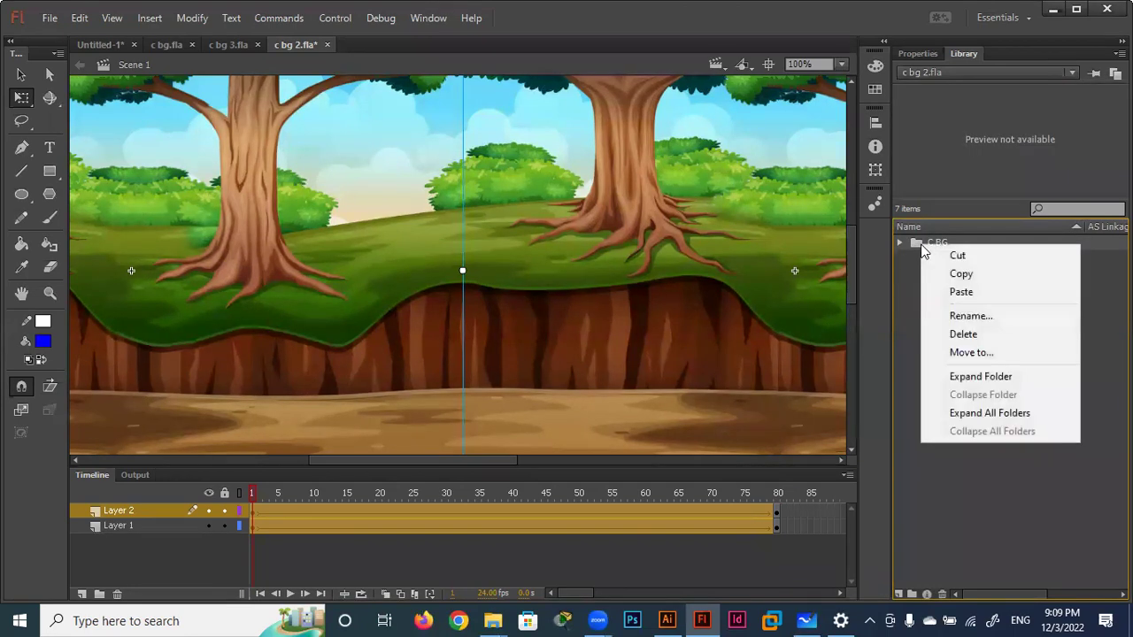
click(961, 274)
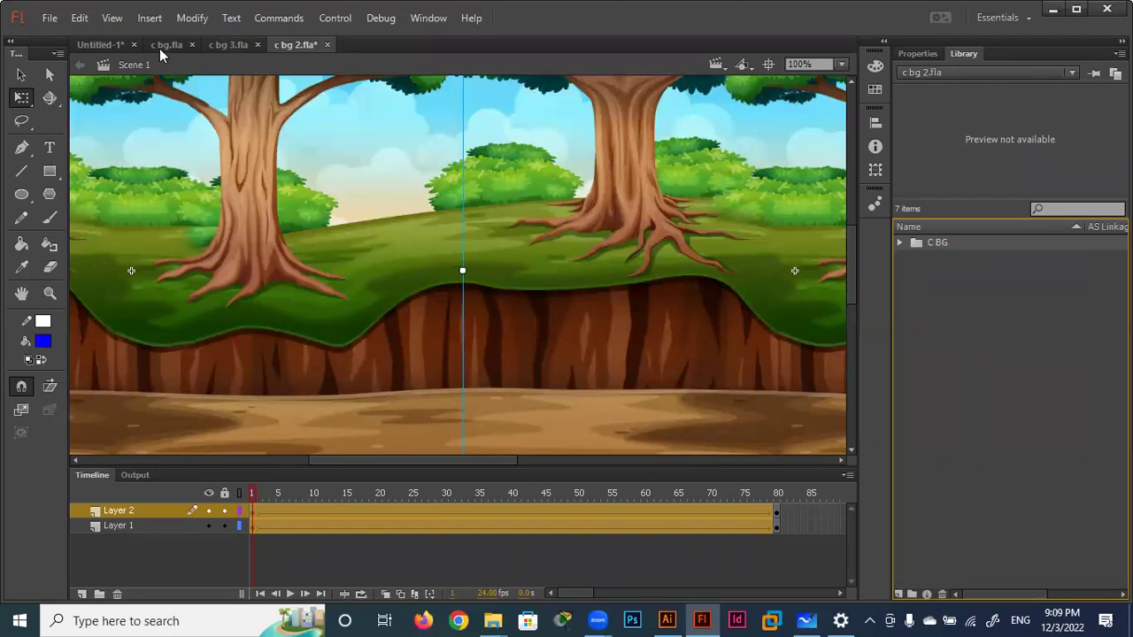
Save the Untitled-1 cow document to the Desktop as caw move.fla.
click(113, 43)
click(50, 18)
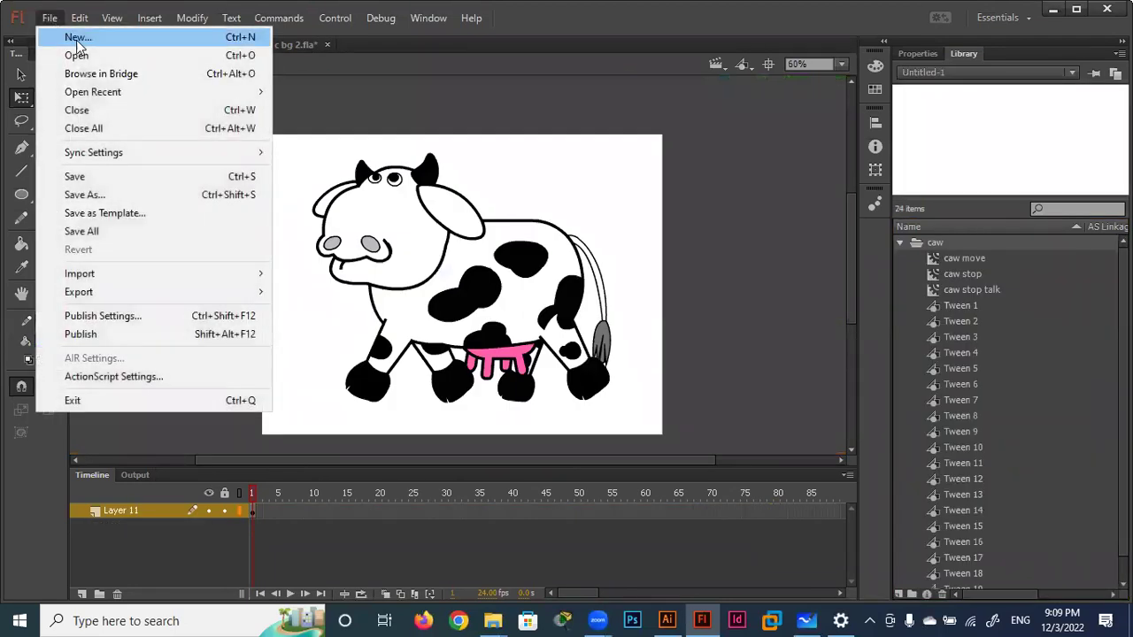
click(78, 41)
click(846, 487)
click(50, 18)
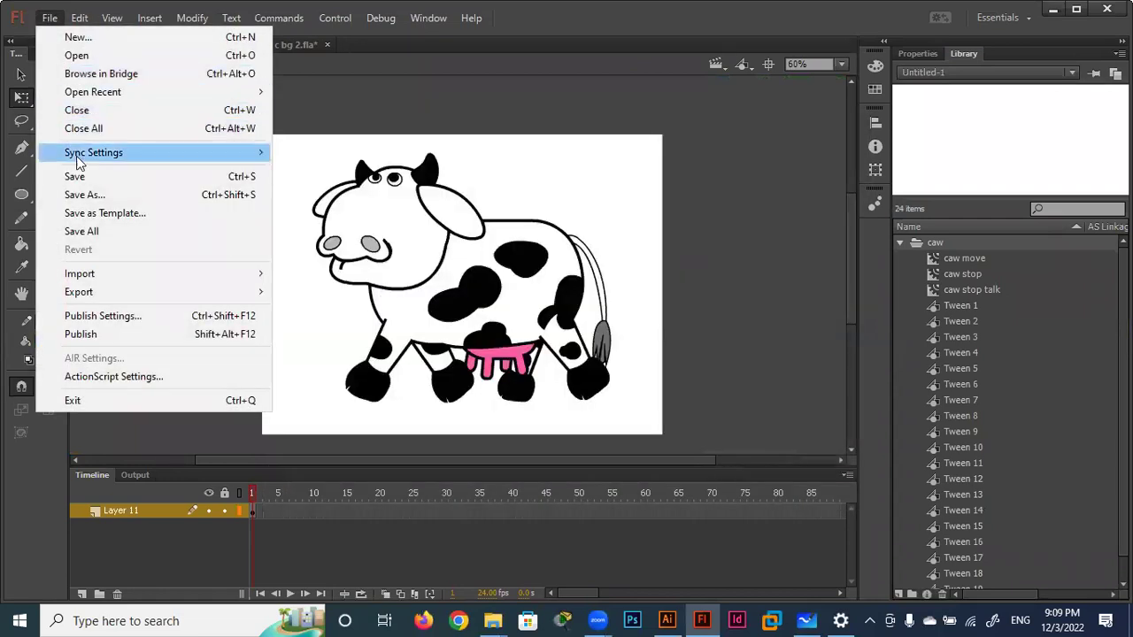
click(78, 195)
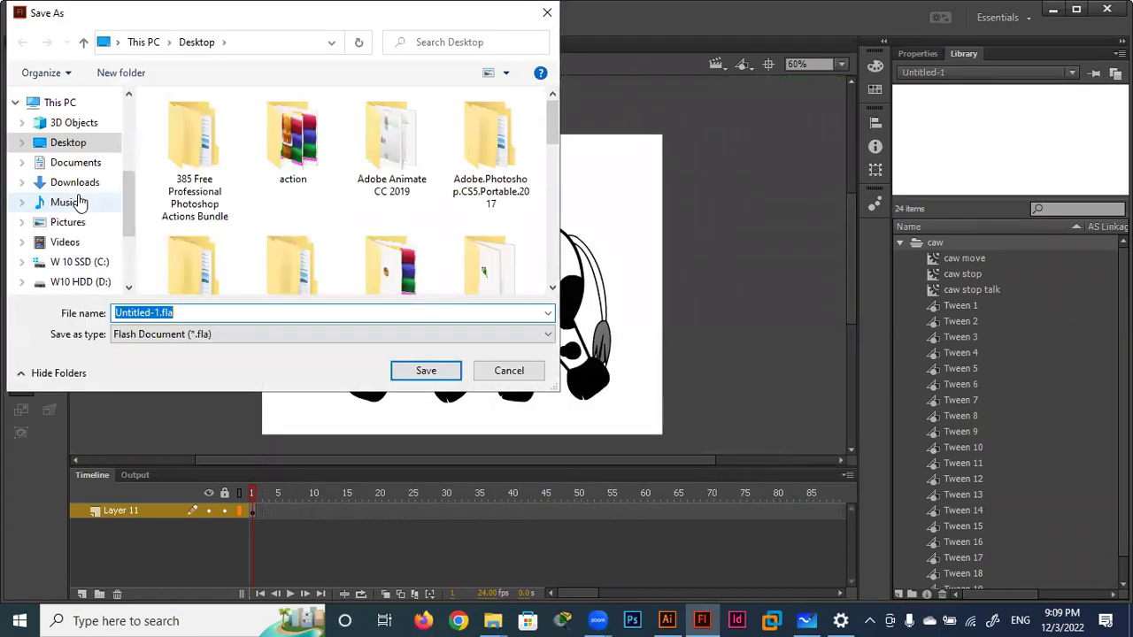
text(caw move)
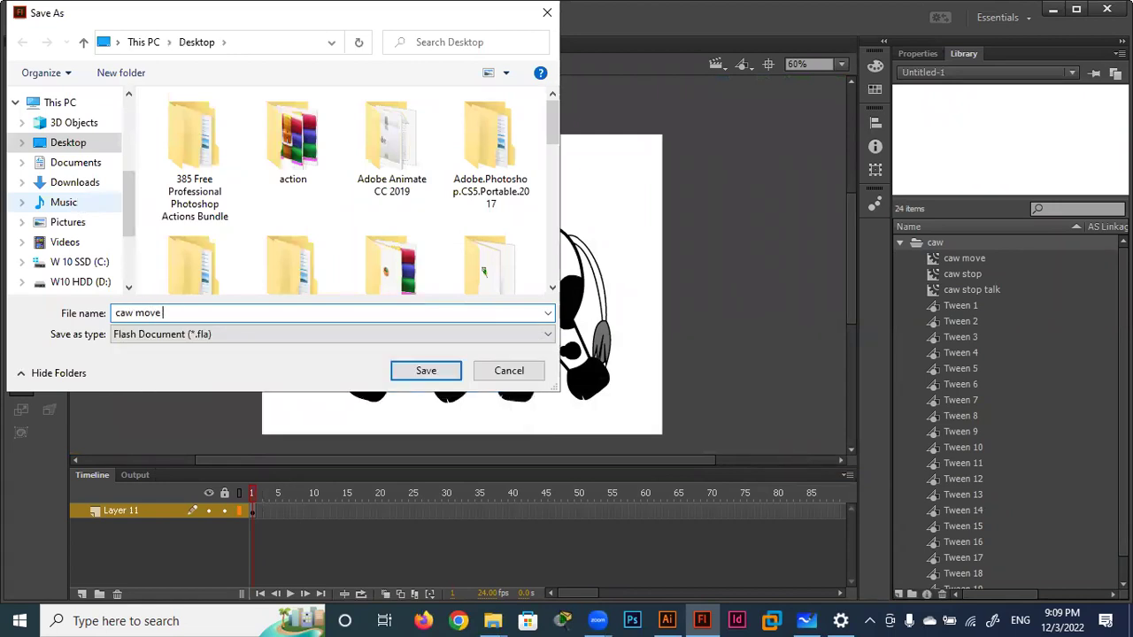
click(426, 372)
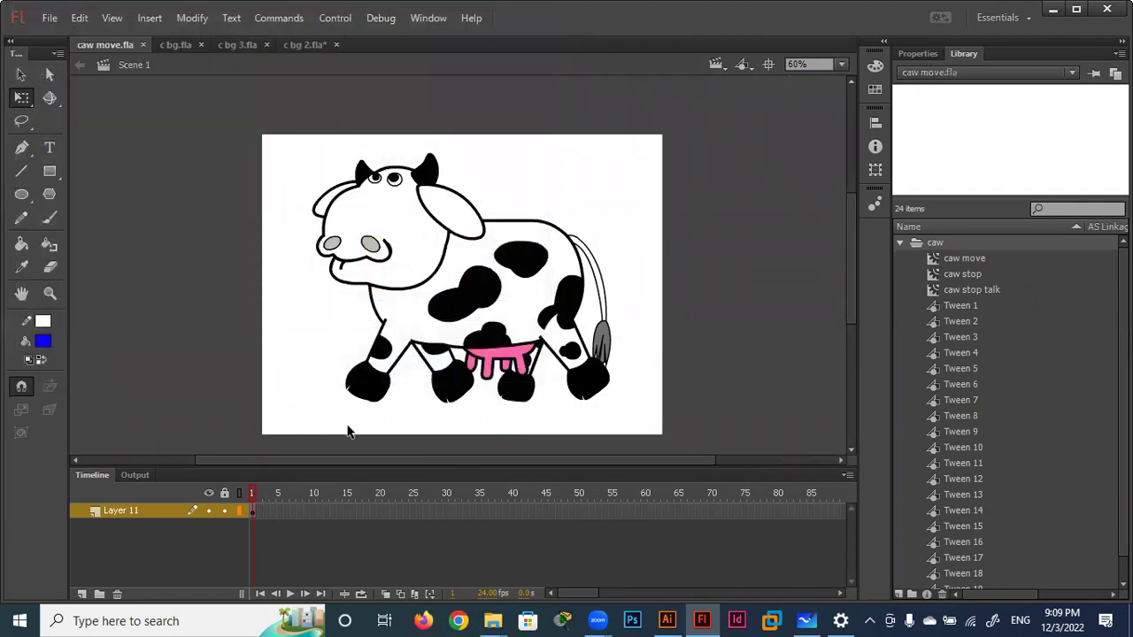
Paste the copied C BG folder into caw move.fla's Library.
click(900, 242)
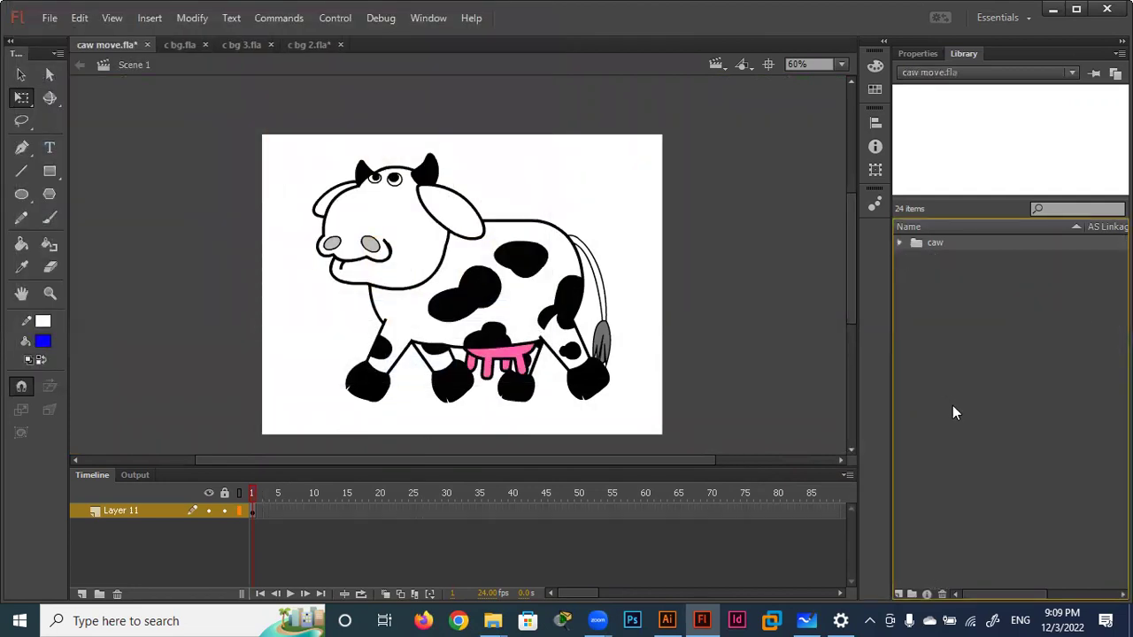
right_click(956, 381)
click(952, 333)
right_click(965, 392)
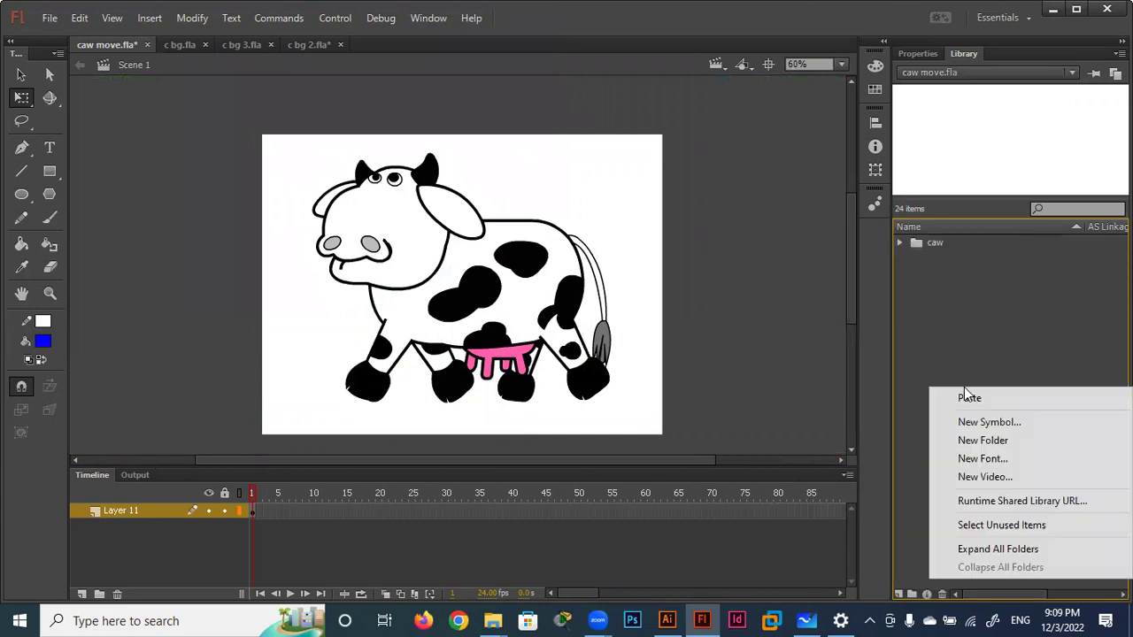
click(984, 398)
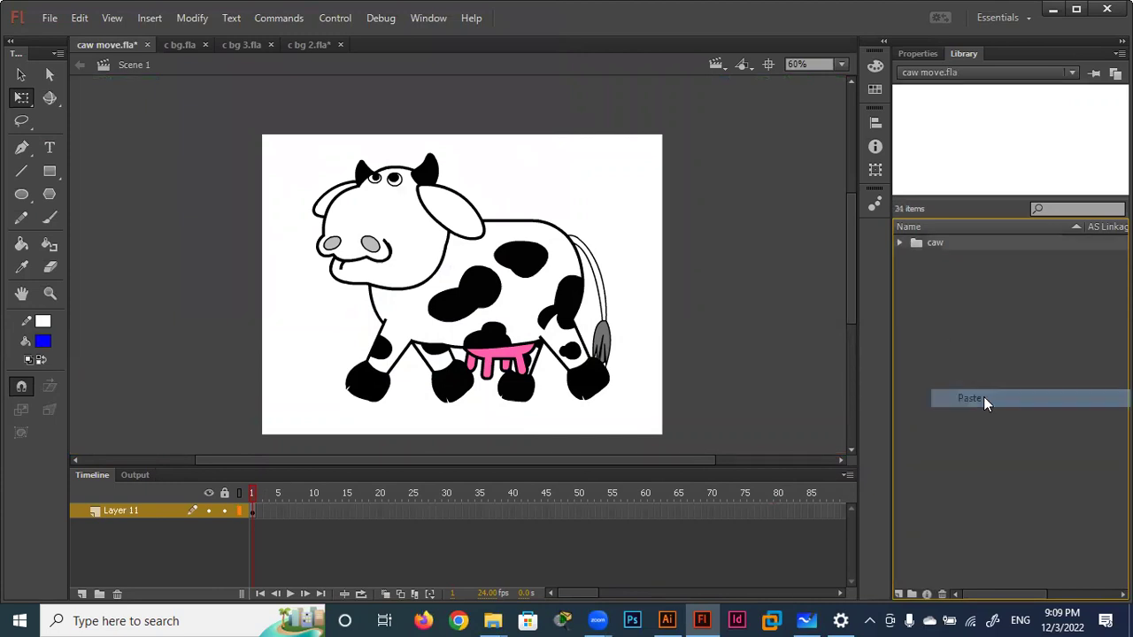
Move the C BG folder out of caw to the Library root and collapse caw.
click(901, 243)
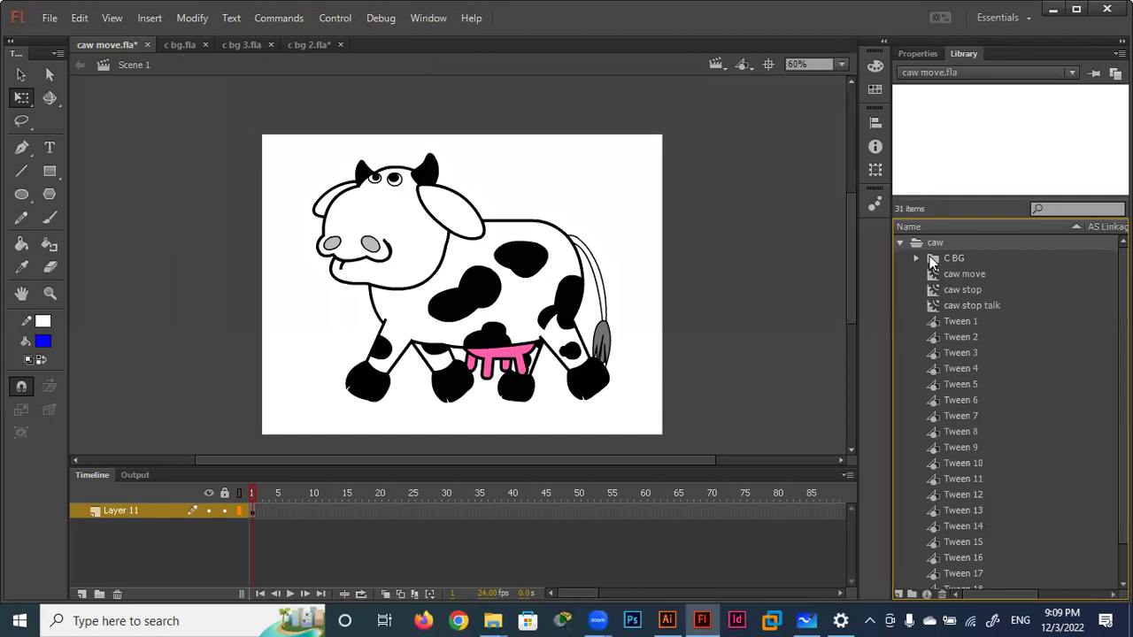
click(931, 261)
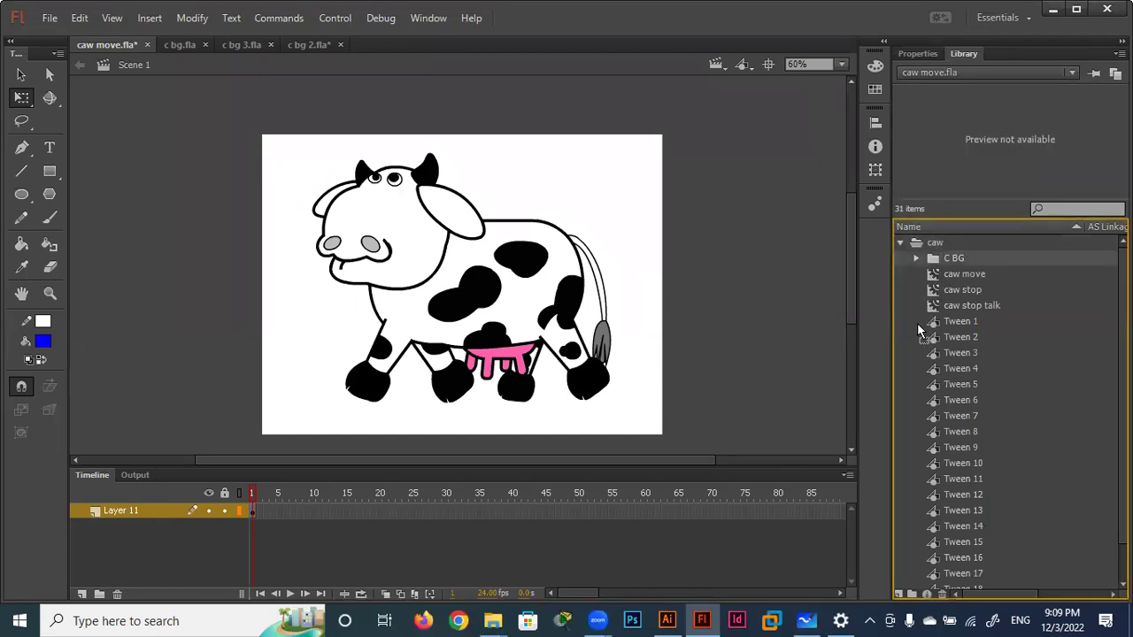
drag(900, 384, 900, 383)
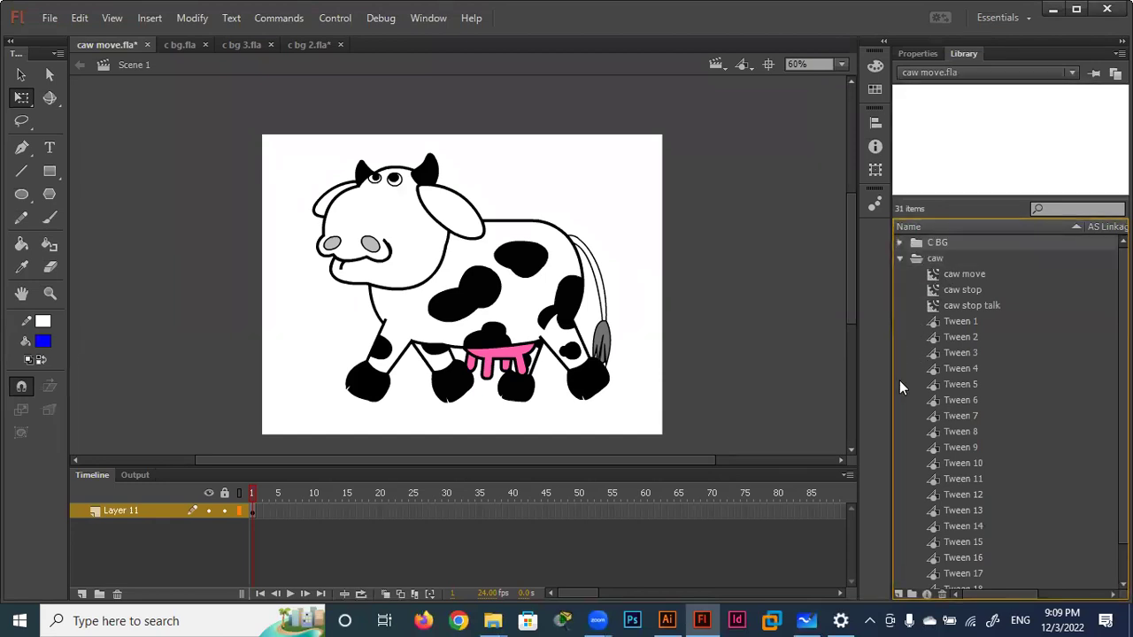
click(899, 256)
click(921, 259)
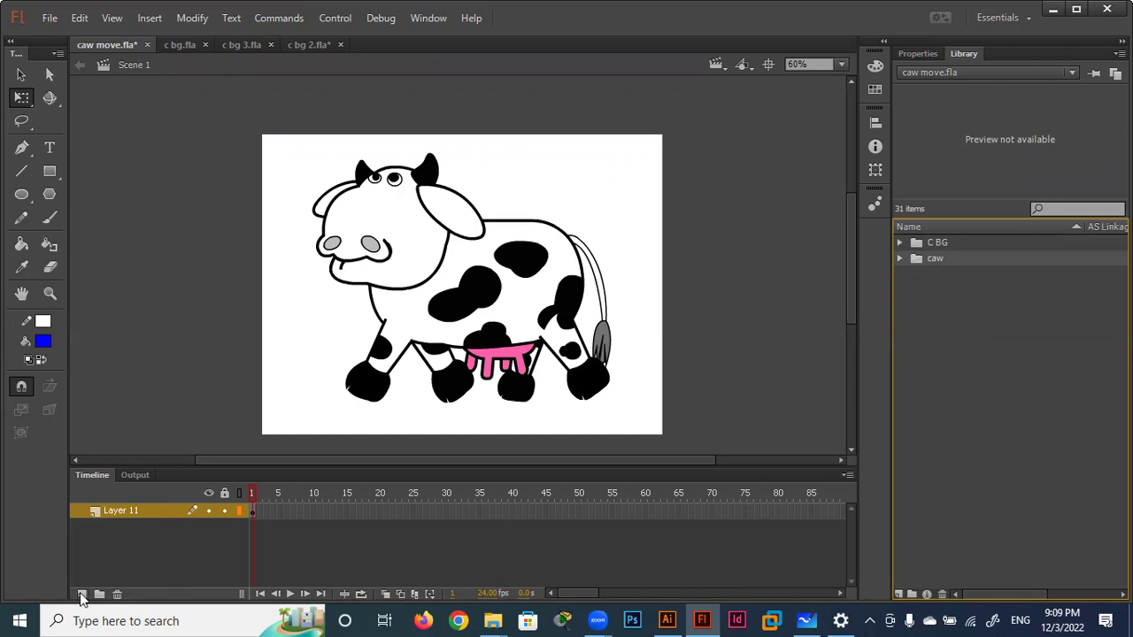
Shrink the cow and place it just off the stage's right edge.
click(439, 299)
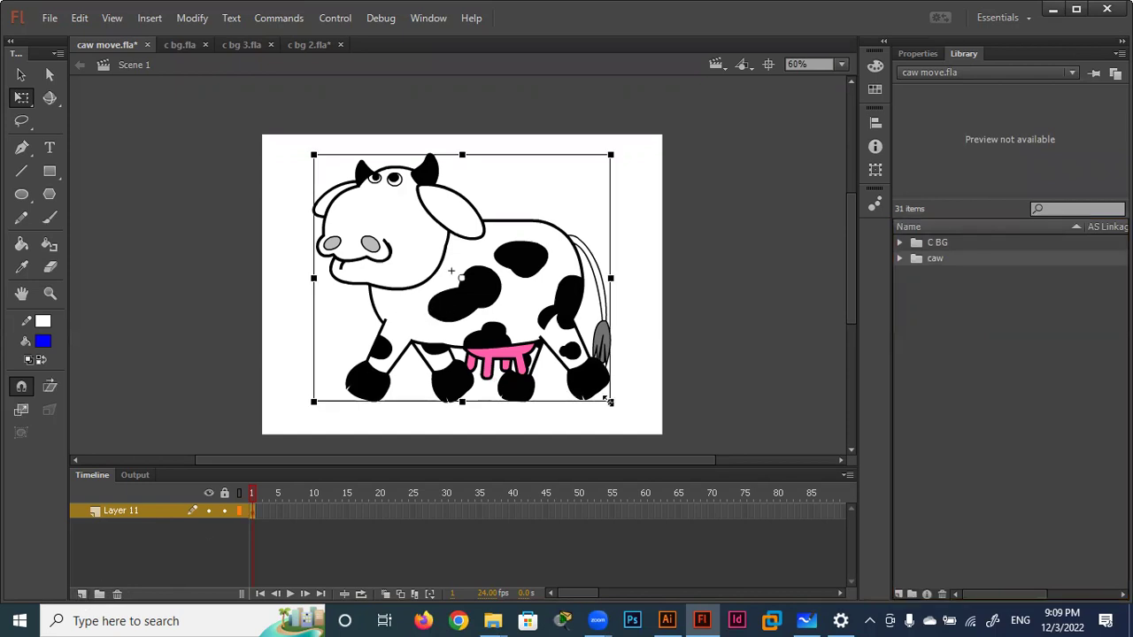
drag(609, 401, 559, 360)
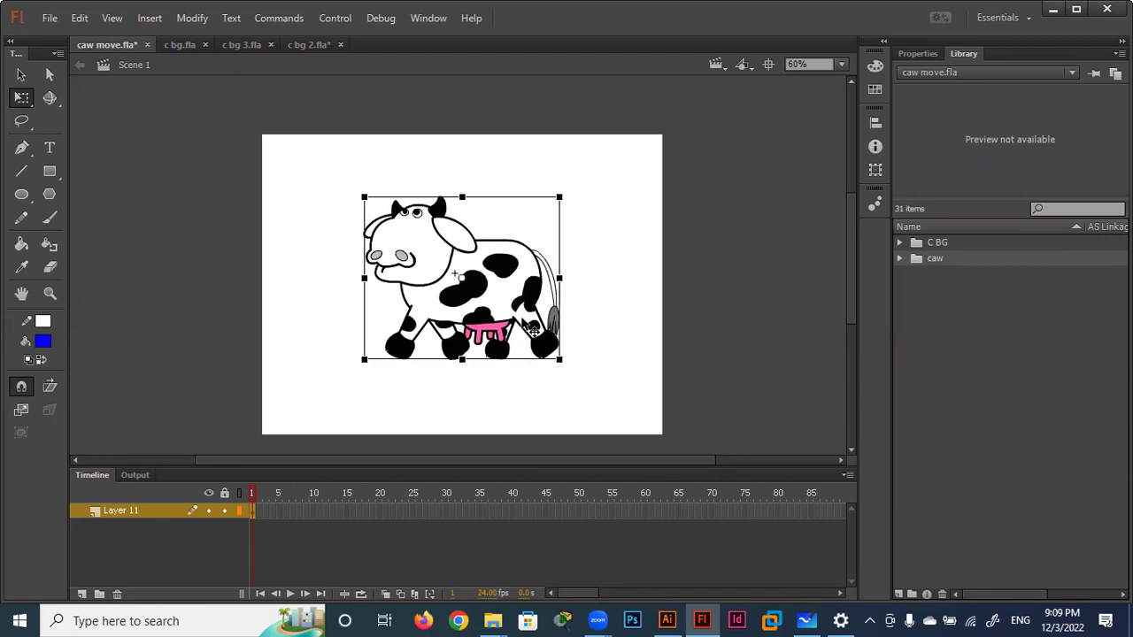
drag(553, 321, 785, 371)
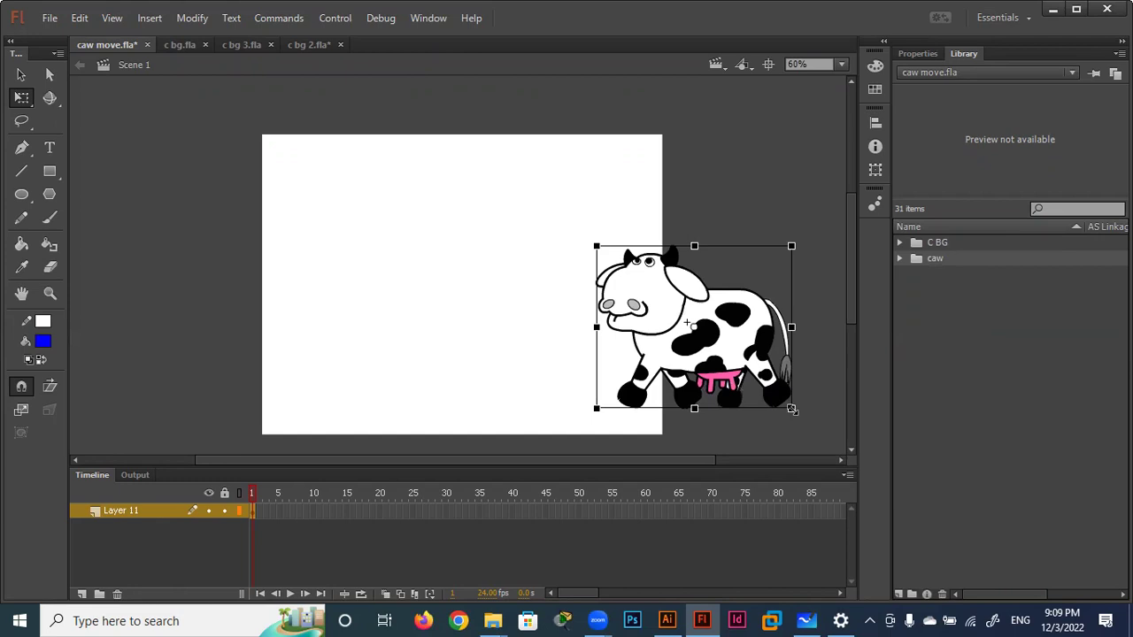
drag(792, 408, 780, 399)
drag(668, 352, 731, 358)
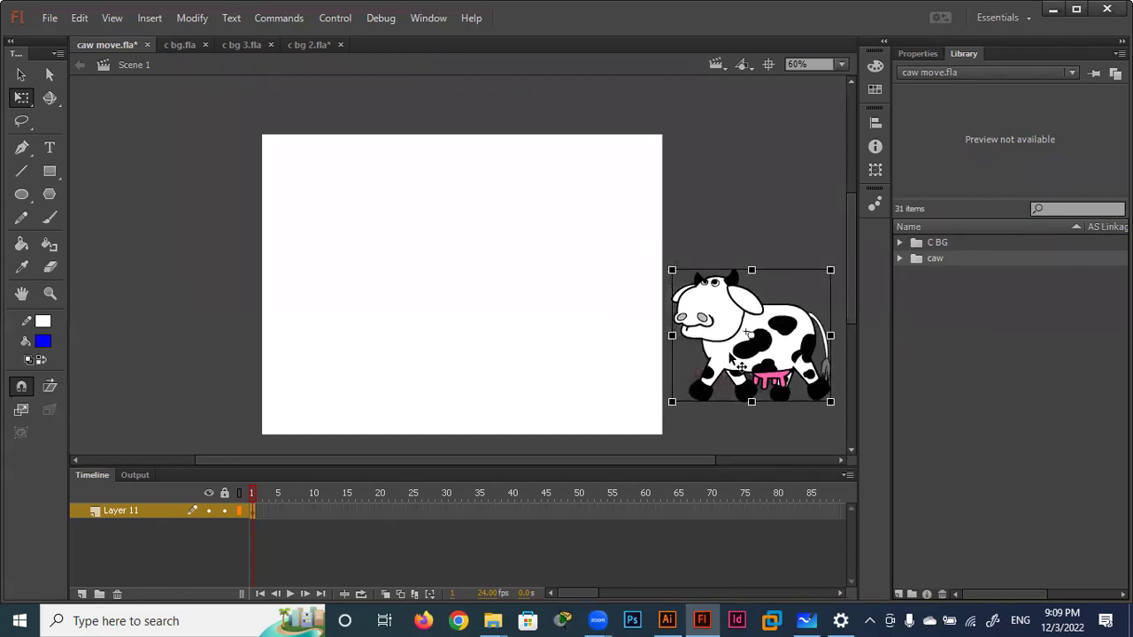
key(Down)
key(Down)
key(Down)
key(Down)
key(Down)
key(Down)
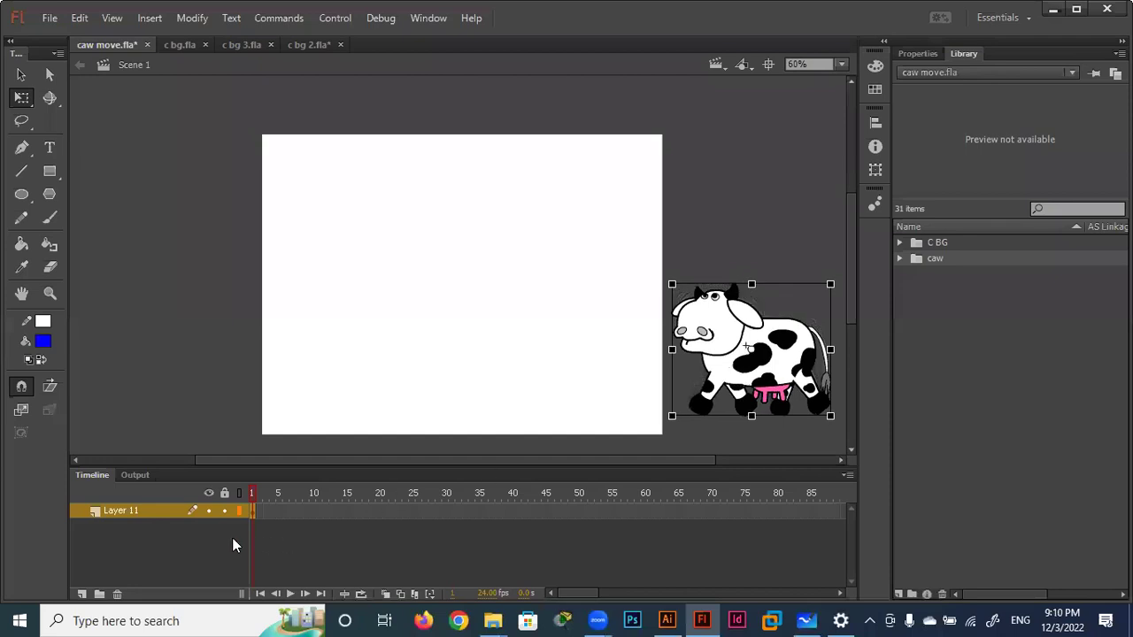
Rename Layer 11 to caw and add a new layer named BG above it.
double_click(127, 511)
text(c)
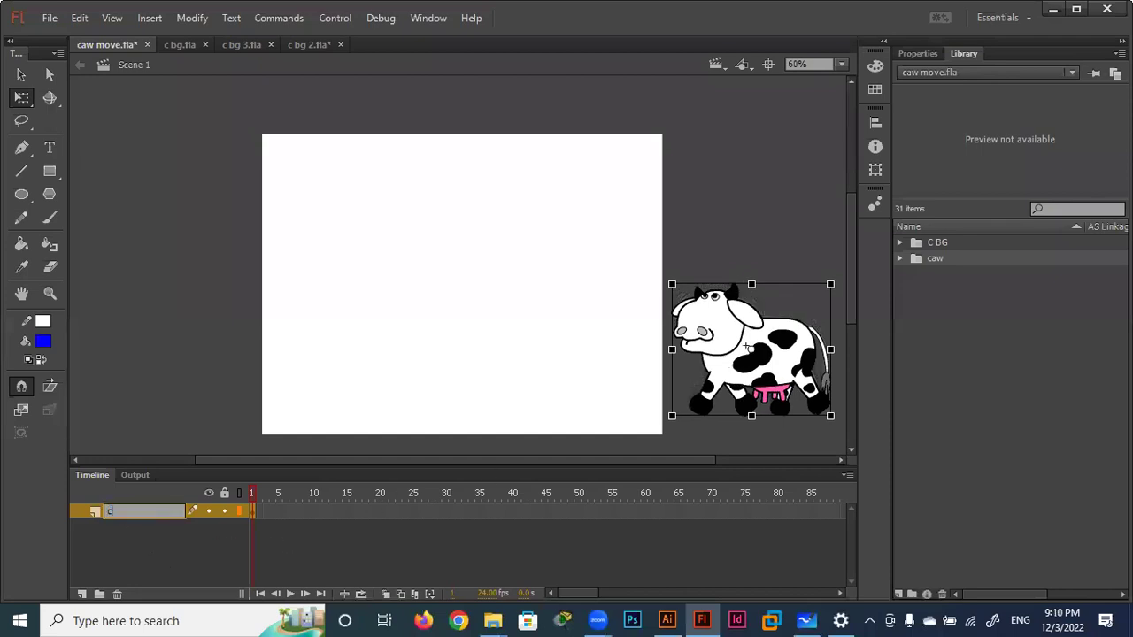
text(aw)
key(Return)
click(83, 594)
double_click(127, 513)
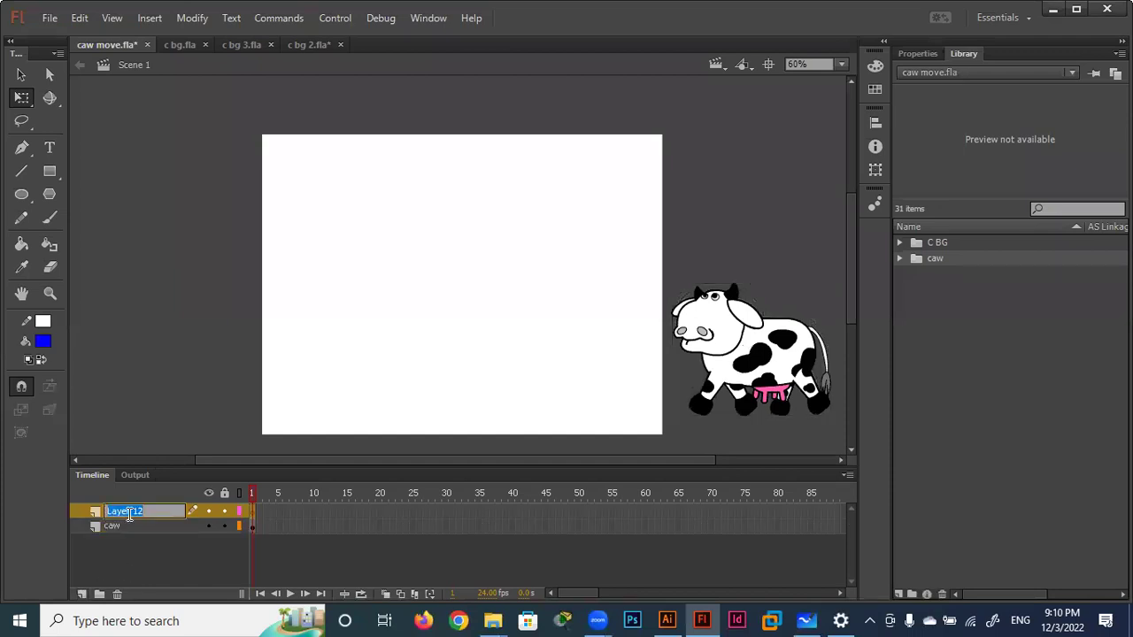
text(B)
key(Return)
Place the C BG forest background symbol over the stage.
click(900, 242)
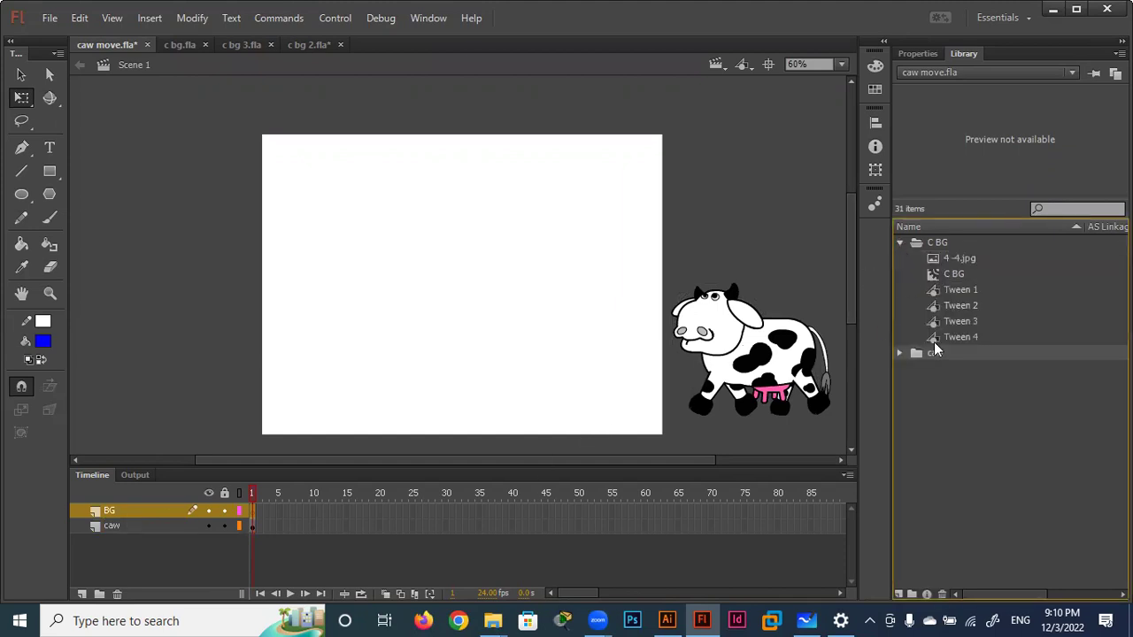
click(939, 276)
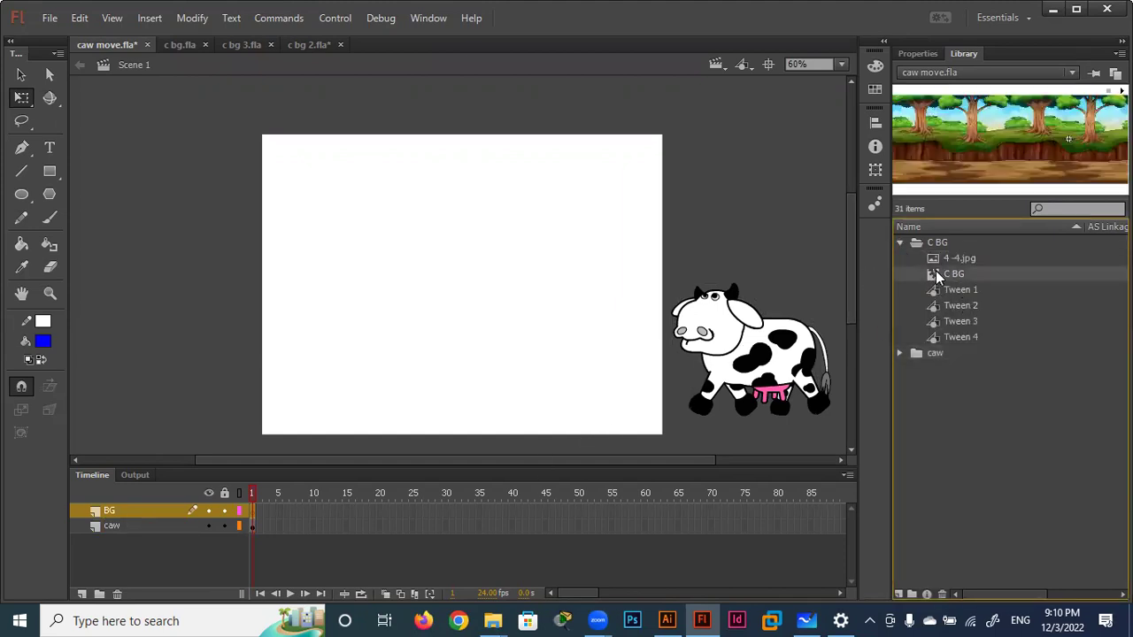
drag(936, 273, 469, 299)
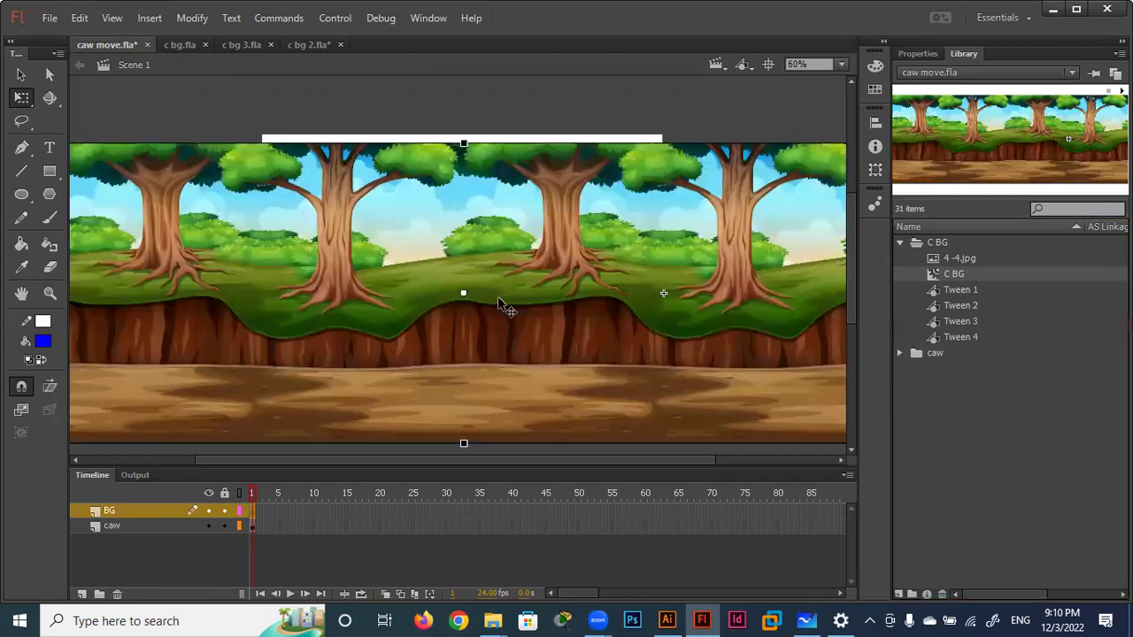
mouse_move(575, 282)
mouse_down()
mouse_move(411, 264)
mouse_move(445, 270)
mouse_up()
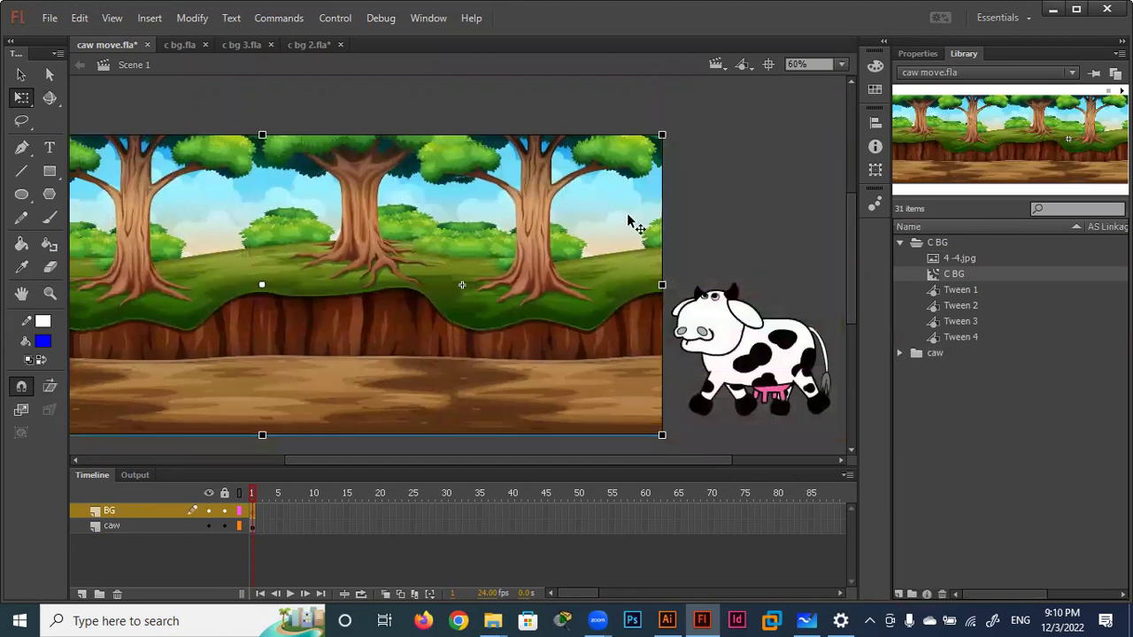
Move the BG layer below caw and insert keyframes at frame 185 on both layers.
drag(151, 518, 152, 540)
drag(581, 598, 630, 599)
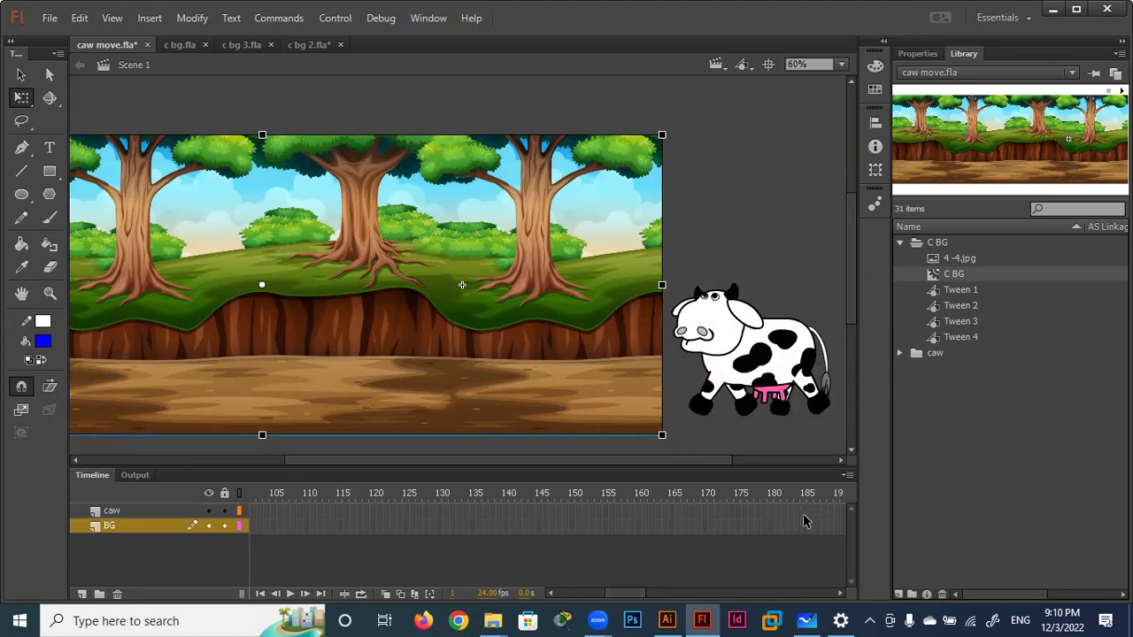
drag(803, 512, 807, 546)
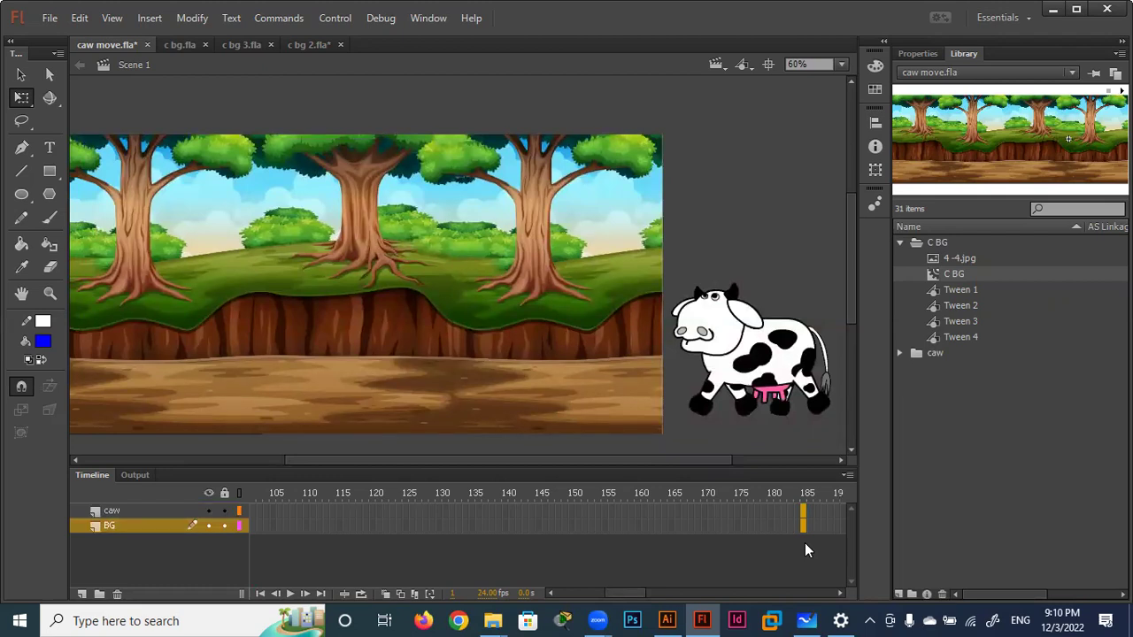
key(F6)
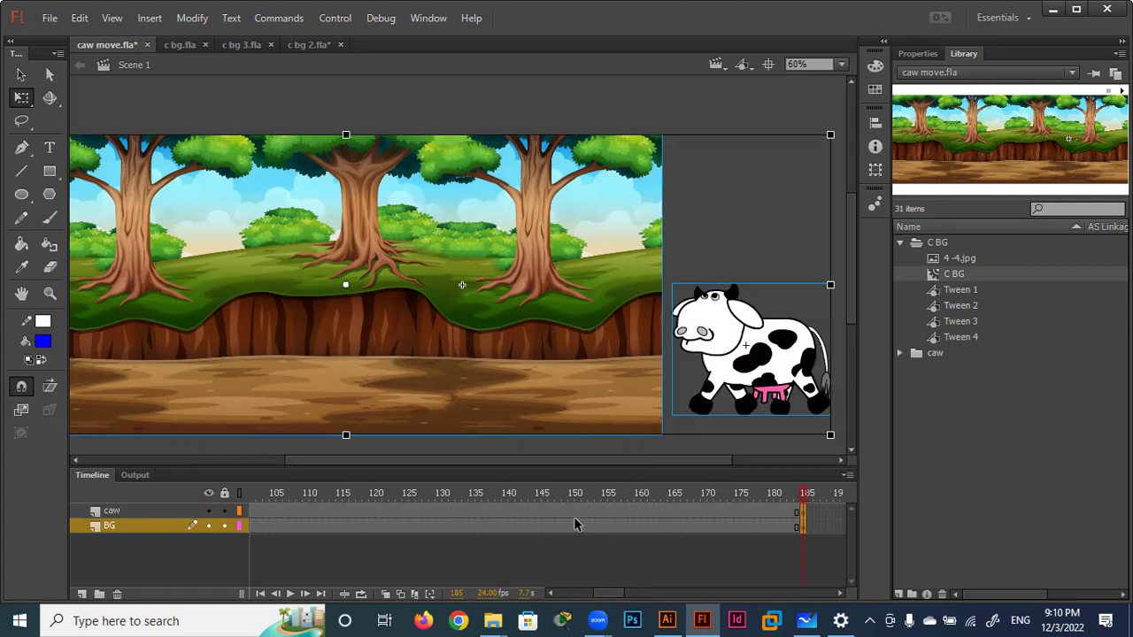
Create a classic tween on the caw layer.
click(573, 512)
right_click(573, 508)
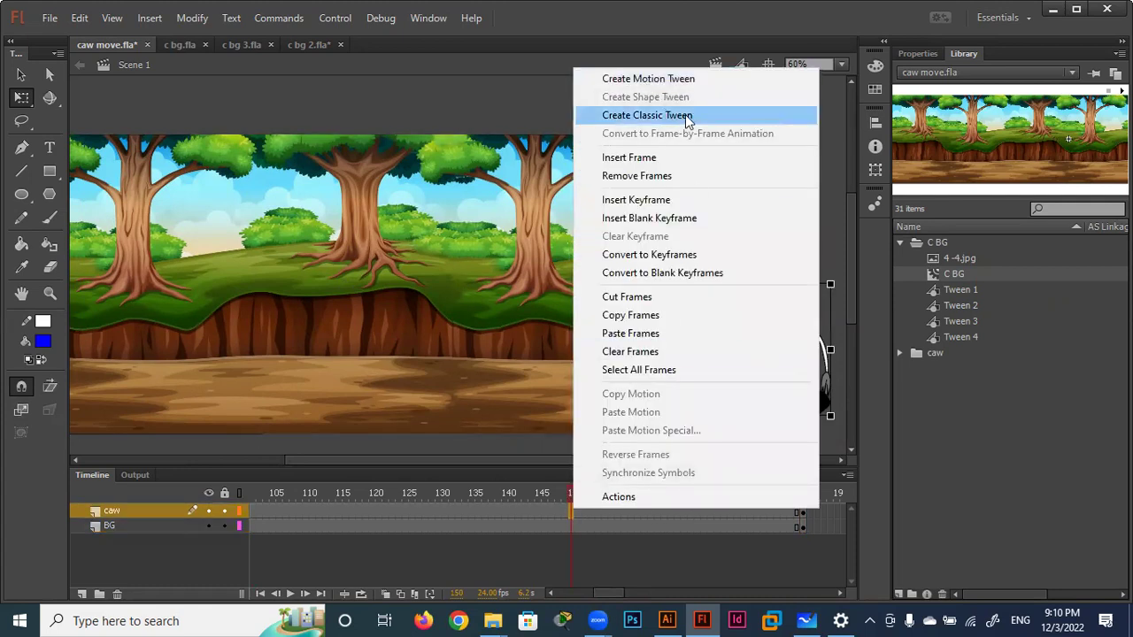
click(671, 116)
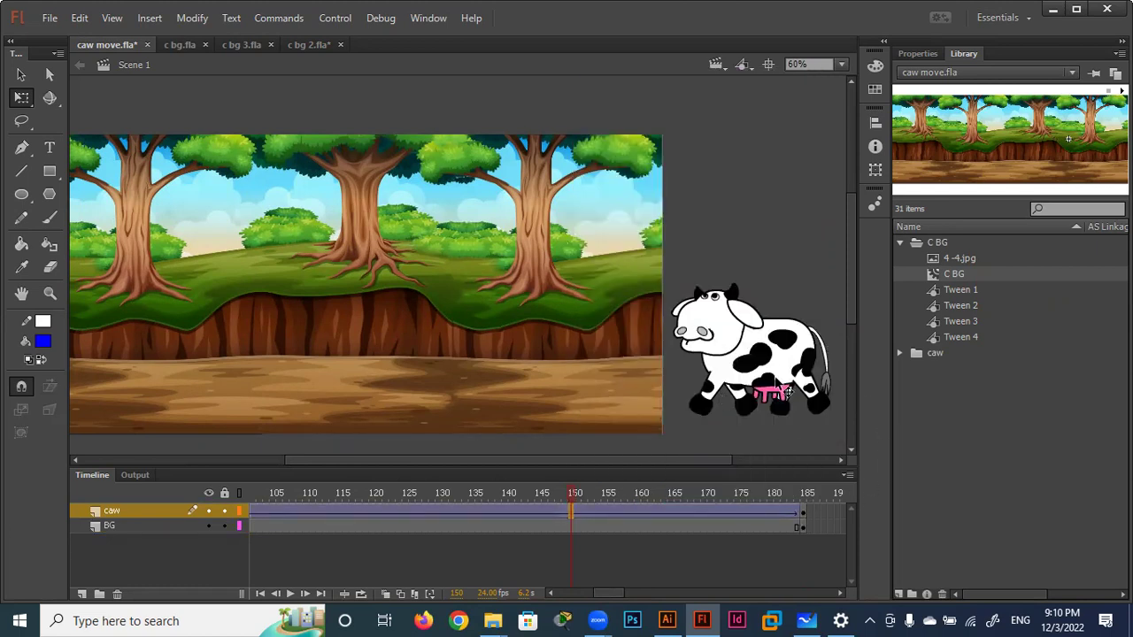
At frame 185, move the cow to the stage's left side, then scrub back to preview.
click(802, 512)
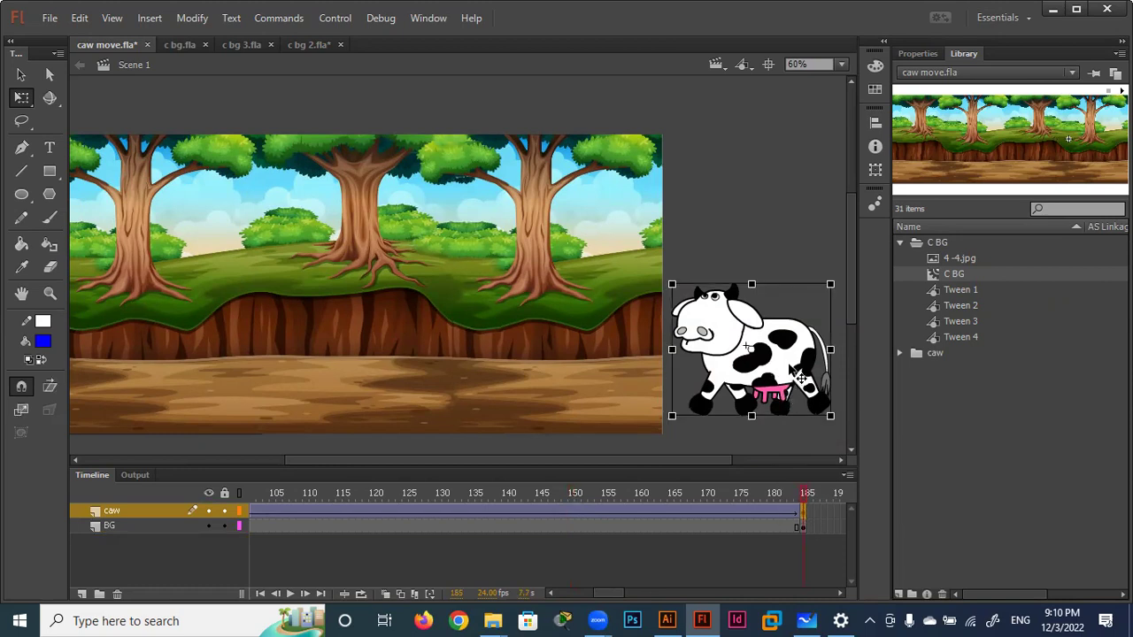
click(239, 526)
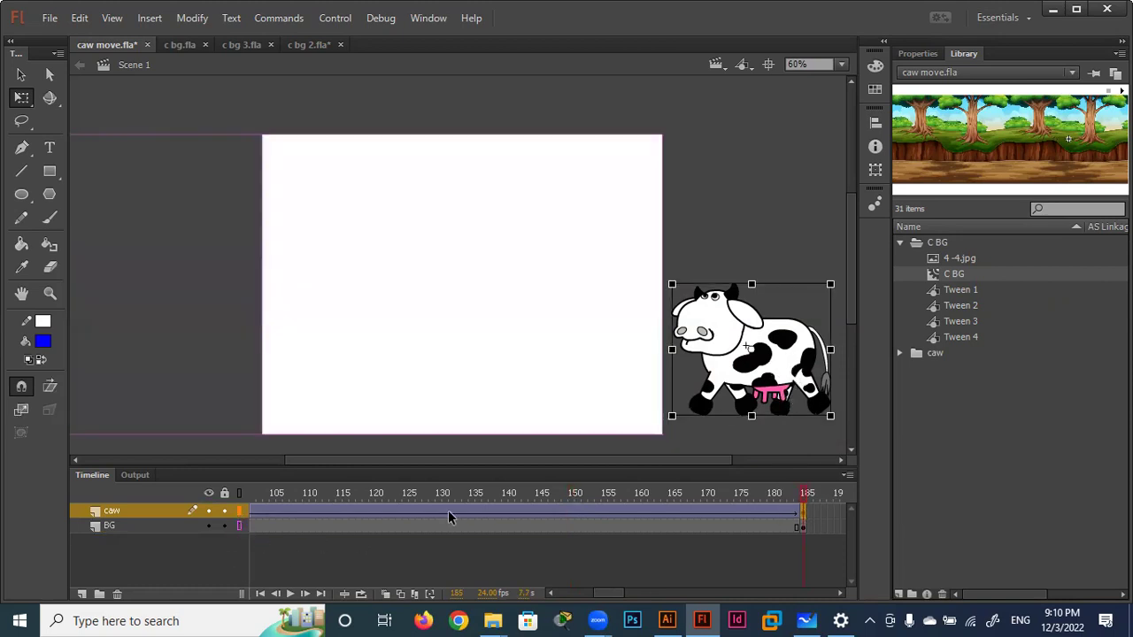
drag(788, 363, 203, 365)
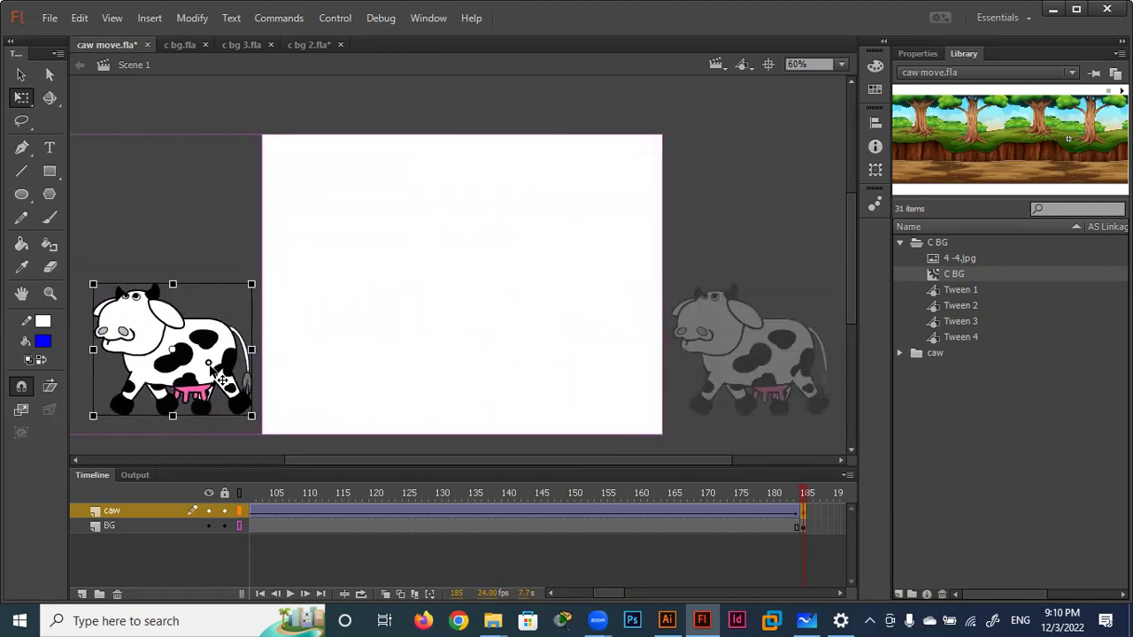
drag(205, 368, 213, 368)
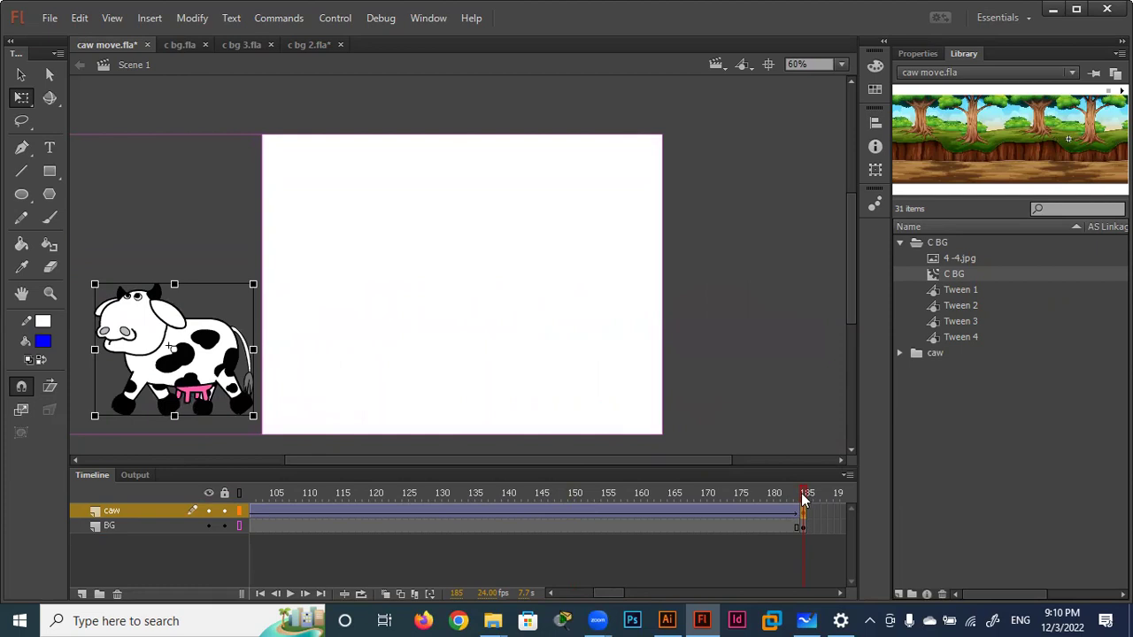
drag(799, 502, 292, 493)
drag(162, 493, 138, 487)
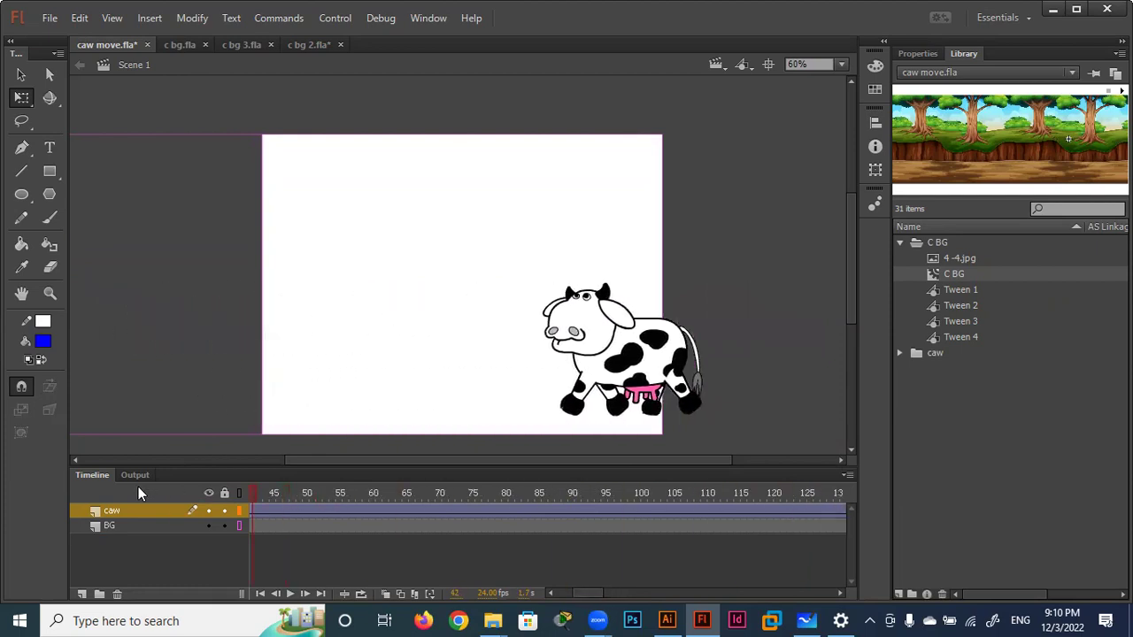
click(239, 526)
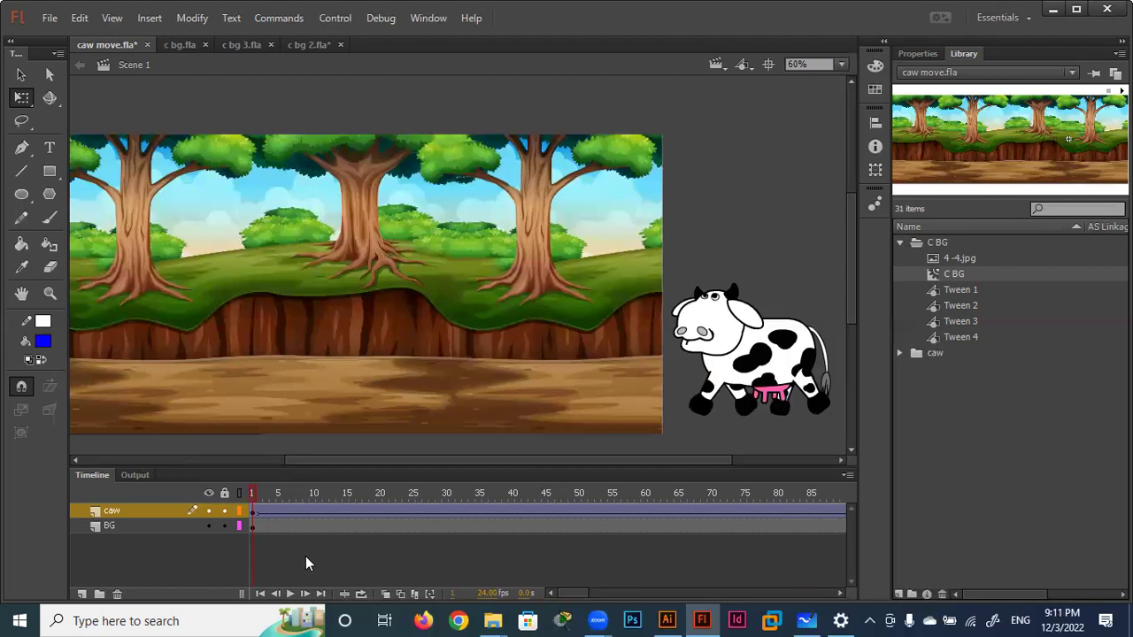
key(ctrl+Return)
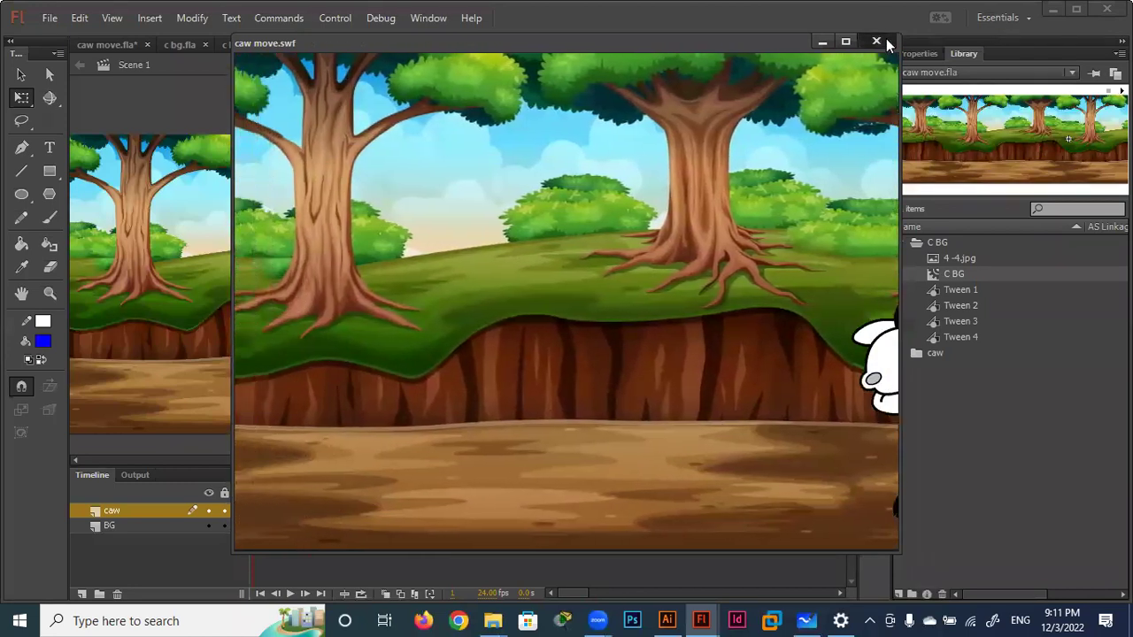
click(876, 41)
drag(708, 510, 437, 528)
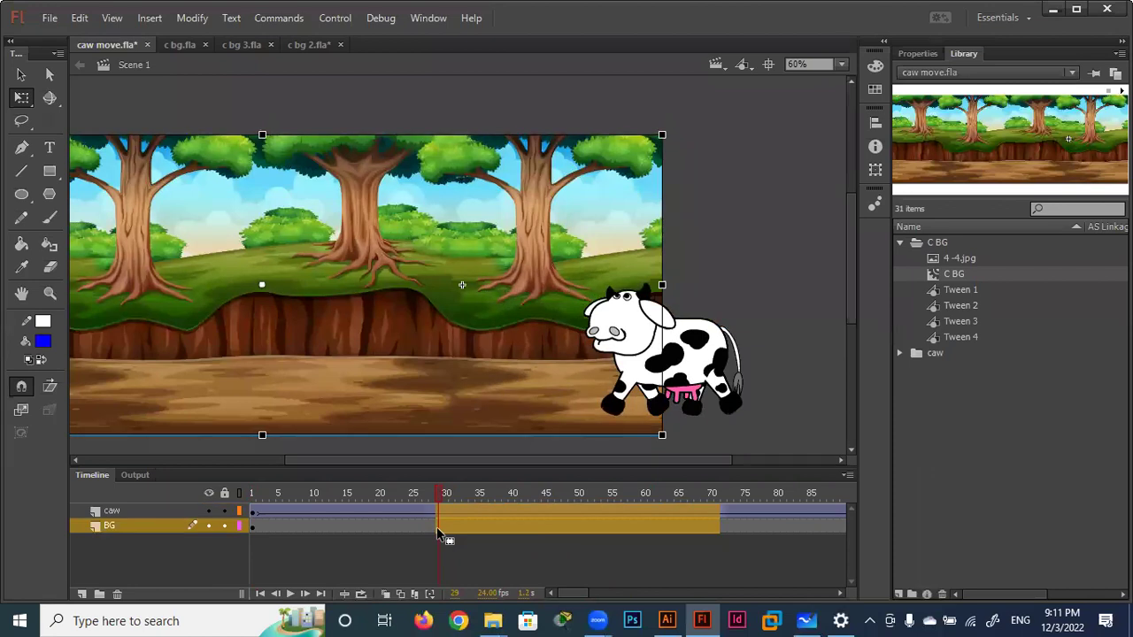
Test the movie with Ctrl+Enter to watch the cow walk across the forest, then close the preview.
key(shift+period)
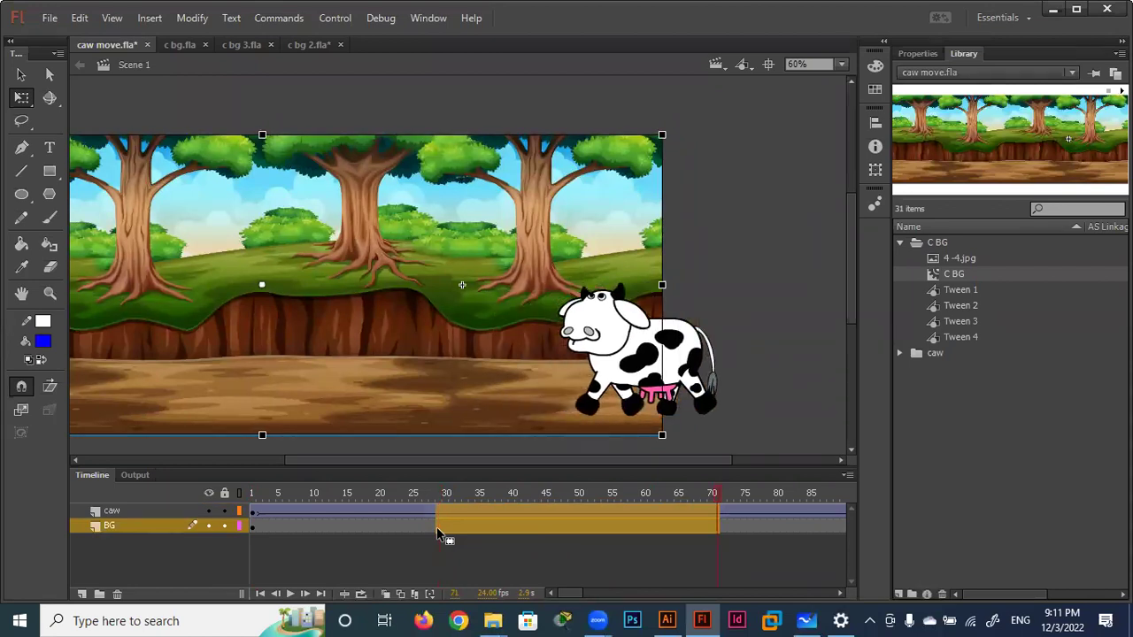
key(ctrl+Return)
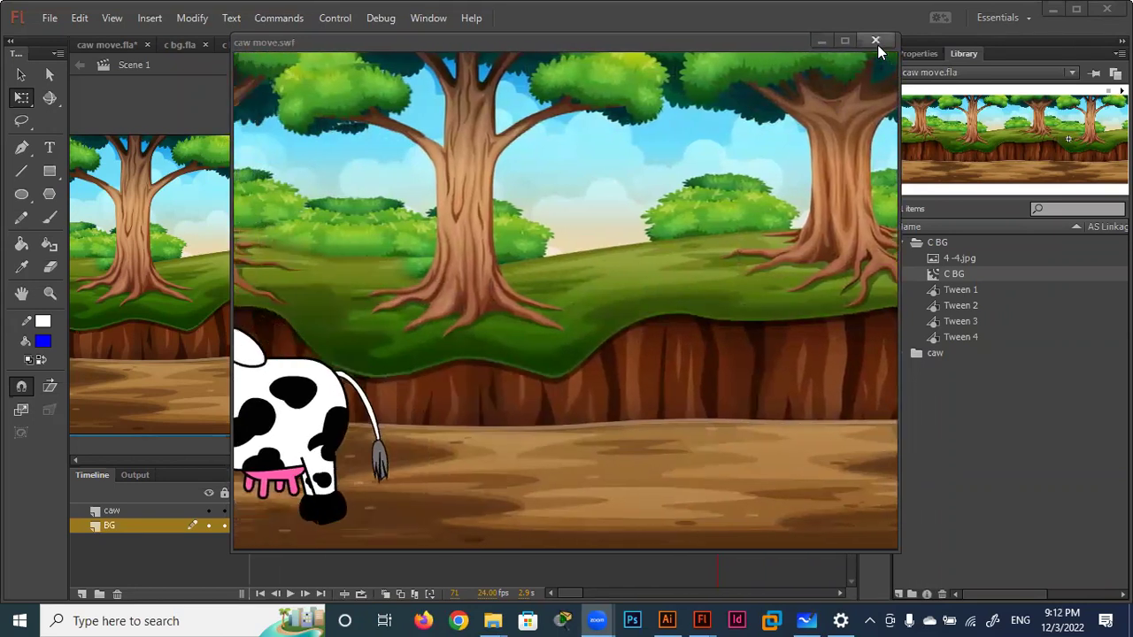
click(875, 41)
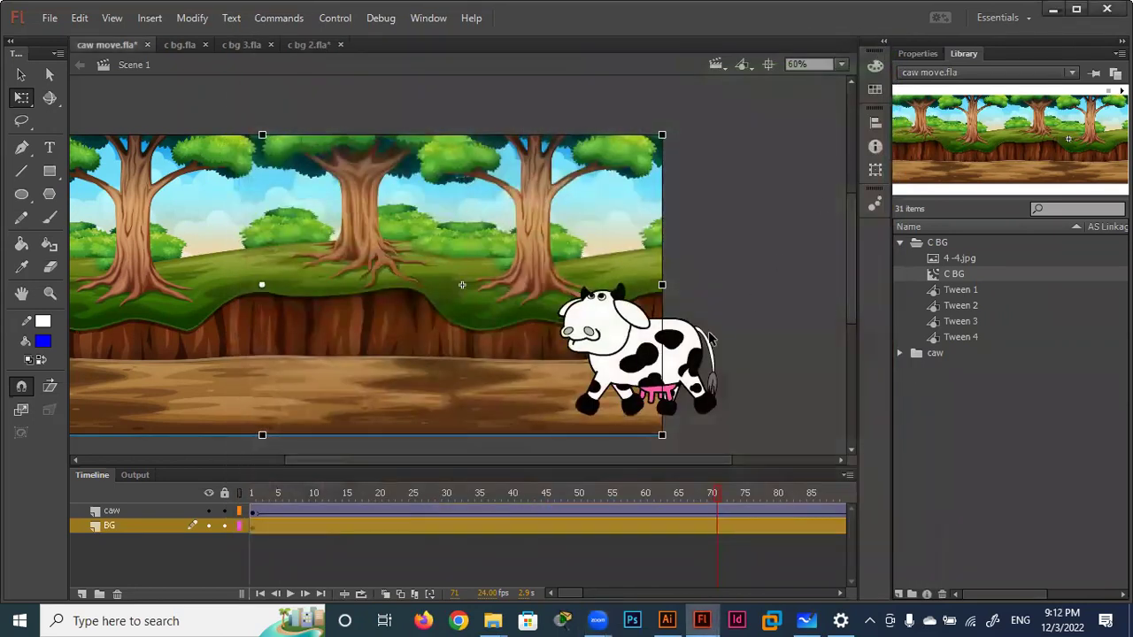
Preview the cow's walk, then add an empty Layer 13 directly above the BG layer.
mouse_move(720, 494)
mouse_down()
mouse_move(981, 508)
mouse_move(531, 503)
mouse_move(298, 529)
mouse_move(204, 525)
mouse_up()
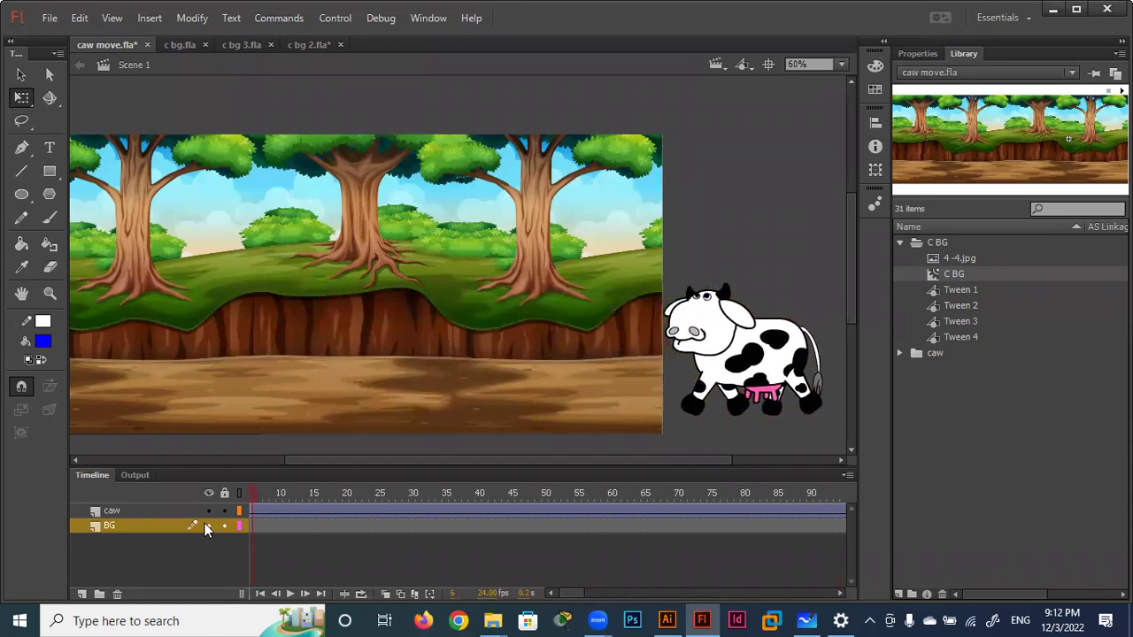
click(112, 527)
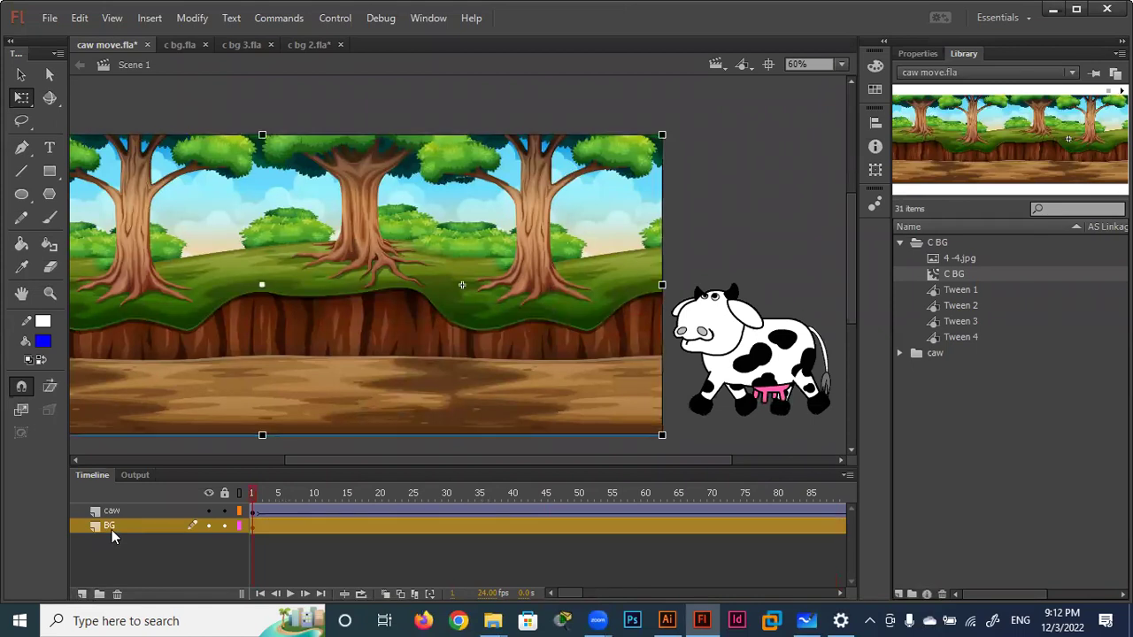
click(82, 594)
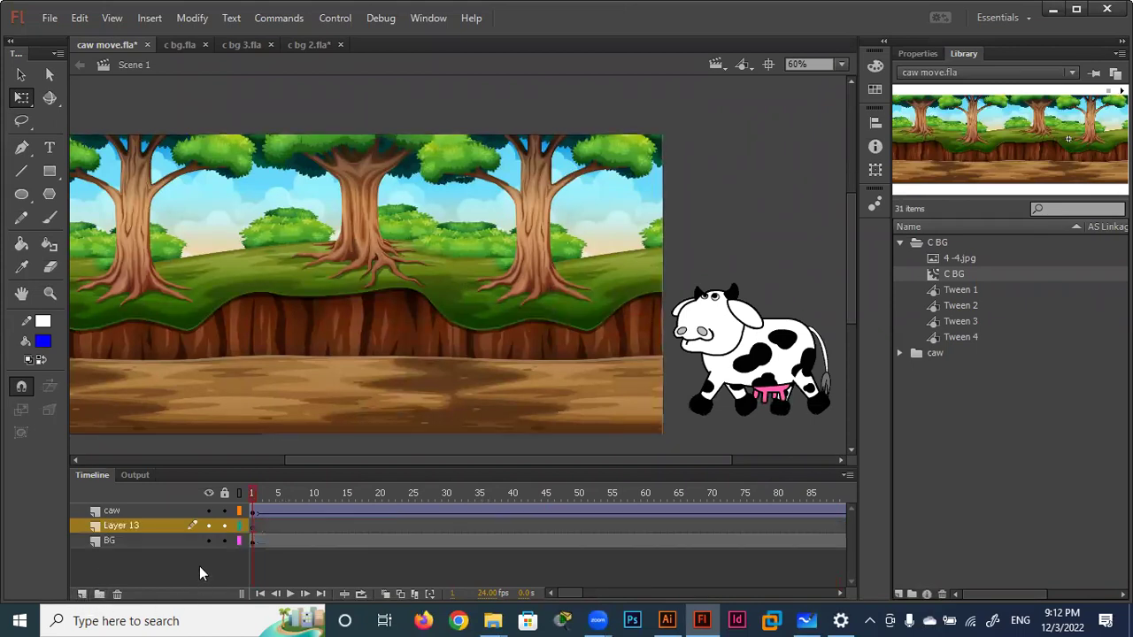
click(141, 524)
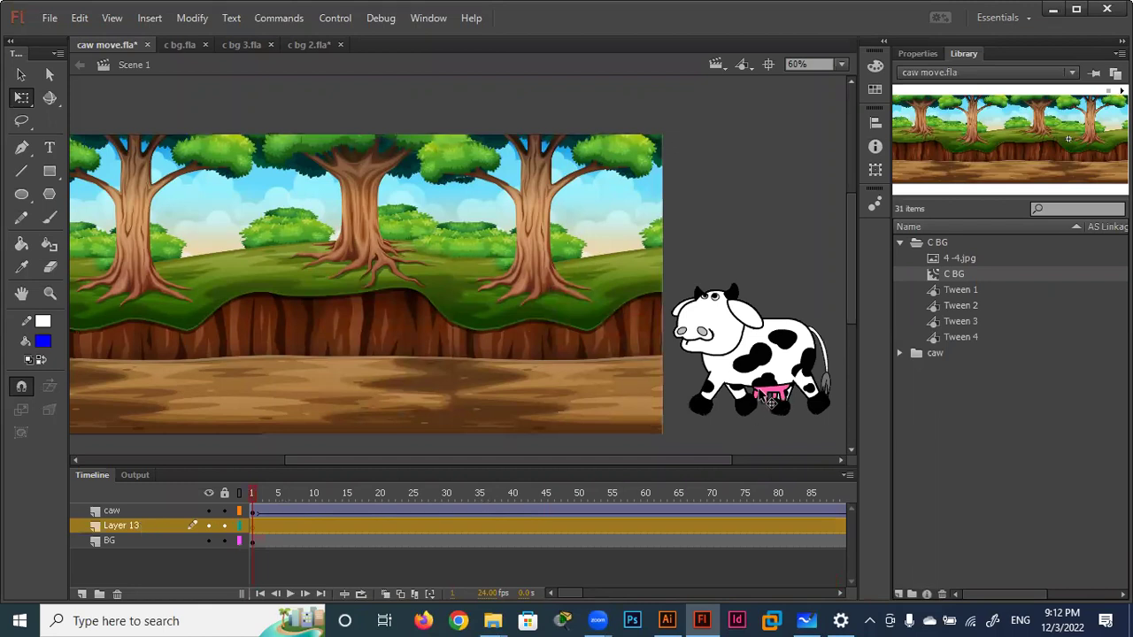
Copy the caw layer's tween frames and paste them onto Layer 13, running to frame 357.
click(752, 354)
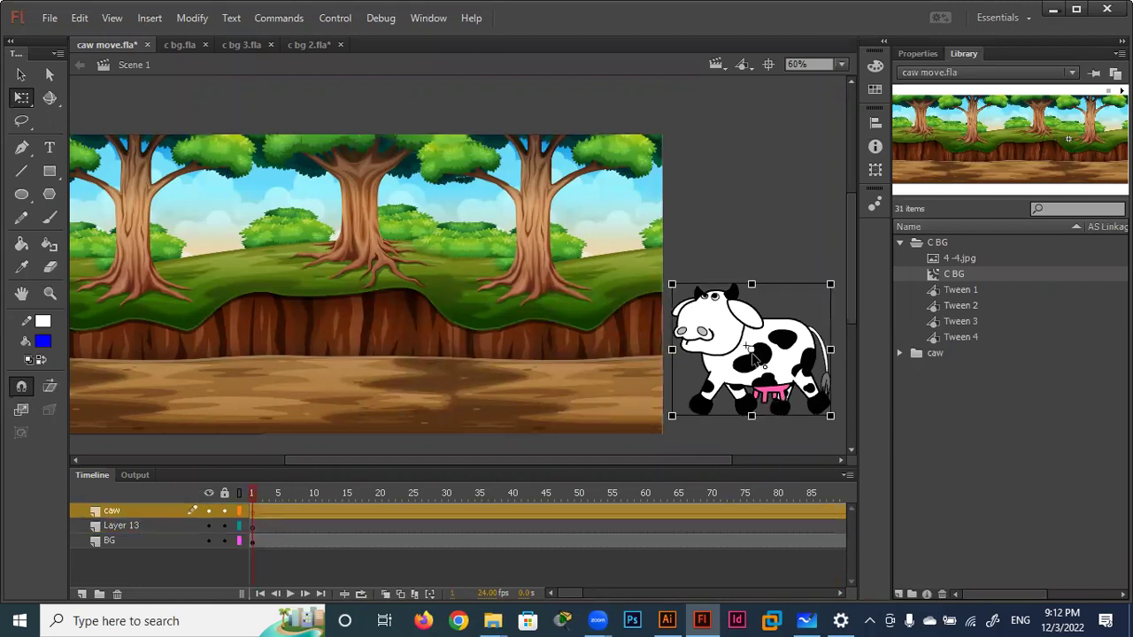
click(253, 513)
right_click(252, 520)
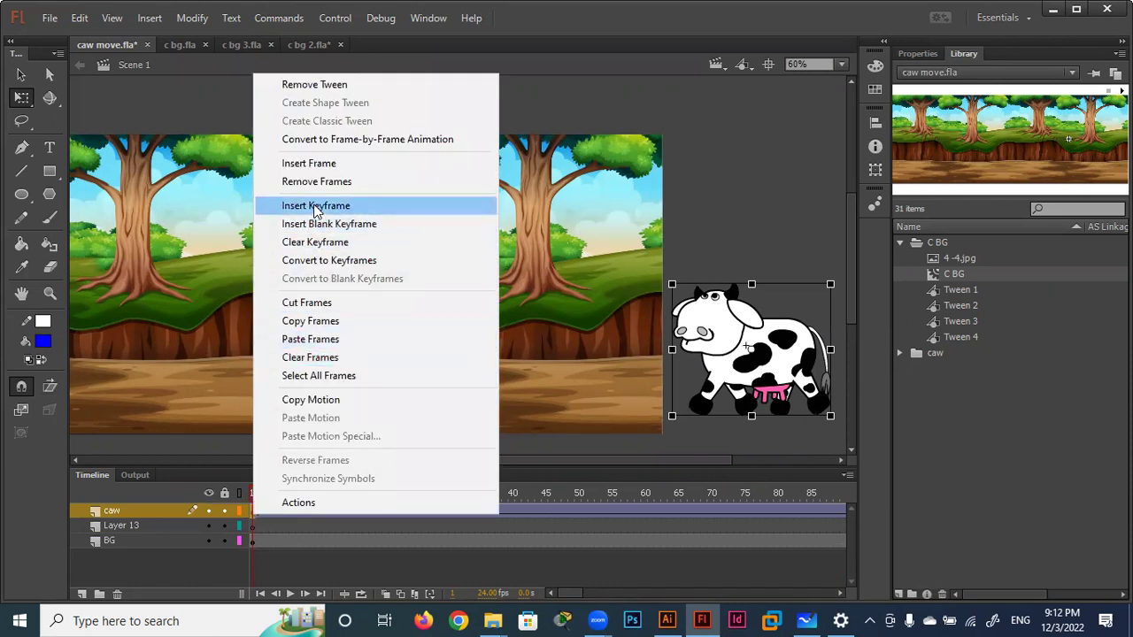
click(316, 326)
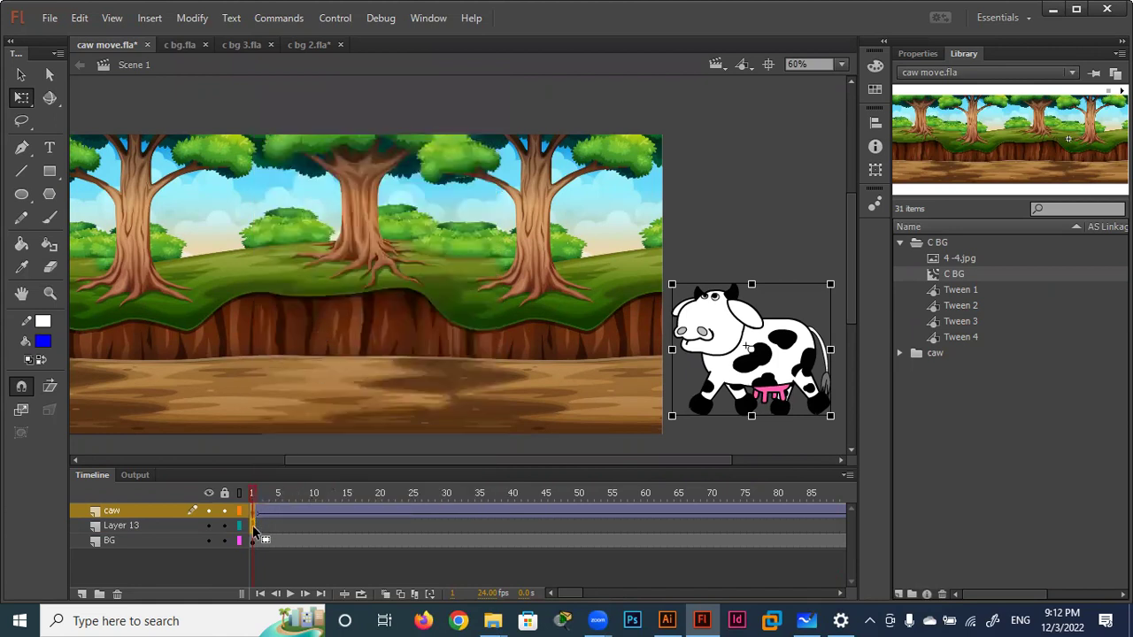
drag(253, 529, 253, 526)
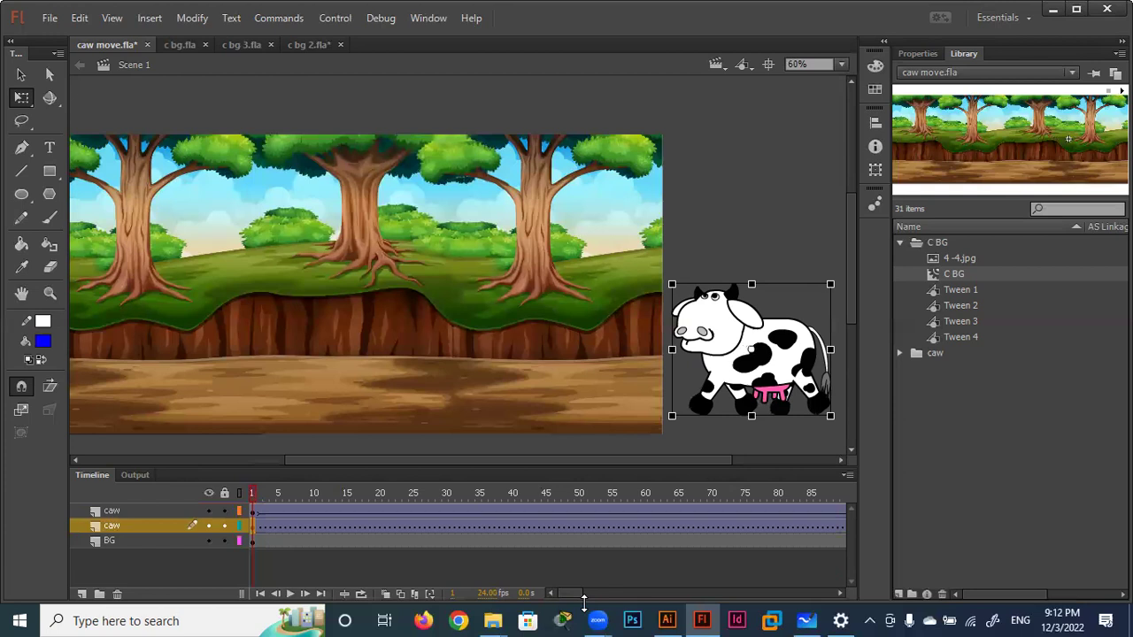
drag(571, 594, 657, 595)
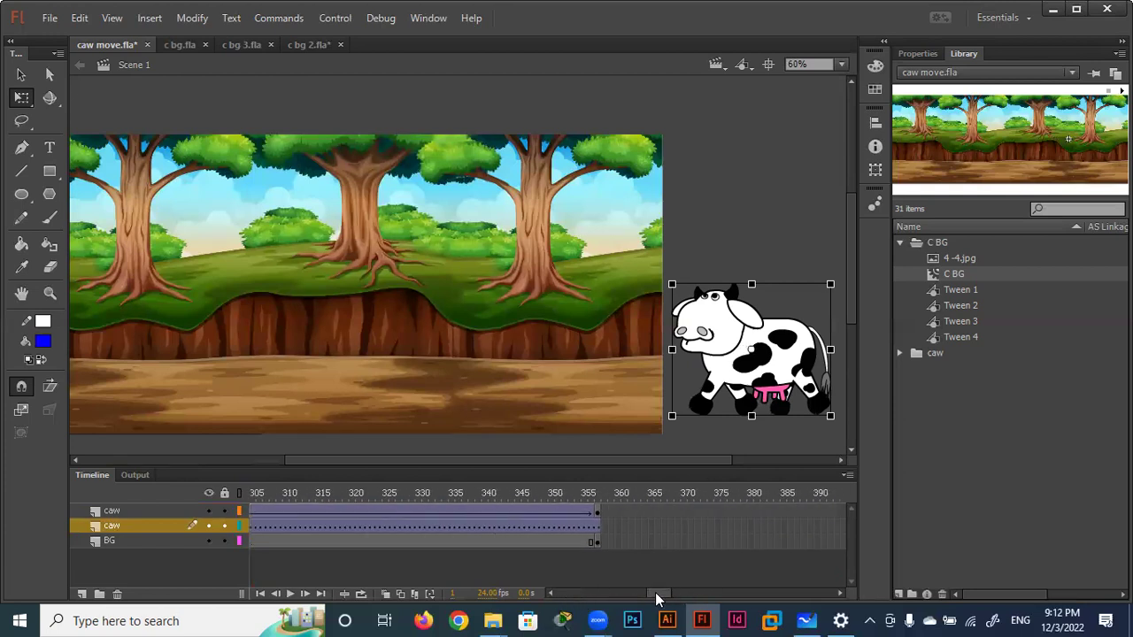
click(599, 513)
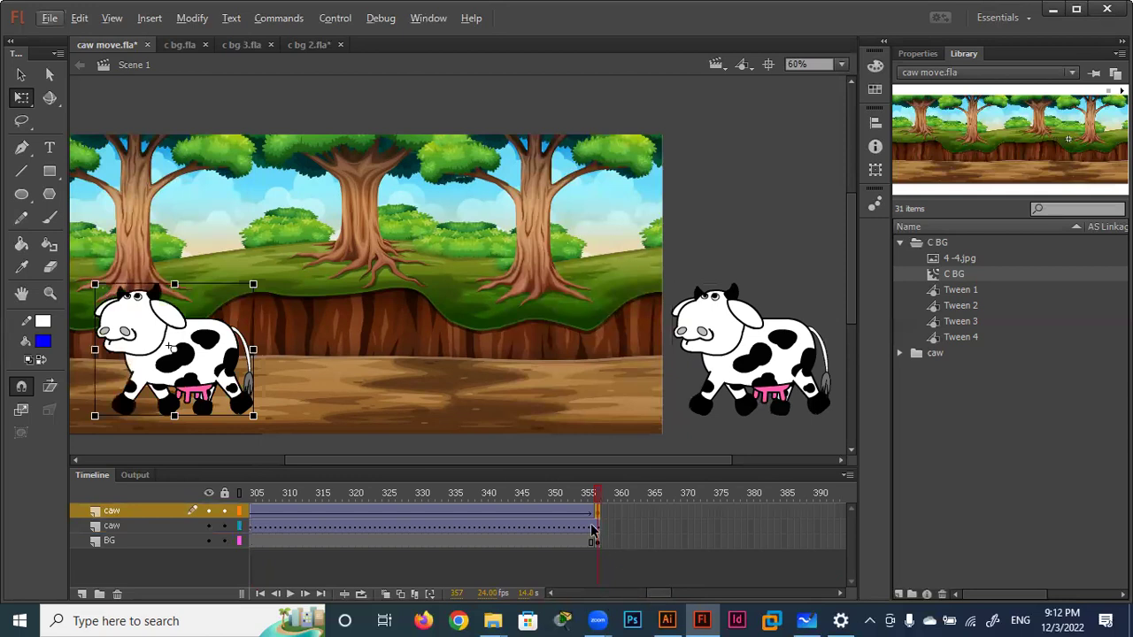
Hide the top caw layer and select the duplicate cow at frame 1.
click(597, 528)
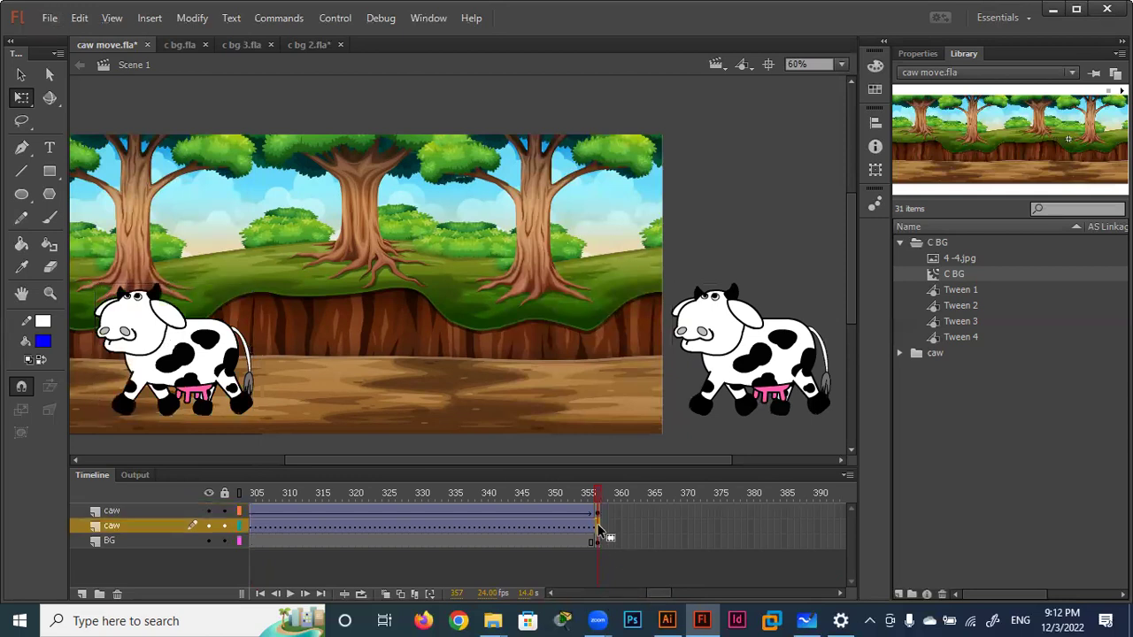
key(F6)
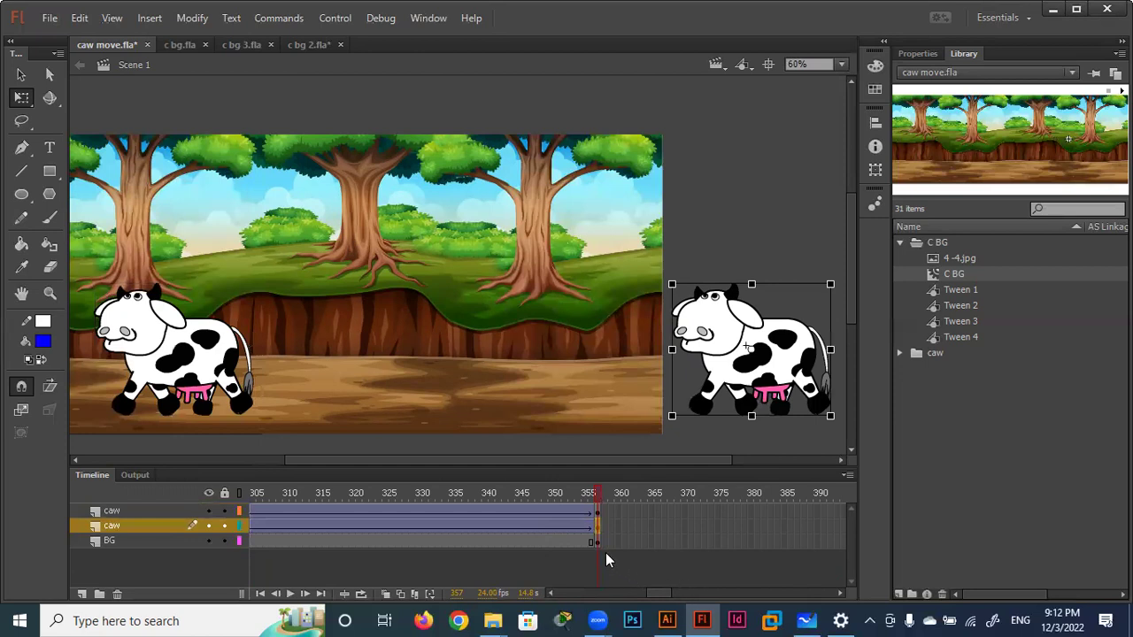
key(ctrl+z)
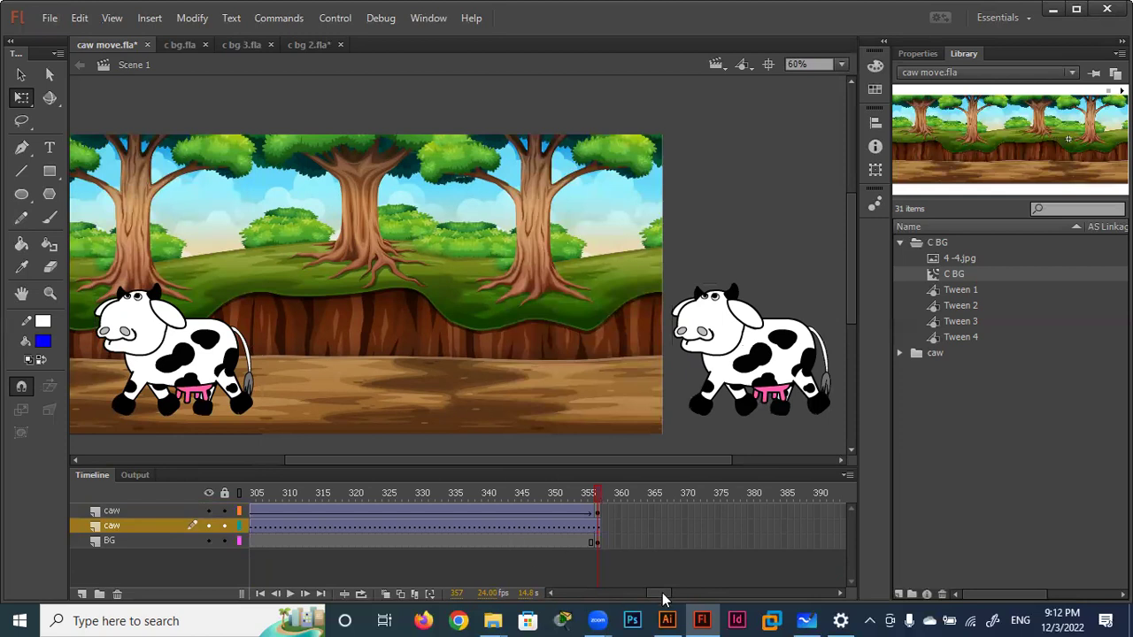
click(208, 511)
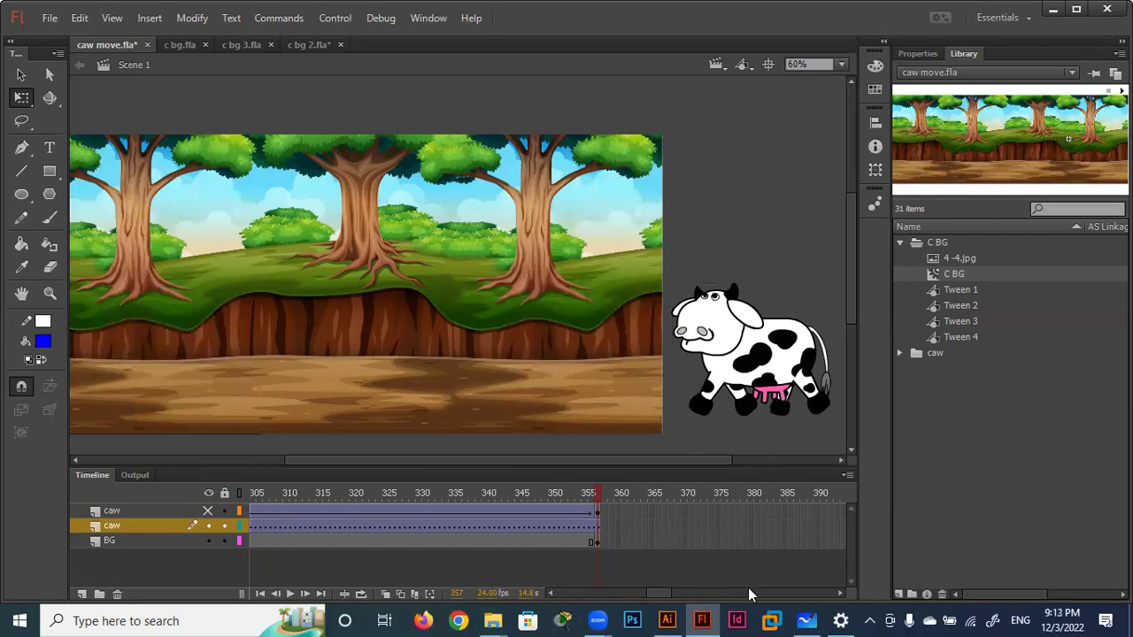
drag(666, 593, 390, 584)
click(252, 526)
click(752, 354)
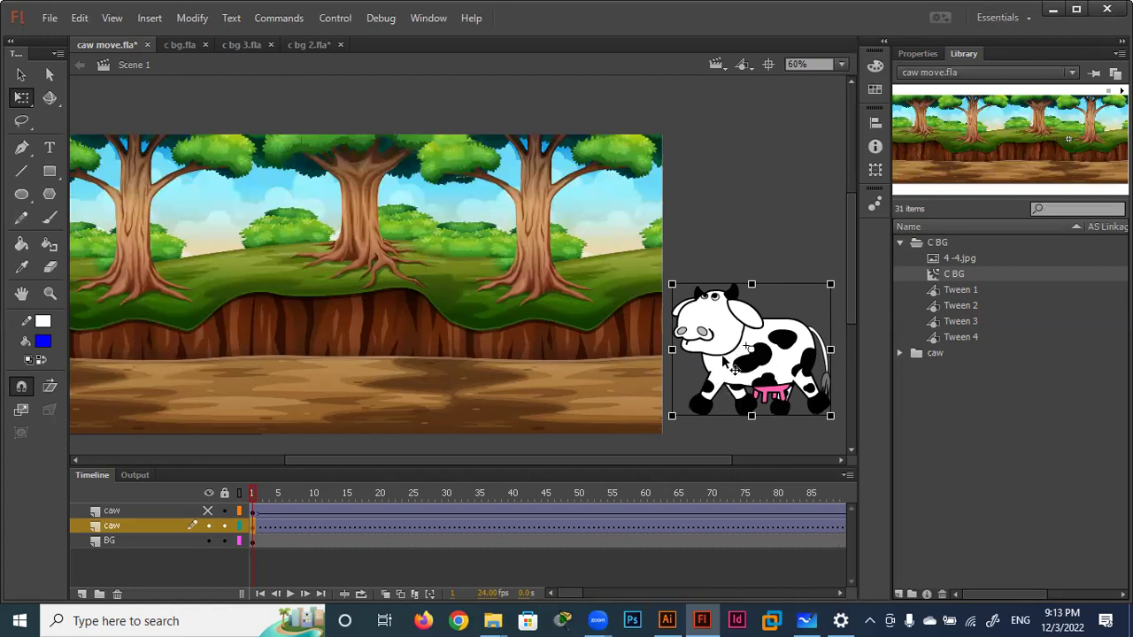
Skew the duplicate cow to -62° and -2° in the Transform panel.
click(876, 171)
click(697, 179)
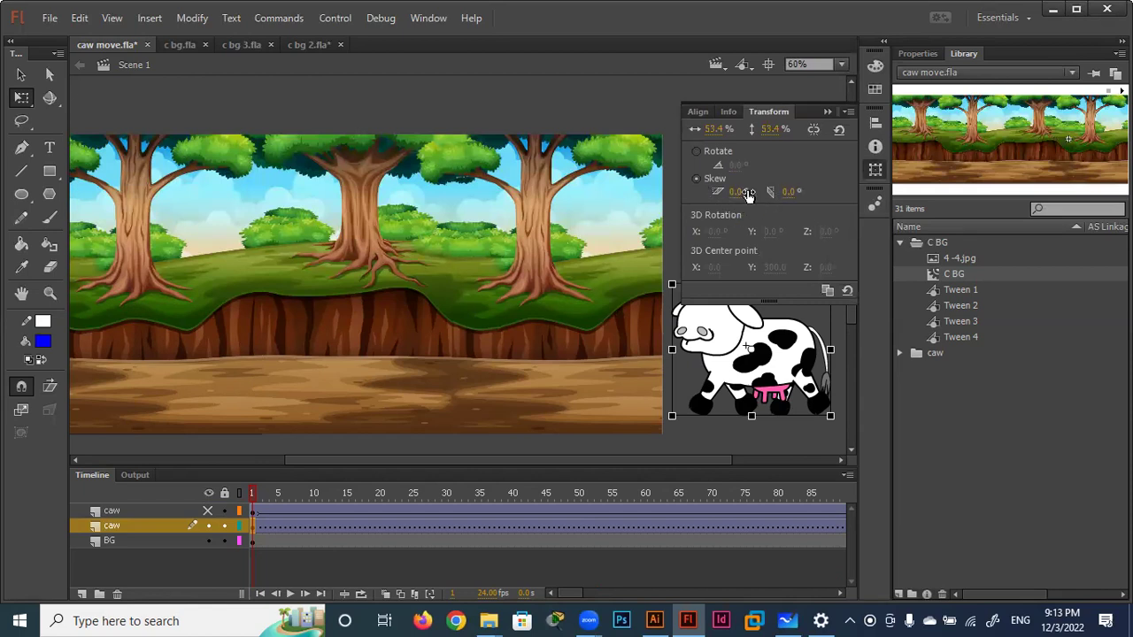
click(788, 192)
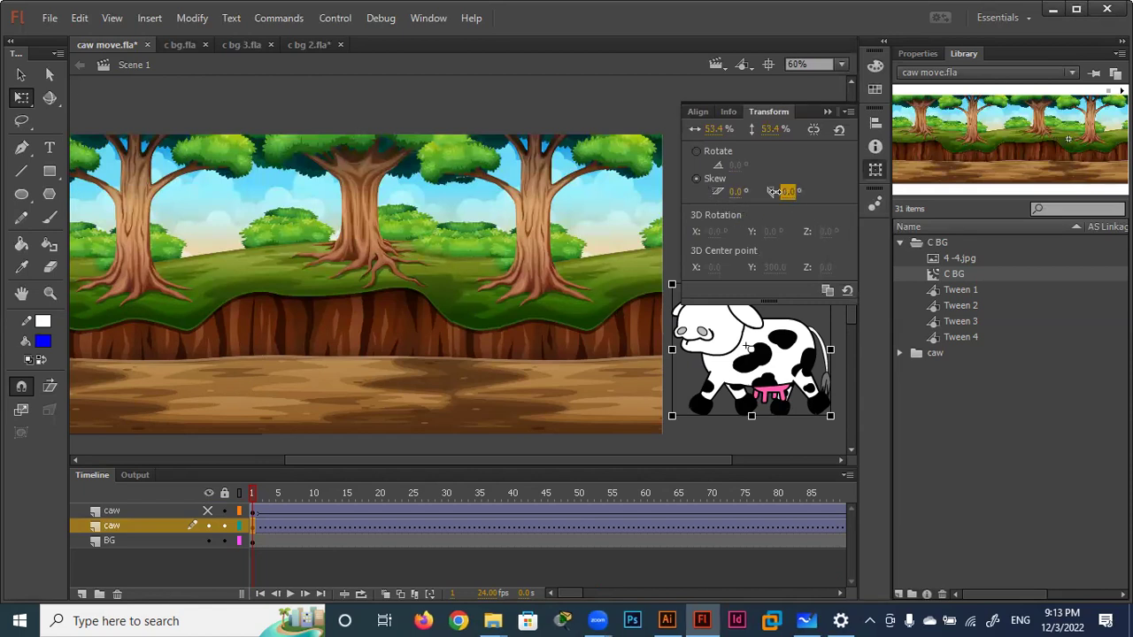
drag(774, 192, 771, 192)
text(-19)
click(733, 191)
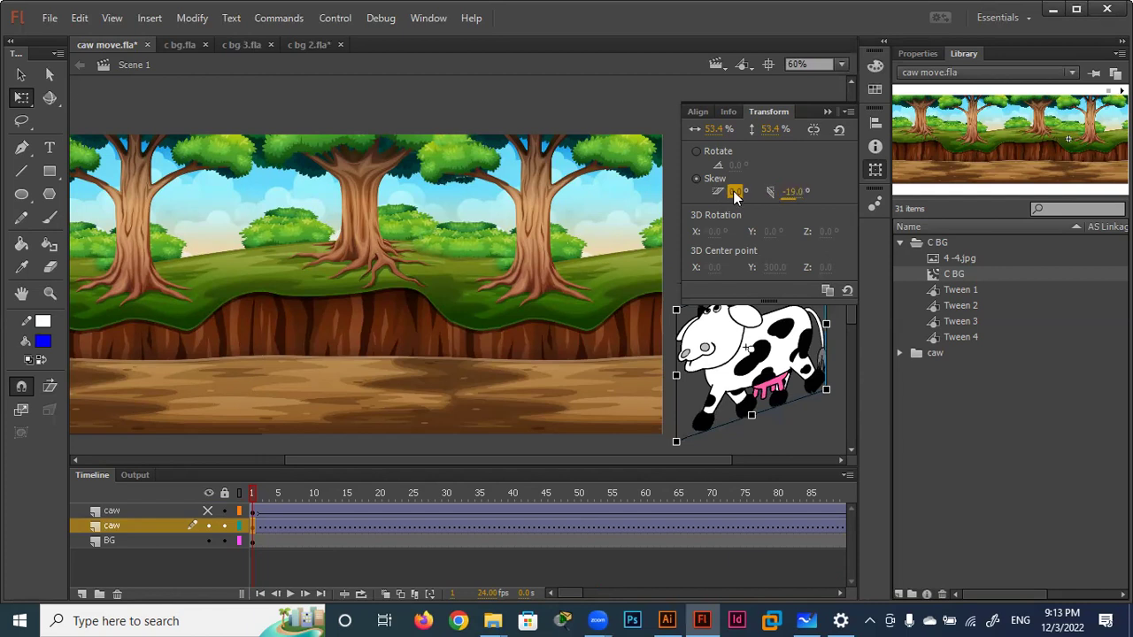
text(-23)
key(Return)
drag(687, 192, 681, 192)
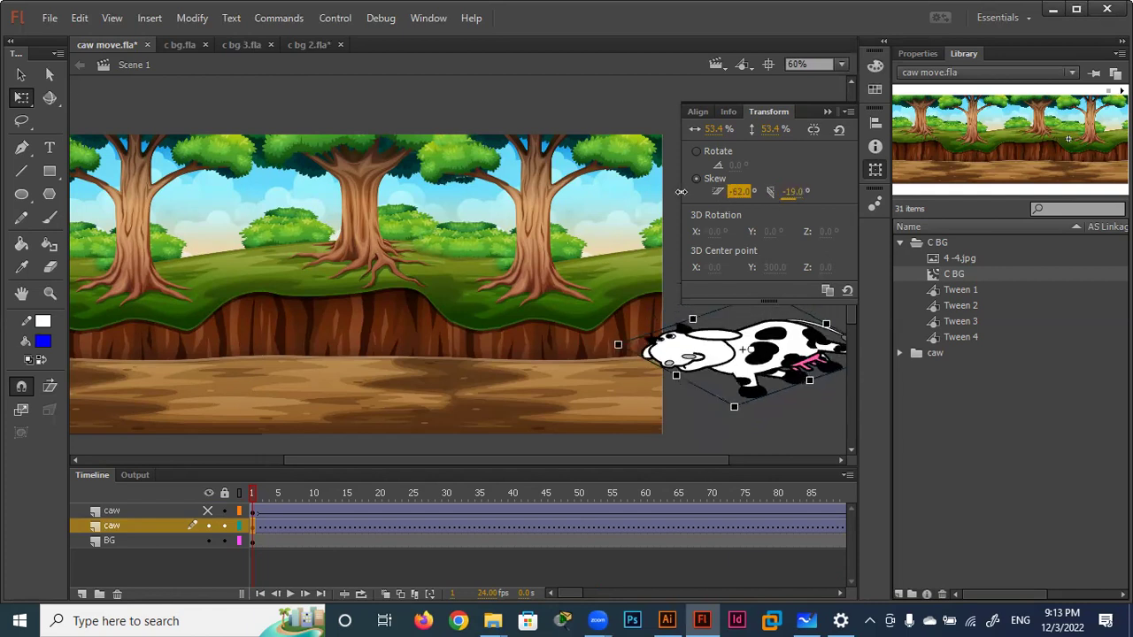
drag(791, 191, 813, 193)
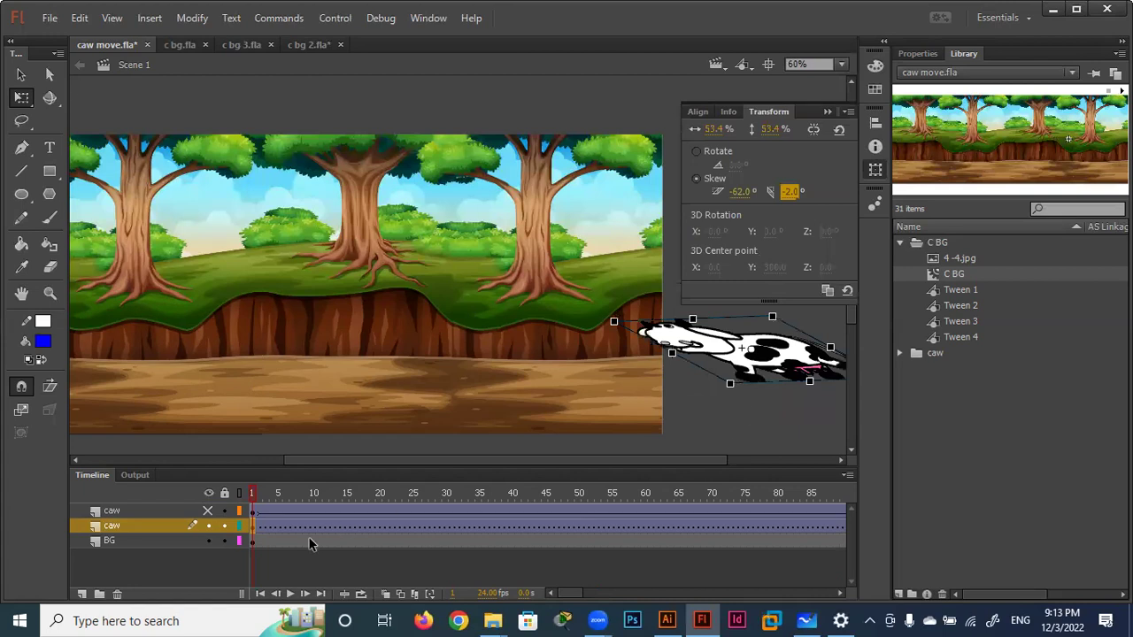
Unhide the top caw layer, stretch the skewed copy flat leftward, and nudge it down.
click(206, 511)
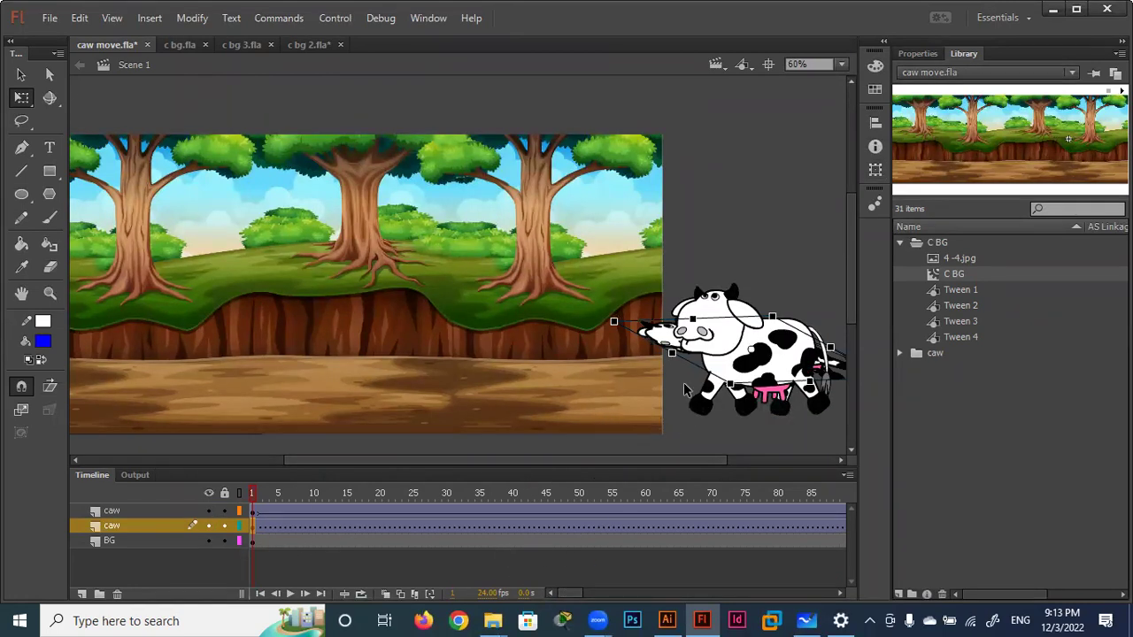
drag(671, 347, 601, 374)
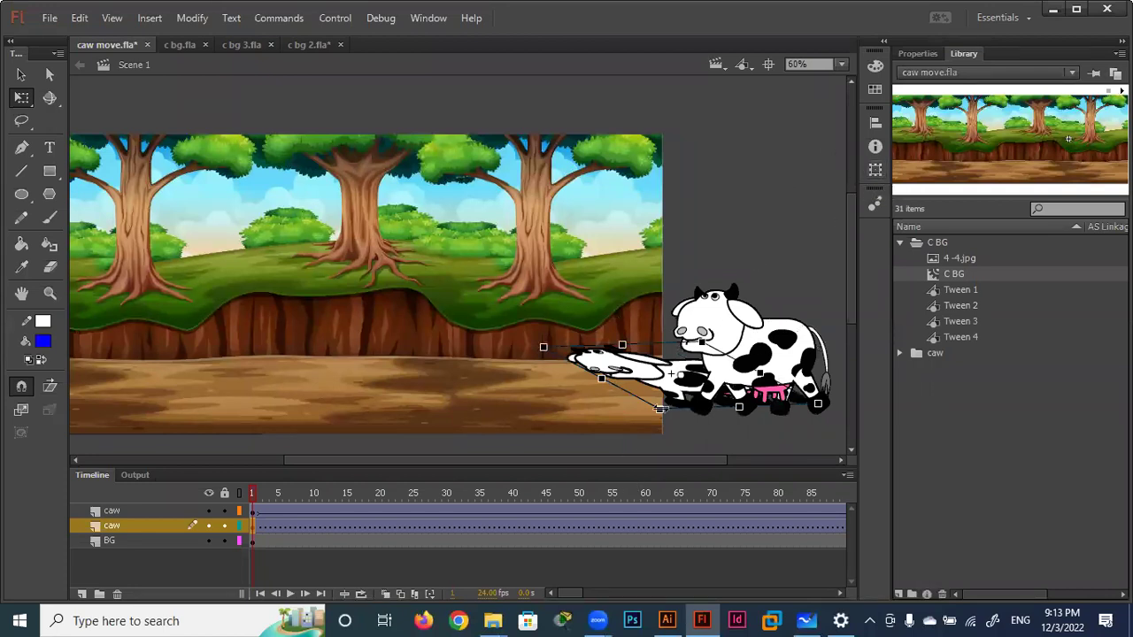
click(254, 512)
click(253, 525)
key(Down)
key(Down)
key(Down)
key(Down)
key(Down)
key(Down)
key(Down)
key(Down)
key(Down)
key(Down)
key(Down)
key(Down)
key(Down)
key(Down)
key(Down)
key(Down)
key(Down)
key(Down)
key(Down)
key(Down)
key(Down)
key(Down)
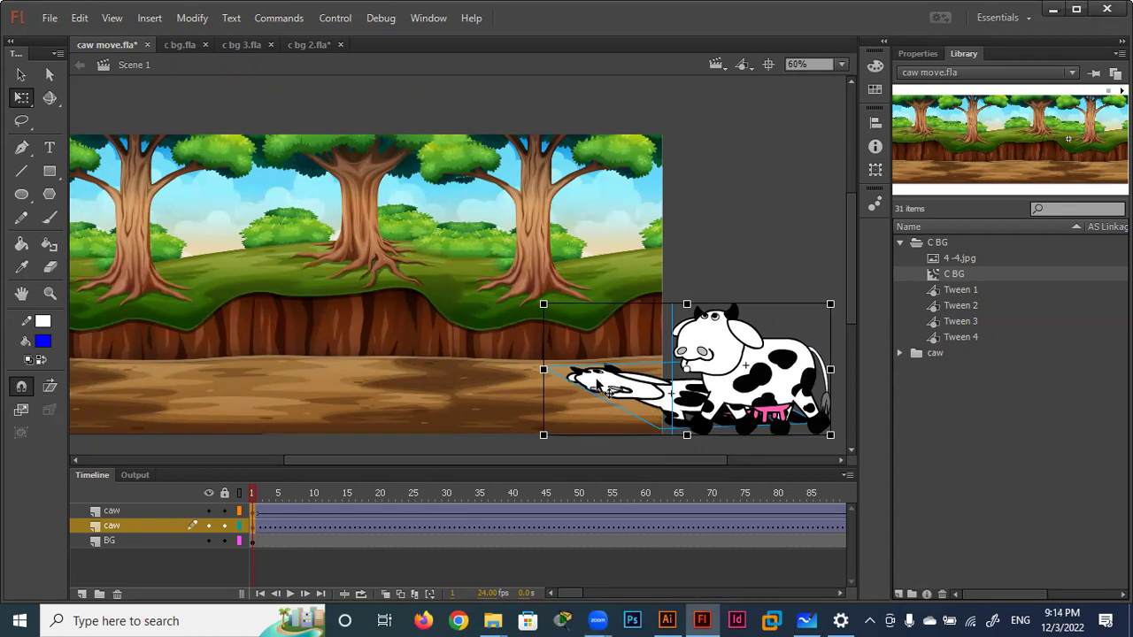
Skew the cow's flattened shadow copy to about -67° by -1° in the Transform panel.
click(882, 170)
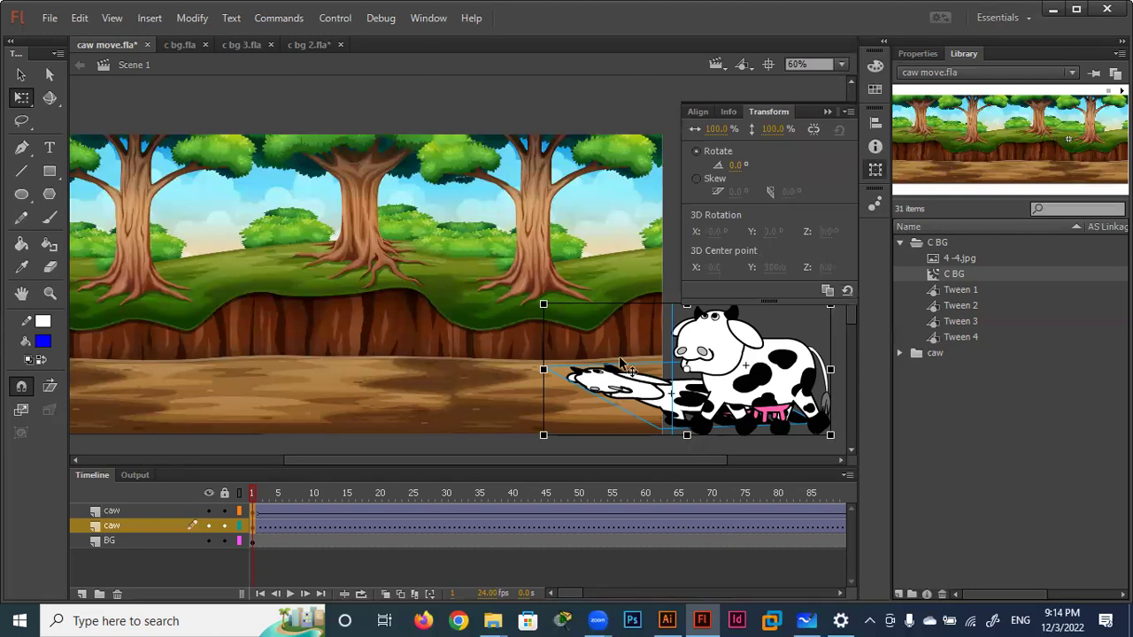
click(663, 346)
click(643, 395)
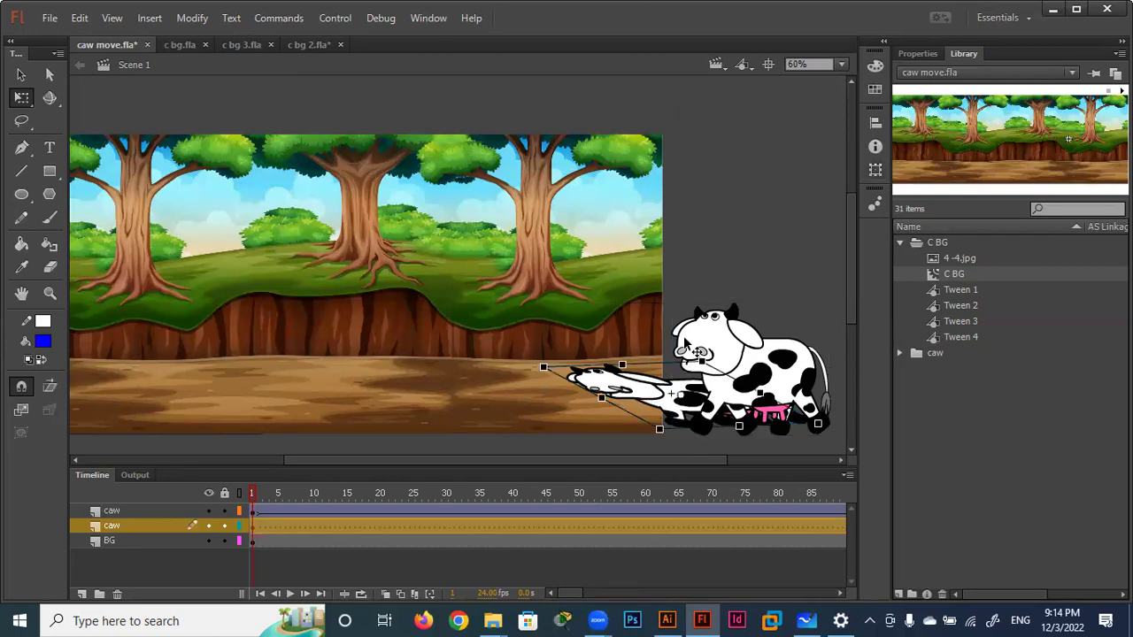
click(876, 172)
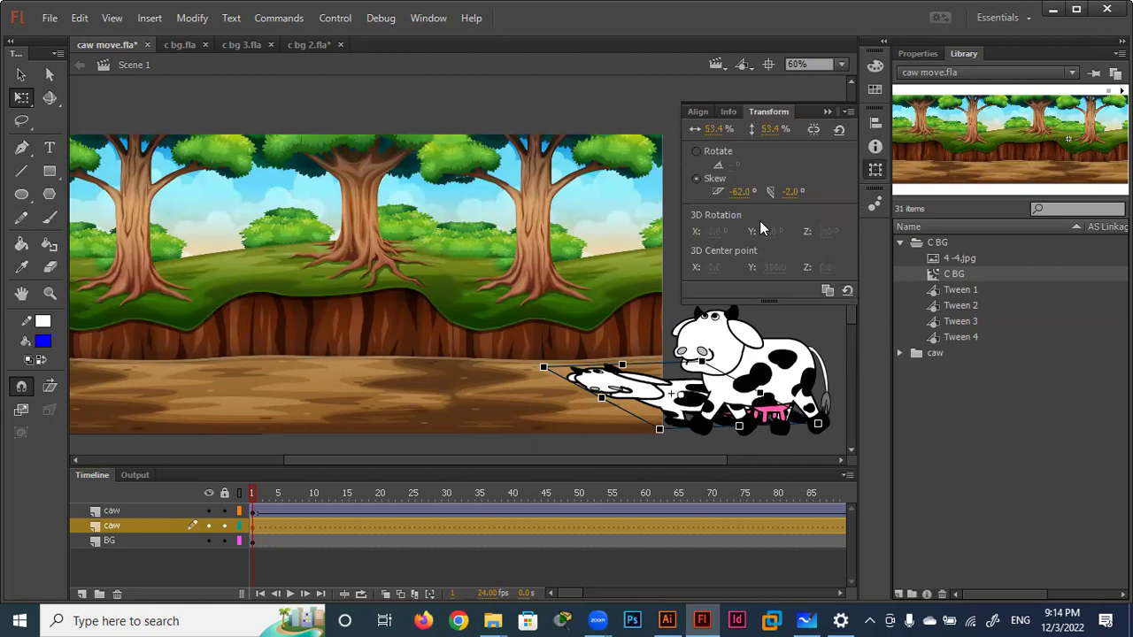
click(792, 192)
drag(793, 192, 740, 192)
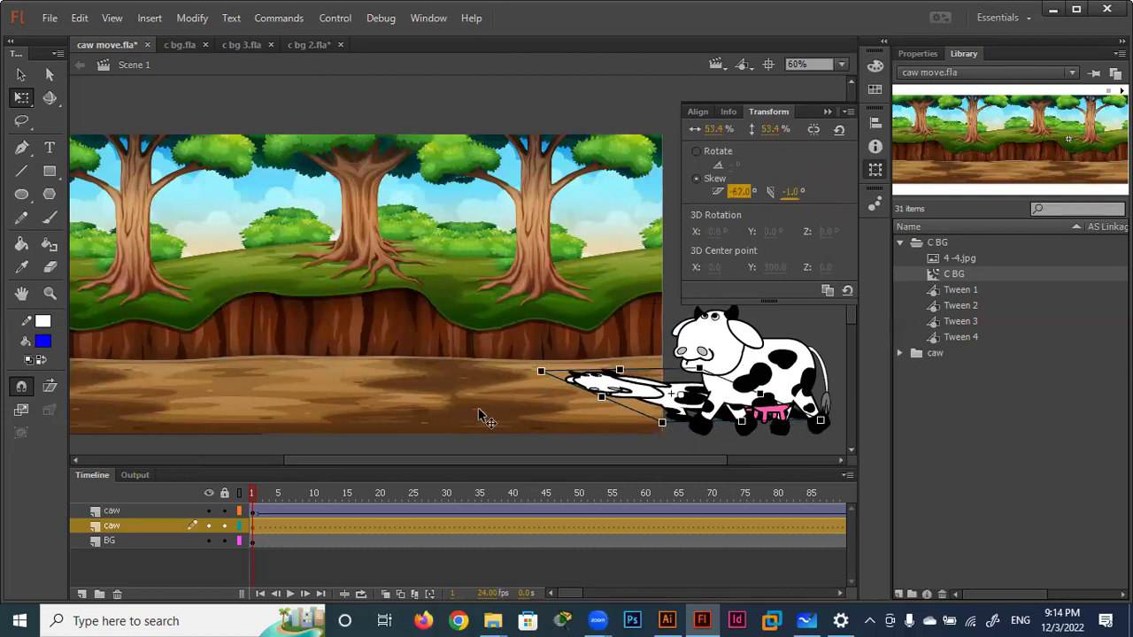
Nudge the shadow copy slightly down and left behind the cow.
click(490, 449)
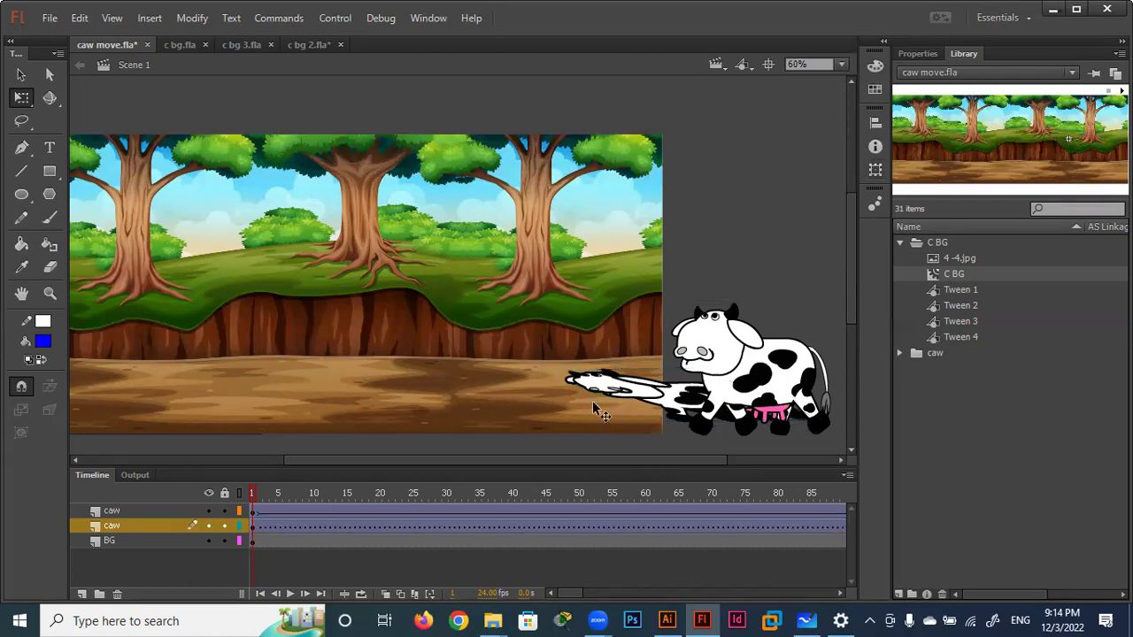
click(691, 409)
drag(691, 409, 682, 408)
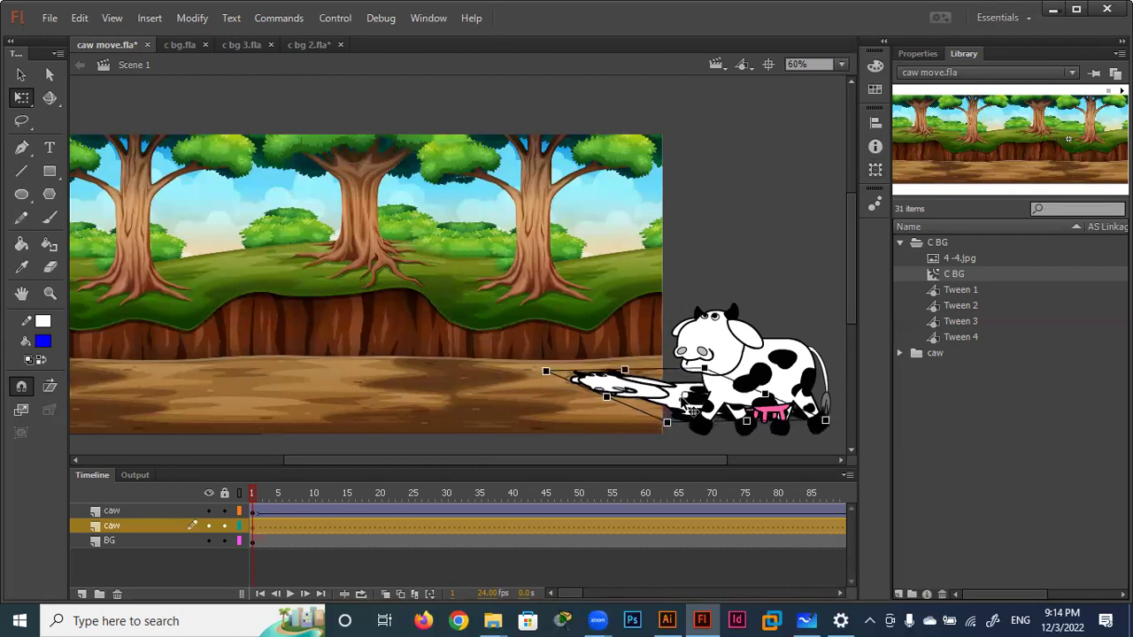
Extend both caw layers' frames out to about frame 357.
click(636, 434)
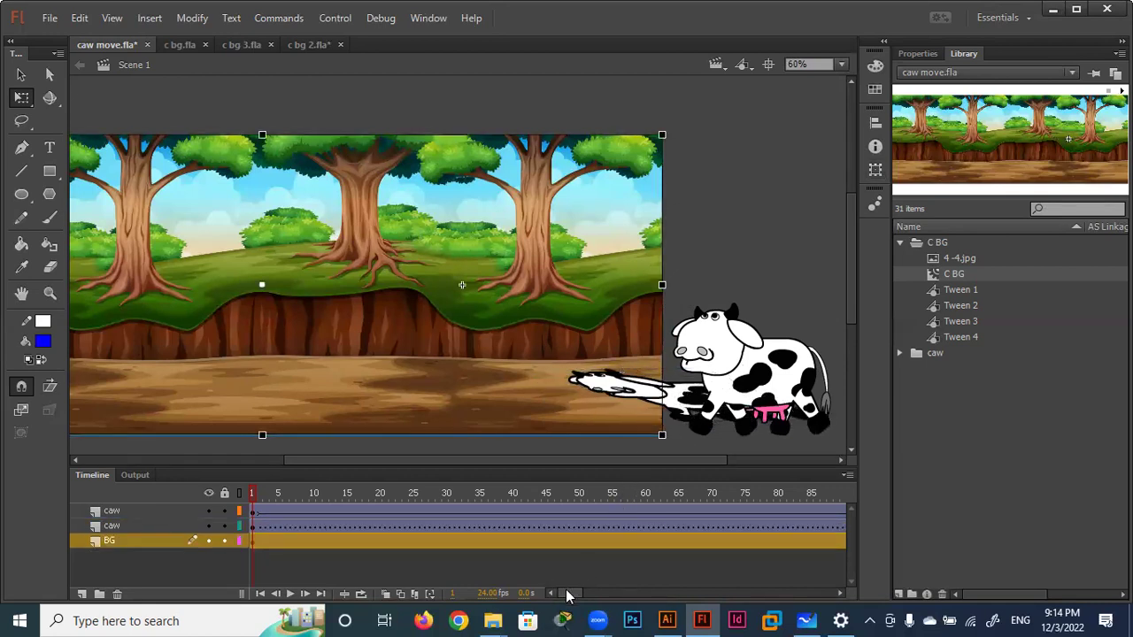
click(252, 521)
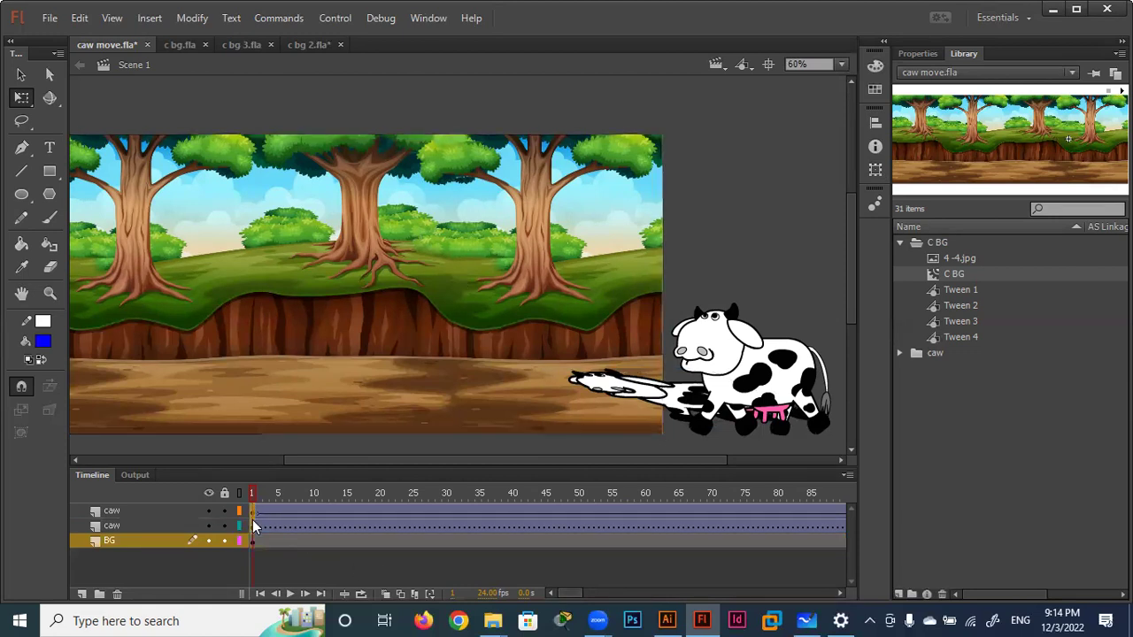
click(252, 525)
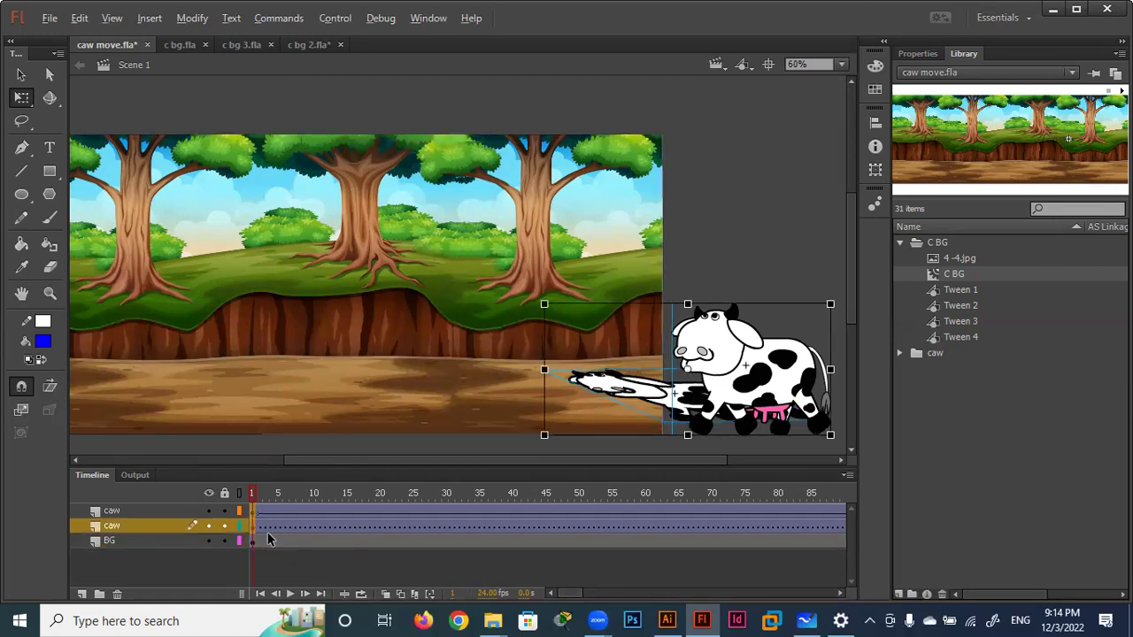
drag(252, 525, 892, 526)
drag(894, 525, 731, 522)
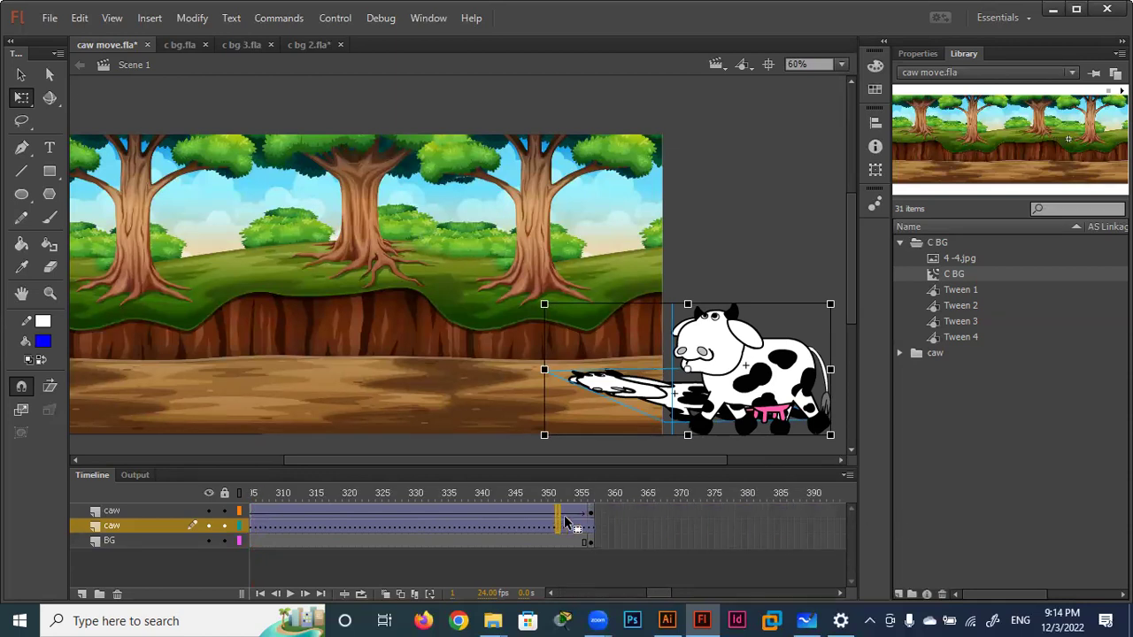
drag(731, 522, 590, 516)
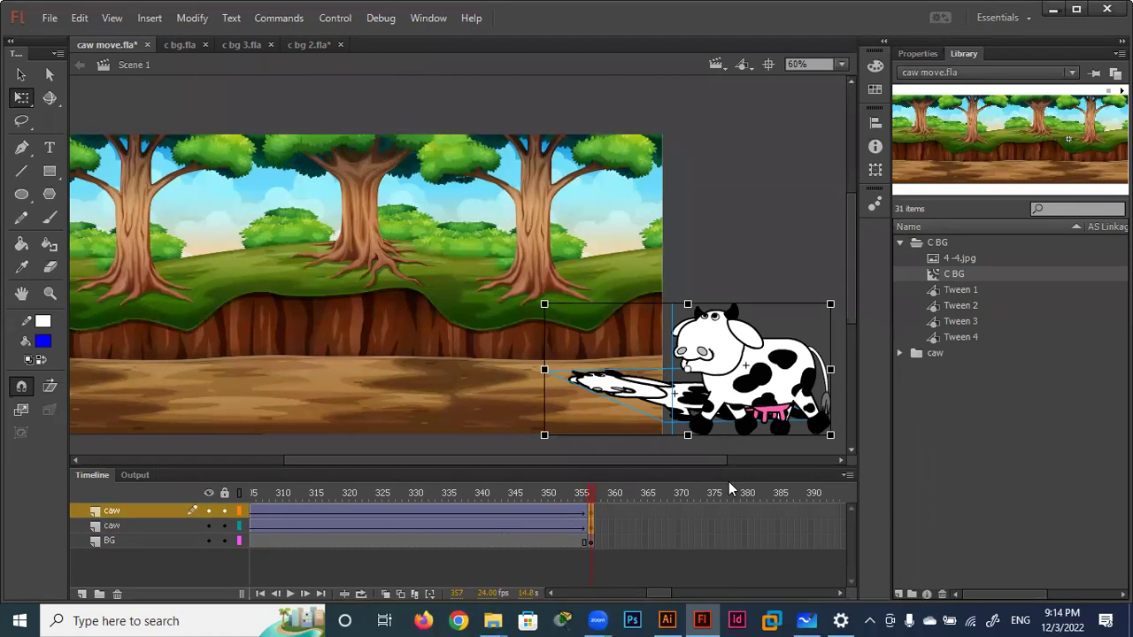
Outline the BG layer, place the cow at the stage's left edge at frame 357, and test the movie.
click(239, 540)
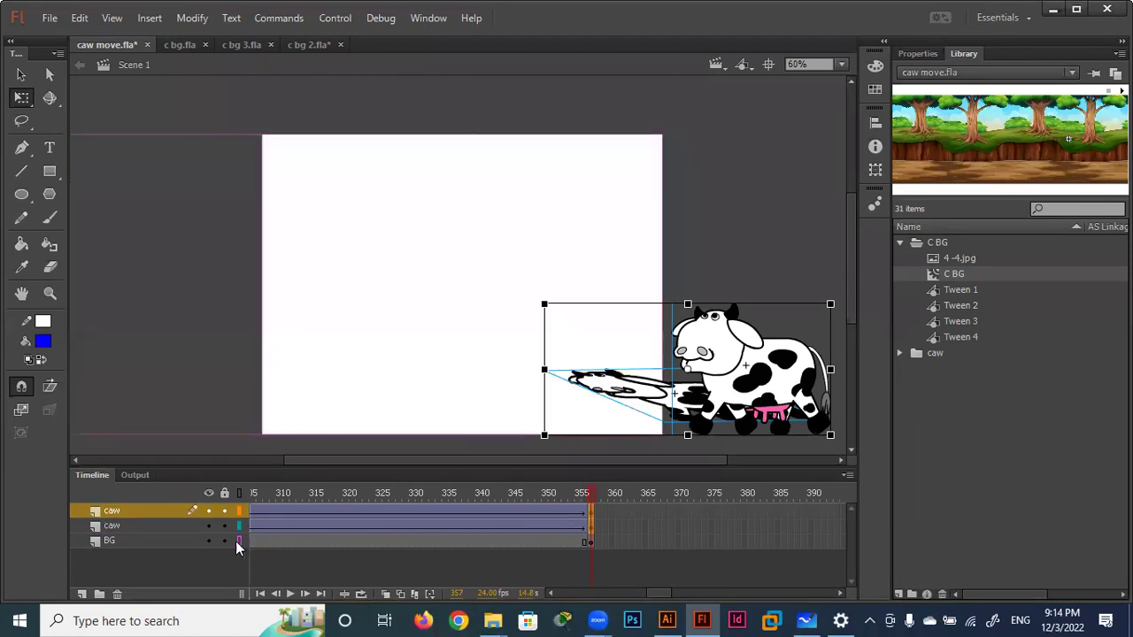
drag(751, 400, 172, 393)
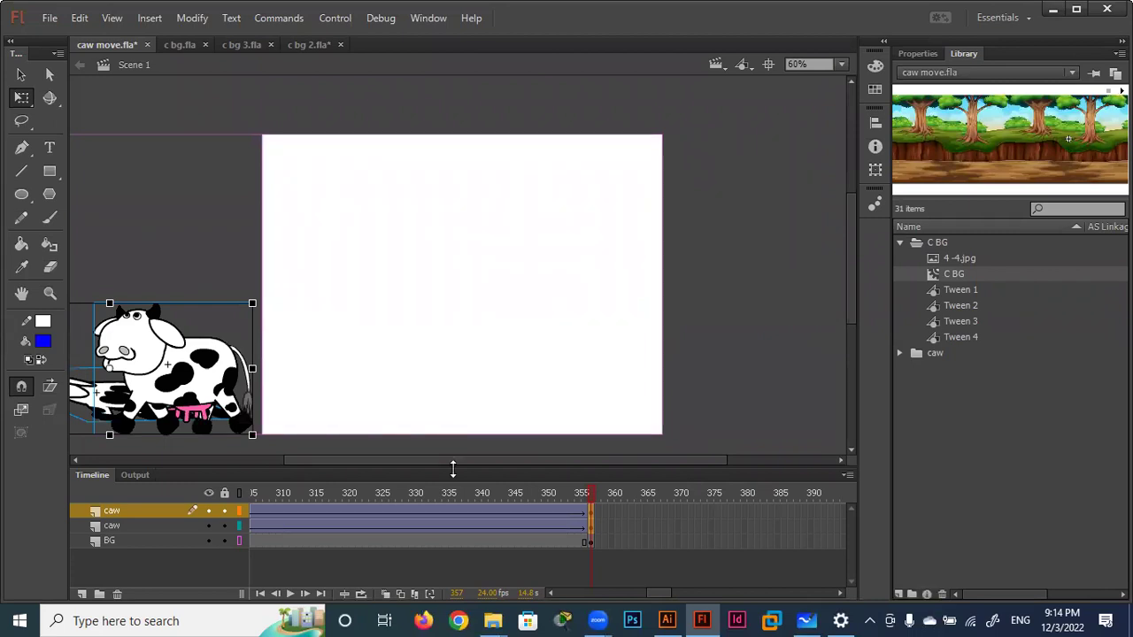
key(ctrl+Return)
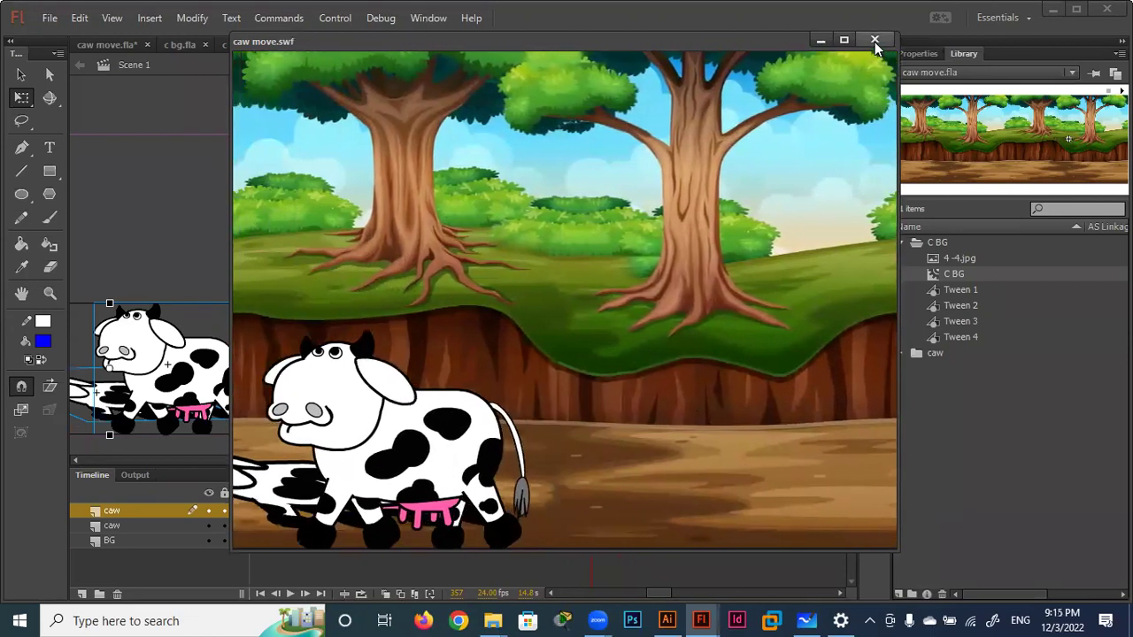
click(875, 40)
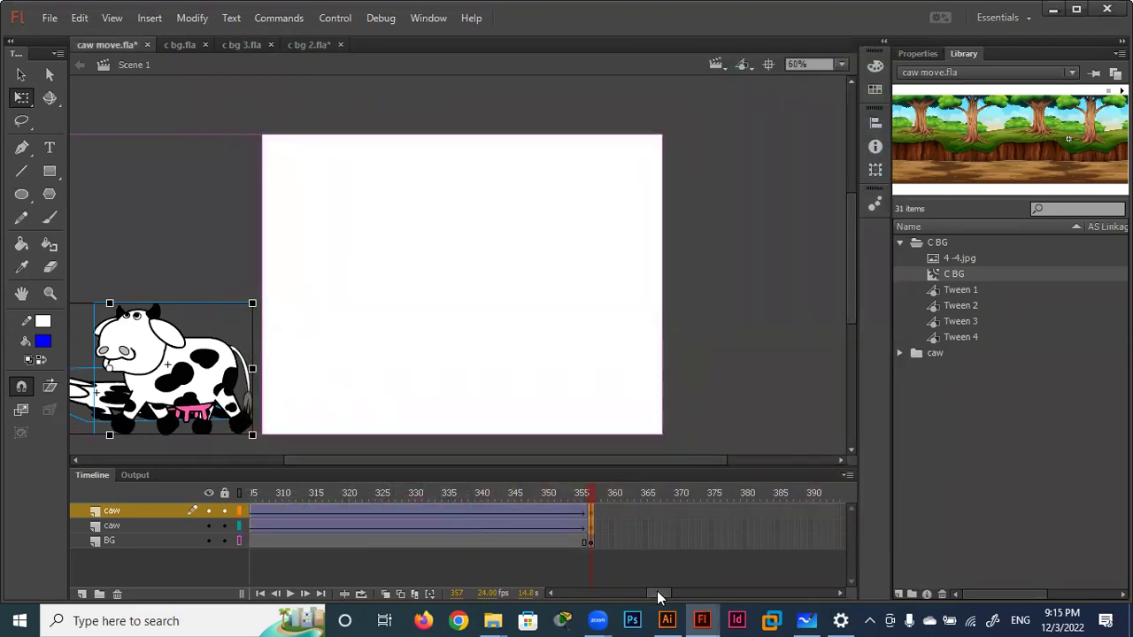
drag(657, 595, 423, 596)
Change the shadow's Color Effect from Alpha to a 100% dark grey Tint.
click(253, 525)
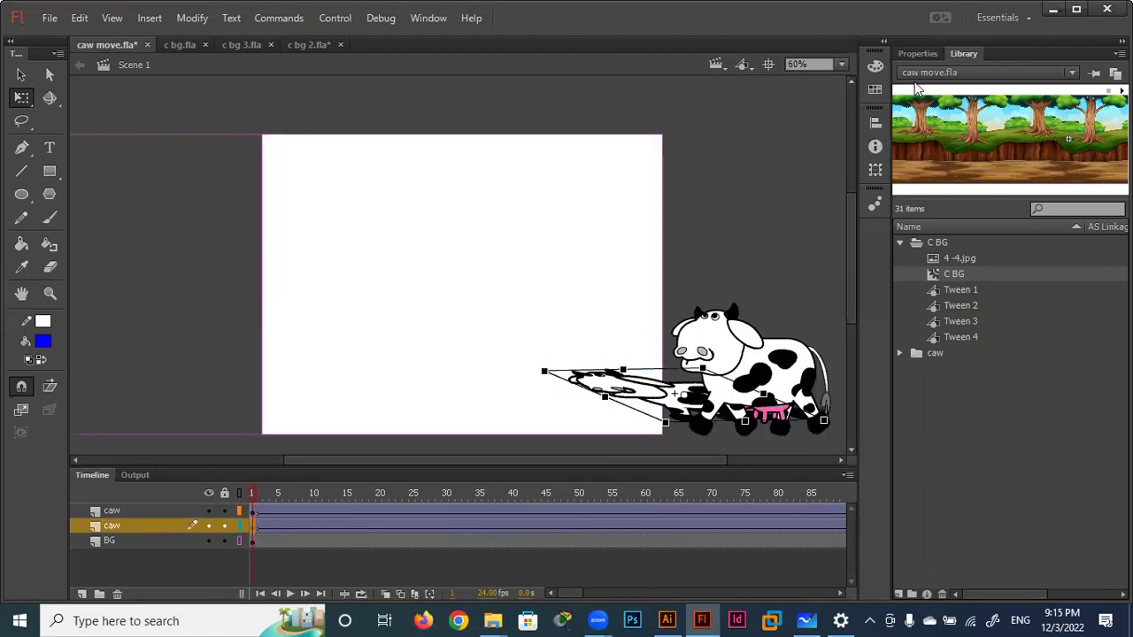
click(921, 53)
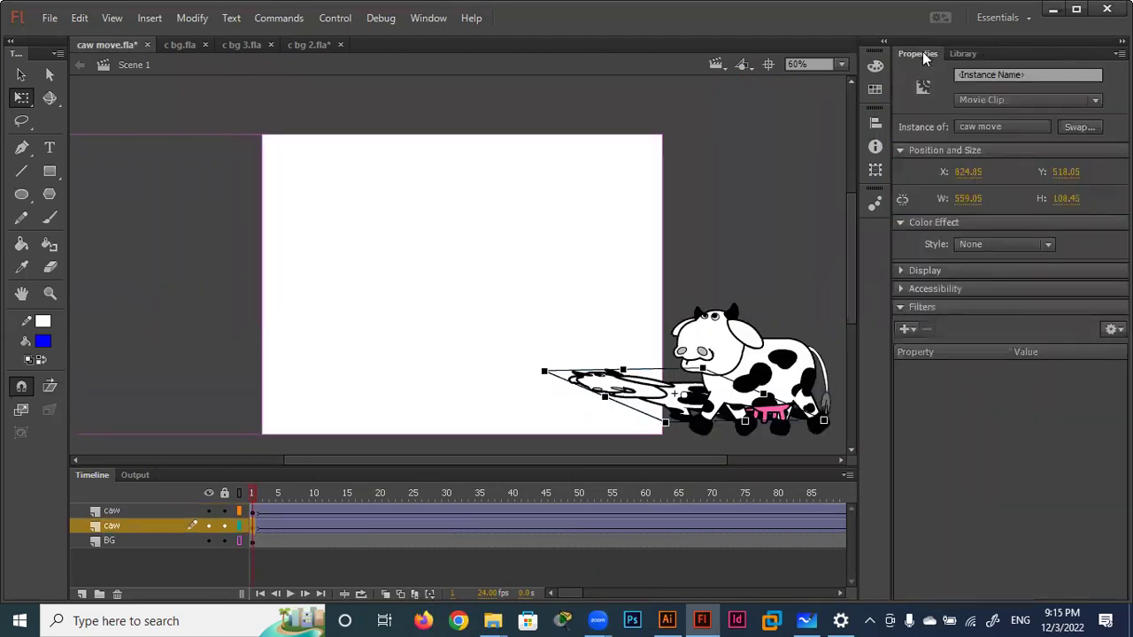
click(1027, 245)
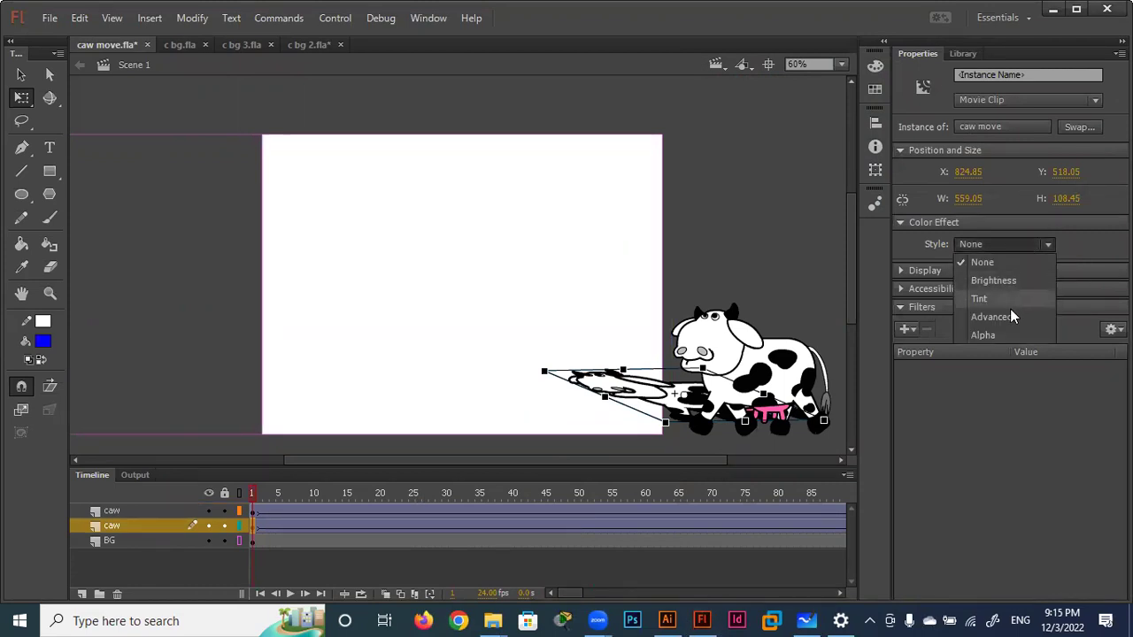
click(988, 300)
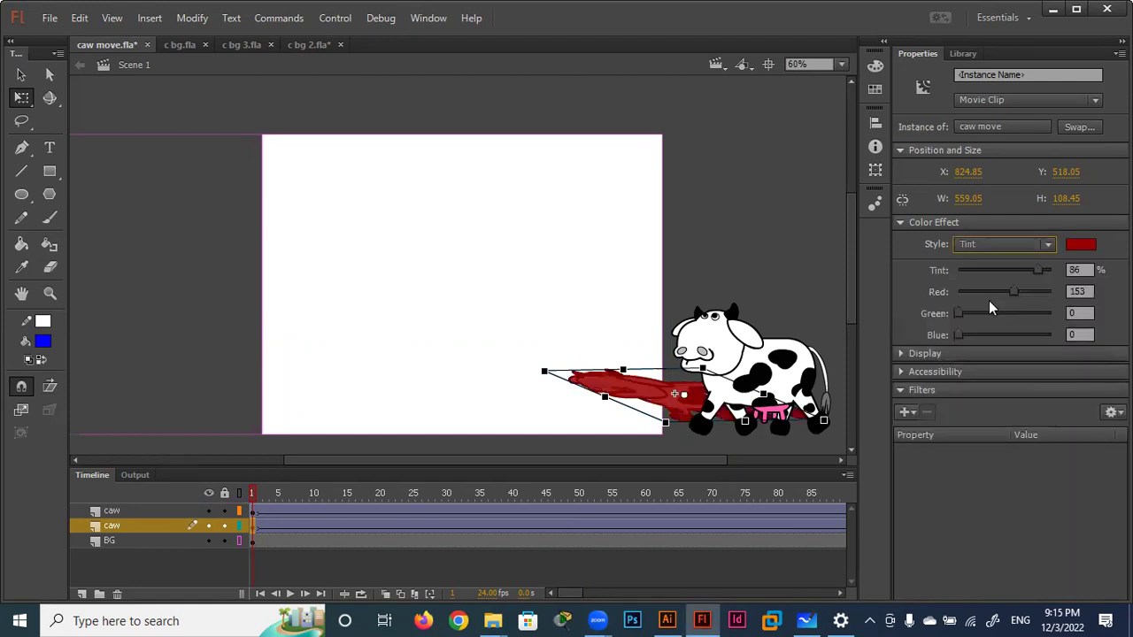
click(1082, 244)
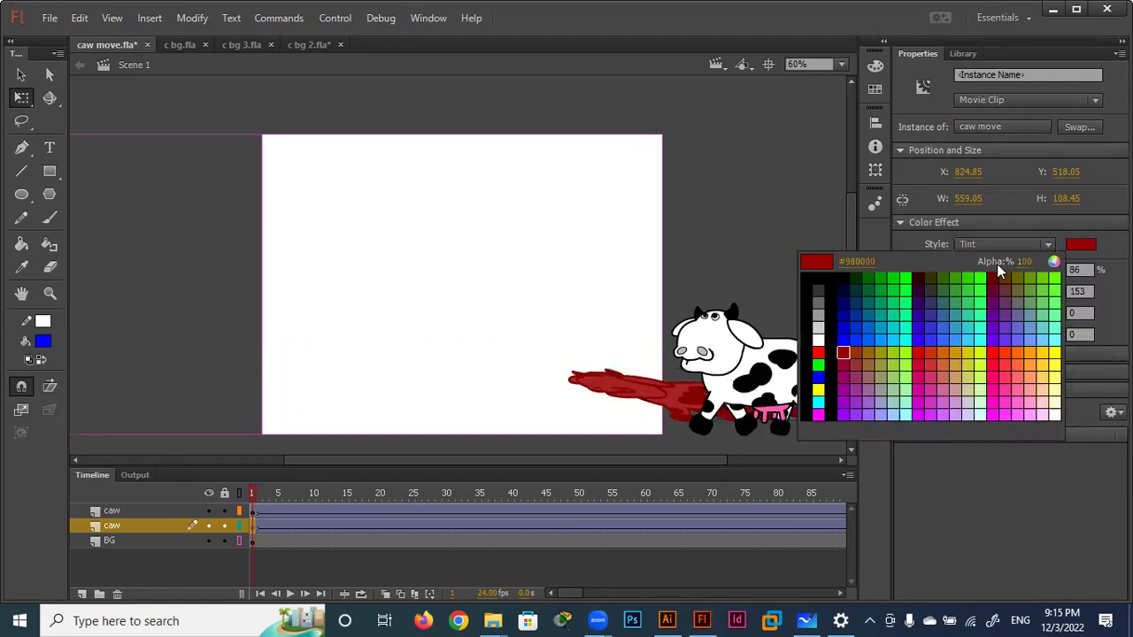
click(841, 278)
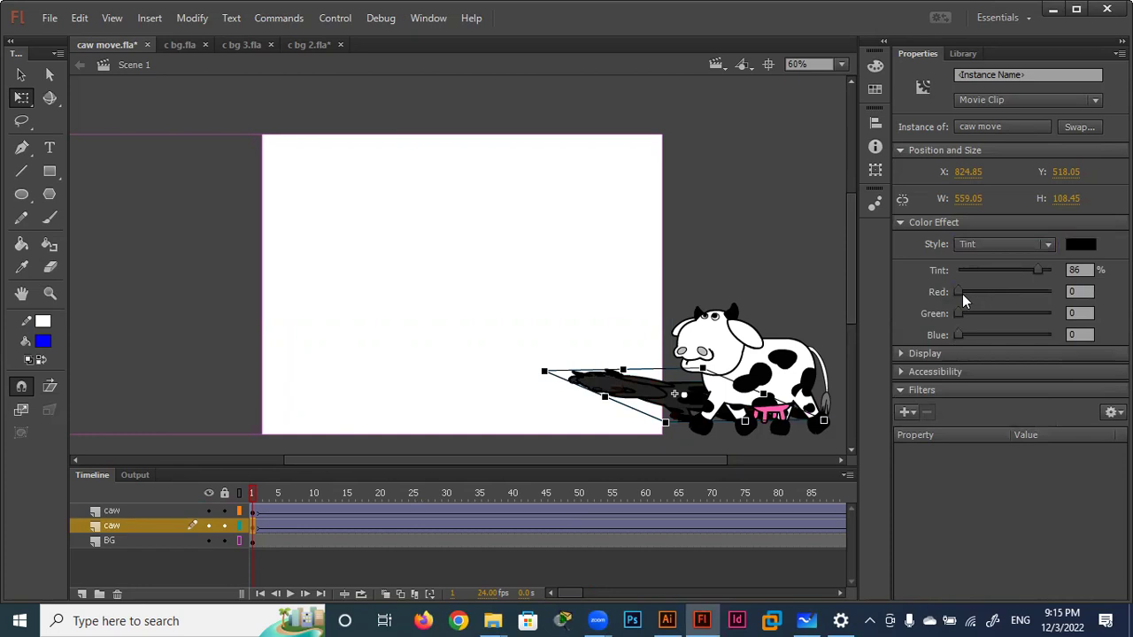
drag(959, 292, 1073, 293)
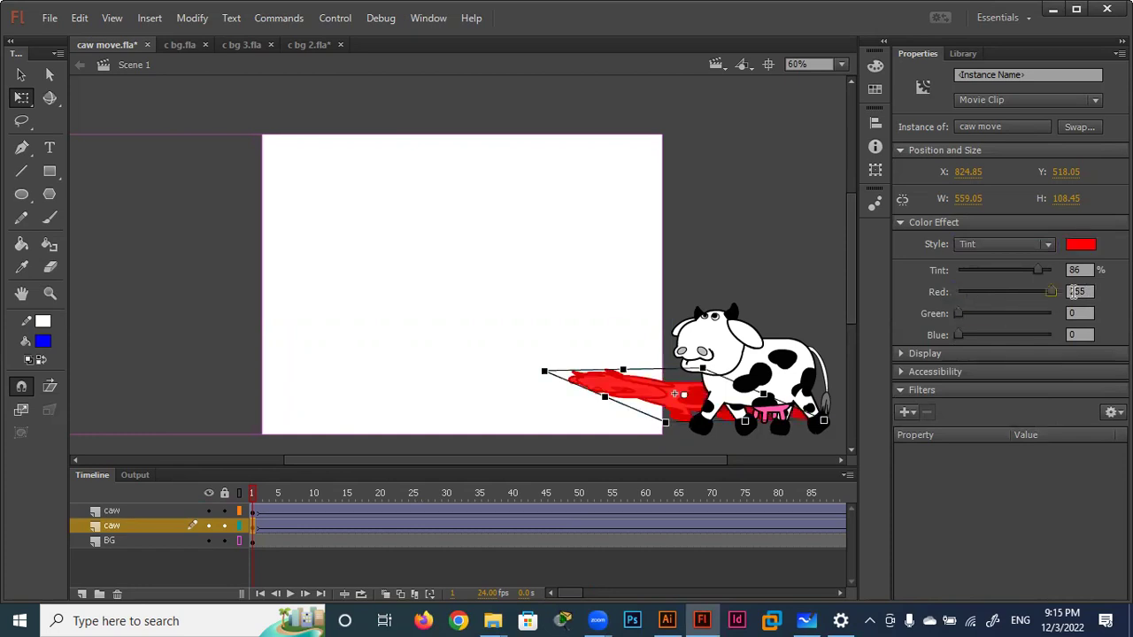
drag(1048, 299, 904, 290)
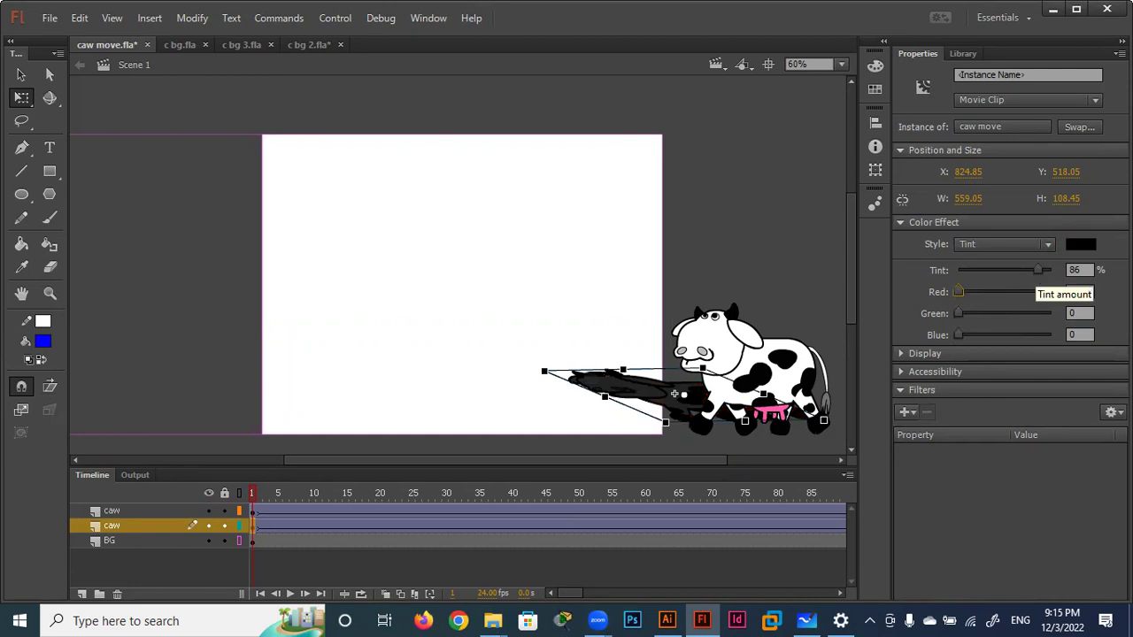
drag(1038, 270, 1053, 270)
click(1078, 246)
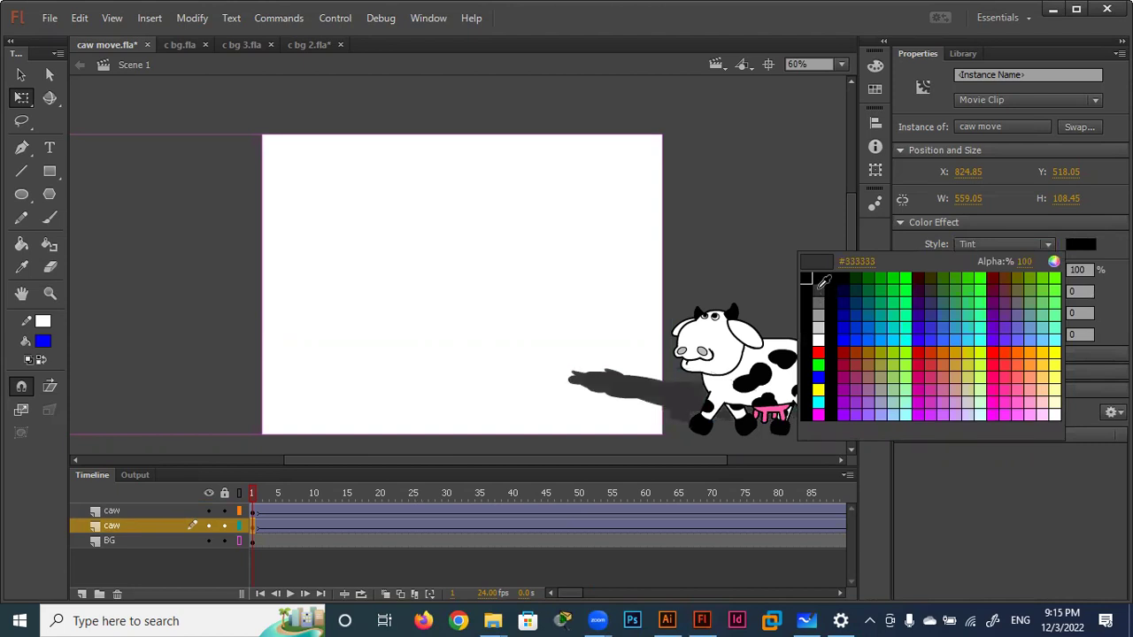
click(819, 286)
click(739, 274)
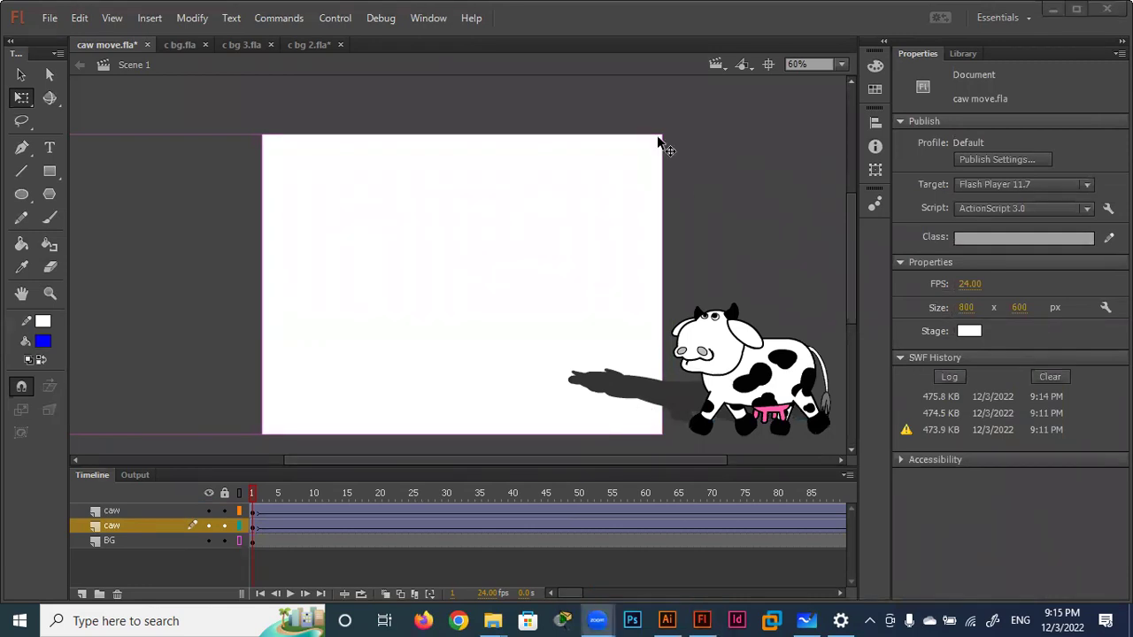
Briefly try 10% Alpha on the shadow, then switch it back to the grey Tint.
click(661, 396)
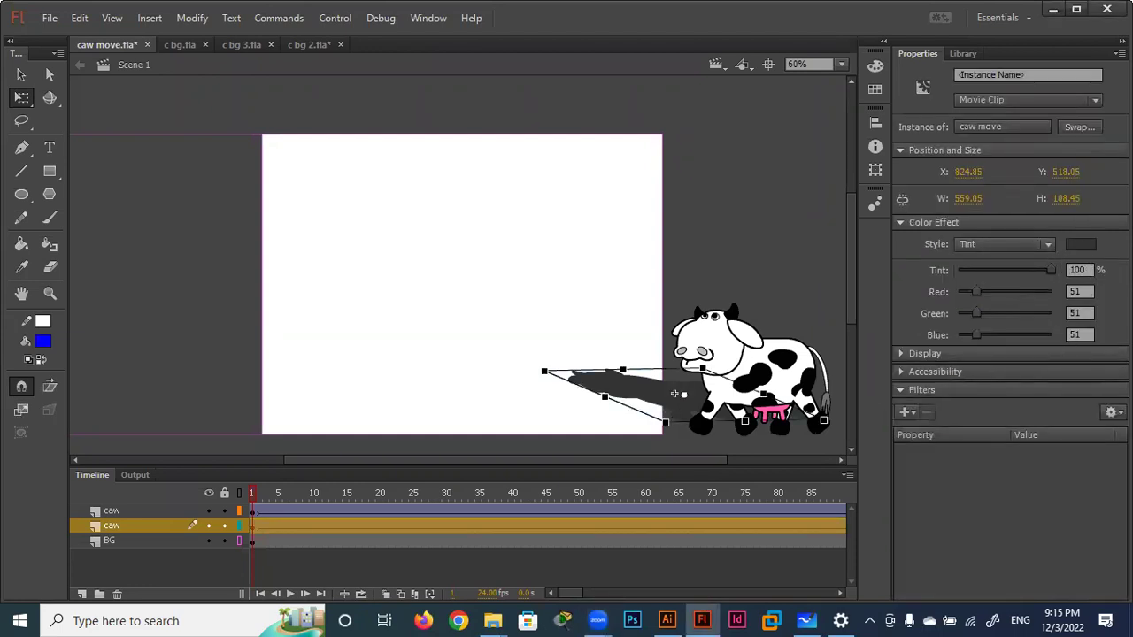
click(1048, 244)
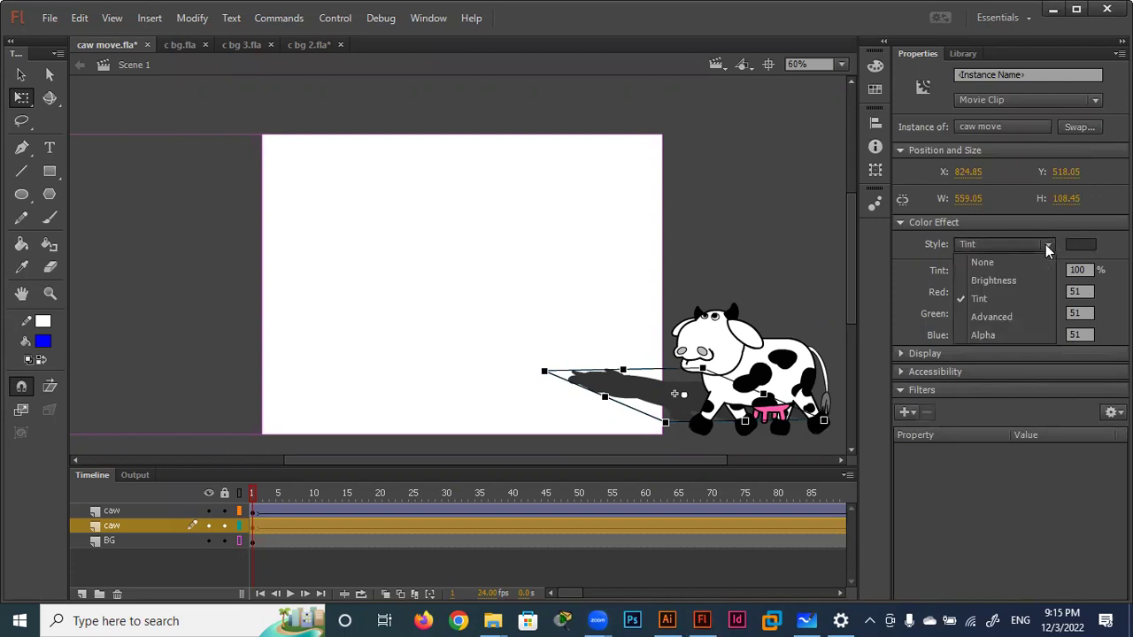
click(1022, 295)
click(1004, 339)
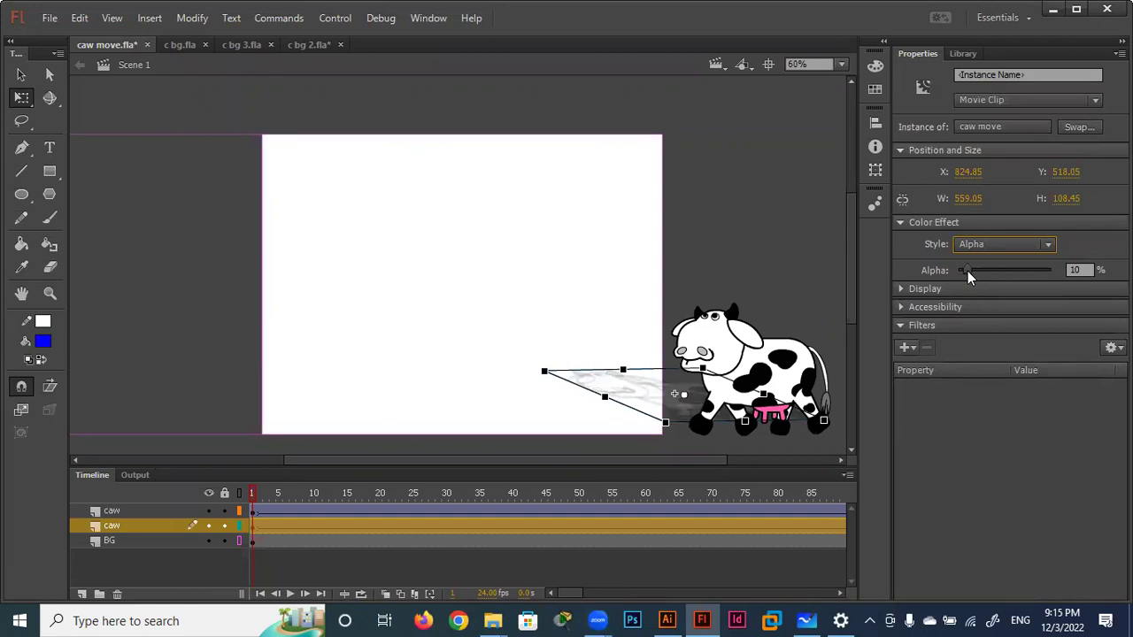
click(1030, 246)
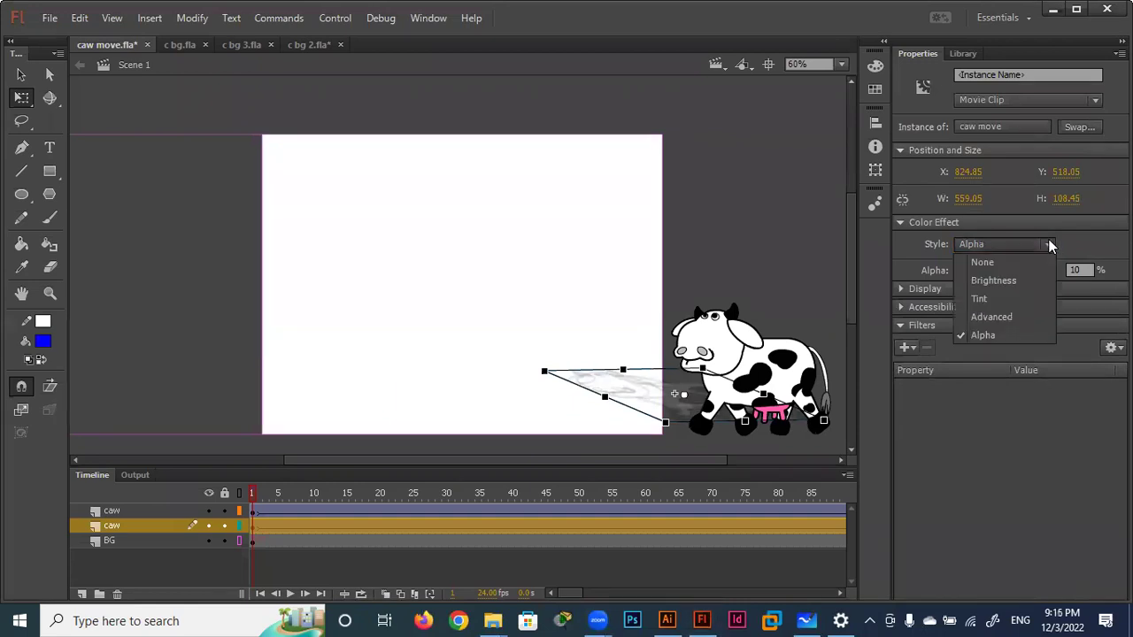
click(997, 298)
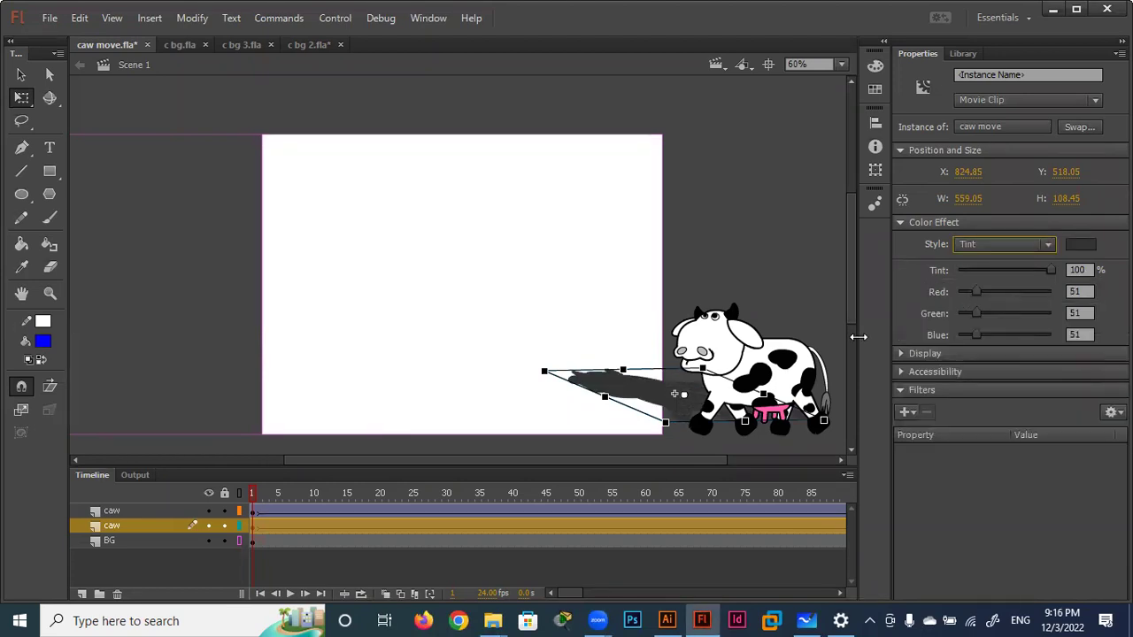
click(734, 275)
Add a High-quality Blur filter of 11 px on both axes to the grey shadow.
click(643, 383)
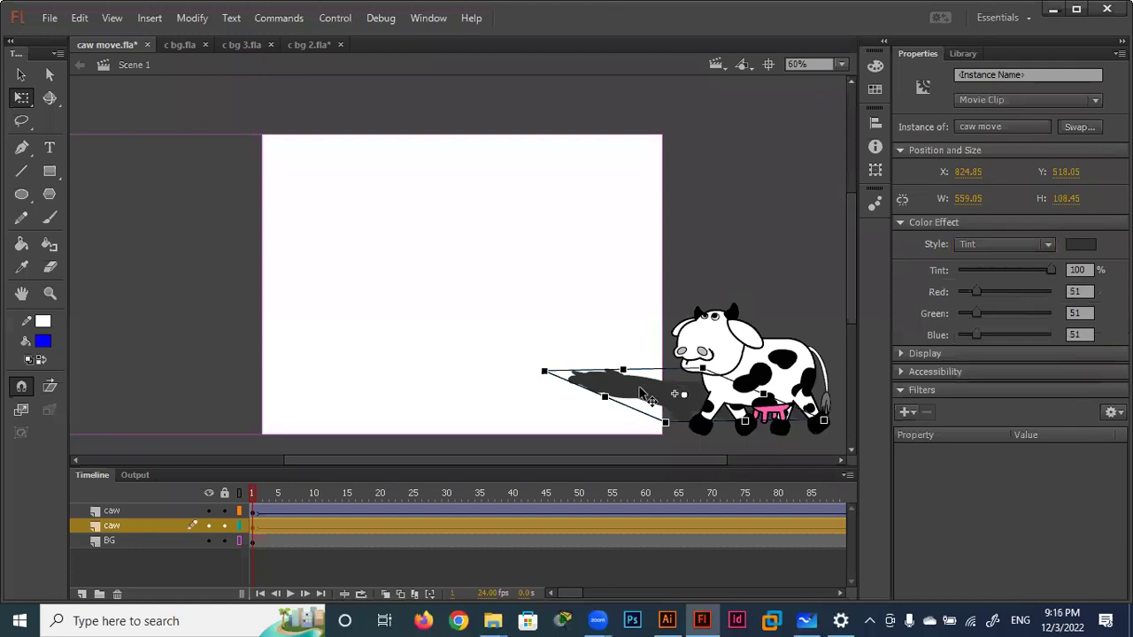
click(915, 413)
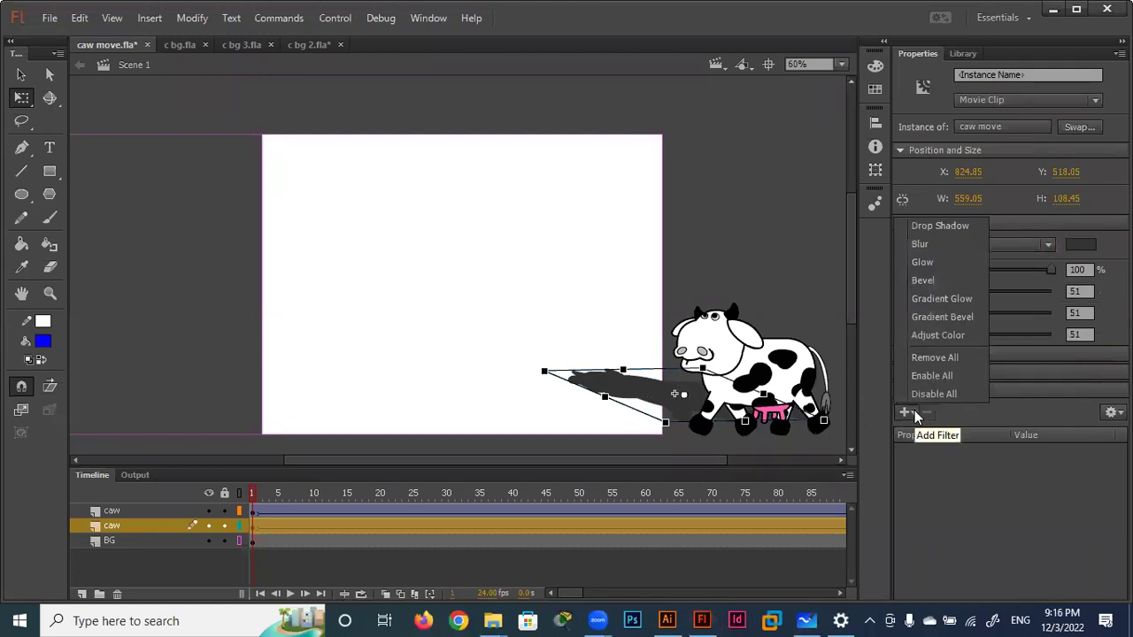
click(918, 246)
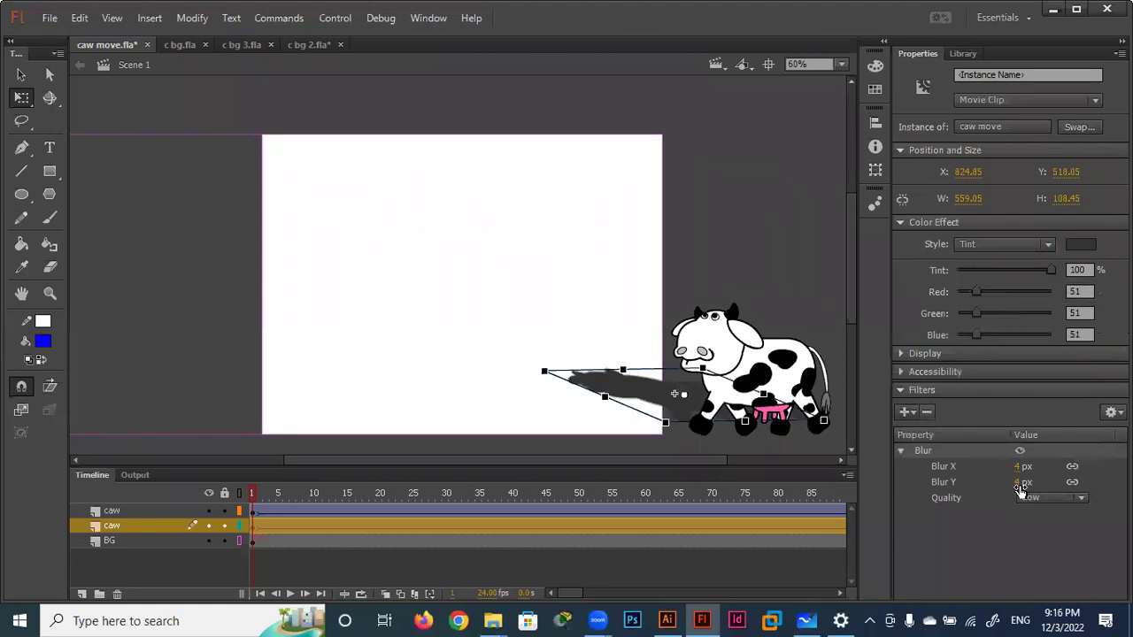
click(1080, 495)
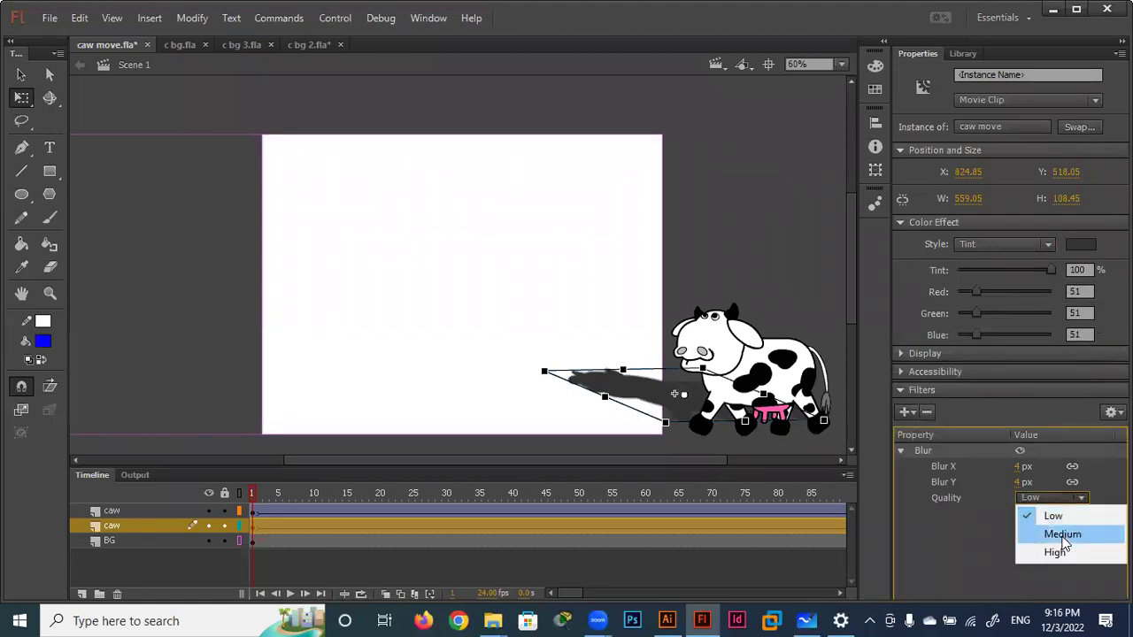
click(1060, 553)
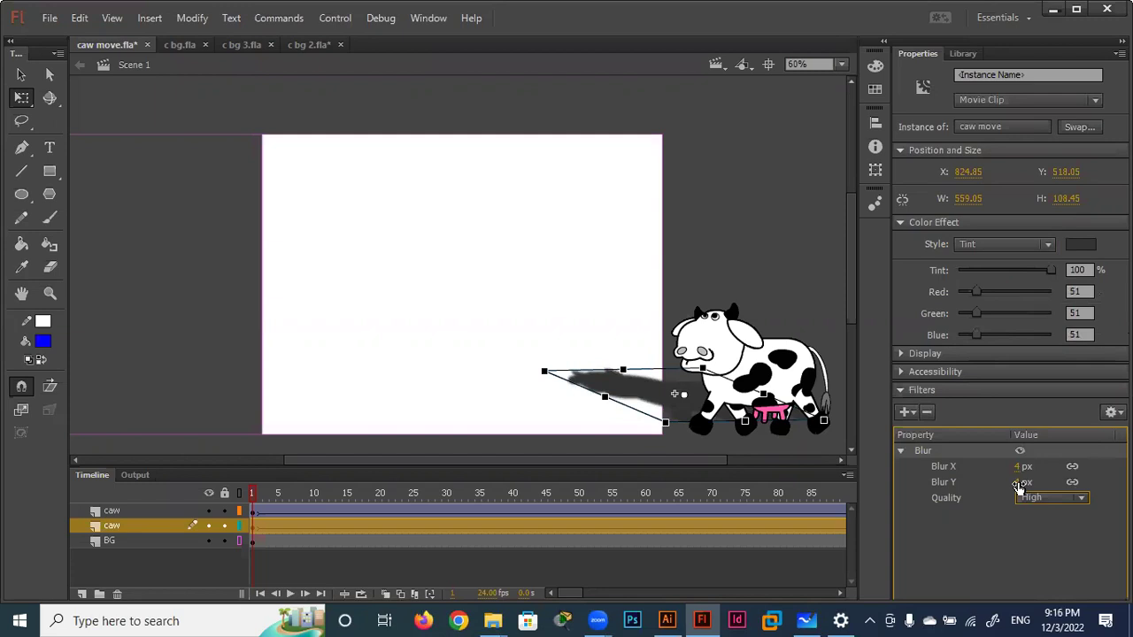
drag(1018, 485, 1025, 482)
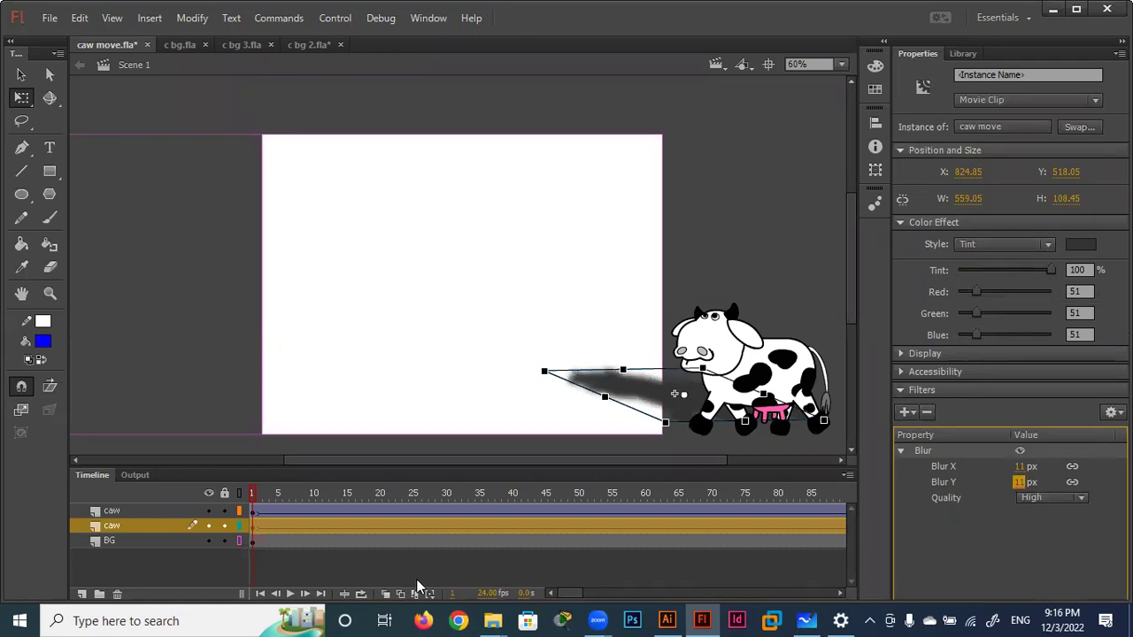
drag(566, 593, 655, 590)
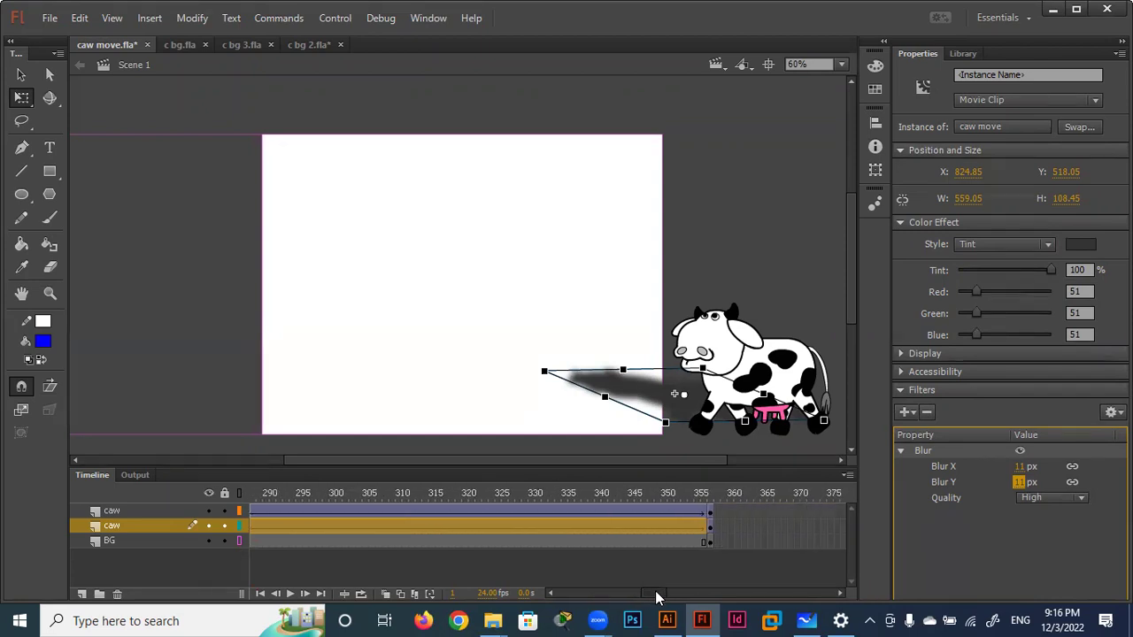
Extend the cow and shadow layers' tween frames to end at frame 356.
click(708, 525)
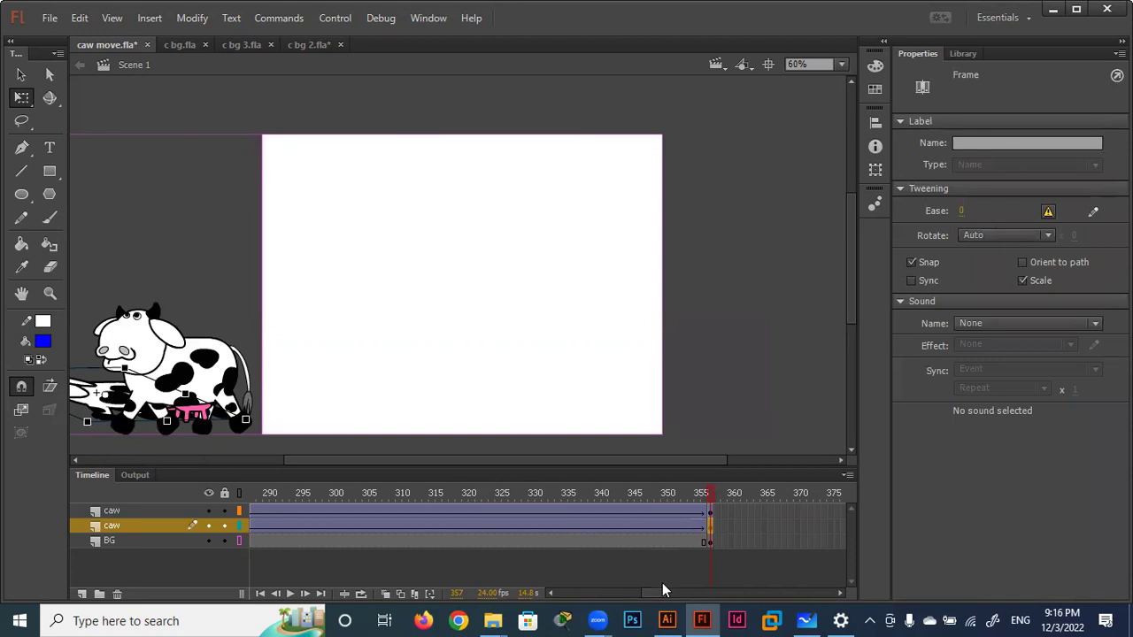
drag(648, 593, 576, 593)
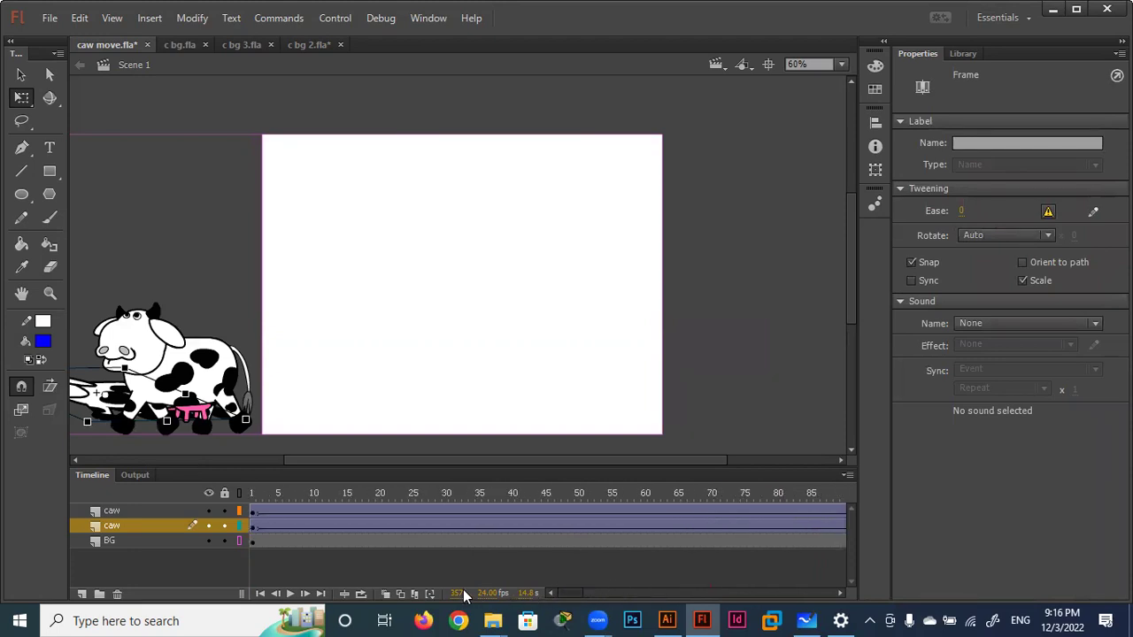
click(256, 531)
drag(254, 531, 252, 524)
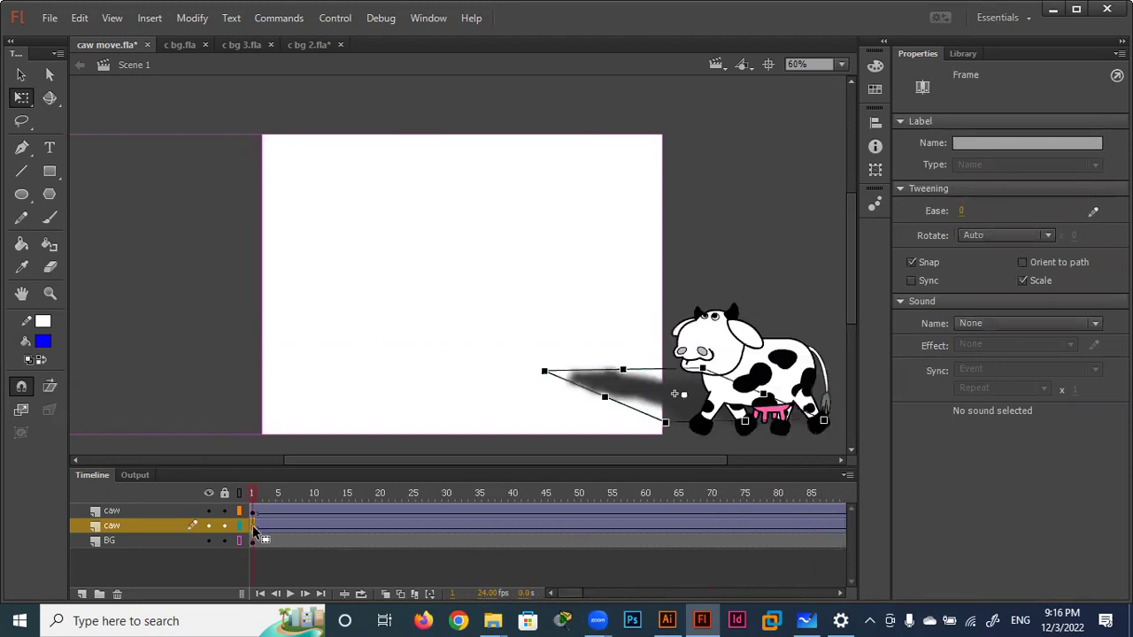
click(251, 524)
click(250, 519)
click(252, 512)
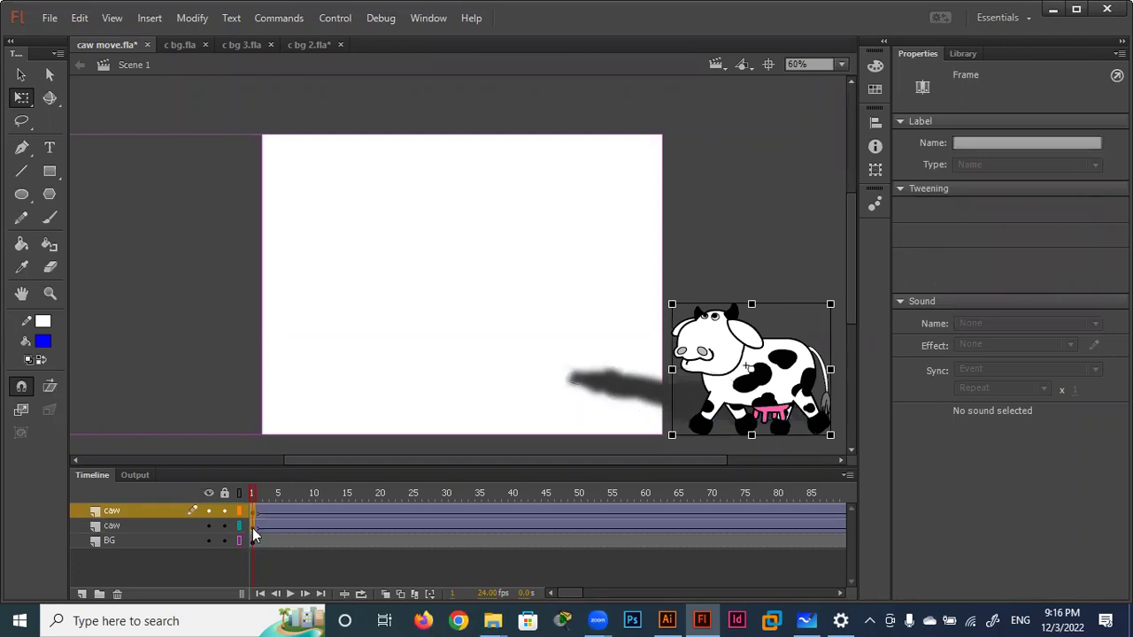
click(253, 526)
drag(253, 531, 876, 523)
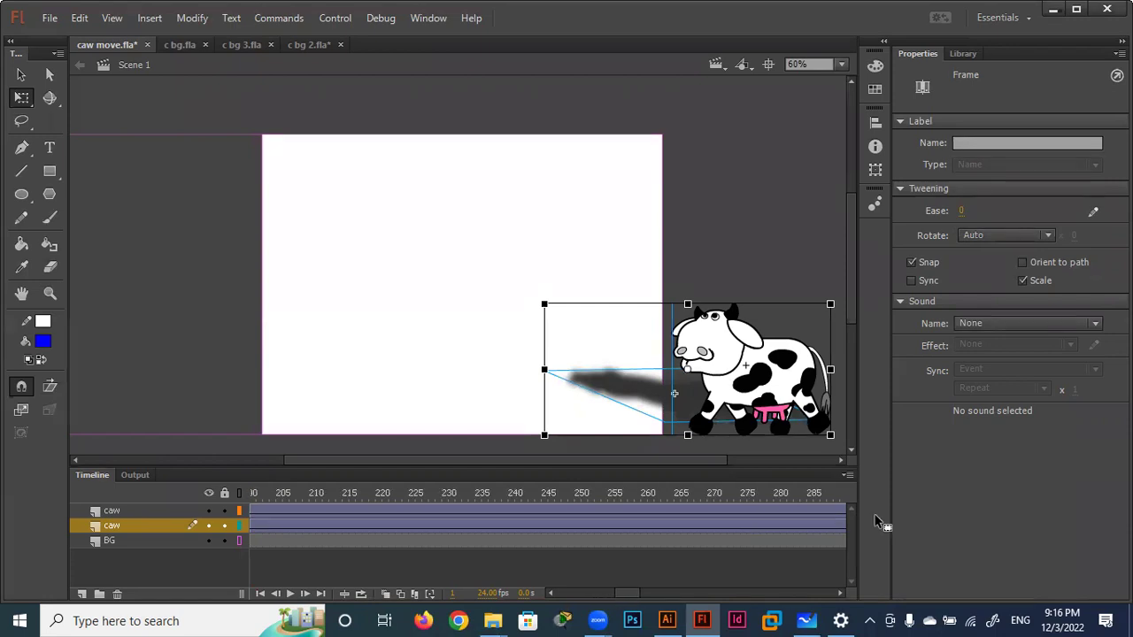
drag(876, 522, 626, 518)
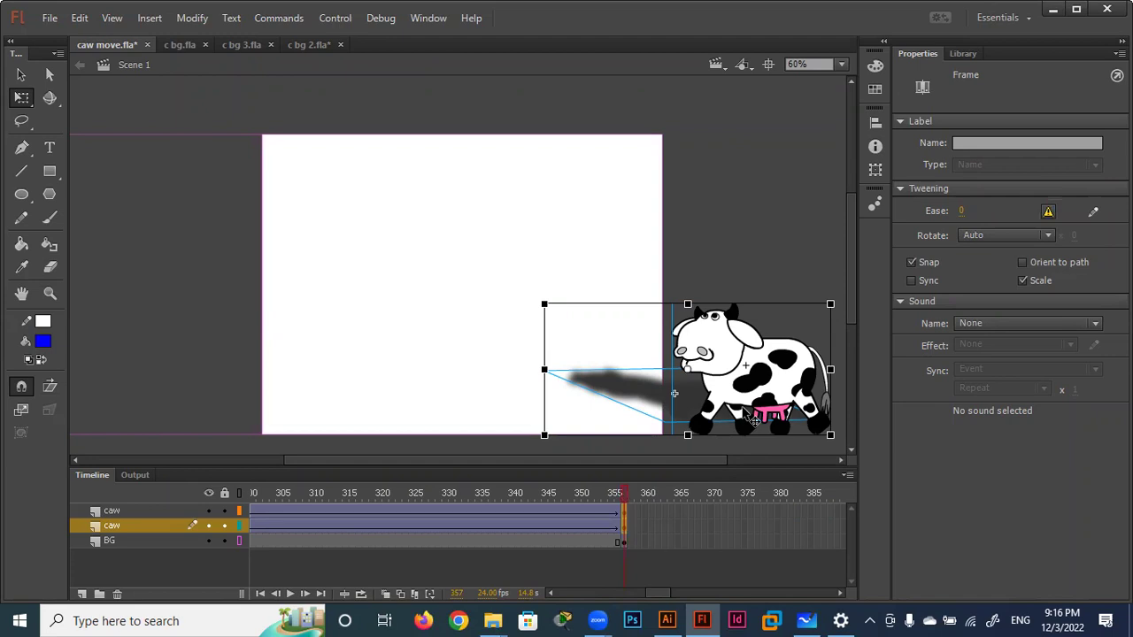
Move the cow and shadow to the stage's left edge, preview, and nudge the shadow up.
mouse_move(751, 417)
mouse_down()
mouse_move(185, 393)
mouse_move(212, 387)
mouse_move(208, 379)
mouse_up()
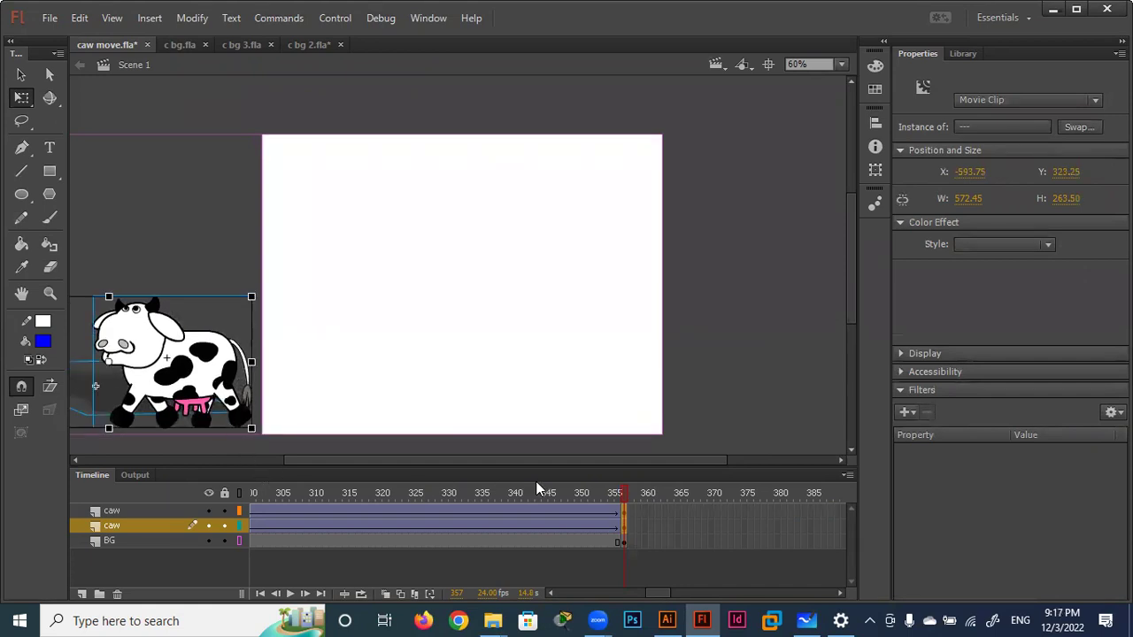
key(Return)
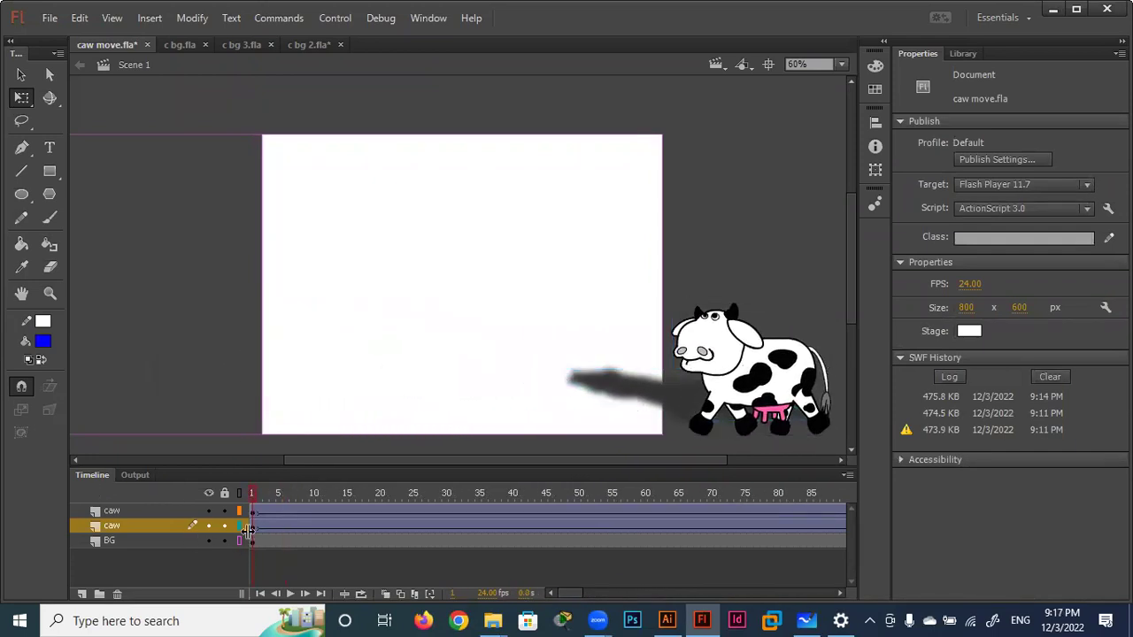
click(252, 514)
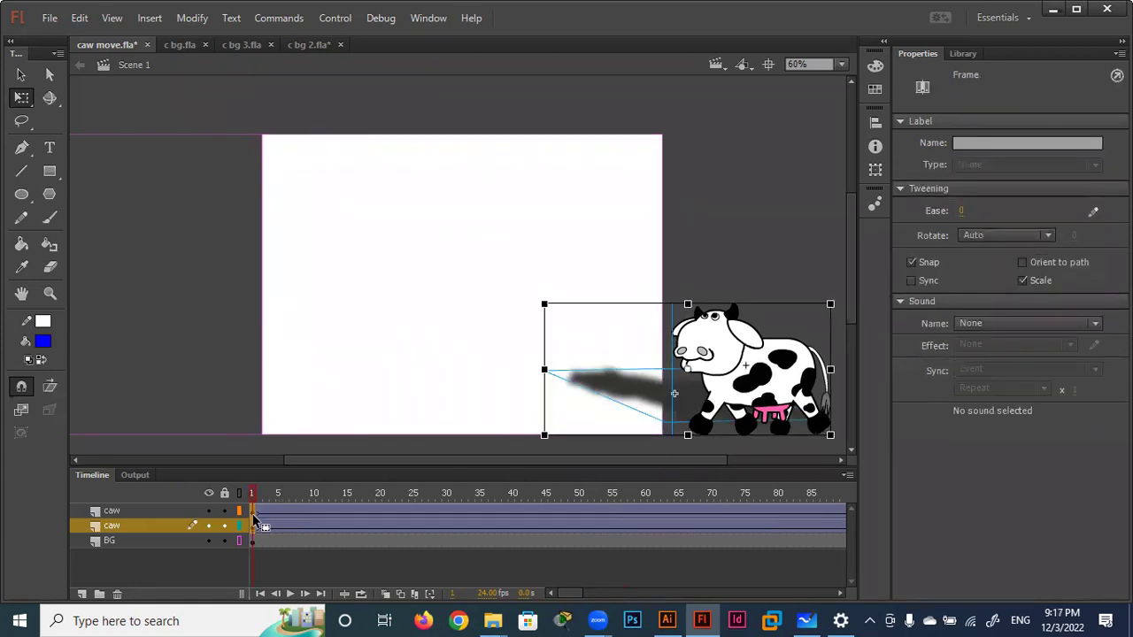
key(Up)
key(Up)
key(Up)
key(Up)
key(Up)
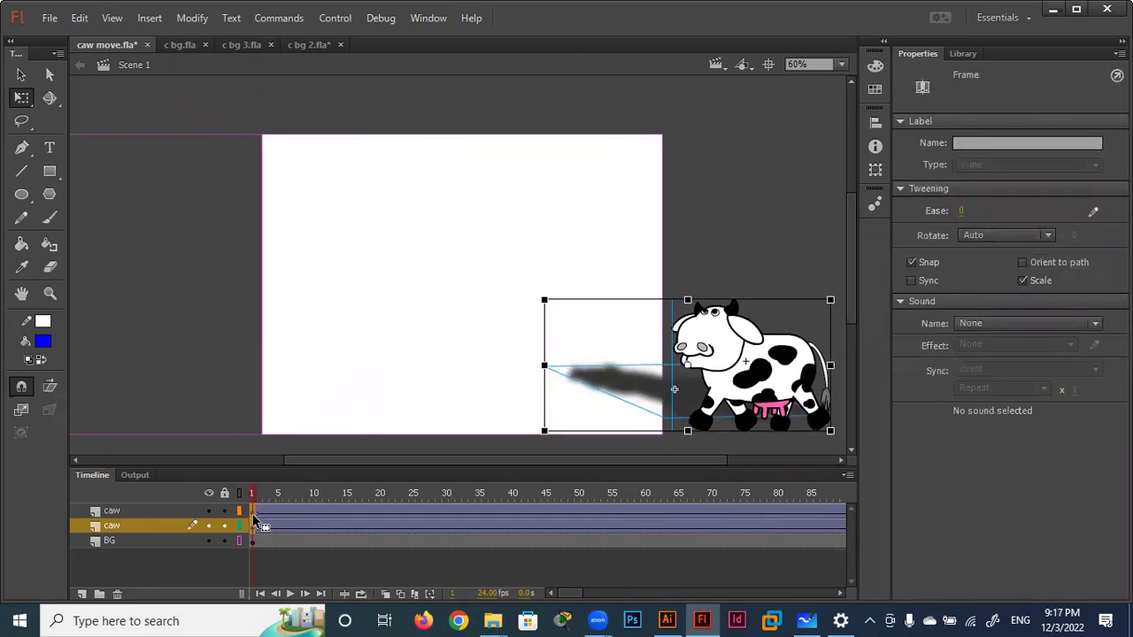
click(755, 252)
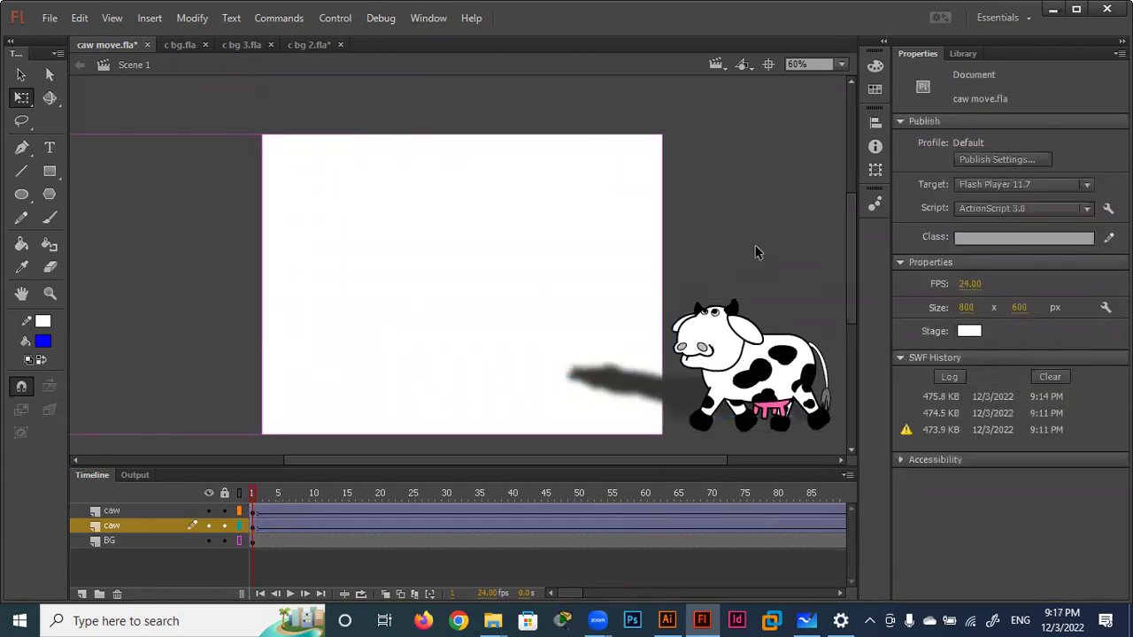
key(ctrl+Return)
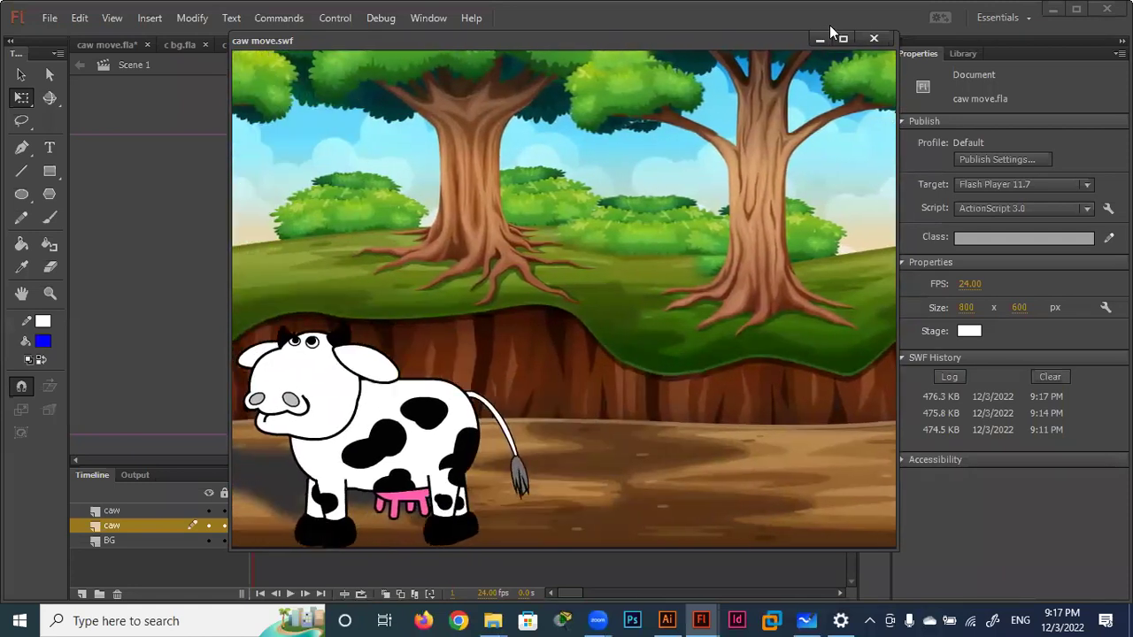
key(ctrl+w)
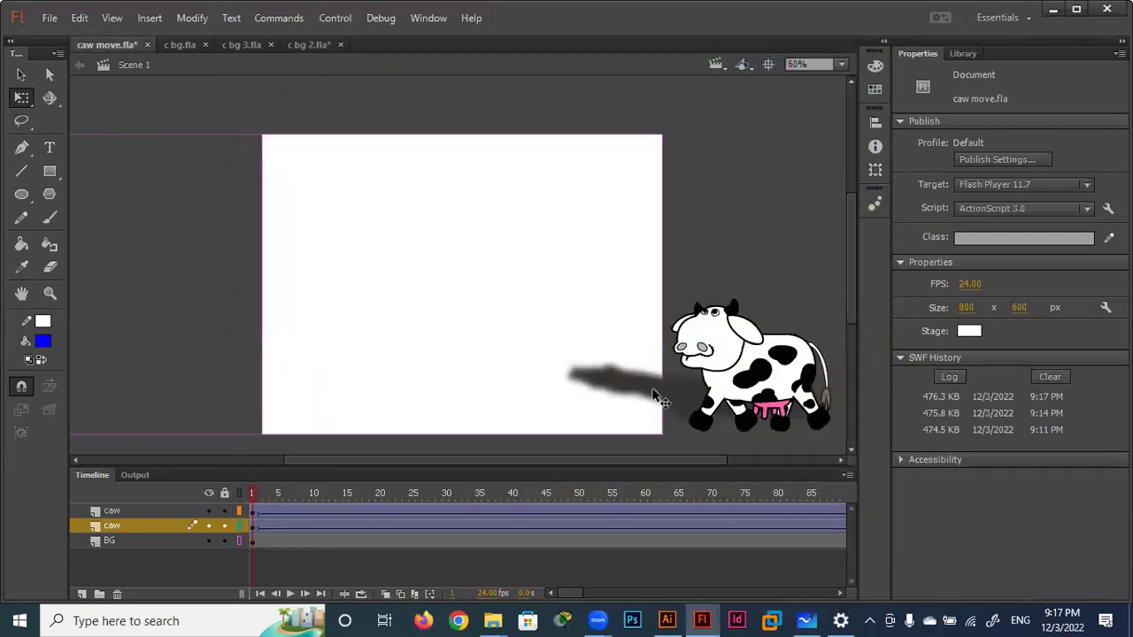
click(656, 393)
Set the shadow's Blur X and Y to 4 px at frame 1.
mouse_move(1023, 485)
mouse_down()
mouse_move(993, 481)
mouse_move(1004, 481)
mouse_up()
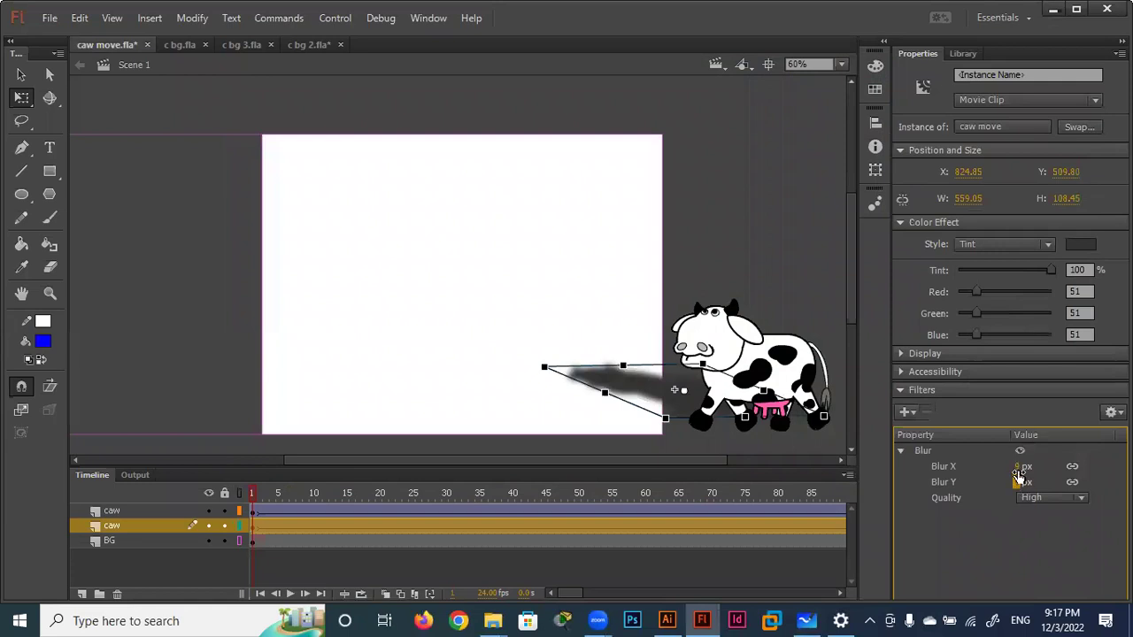
click(1018, 468)
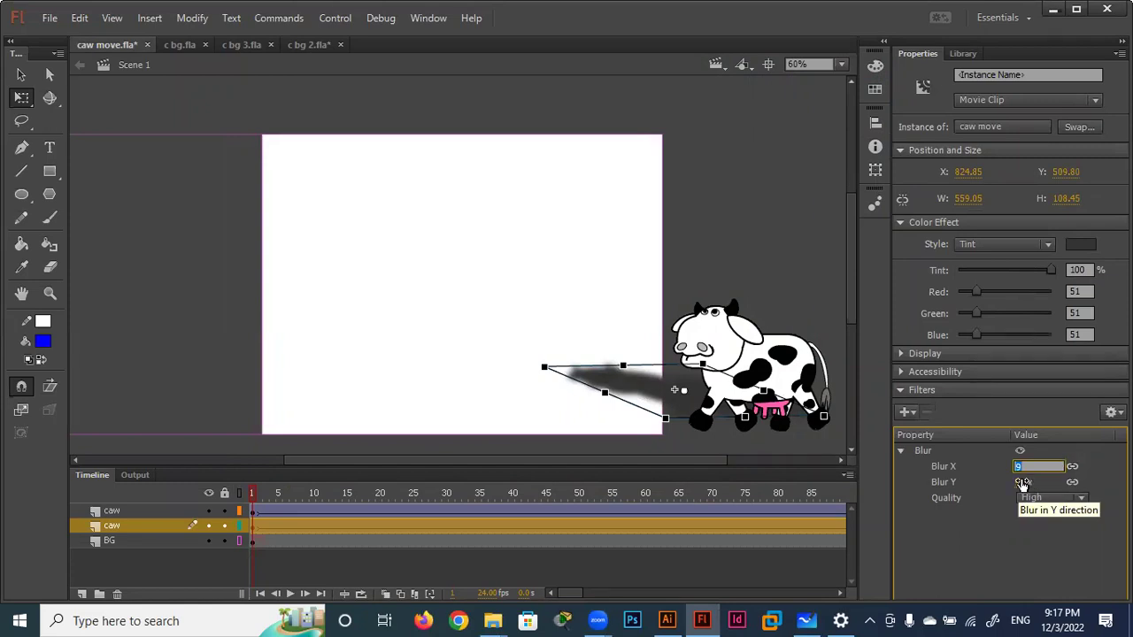
text(4)
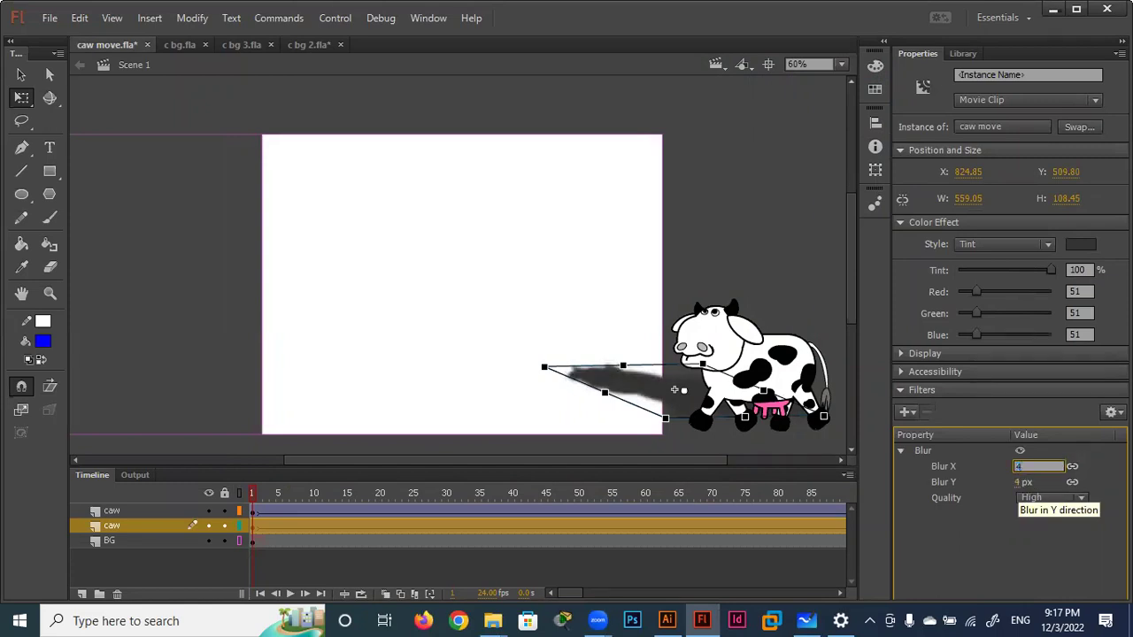
click(771, 256)
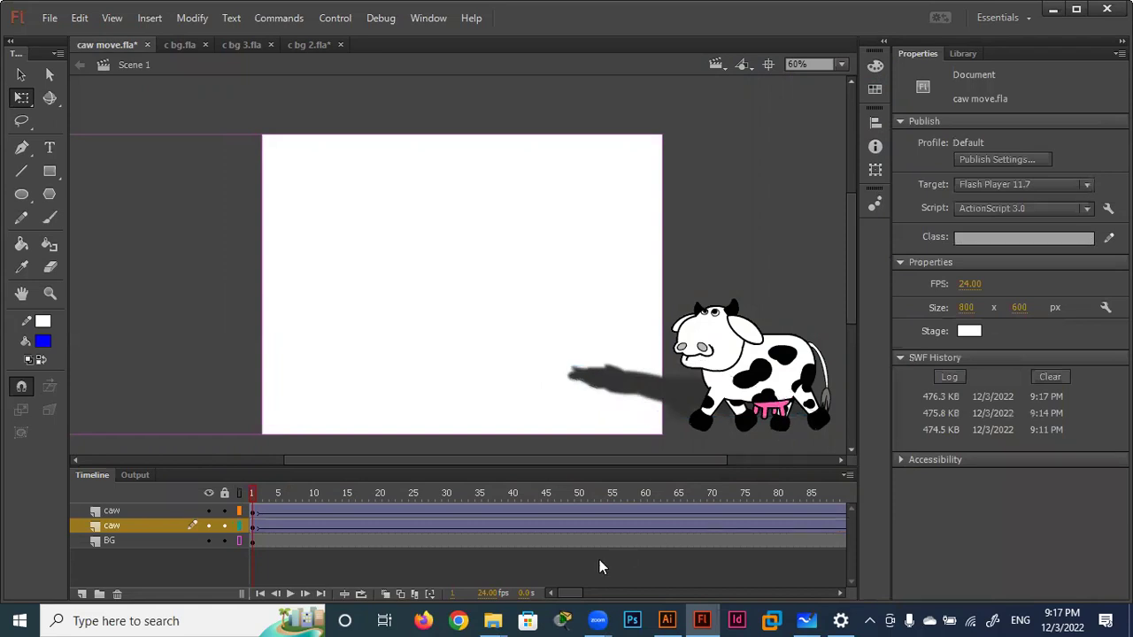
mouse_move(574, 593)
mouse_down()
mouse_move(646, 595)
mouse_move(658, 537)
mouse_up()
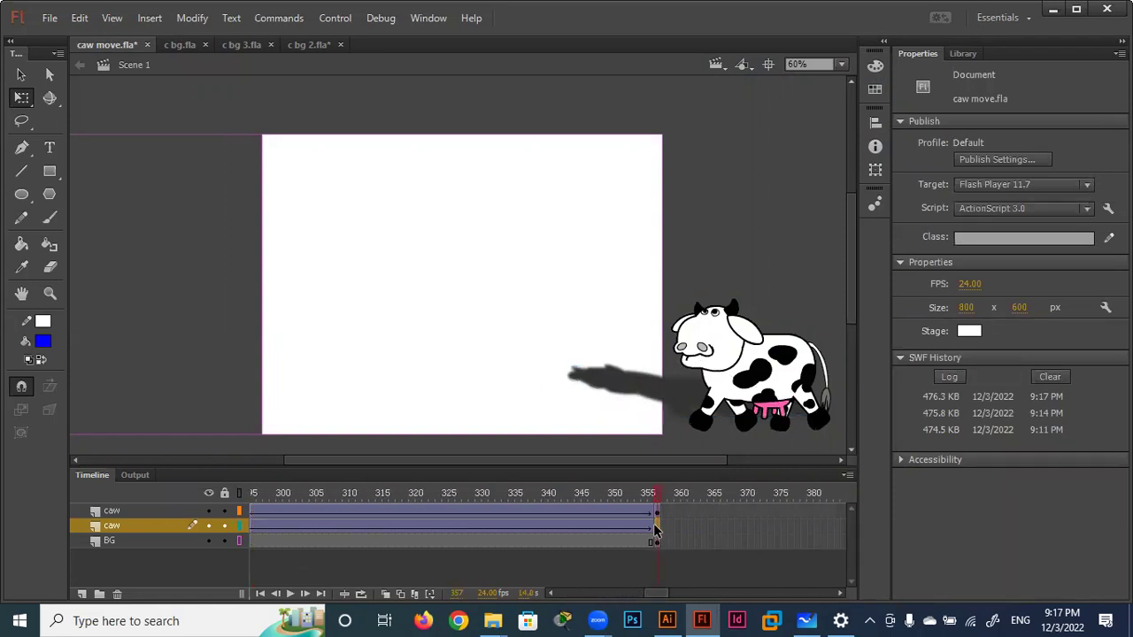
Set the last-frame shadow blur to 5 px and test the movie.
click(655, 526)
click(101, 394)
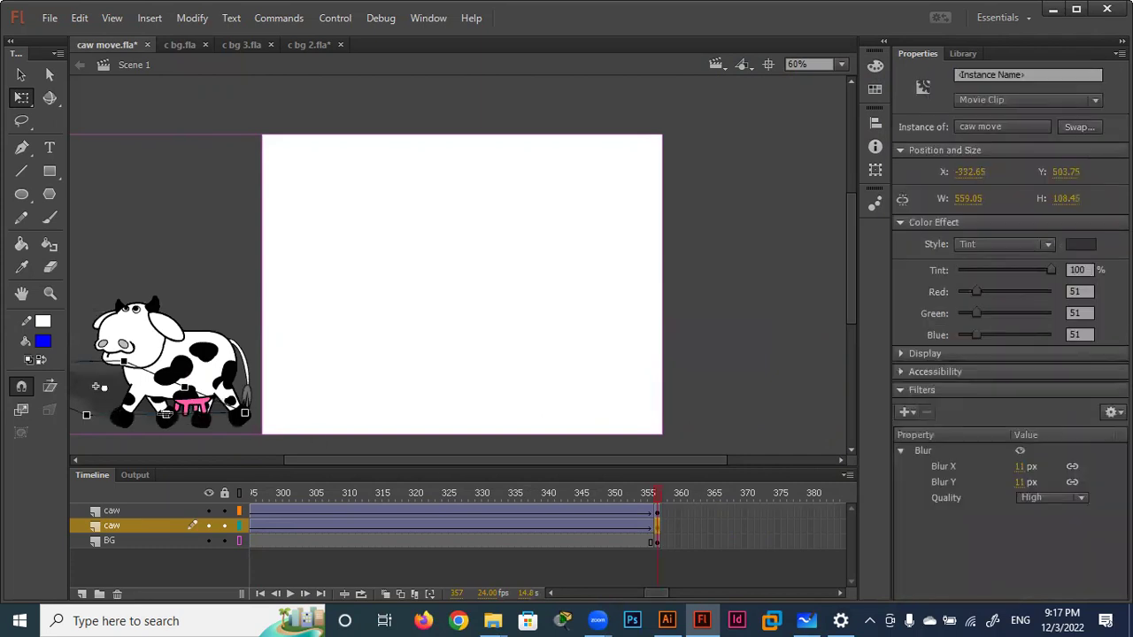
click(1022, 466)
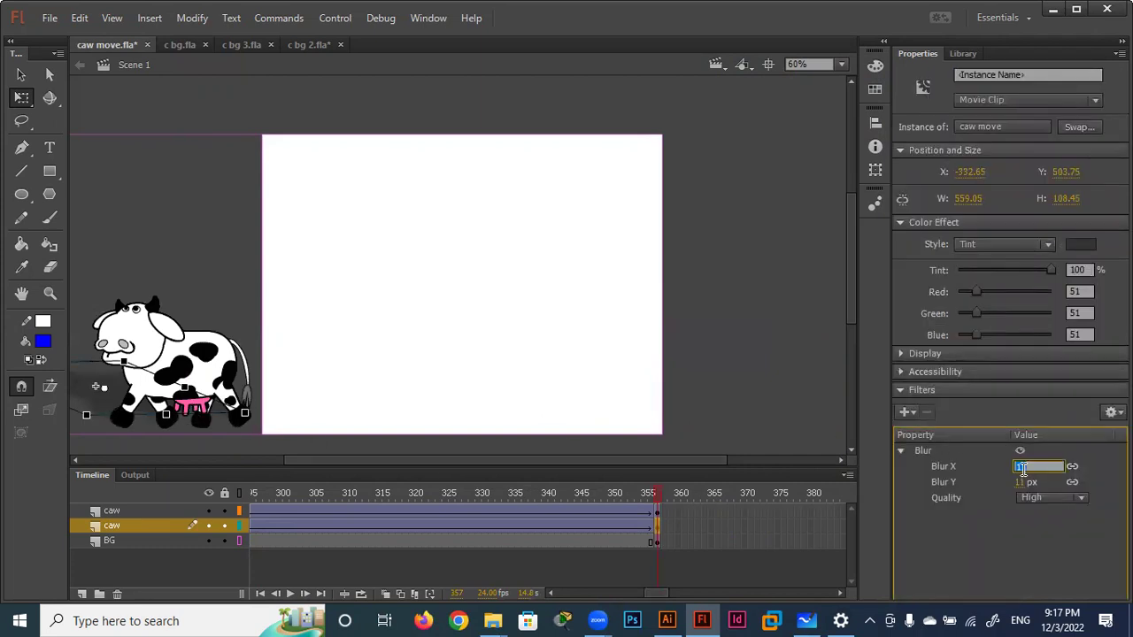
text(5)
key(Return)
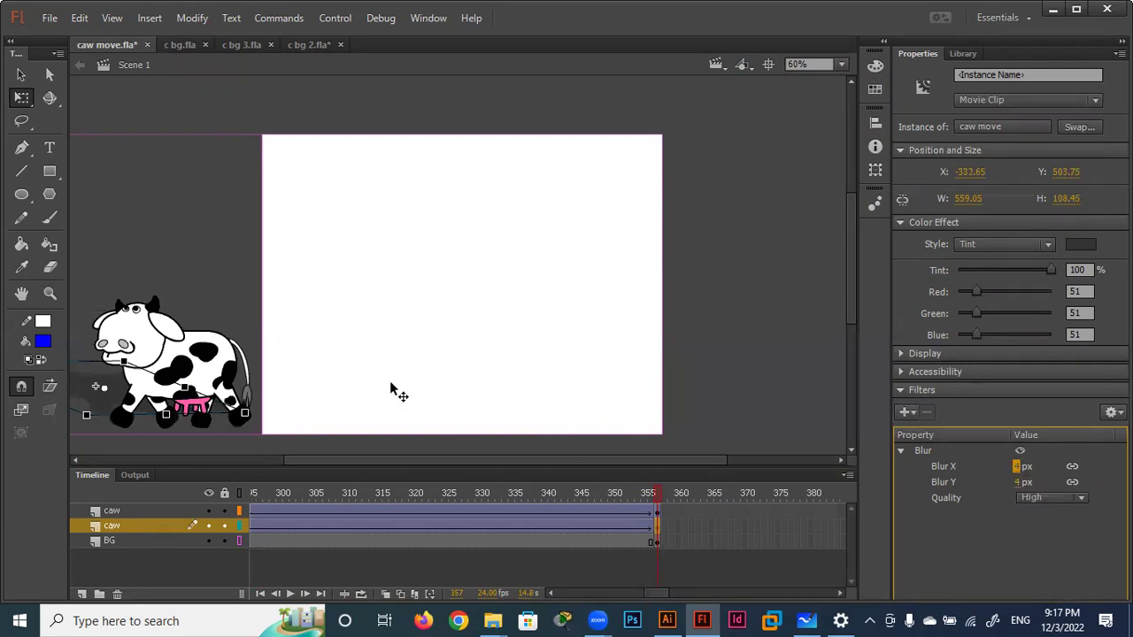
click(202, 289)
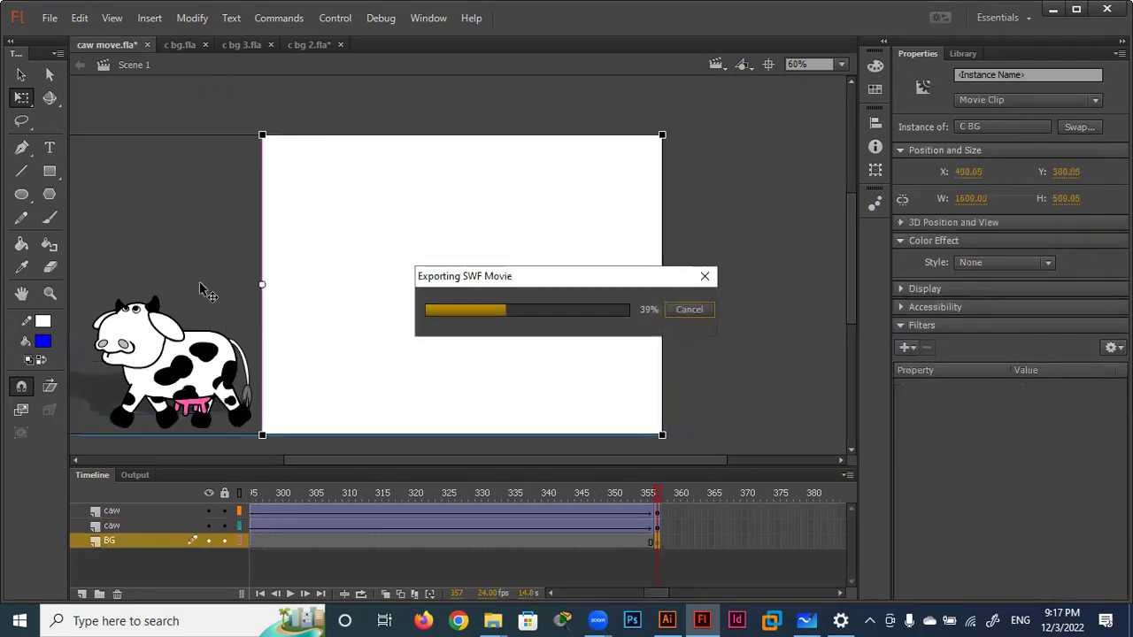
key(ctrl+Return)
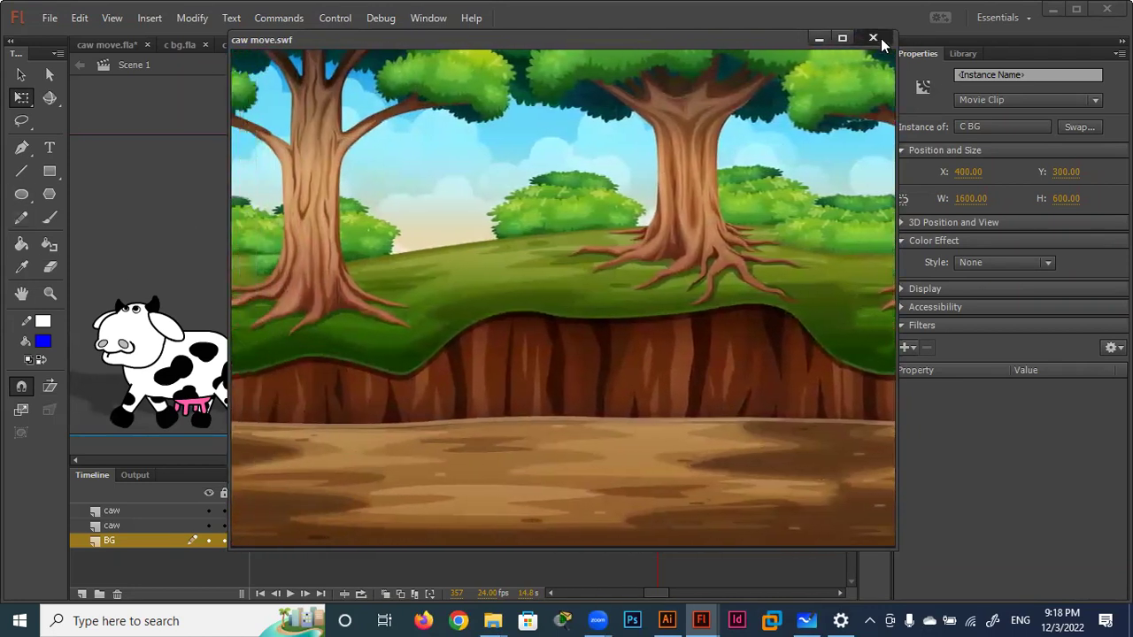
Close the preview and tint the shadow solid black at the last frame.
click(873, 38)
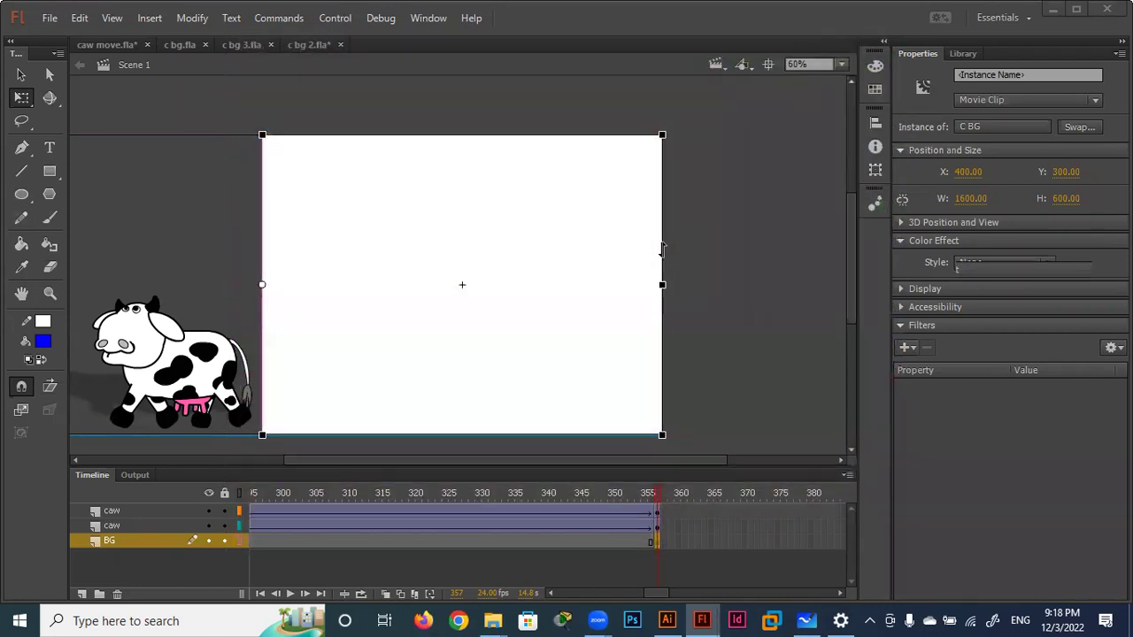
click(105, 392)
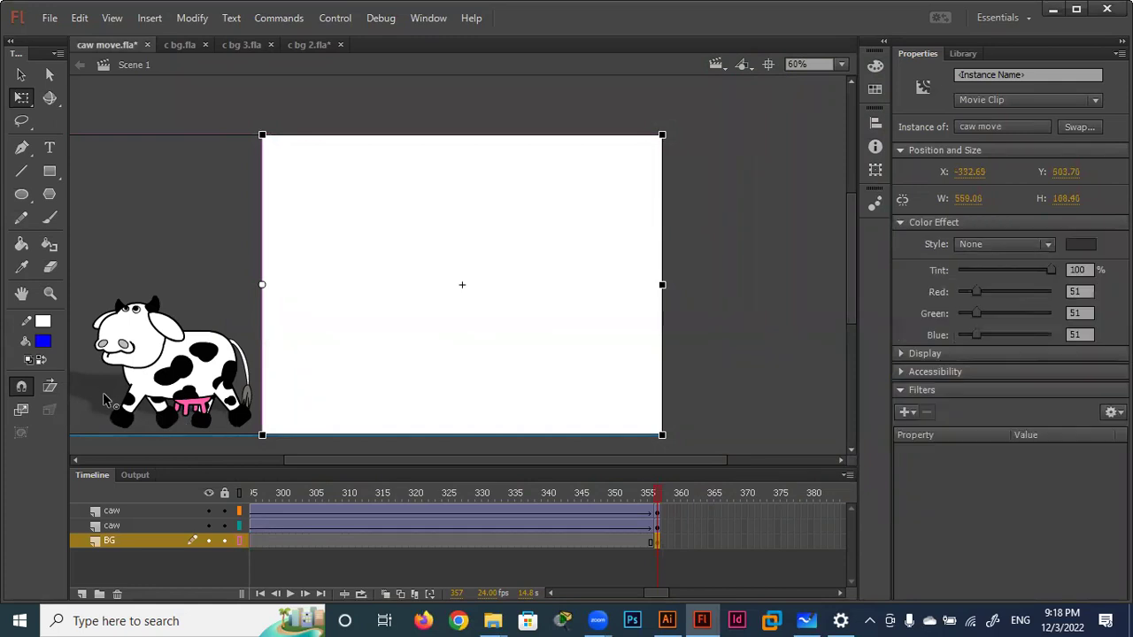
click(1085, 247)
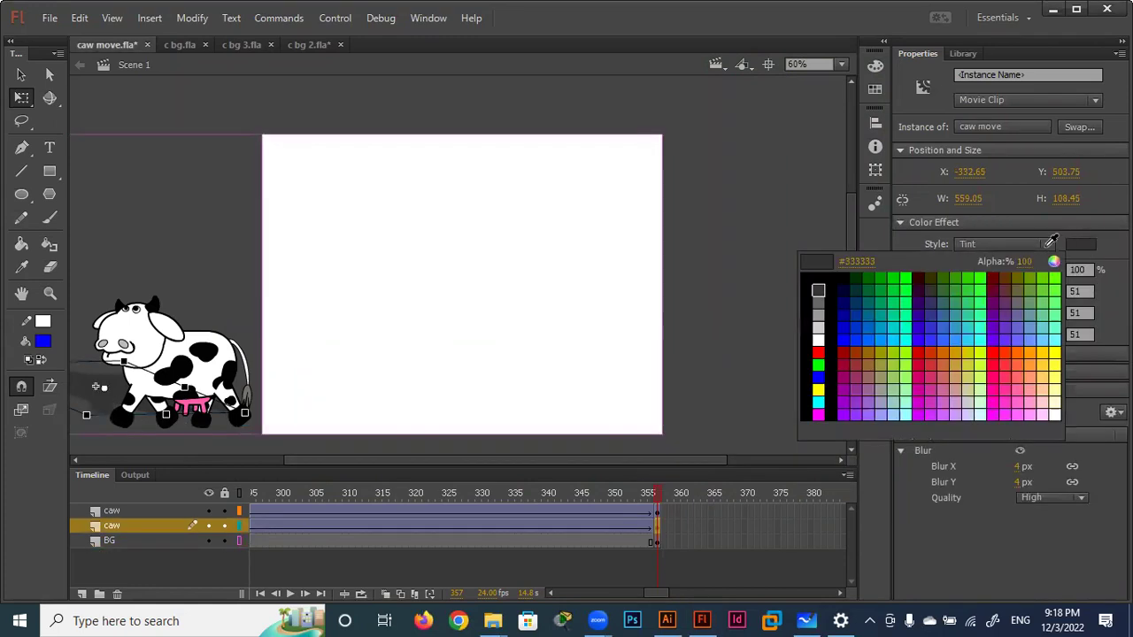
click(819, 276)
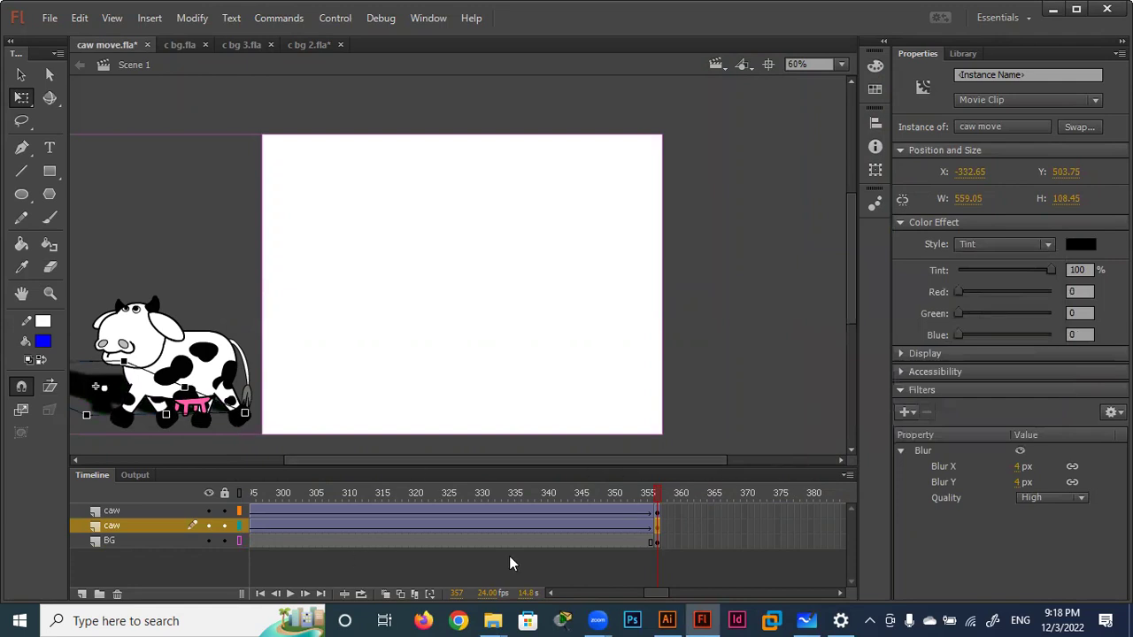
drag(660, 586, 570, 587)
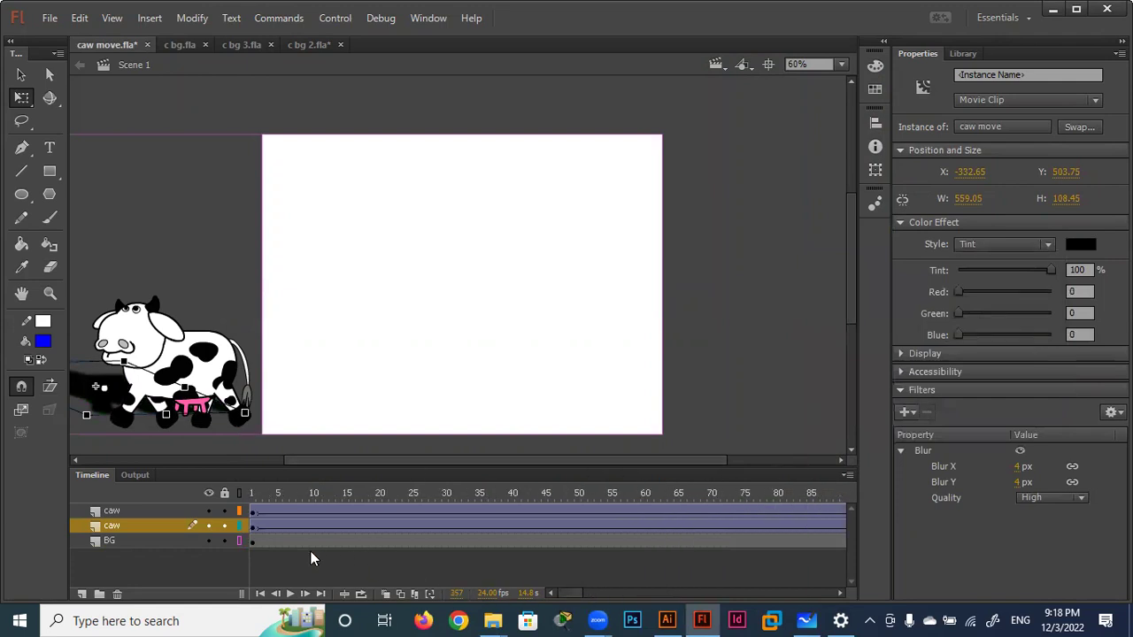
Tint the shadow copy solid black at frame 1 as well.
click(253, 528)
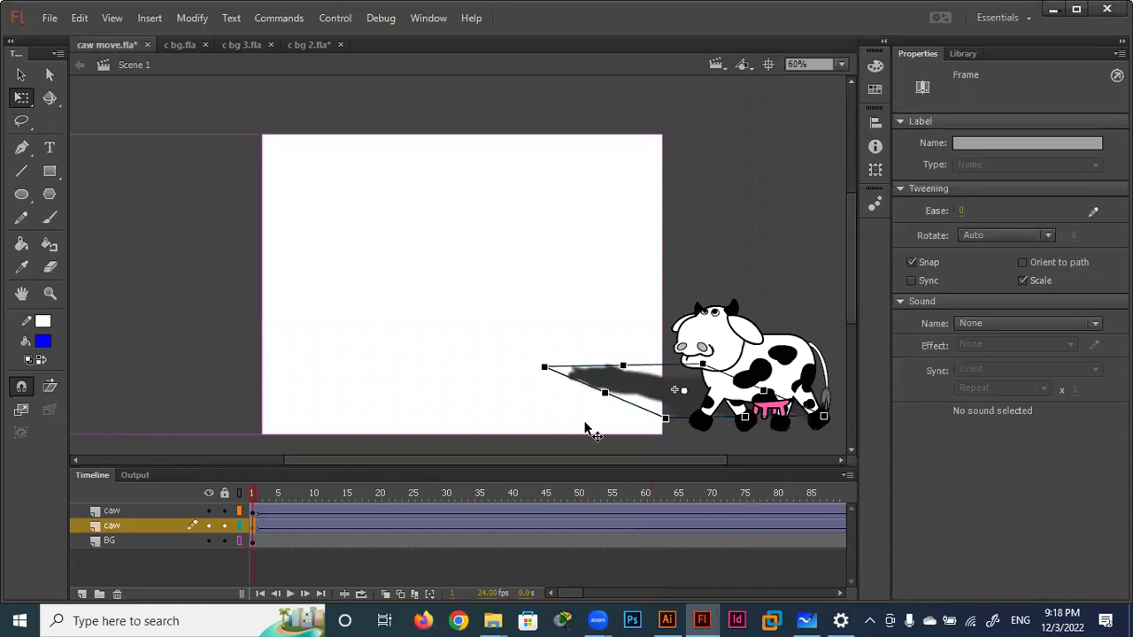
click(630, 386)
click(1080, 246)
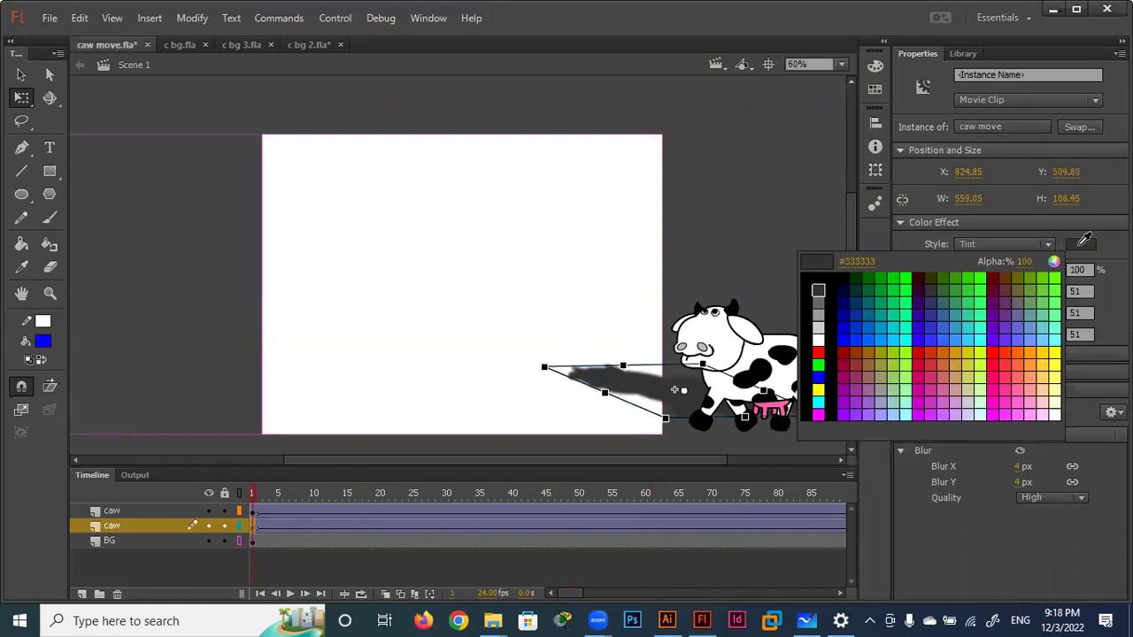
click(820, 277)
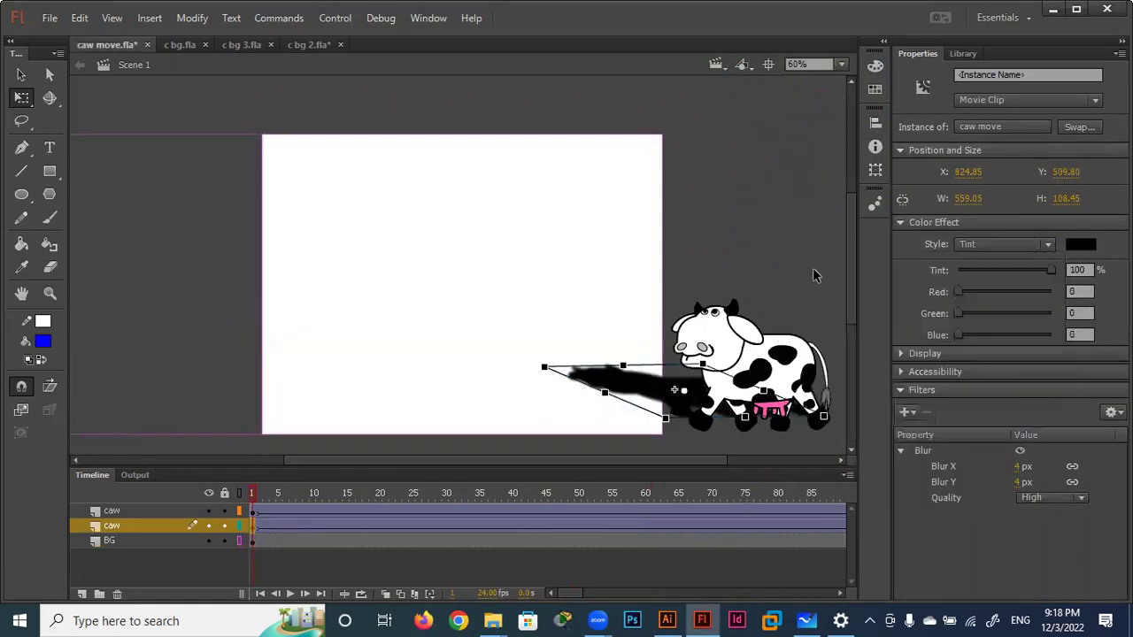
click(781, 224)
key(ctrl+Return)
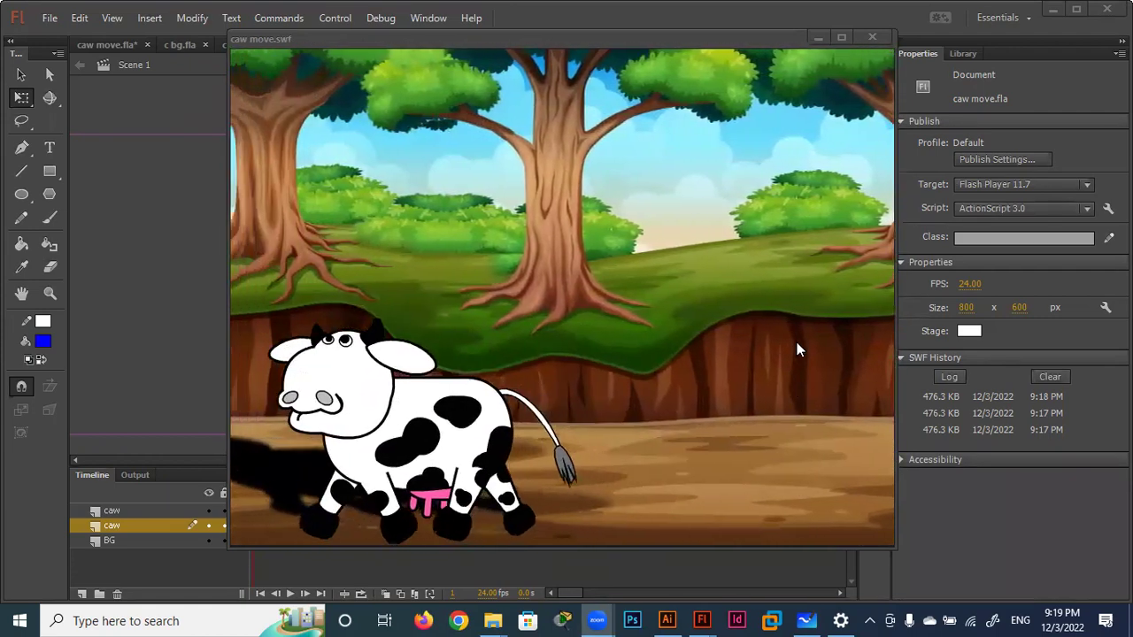
click(873, 39)
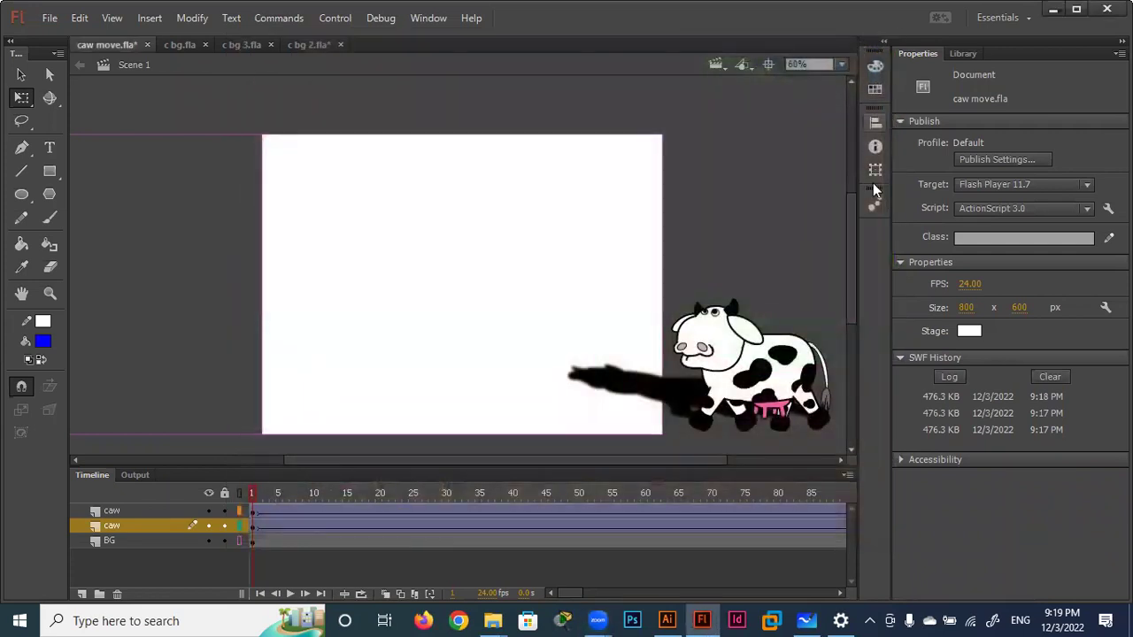
click(652, 401)
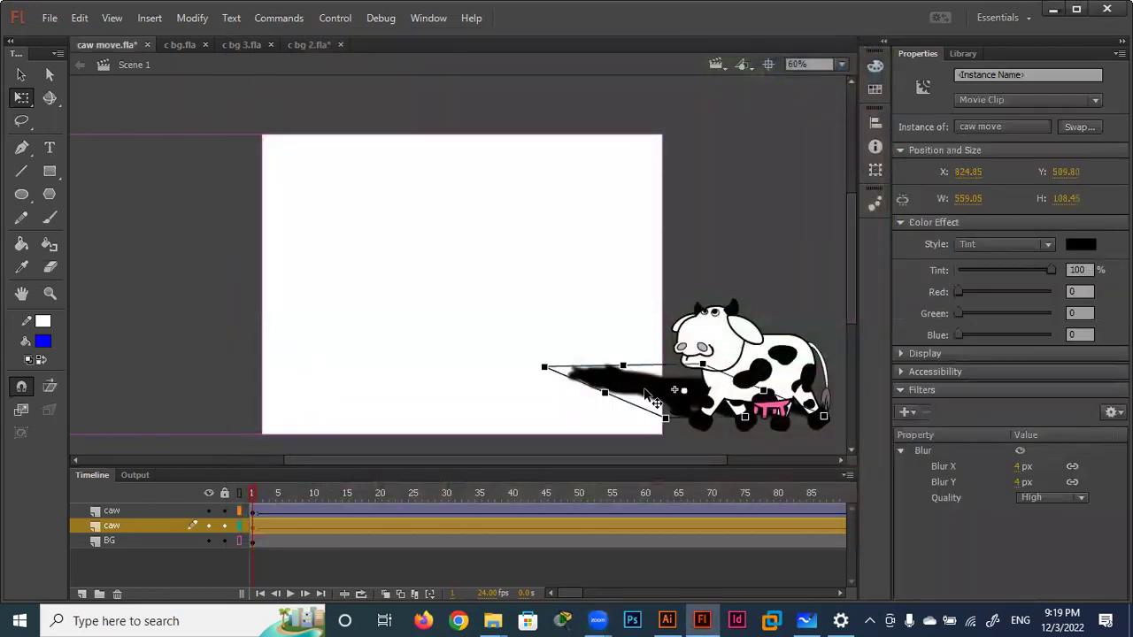
click(911, 412)
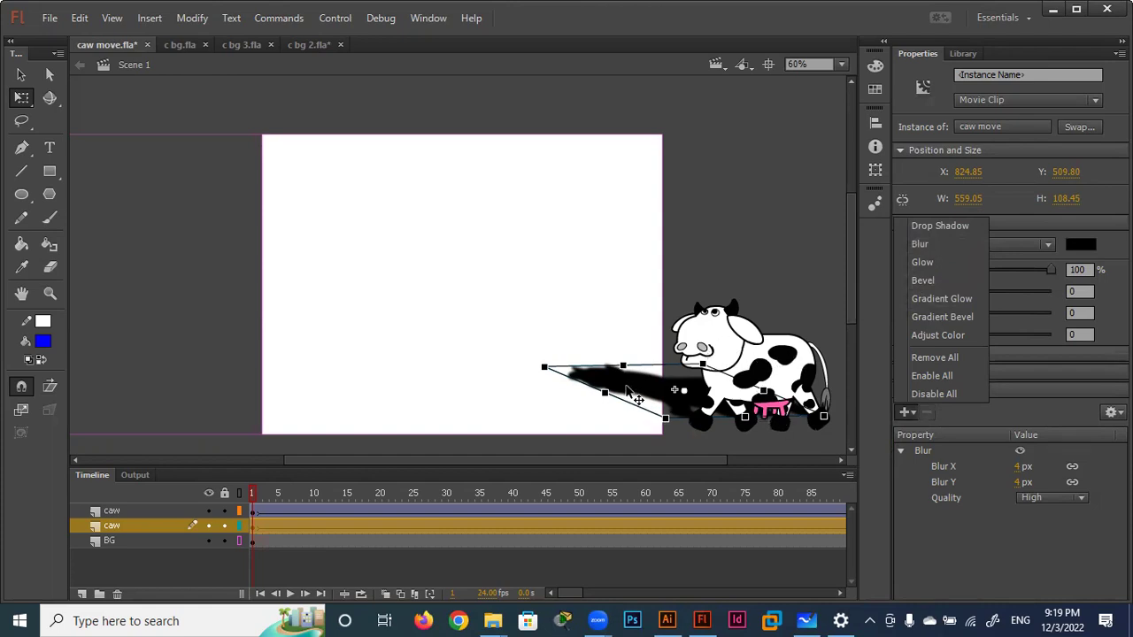
click(209, 521)
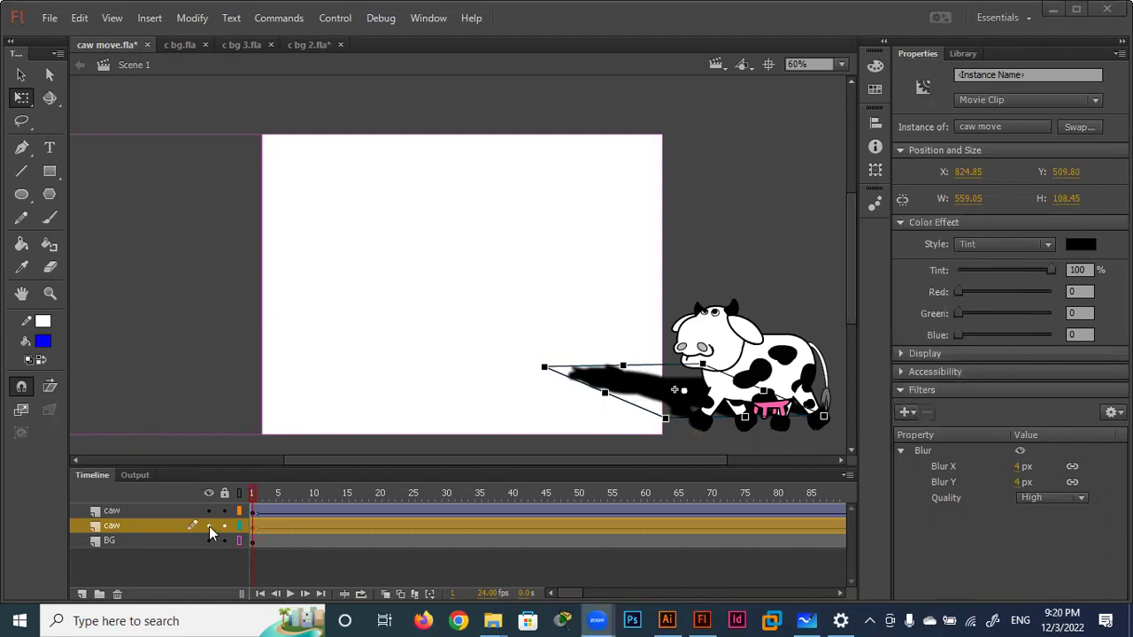
Hide the shadow caw layer and add a Drop Shadow filter to the cow.
click(209, 525)
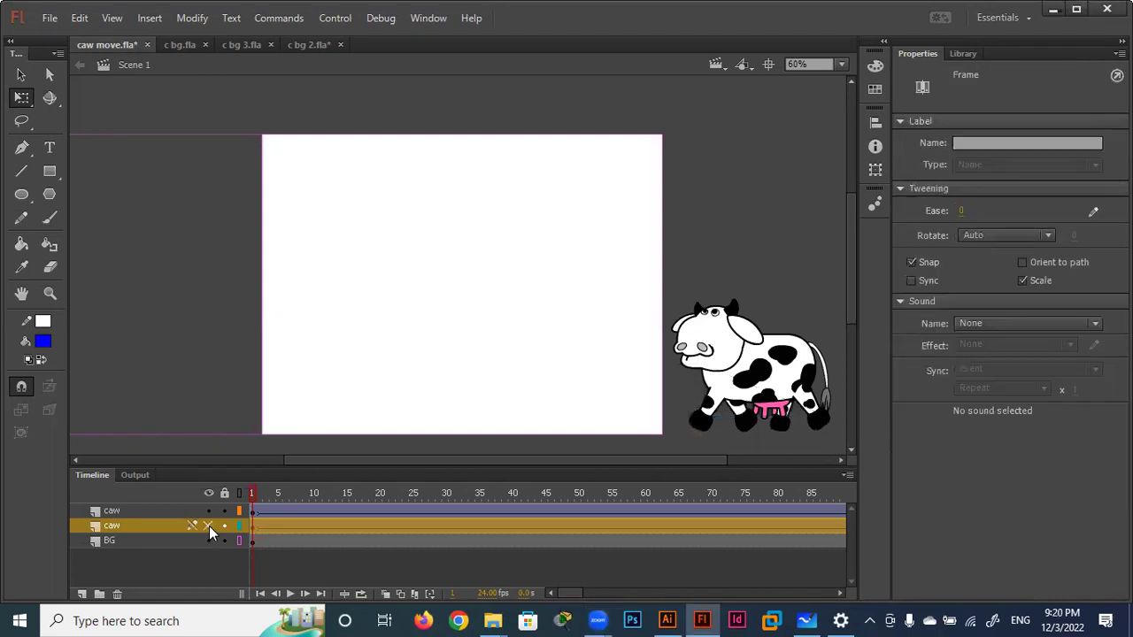
click(685, 384)
click(255, 515)
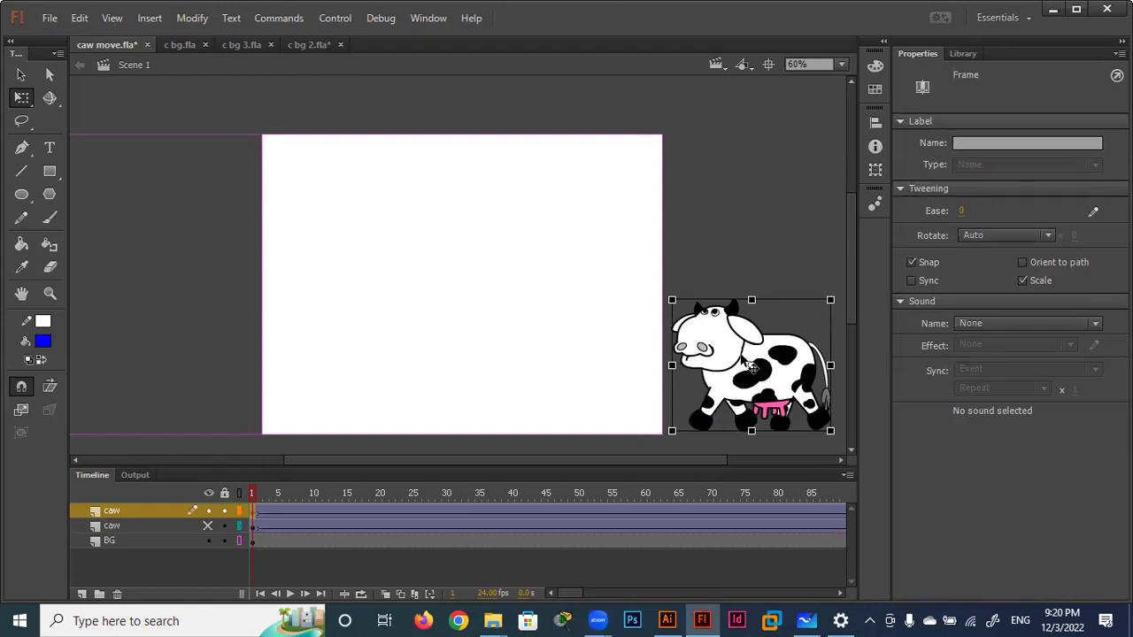
click(750, 365)
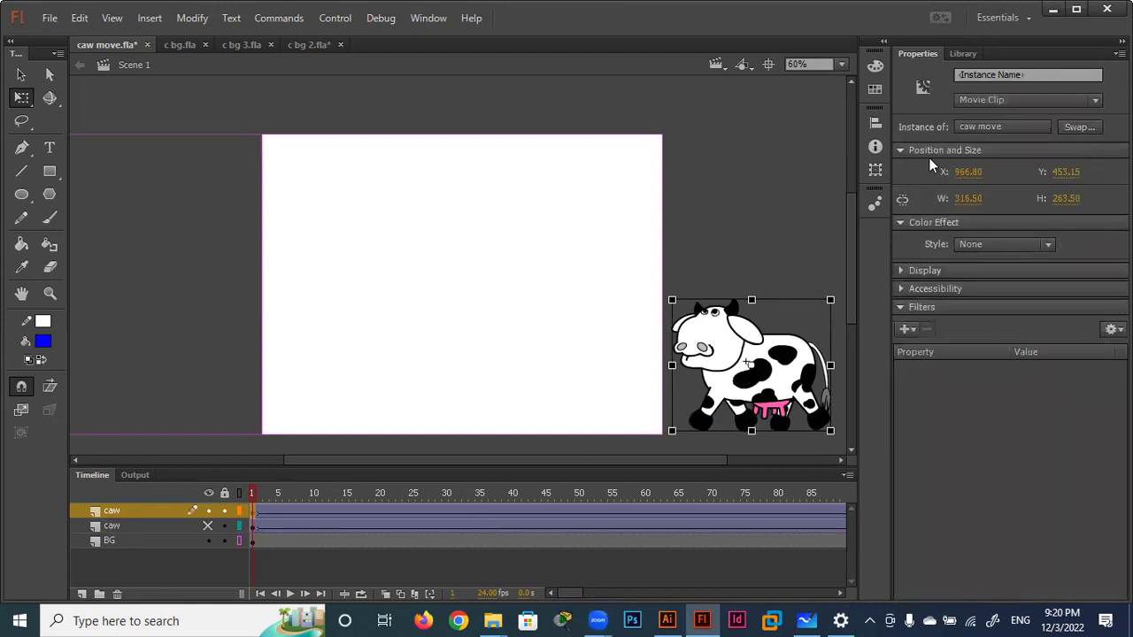
click(911, 329)
click(931, 346)
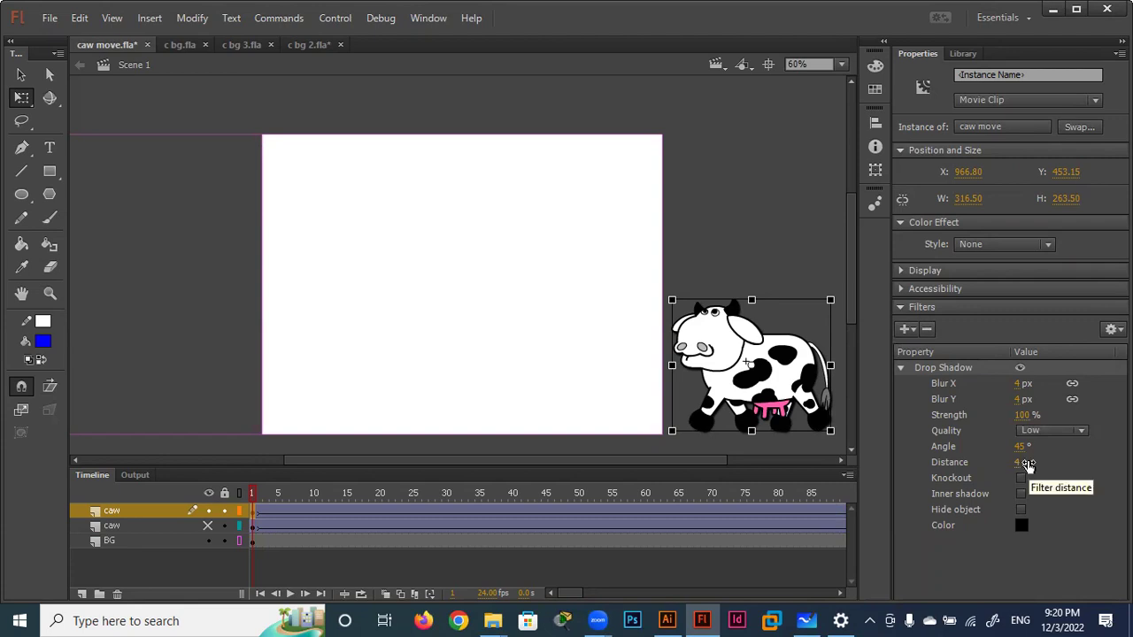
Set the Drop Shadow to -29 px distance at 0° and test the movie.
drag(1023, 463, 974, 463)
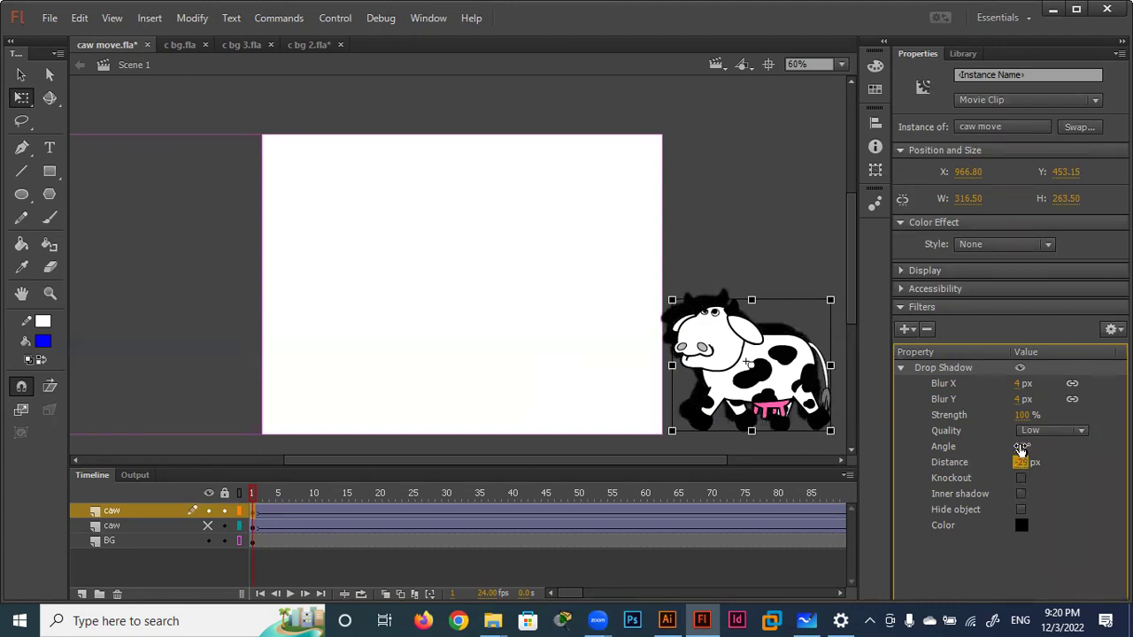
drag(1073, 443, 1079, 443)
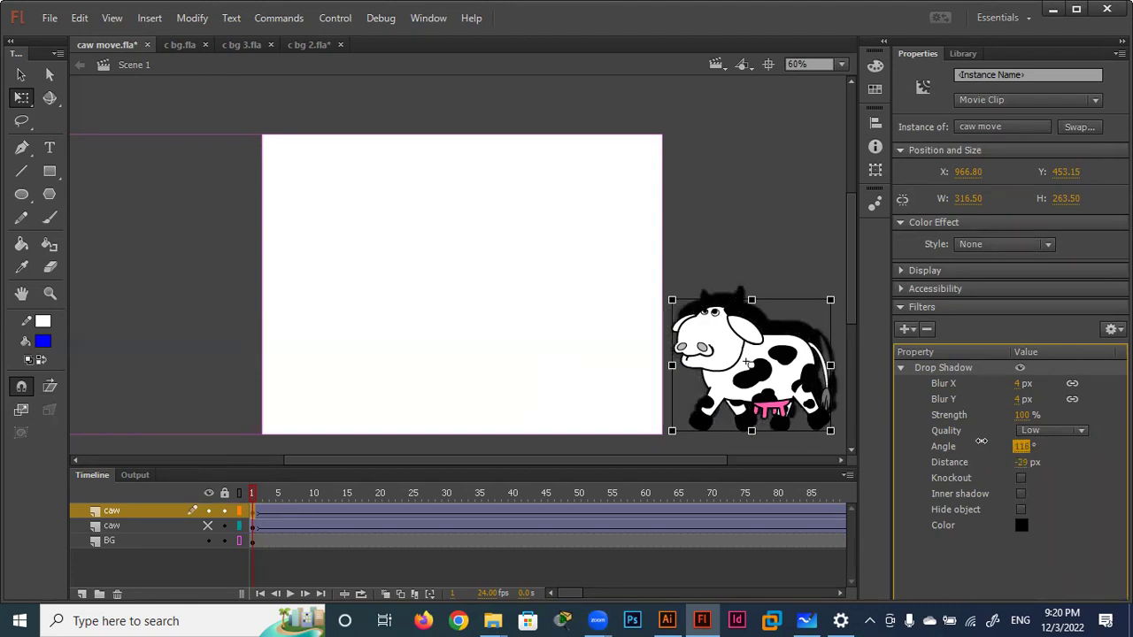
drag(981, 441, 957, 440)
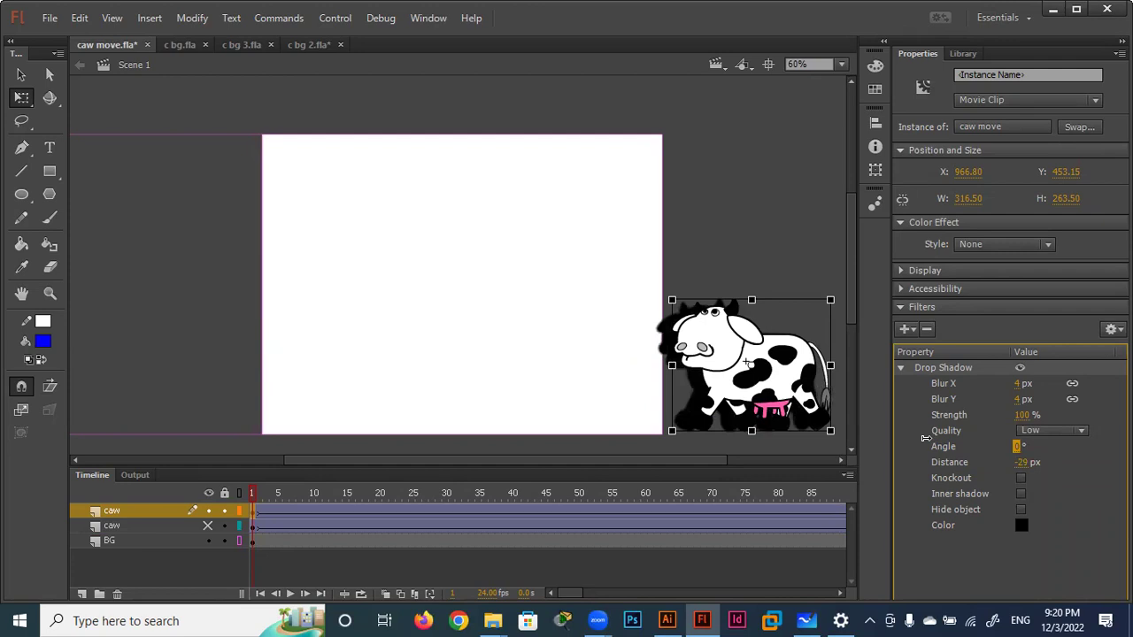
drag(1084, 441, 1107, 445)
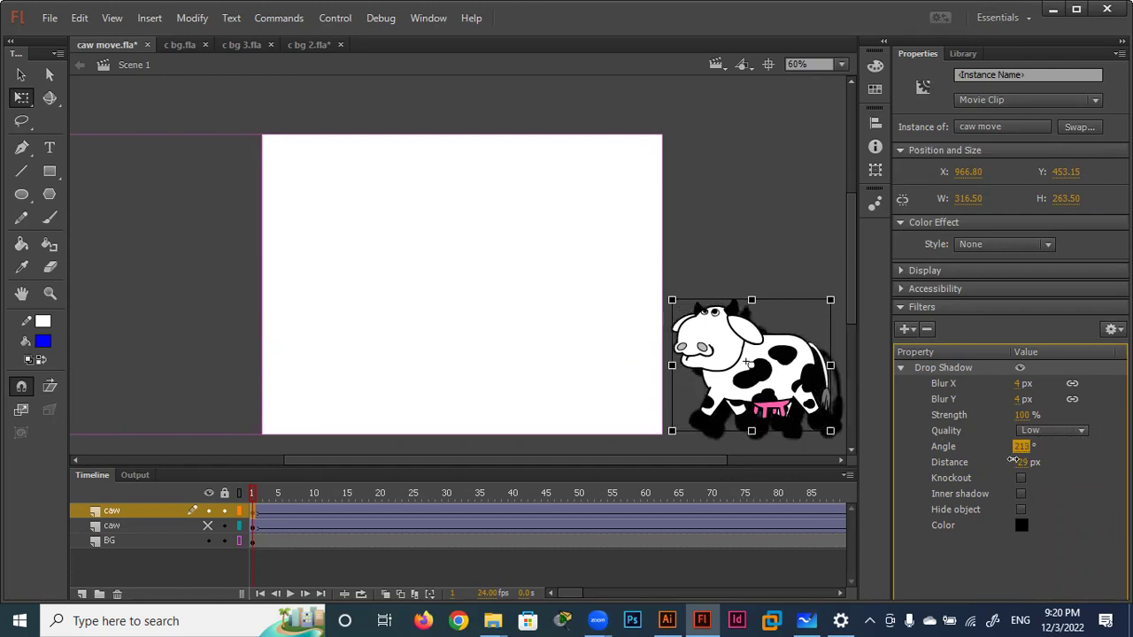
drag(980, 457, 960, 457)
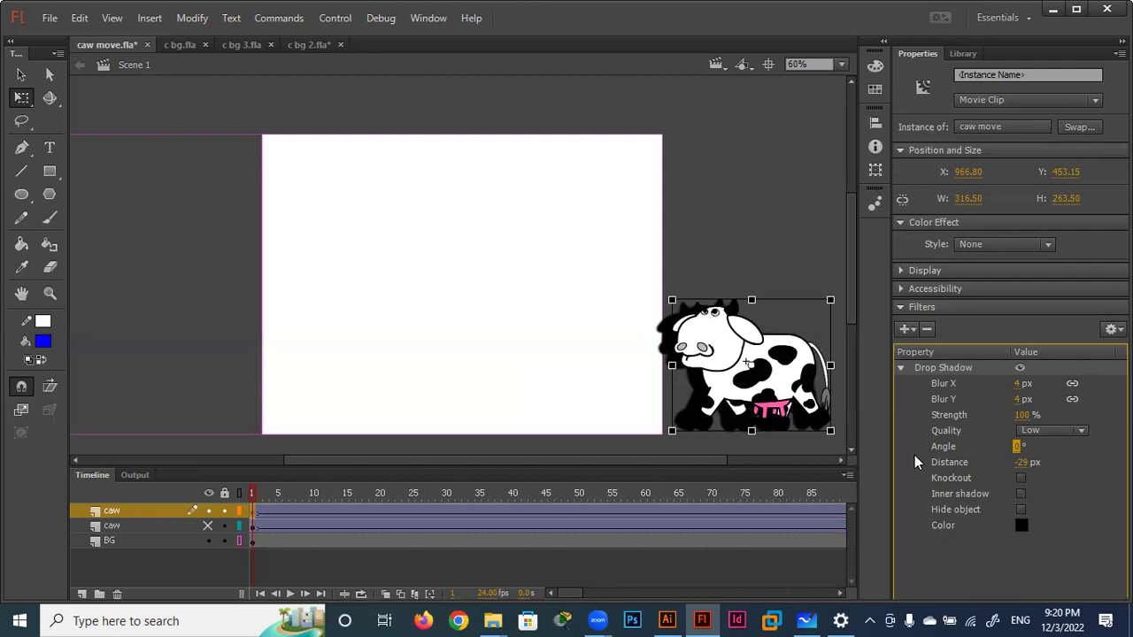
key(ctrl+Return)
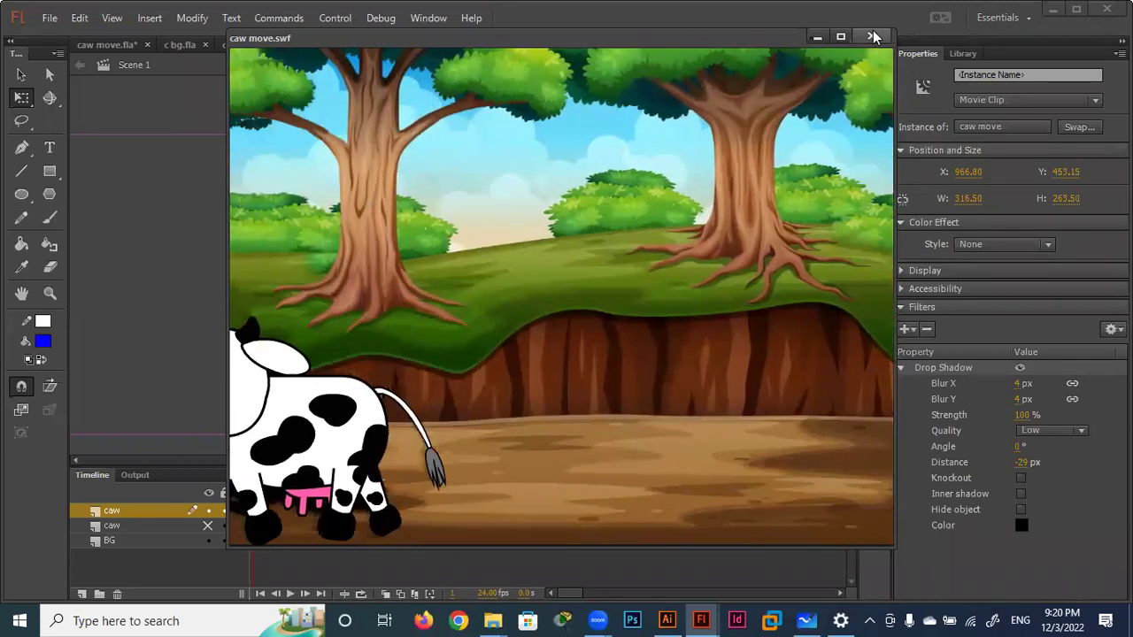
Close the test movie and remove the Drop Shadow filter from the cow, adding no replacement.
click(871, 35)
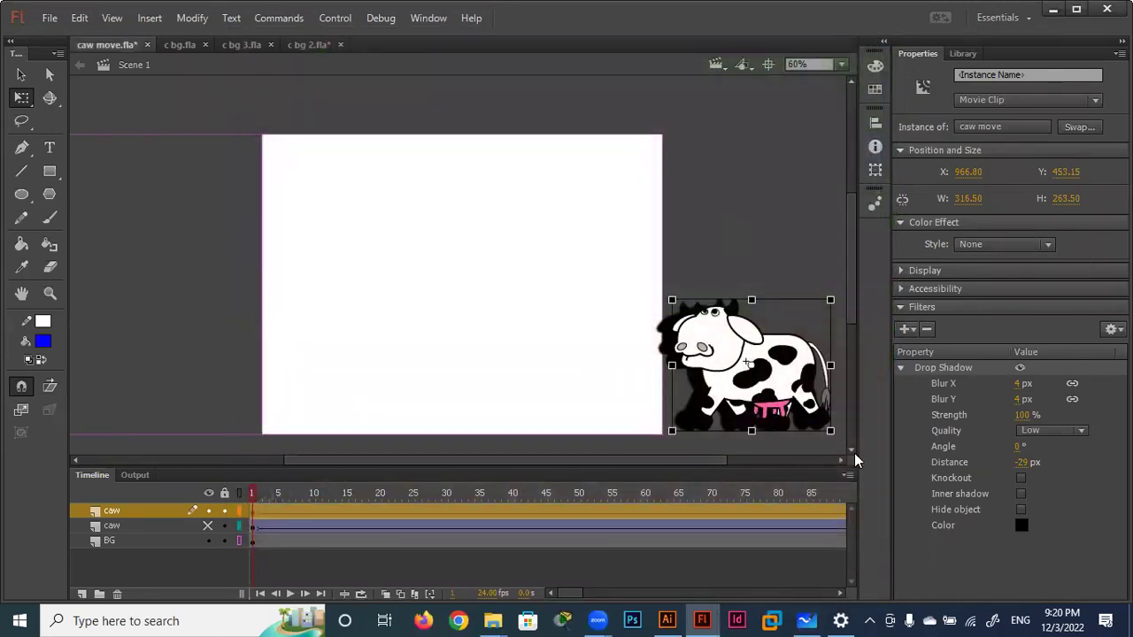
click(926, 328)
click(907, 329)
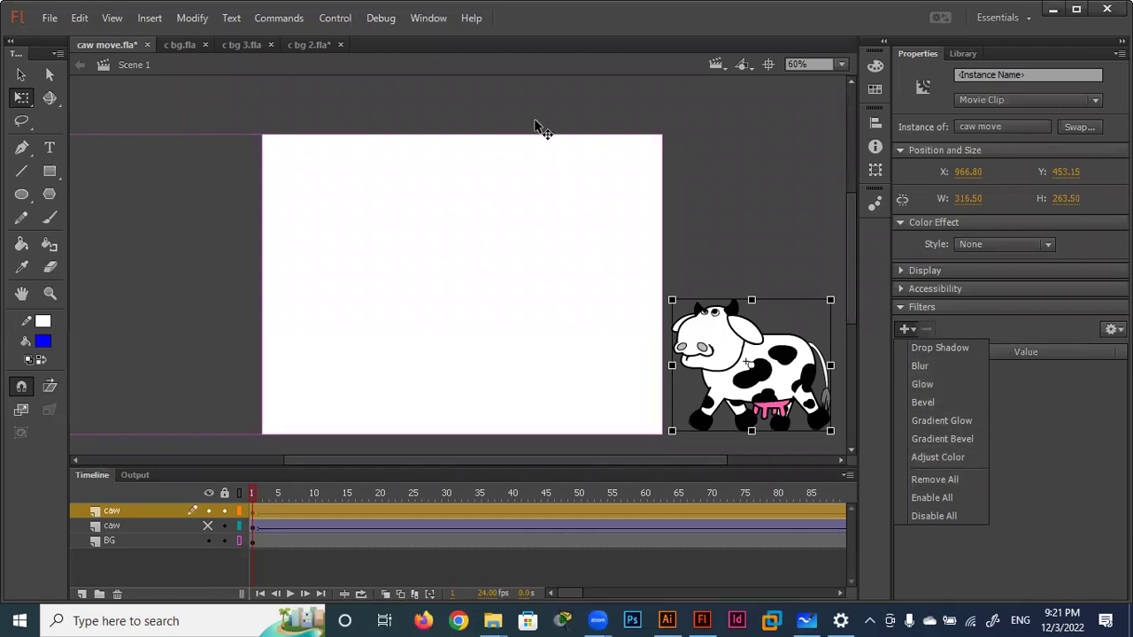
key(Escape)
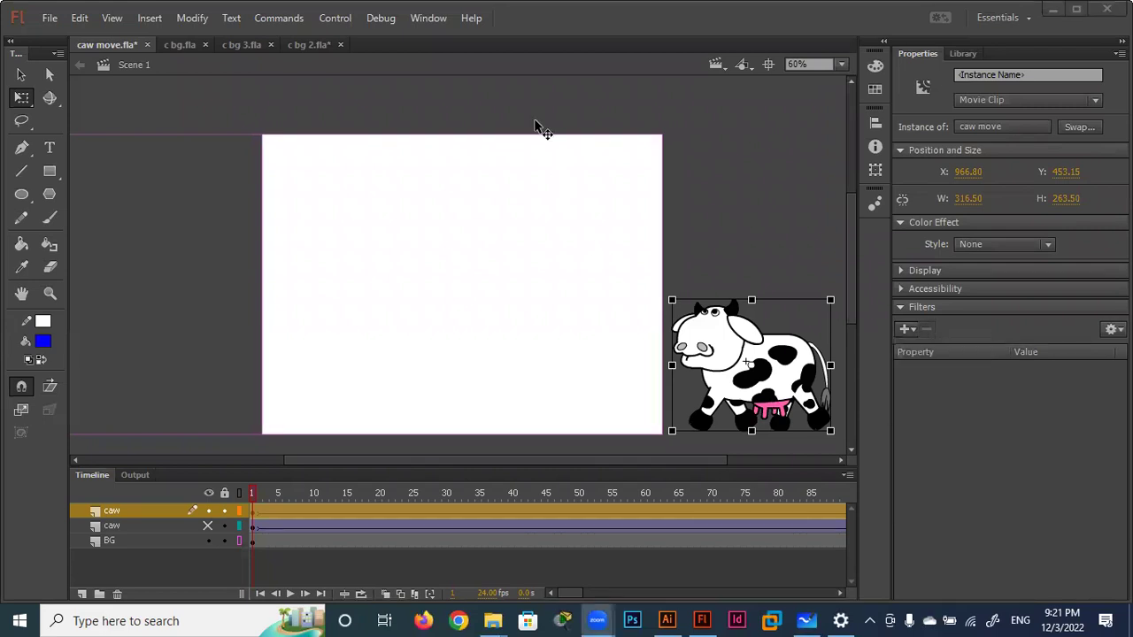
Save caw move.fla with Ctrl+S and start a new document from the File menu.
click(209, 536)
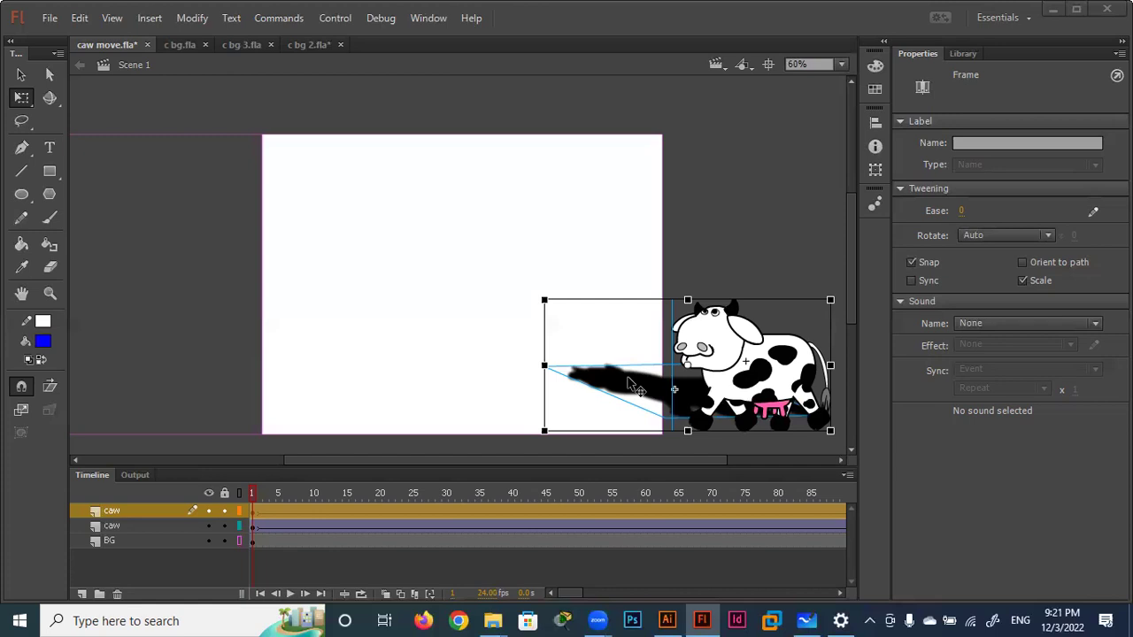
key(ctrl+s)
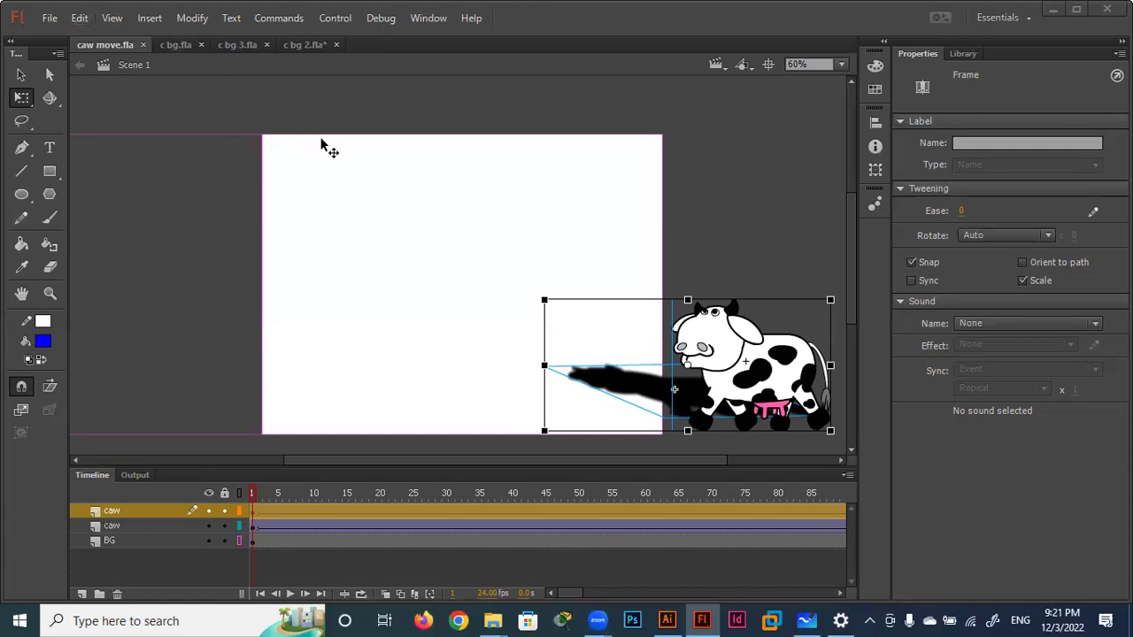
click(50, 17)
Create a new document 800 px wide and 600 px high.
click(73, 38)
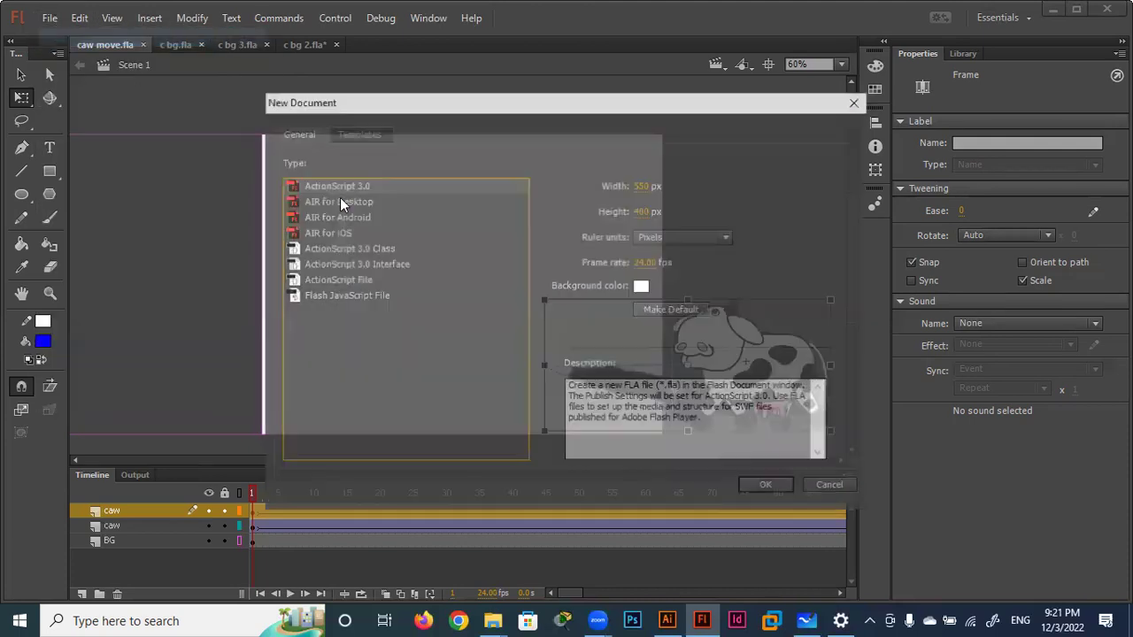
click(638, 185)
text(800)
click(642, 211)
text(600)
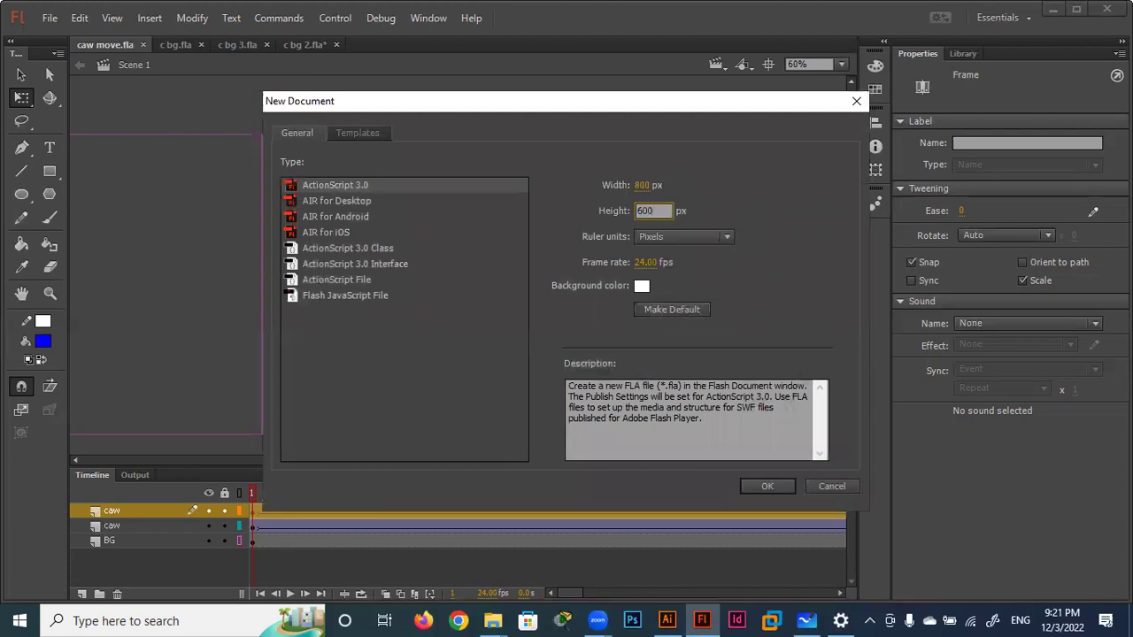
key(Return)
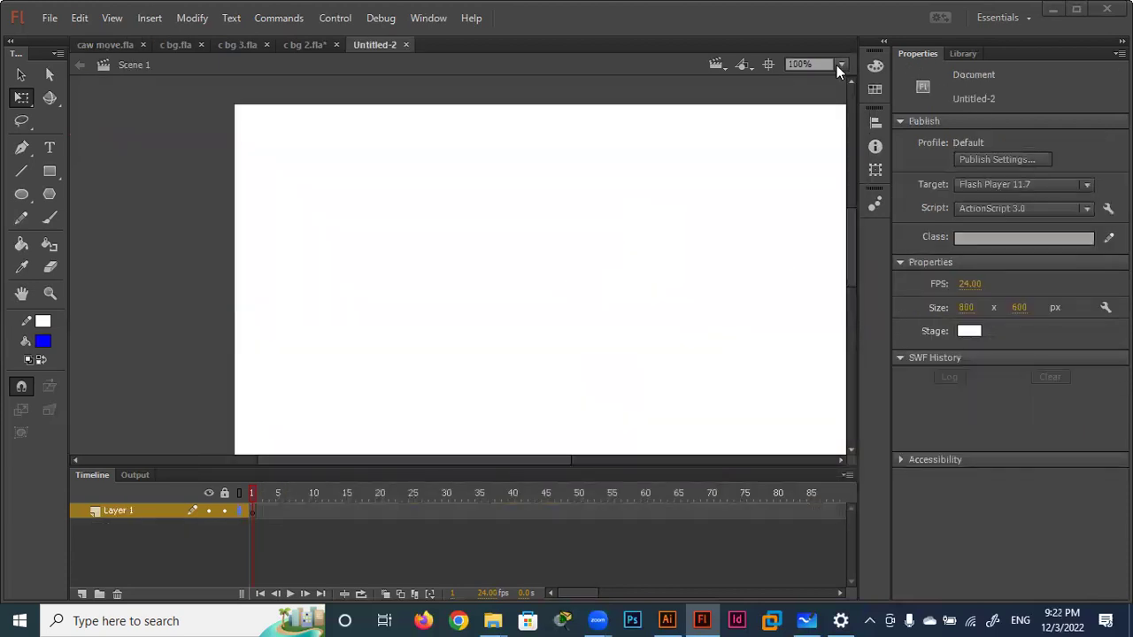
Set the stage zoom to 50%, then minimize Flash and bring Illustrator forward.
click(836, 65)
click(828, 155)
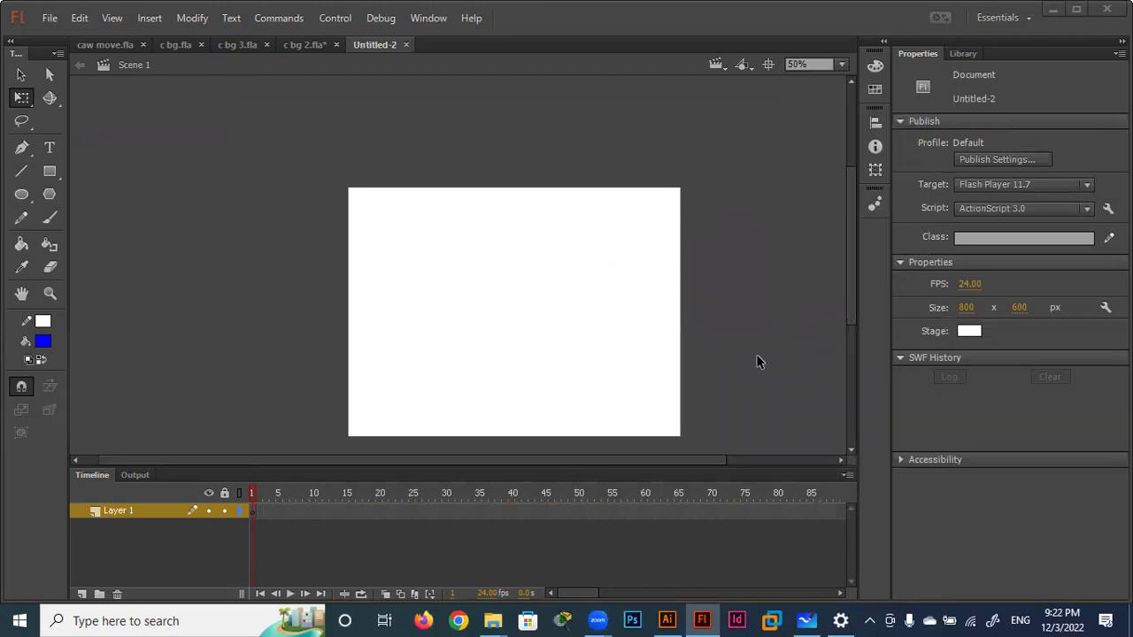
drag(851, 252, 850, 259)
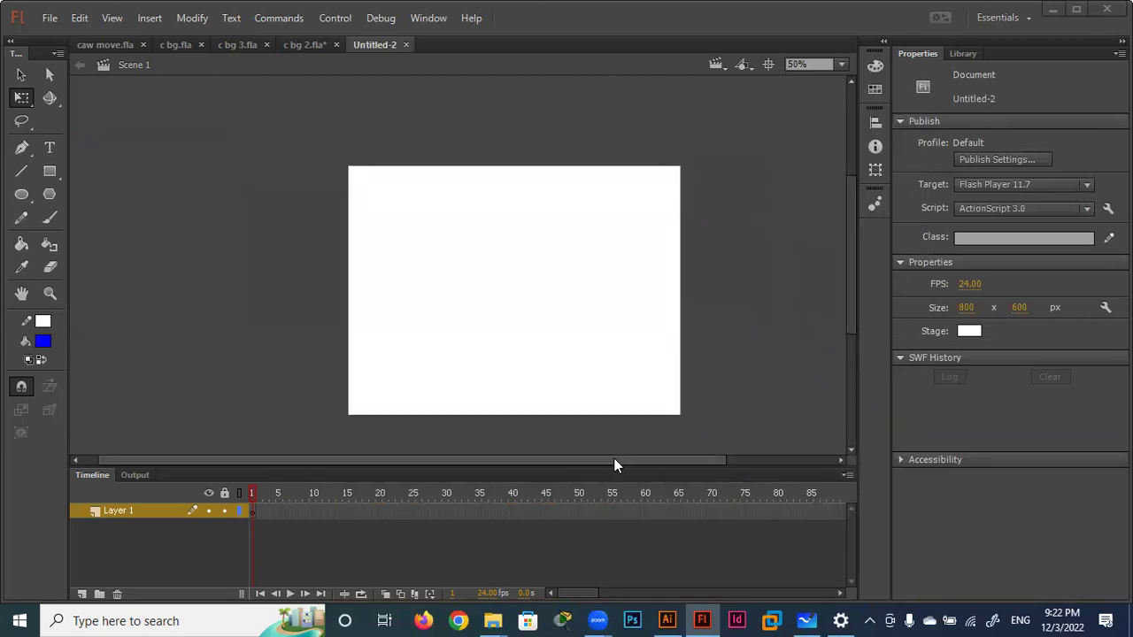
drag(613, 459, 651, 461)
drag(848, 279, 851, 285)
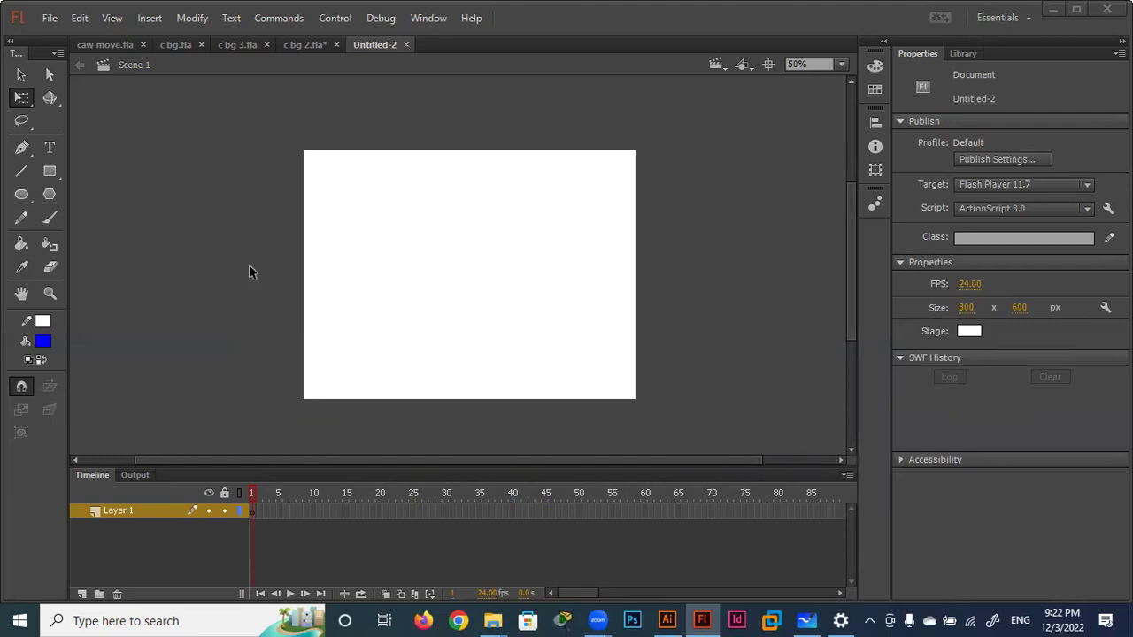
click(1052, 10)
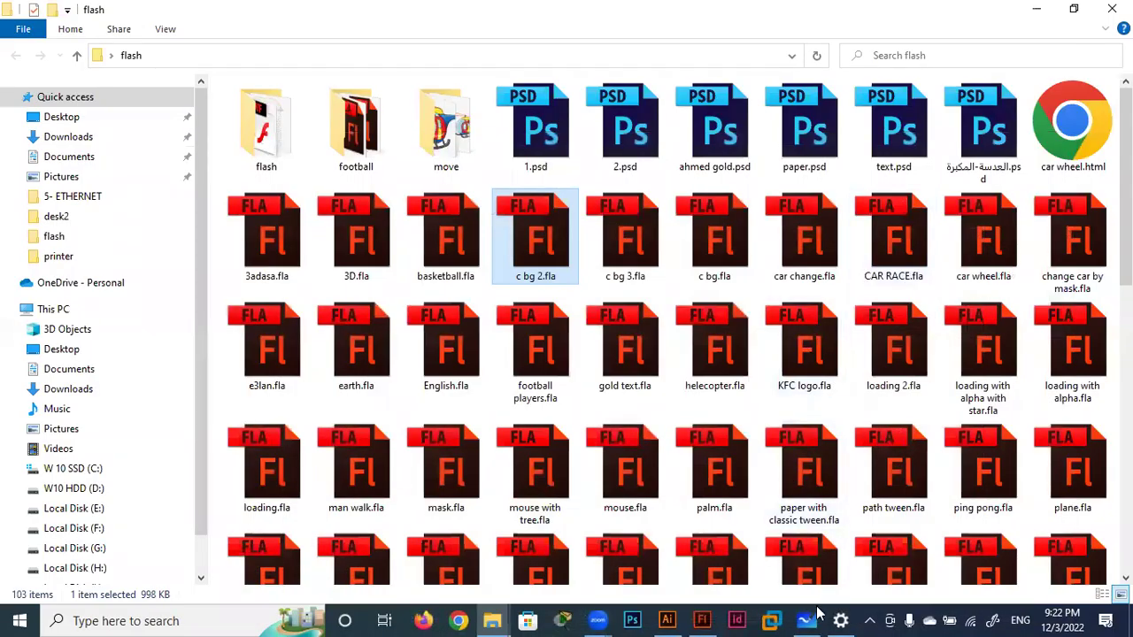
click(667, 621)
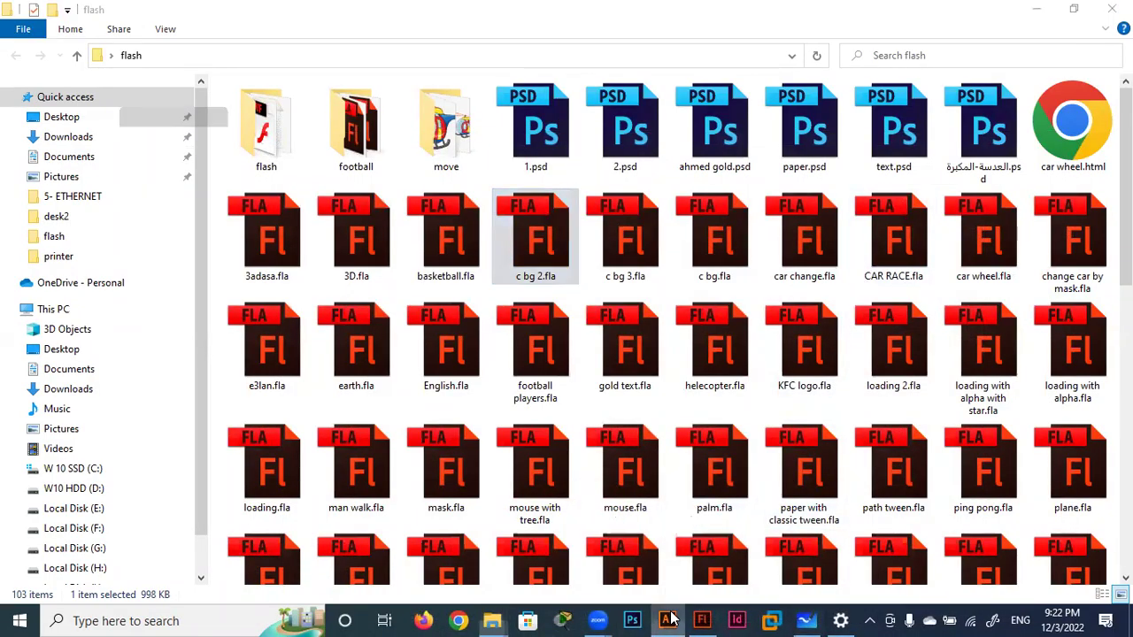
Copy the entire superhero figure from super man.ai and return to the Flash document.
click(305, 64)
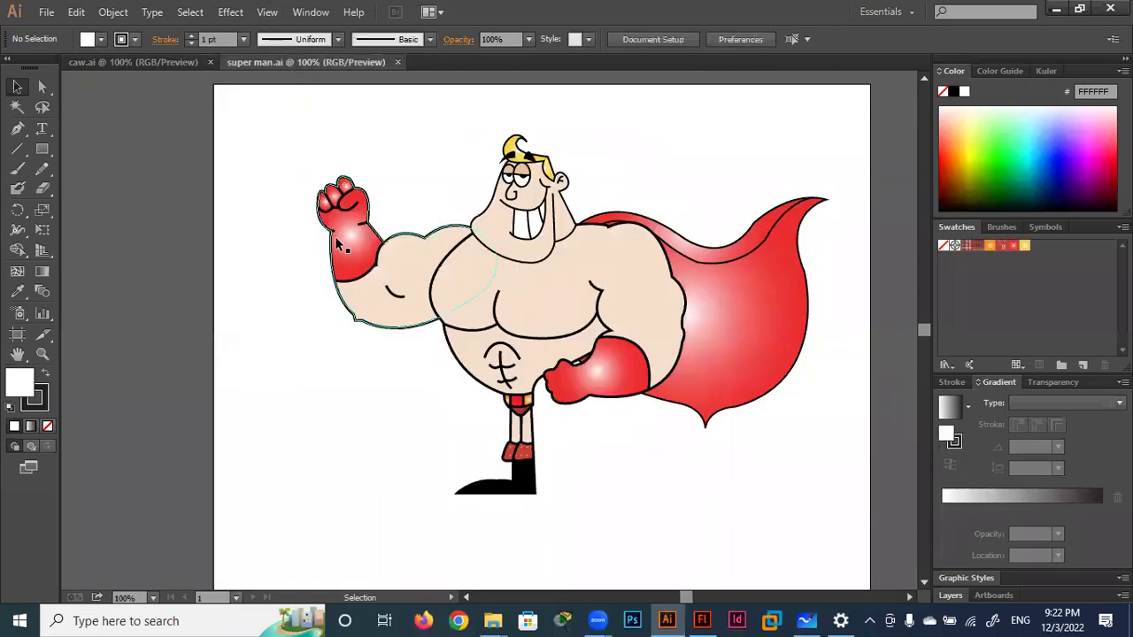
drag(820, 182, 301, 563)
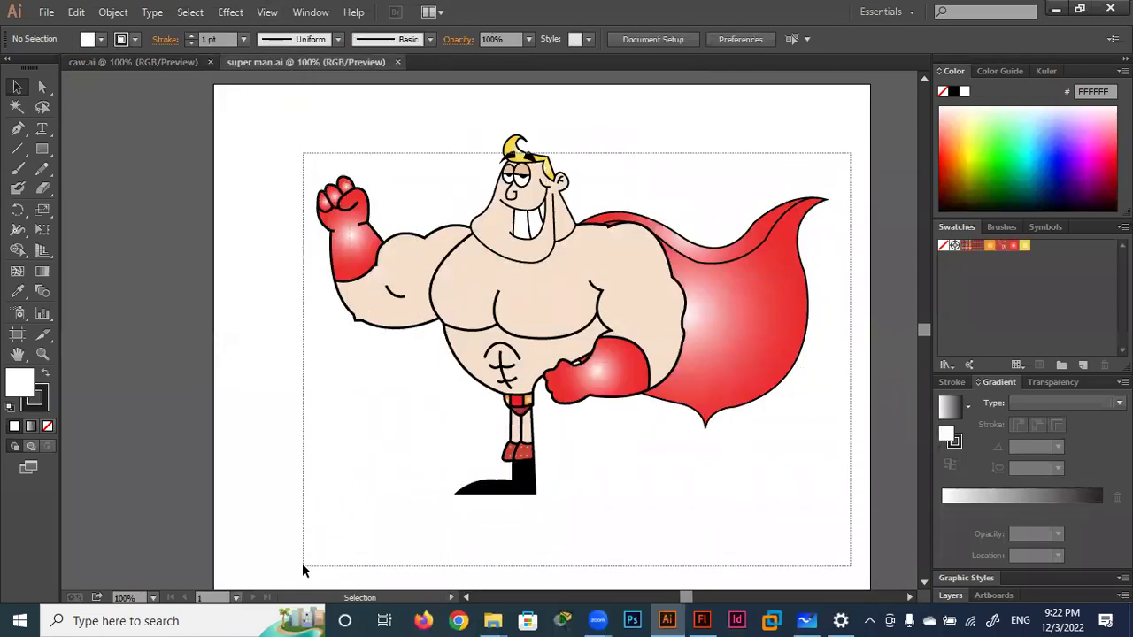
key(ctrl+alt+x)
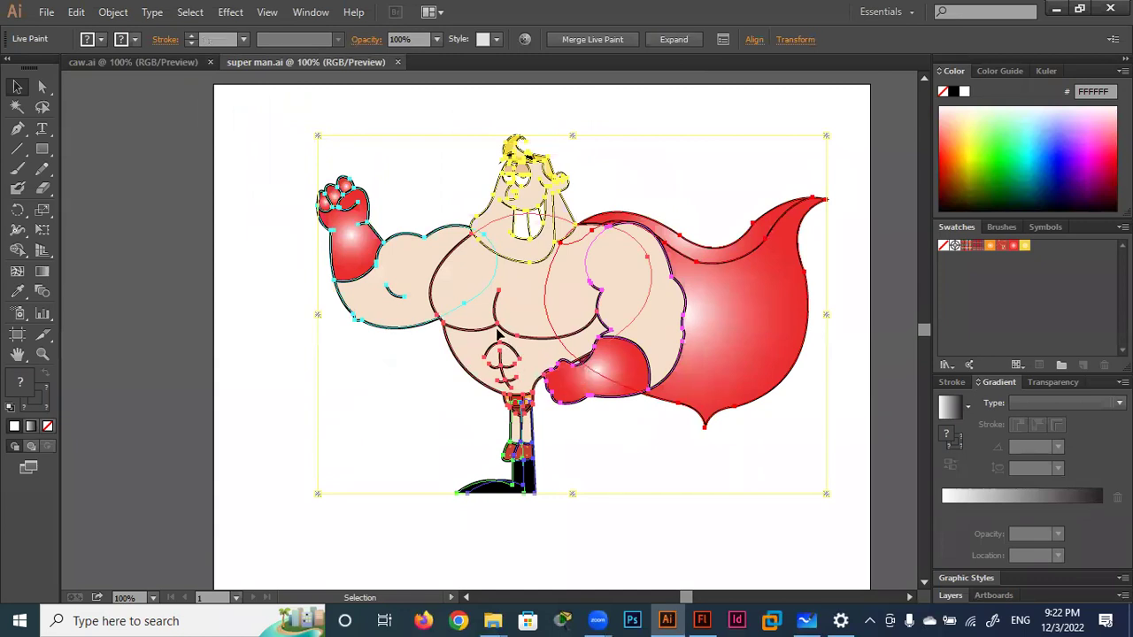
drag(481, 312, 703, 576)
click(701, 621)
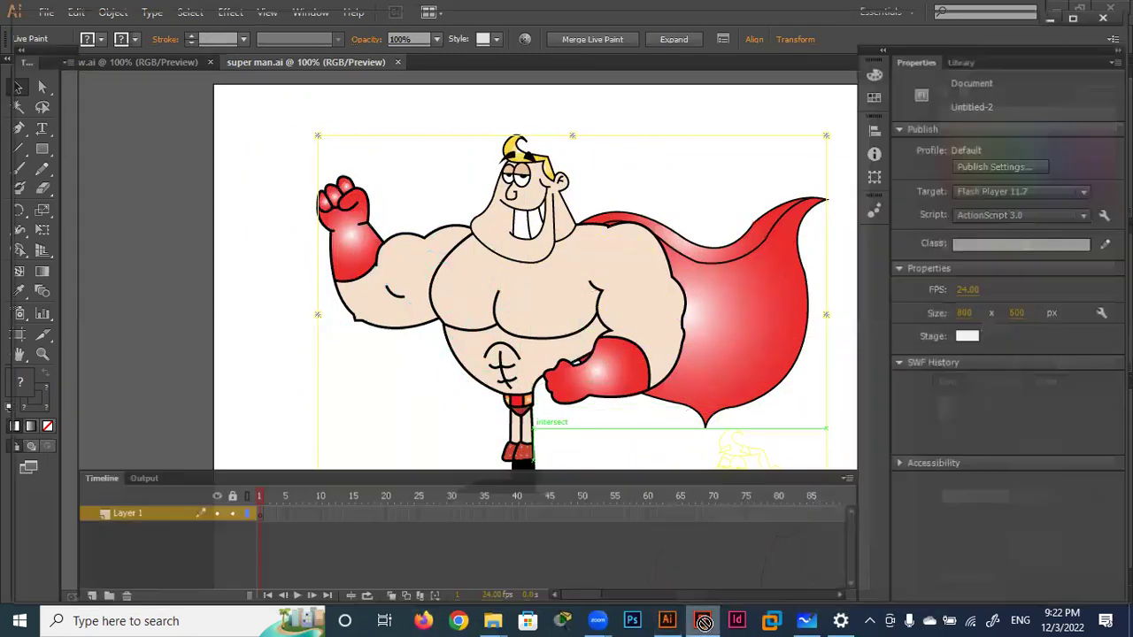
Paste the superhero into Untitled-2 with its Illustrator layers maintained, then deselect it.
key(ctrl+v)
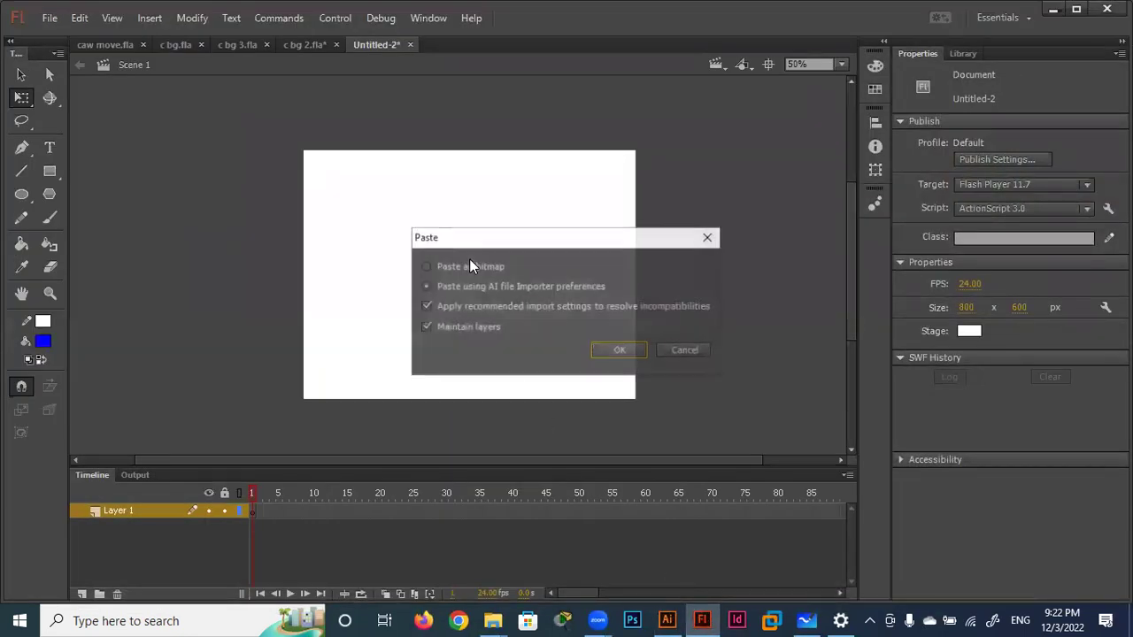
click(616, 349)
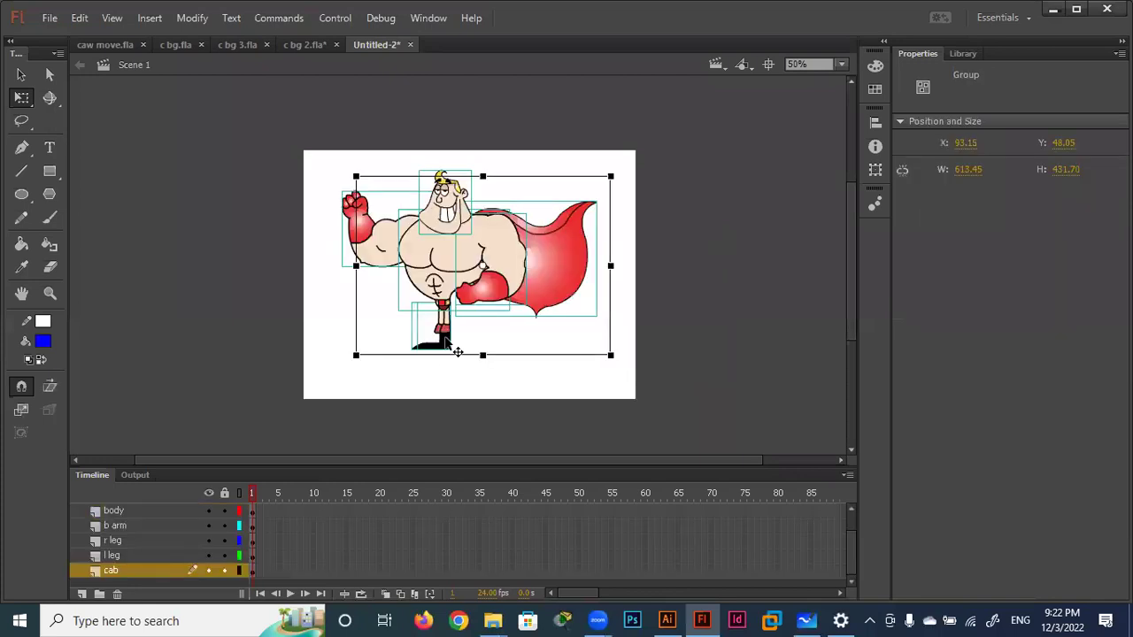
click(744, 310)
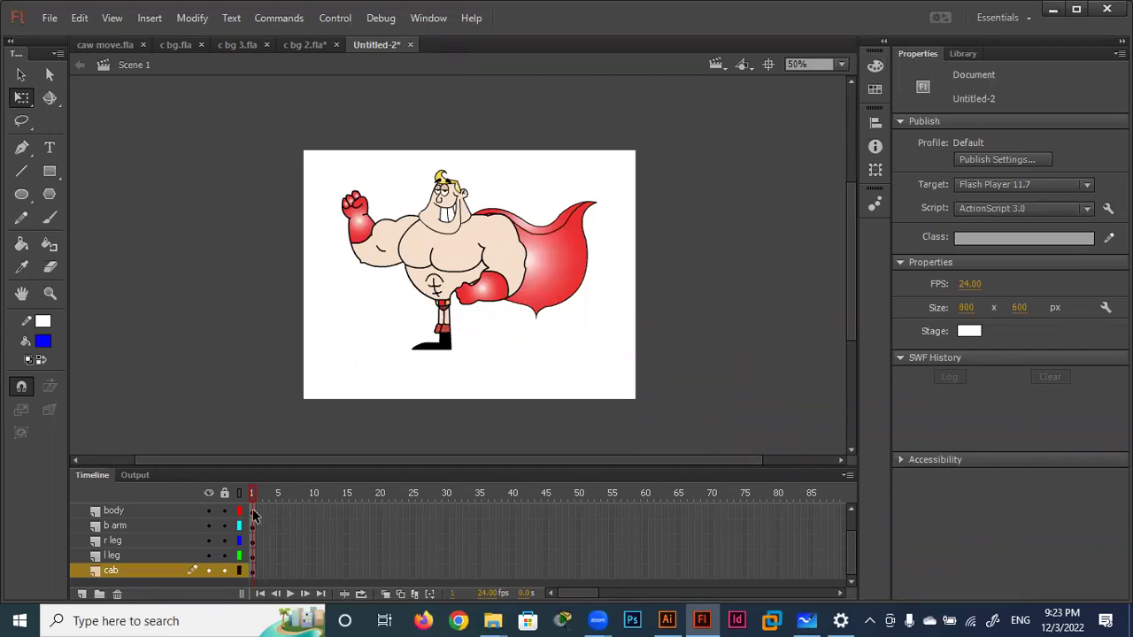
Copy the character's frames and create a new movie clip symbol named SM Stop.
right_click(253, 571)
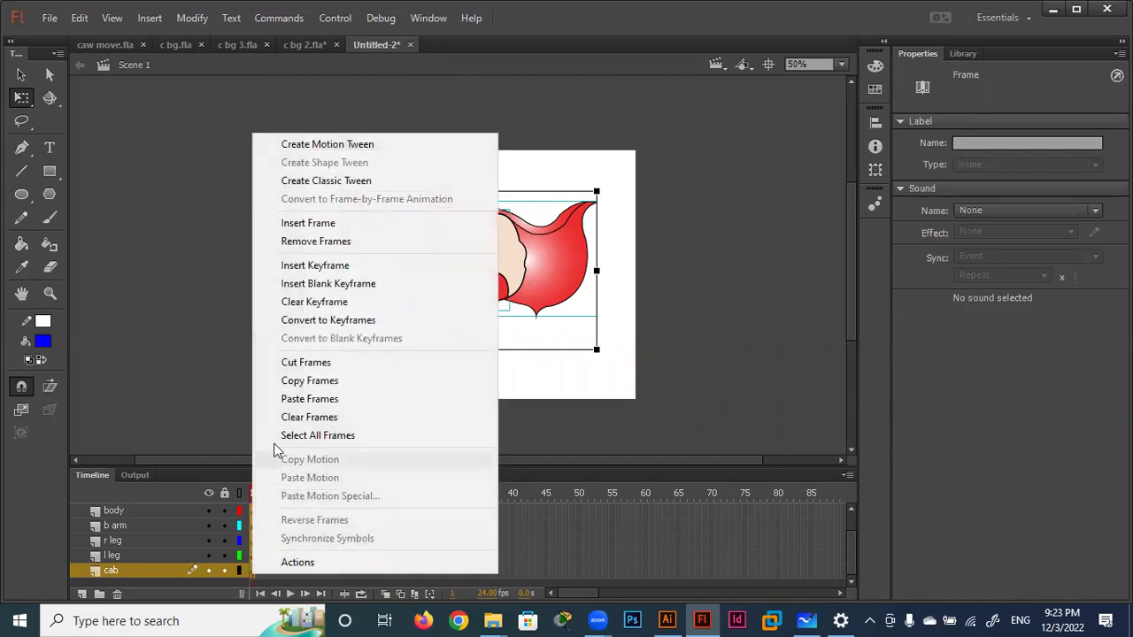
click(327, 381)
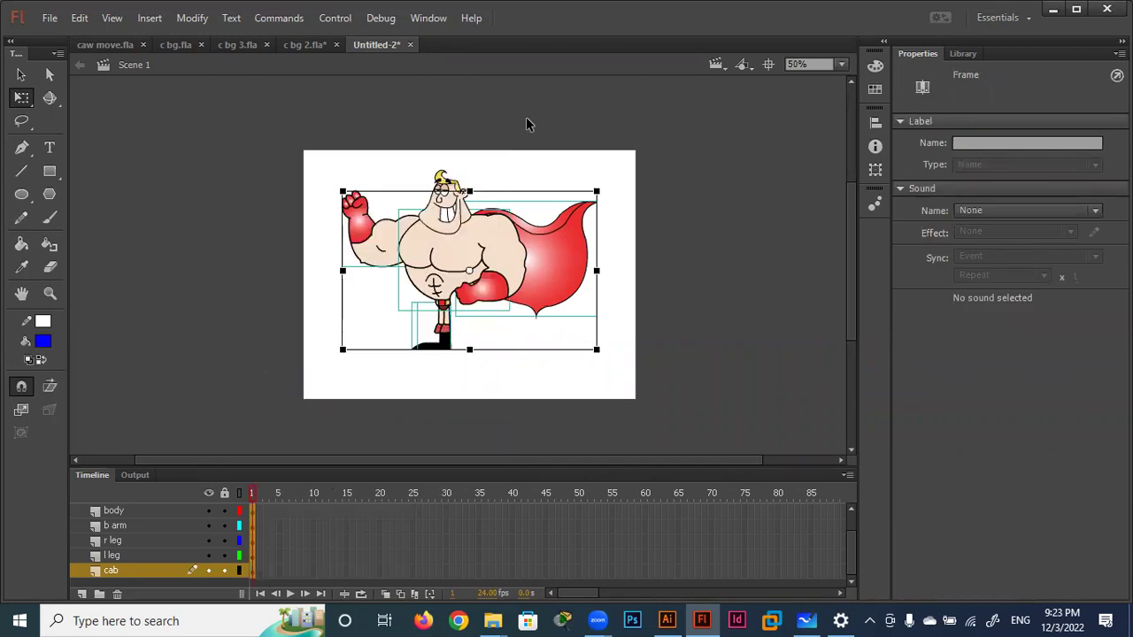
click(150, 18)
click(172, 36)
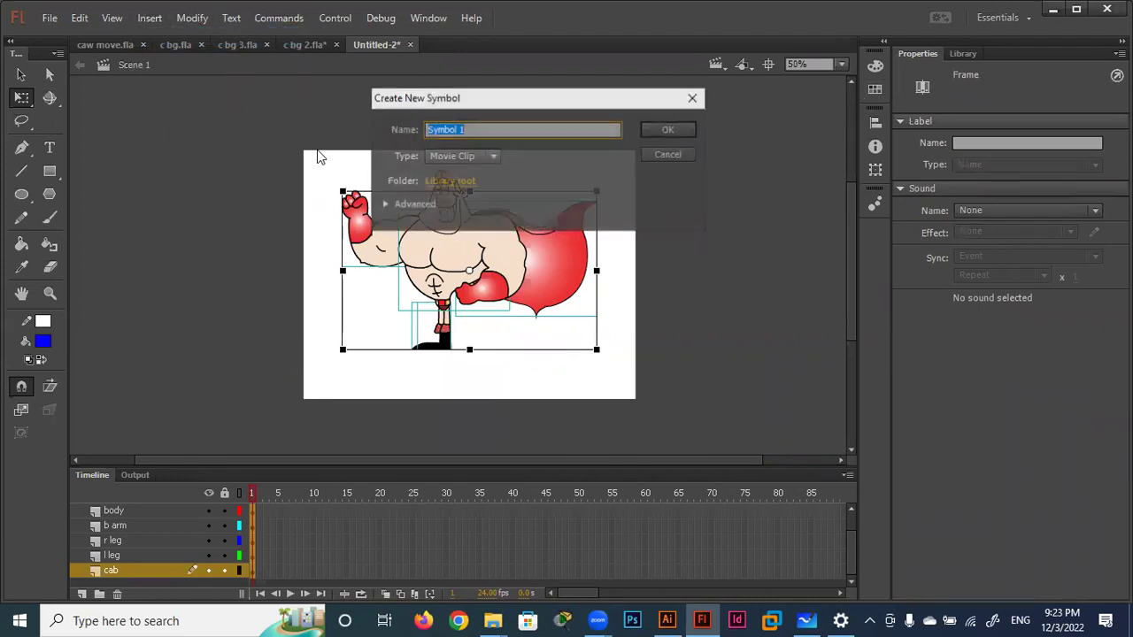
text(super)
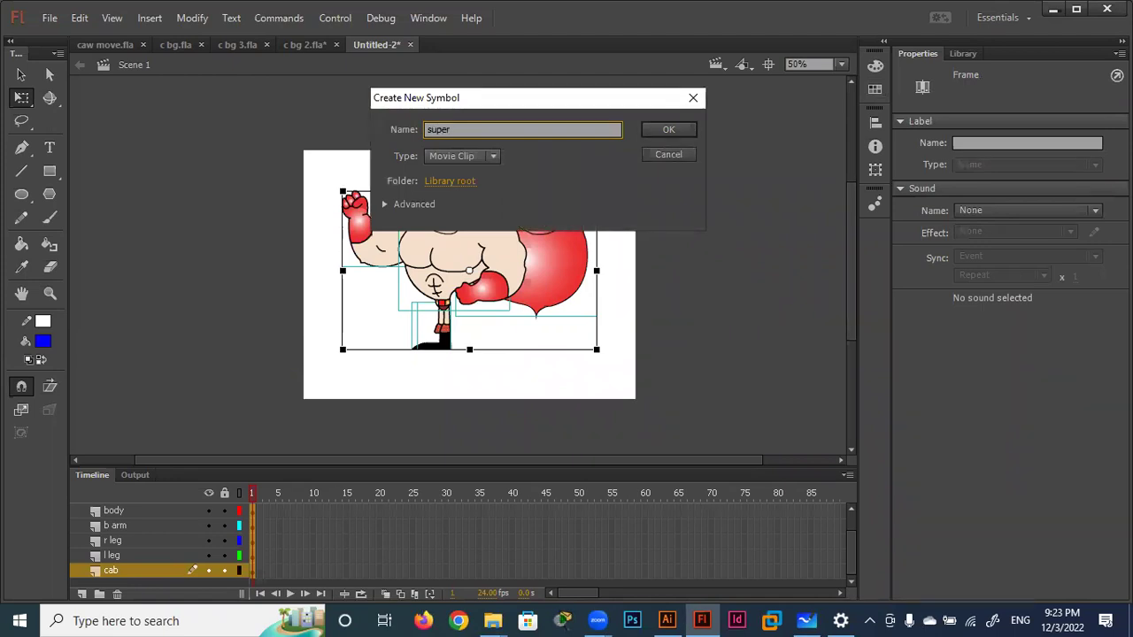
key(BackSpace)
key(BackSpace)
key(BackSpace)
text(SM)
text( Stop)
key(Return)
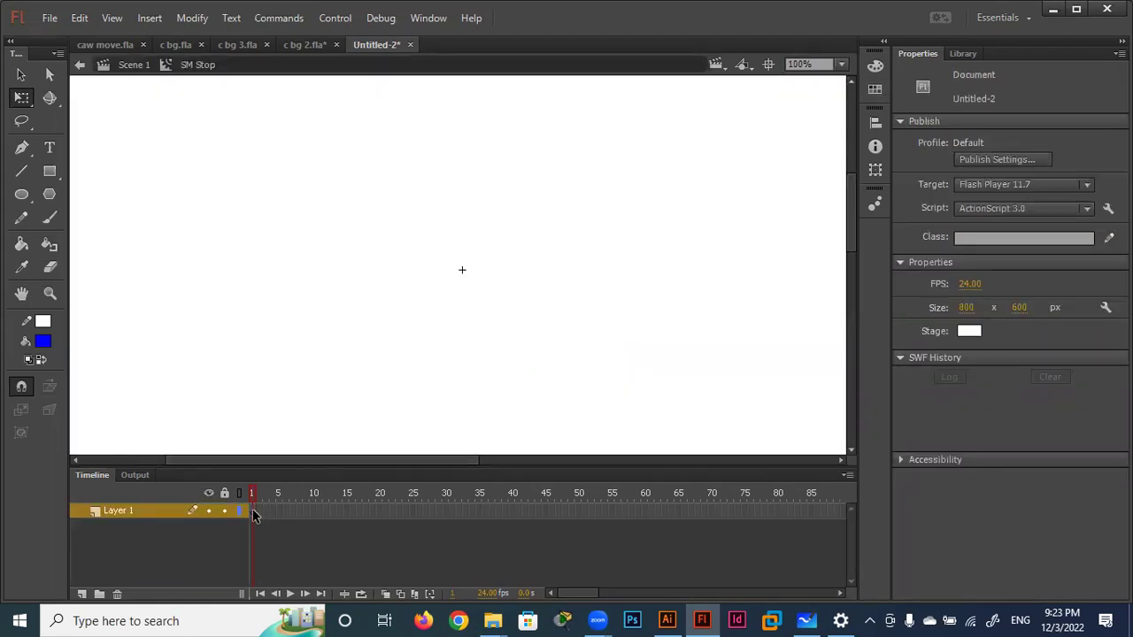
Try pasting the frames into SM Stop, undo it, and return to Scene 1.
click(252, 511)
right_click(253, 510)
click(320, 335)
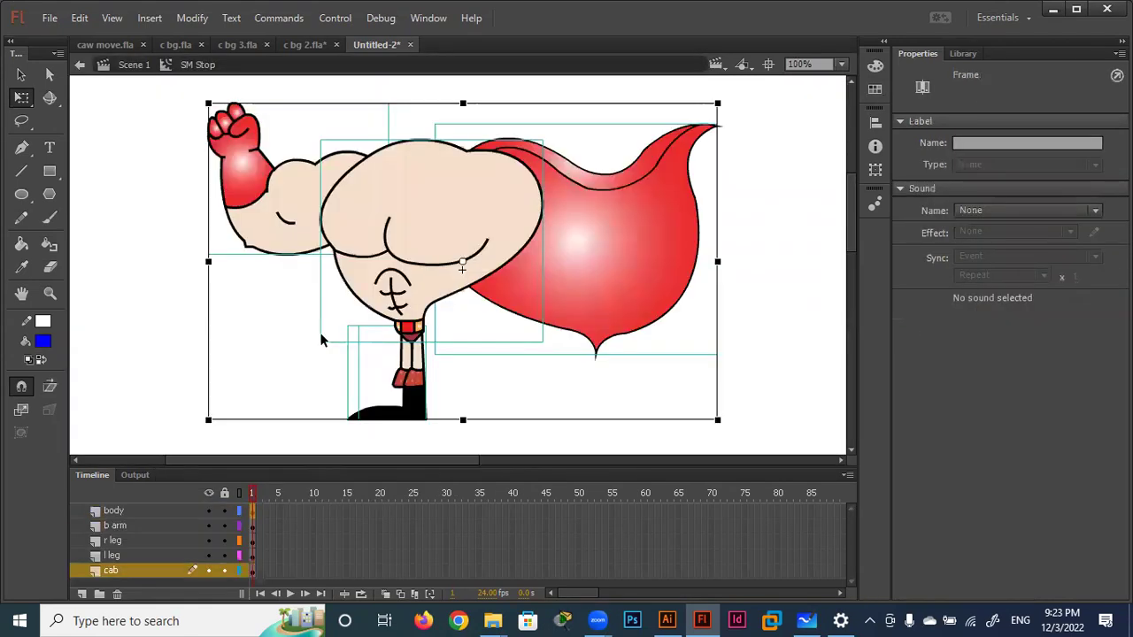
key(ctrl+z)
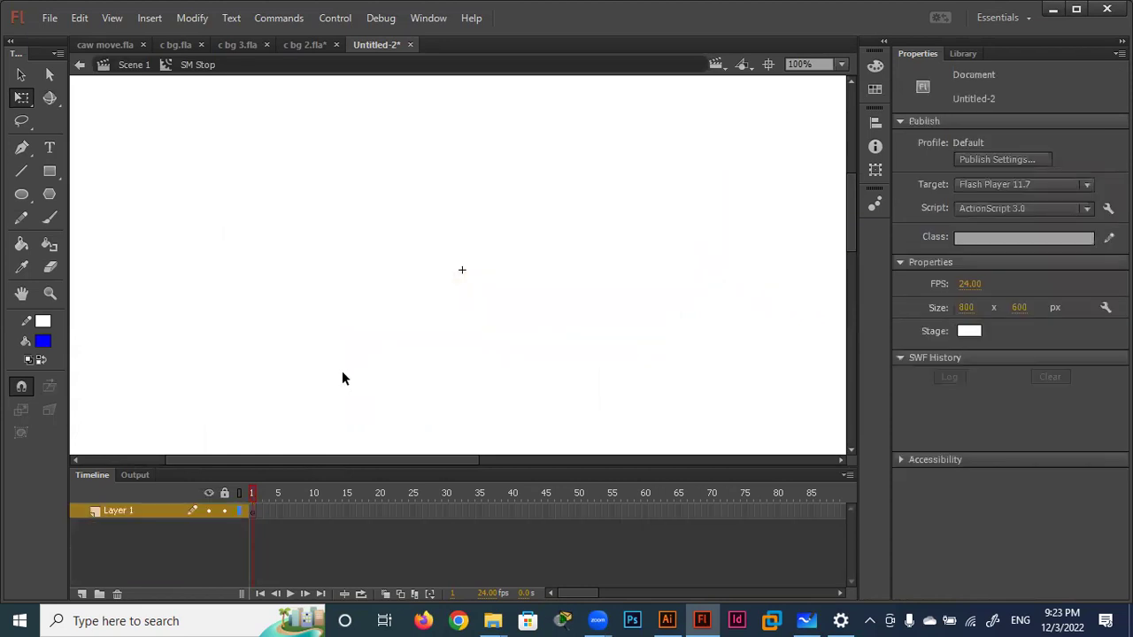
click(79, 64)
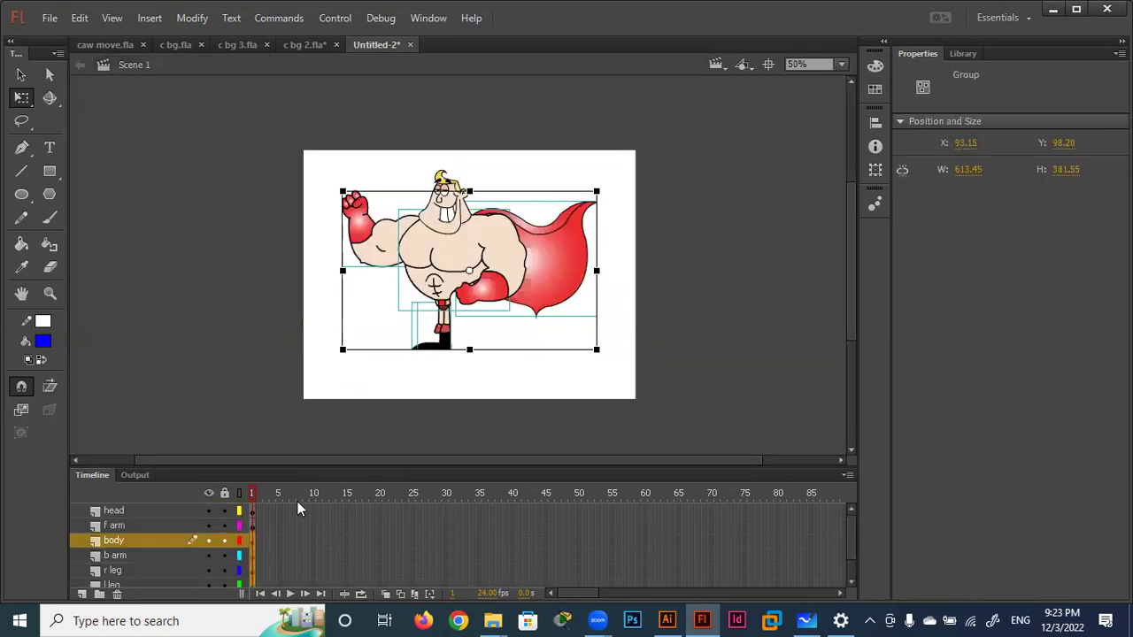
Enlarge the timeline and copy frame 1 across all the character's layers.
drag(294, 467, 294, 396)
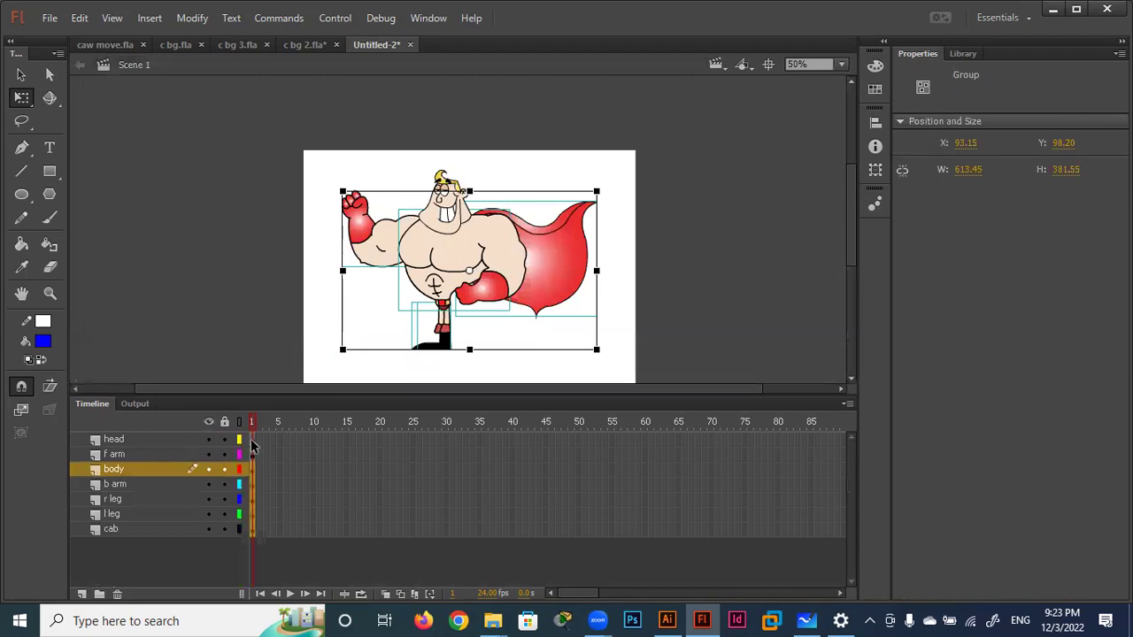
click(251, 469)
click(250, 528)
drag(252, 531, 252, 441)
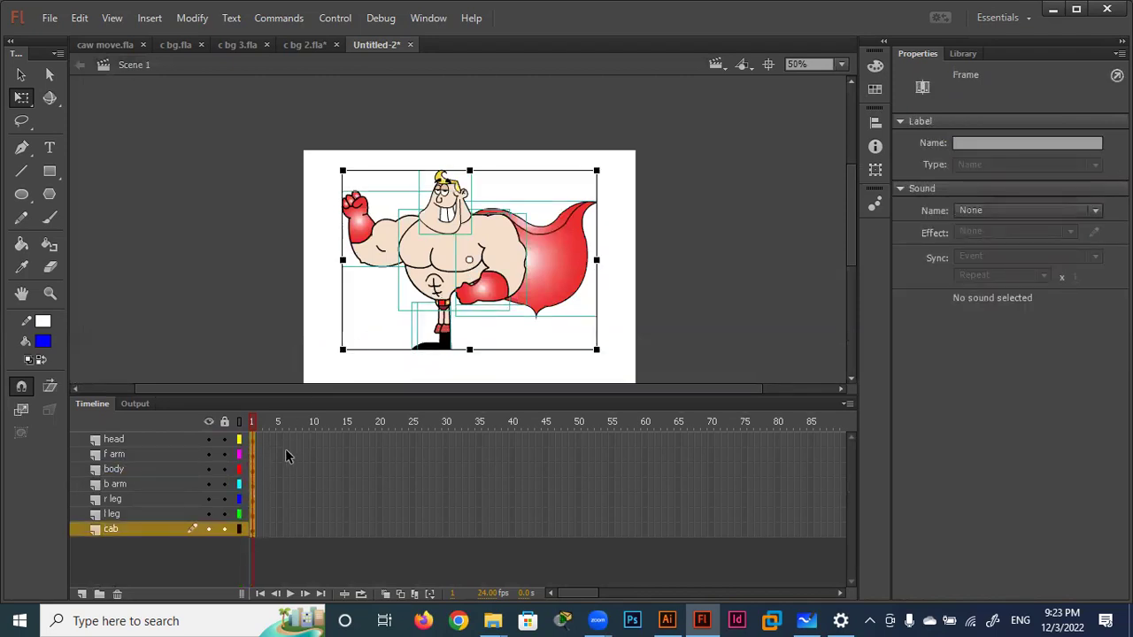
right_click(253, 476)
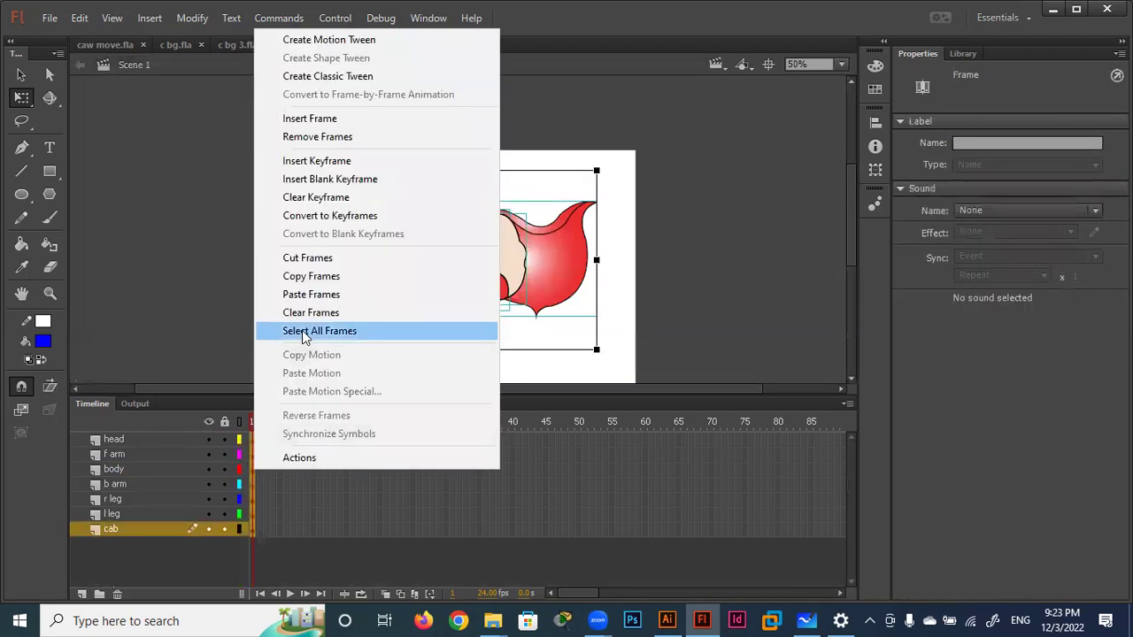
click(301, 274)
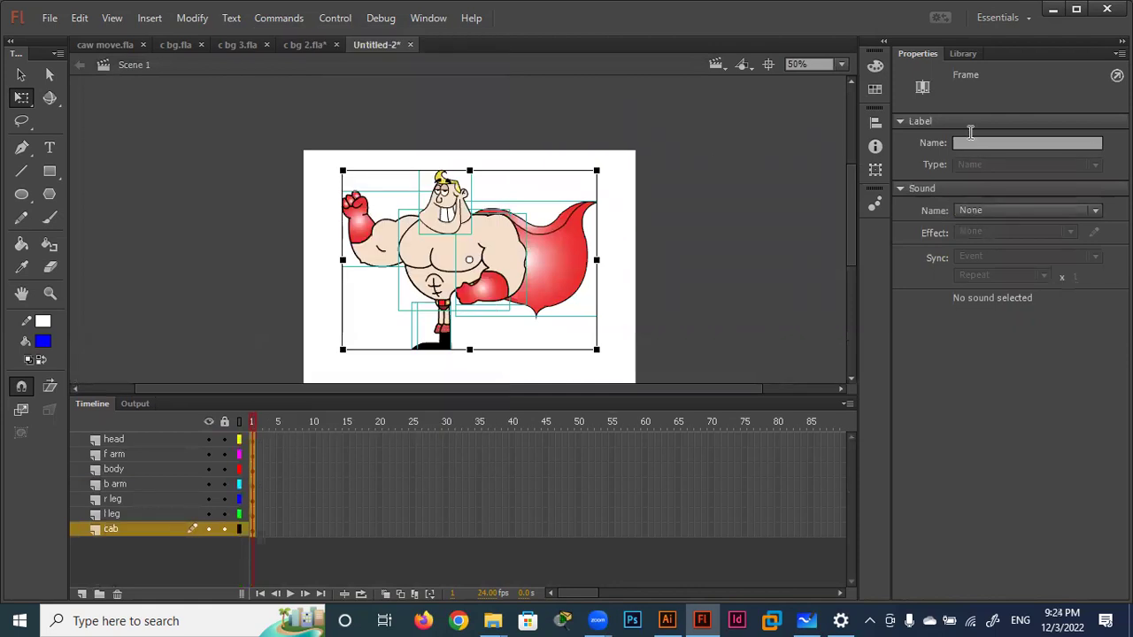
Paste the copied frames into SM Stop from the Library, then go back to Scene 1.
click(958, 54)
double_click(916, 259)
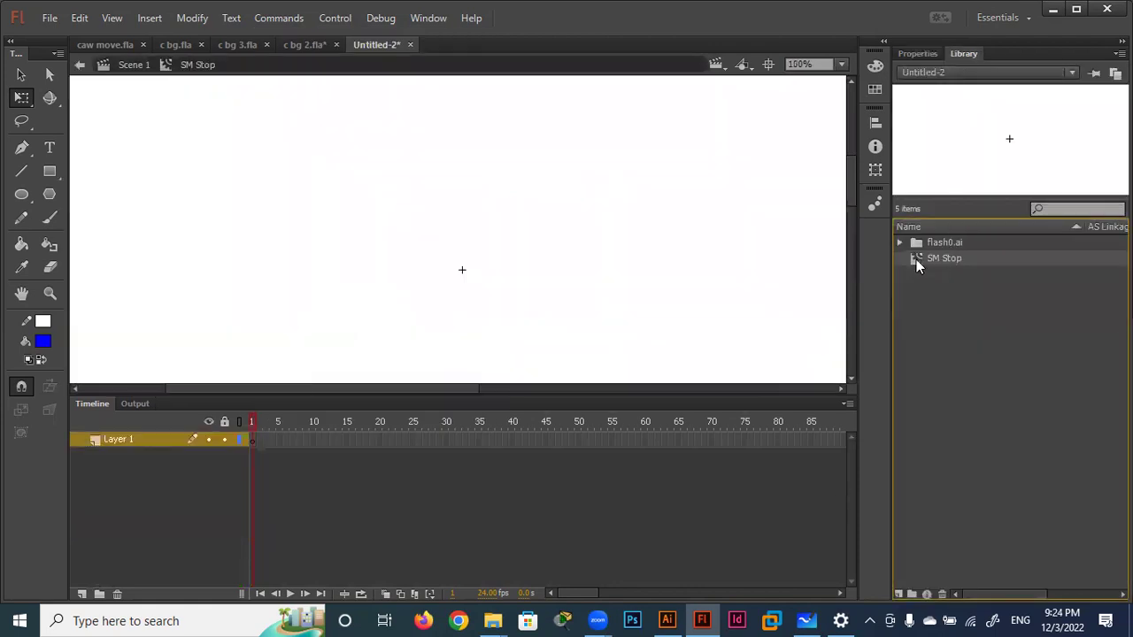
right_click(254, 441)
click(313, 266)
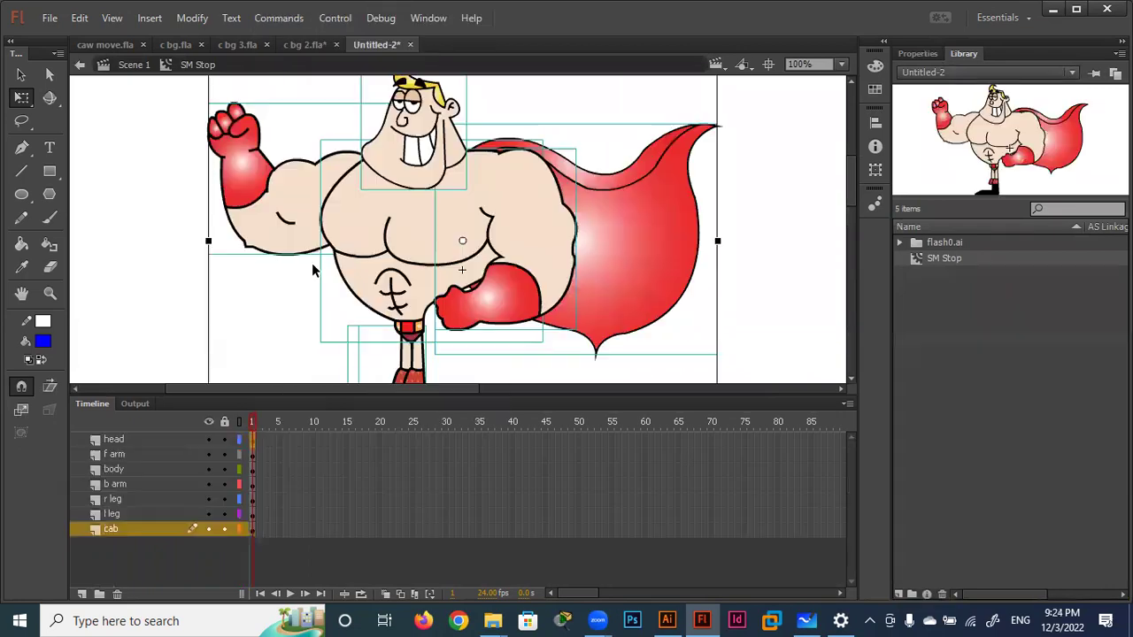
click(79, 65)
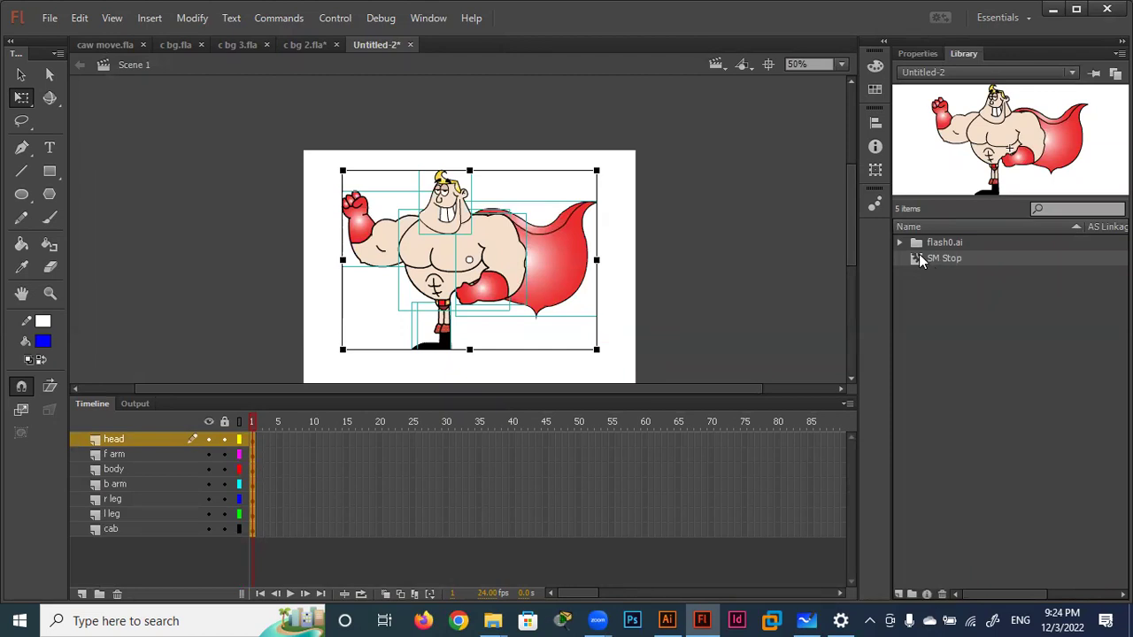
Duplicate SM Stop as a new symbol named SM Run.
right_click(919, 255)
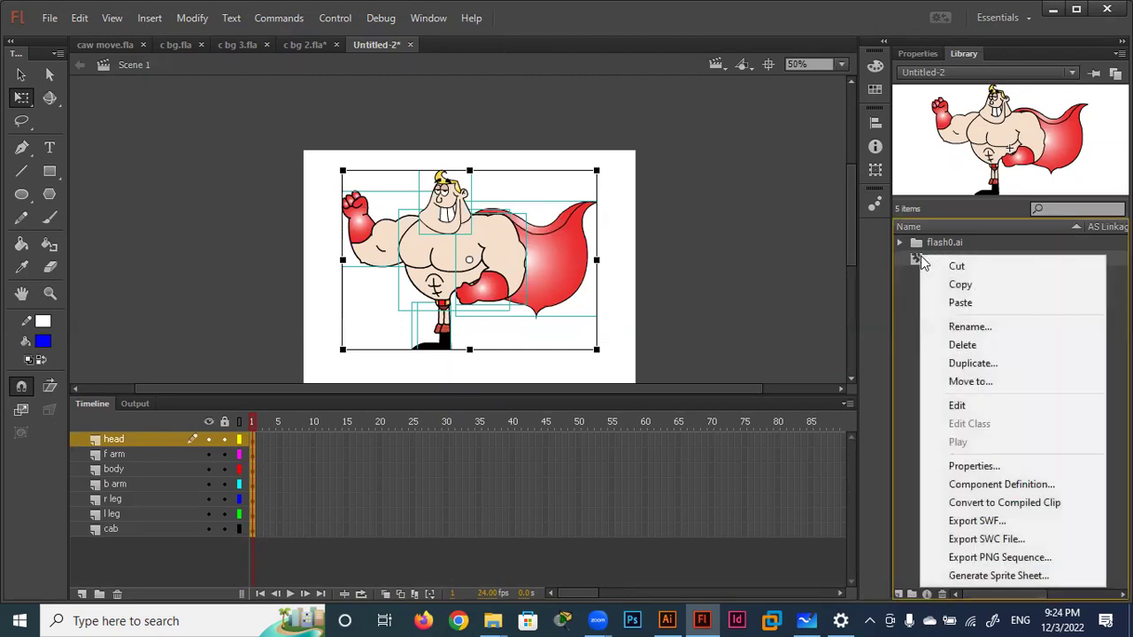
click(994, 364)
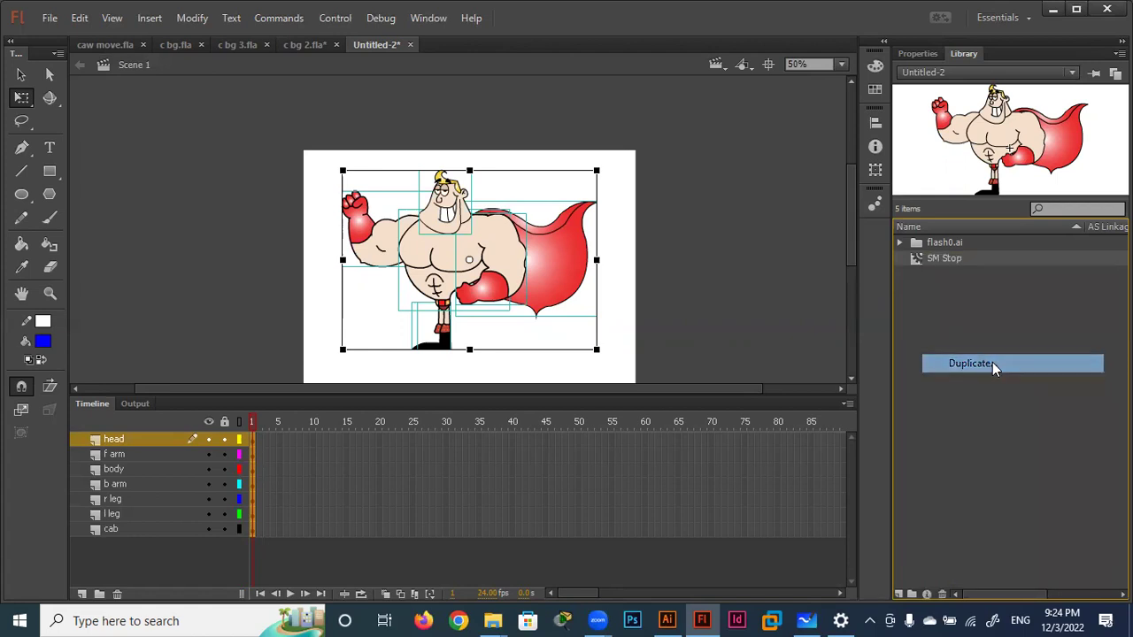
click(504, 131)
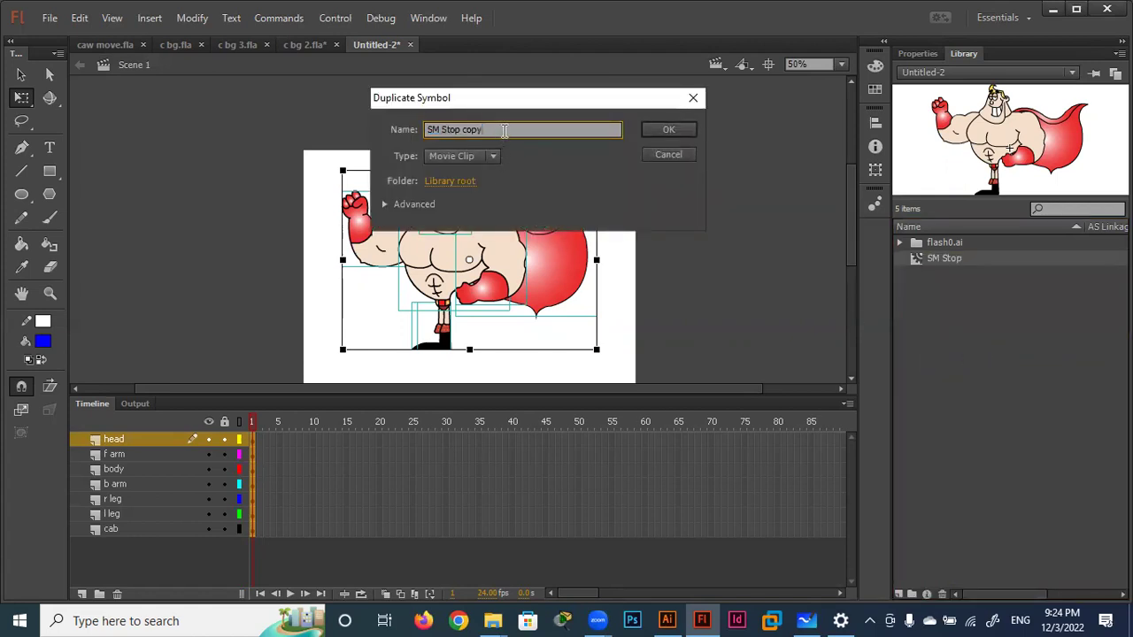
key(BackSpace)
key(BackSpace)
key(BackSpace)
key(BackSpace)
key(BackSpace)
key(BackSpace)
key(BackSpace)
text(Run)
key(Return)
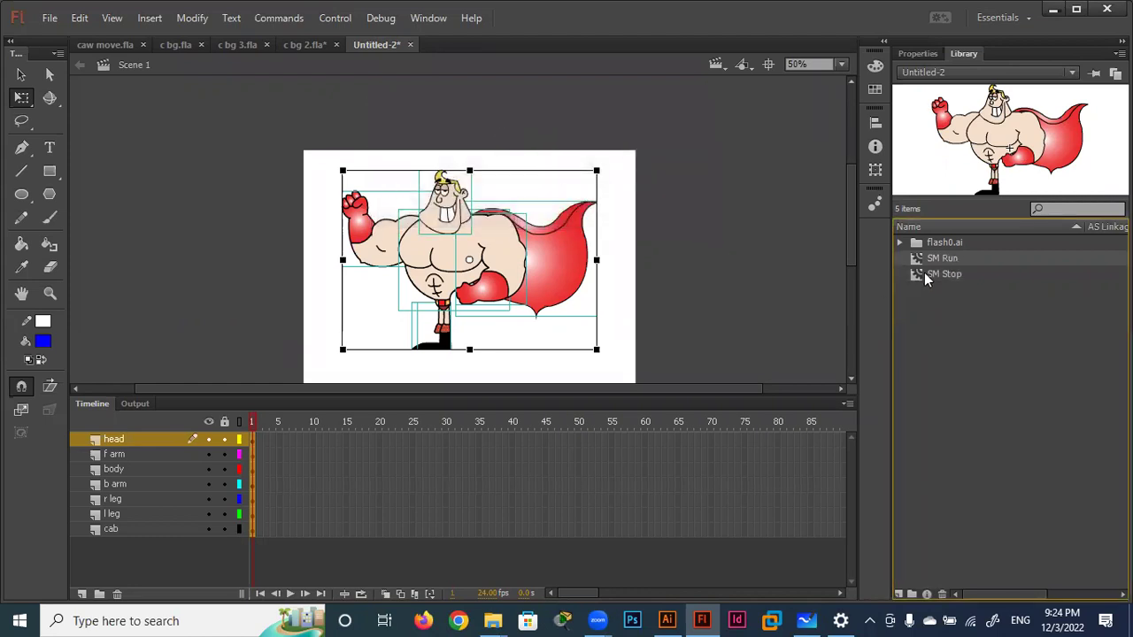
Duplicate SM Stop again as SM Fly, then deselect the stage.
right_click(924, 273)
click(987, 380)
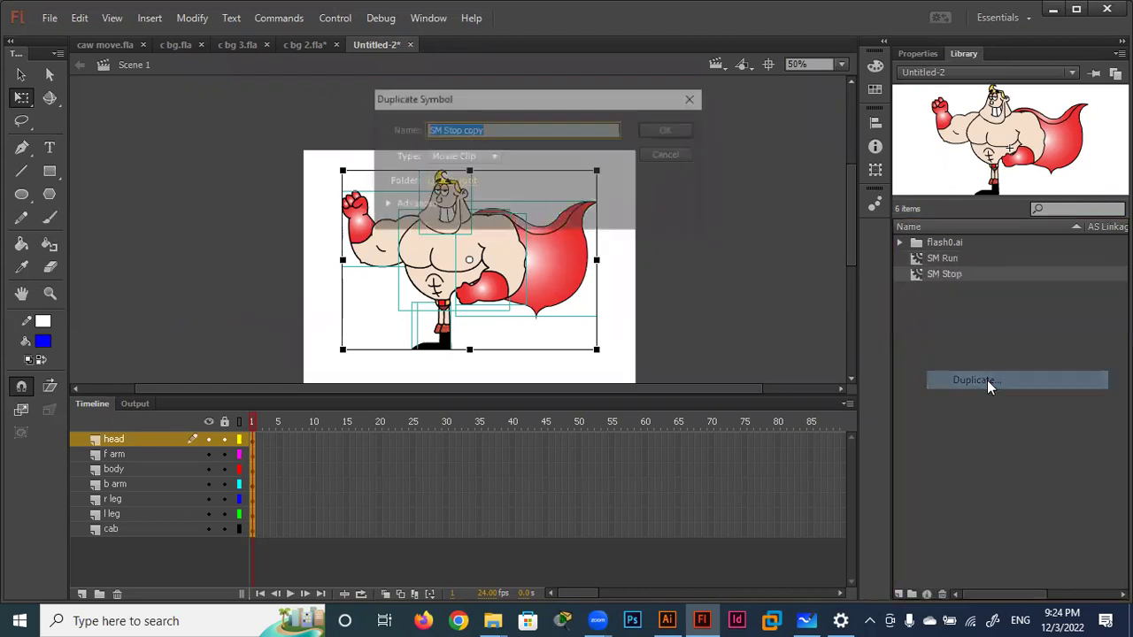
click(544, 132)
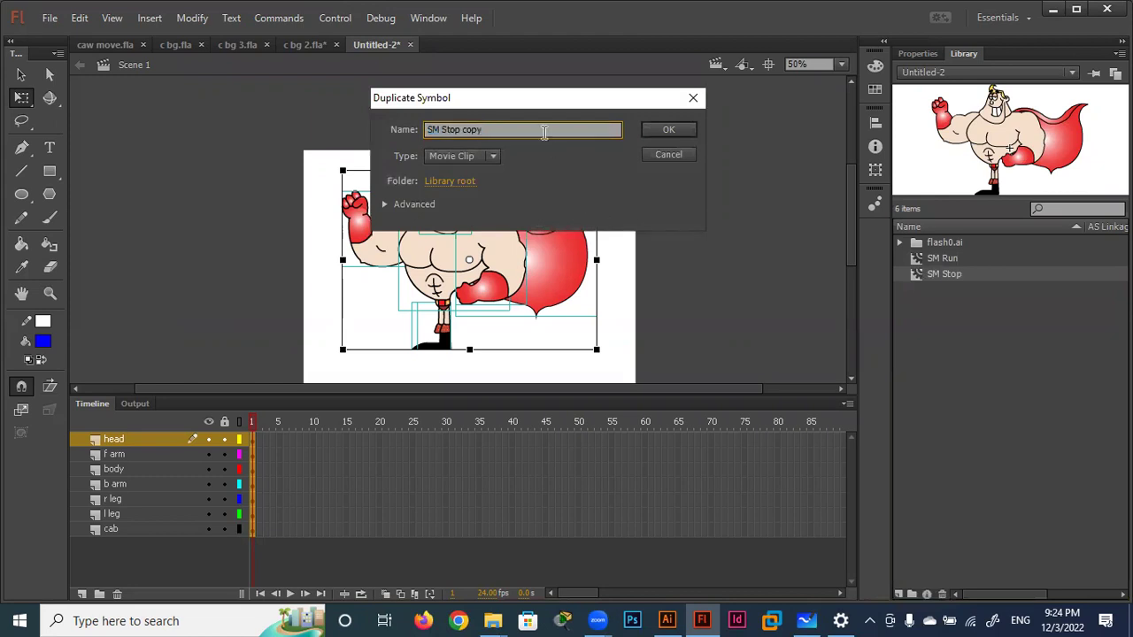
key(BackSpace)
key(BackSpace)
key(BackSpace)
key(BackSpace)
key(BackSpace)
text(F)
text(l)
key(Return)
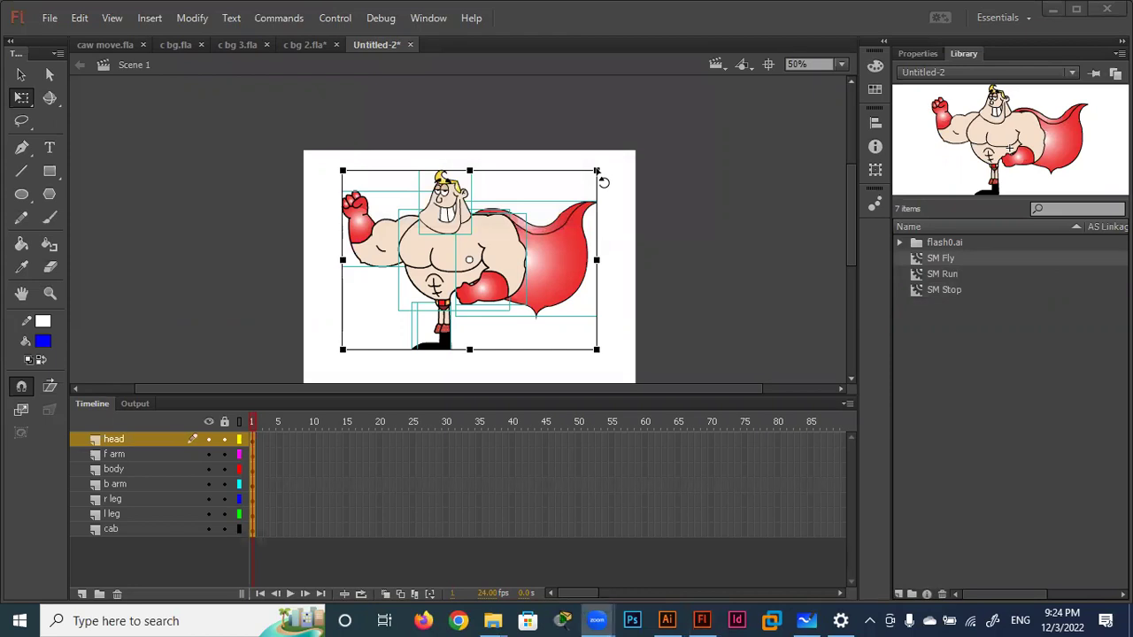
click(939, 323)
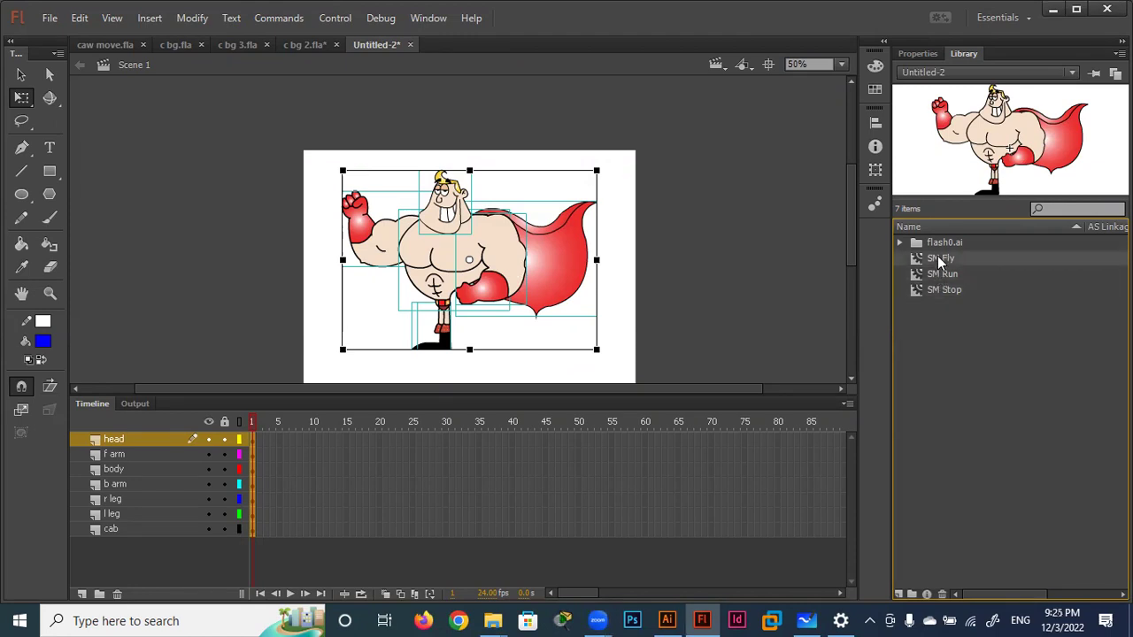
click(694, 266)
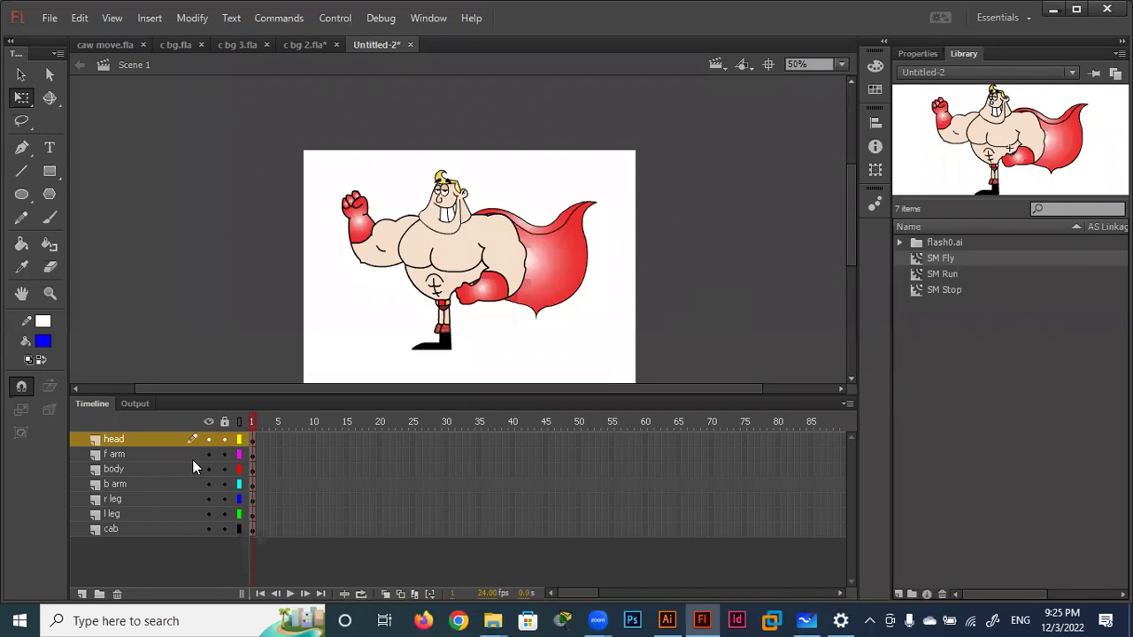
Add Layer 8 and delete the character's body-part layers from Scene 1.
click(81, 594)
click(123, 455)
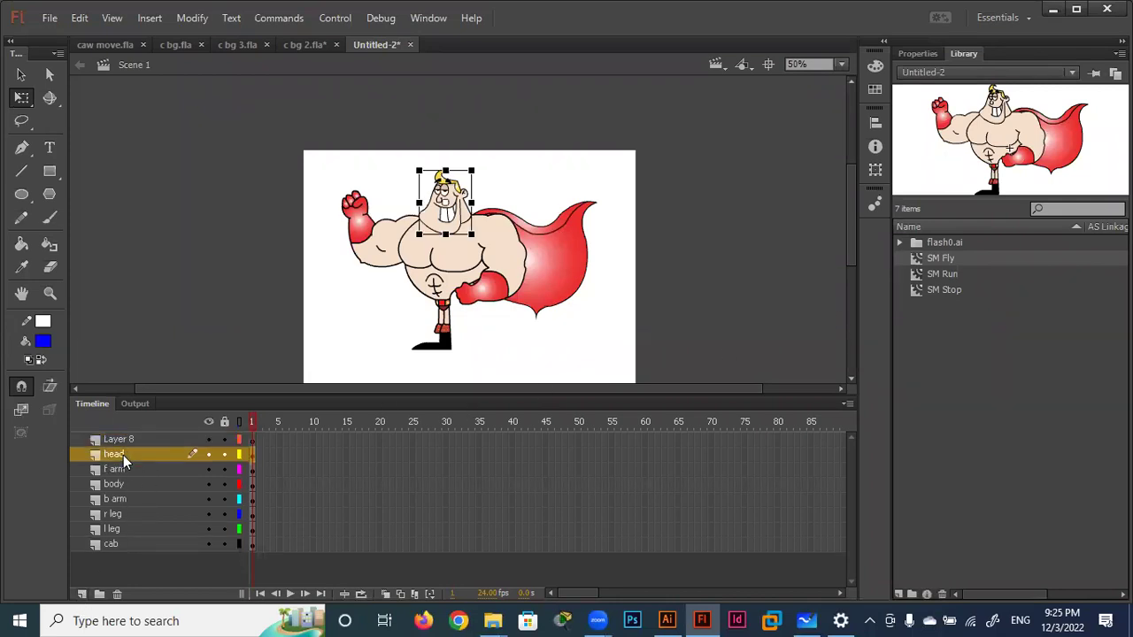
click(118, 593)
click(118, 594)
click(118, 594)
click(118, 594)
click(117, 594)
click(118, 594)
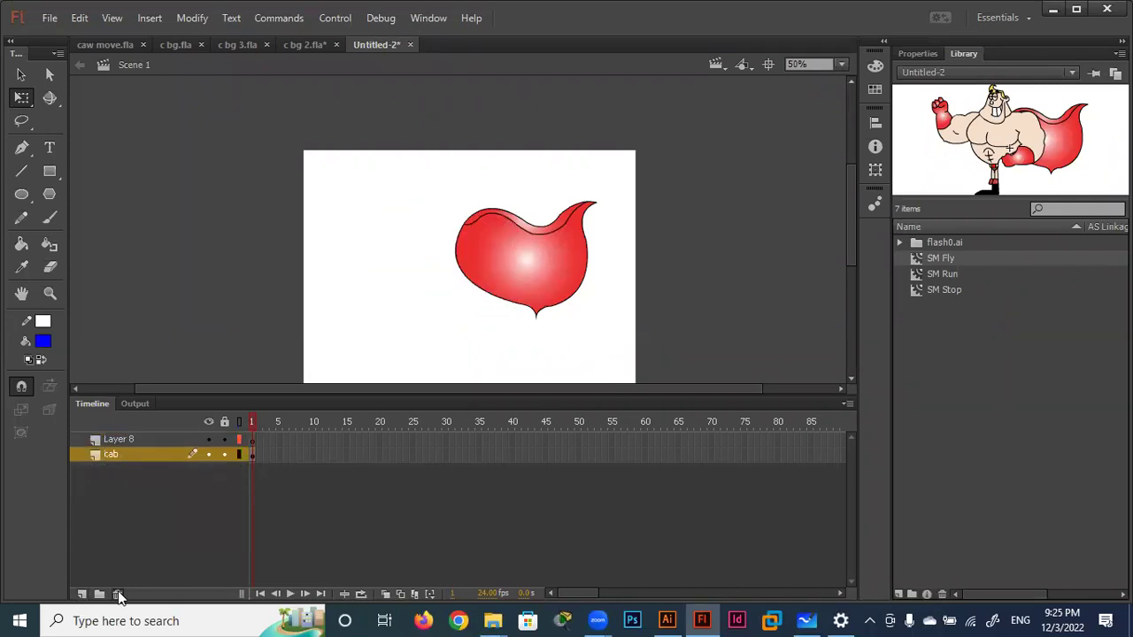
click(118, 594)
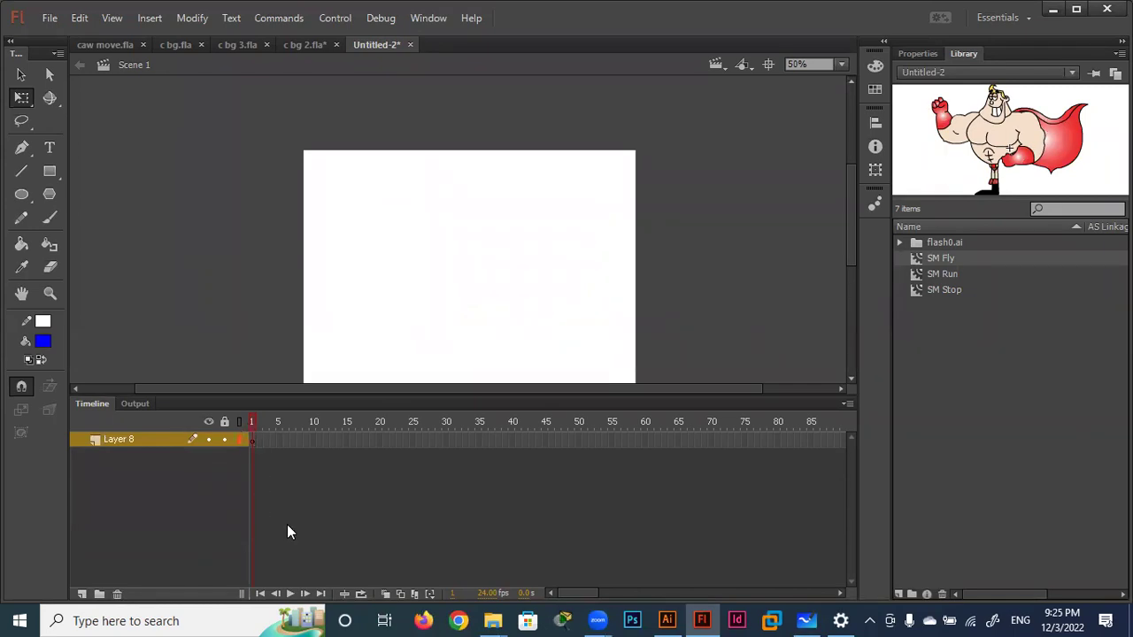
In SM Stop, pivot the back arm at the shoulder and swing it forward.
double_click(916, 292)
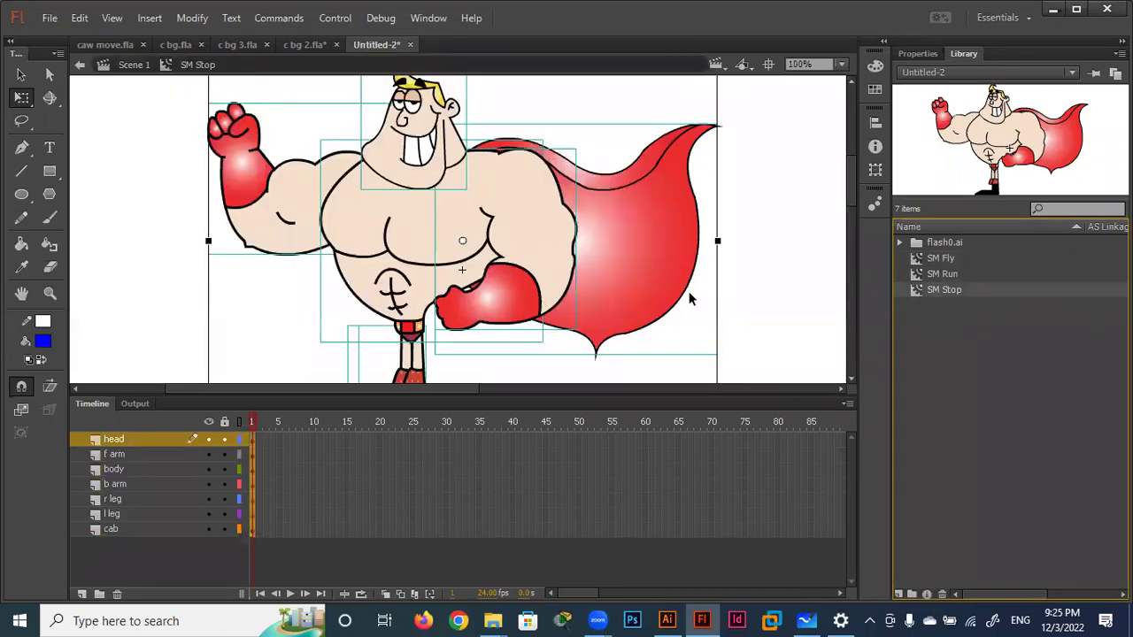
click(162, 262)
click(252, 223)
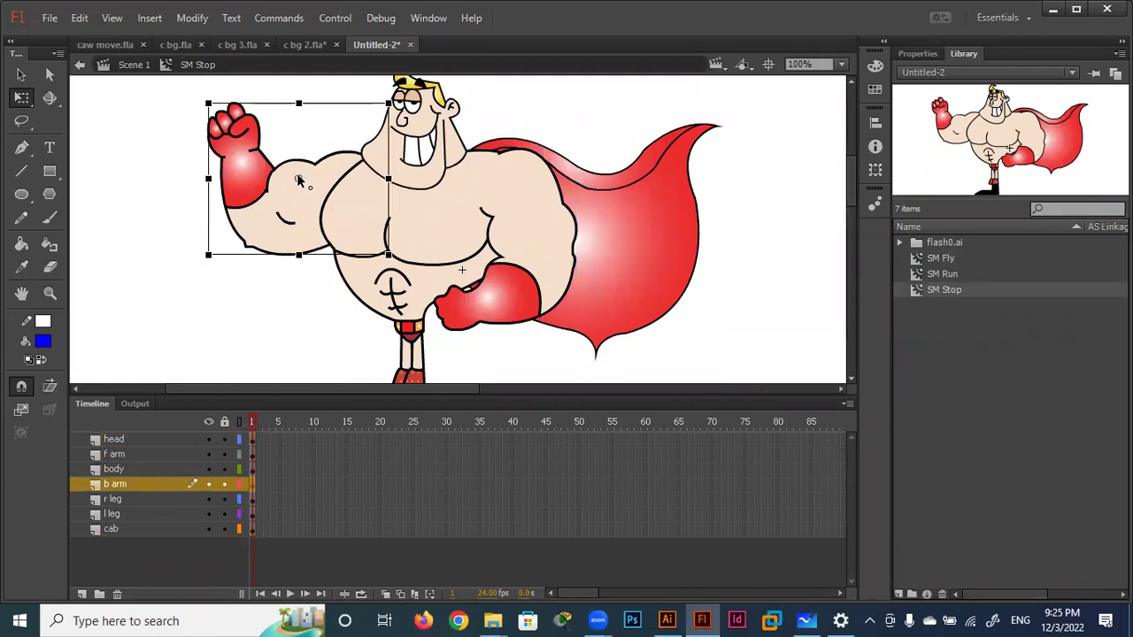
drag(299, 179, 377, 178)
drag(217, 274, 434, 370)
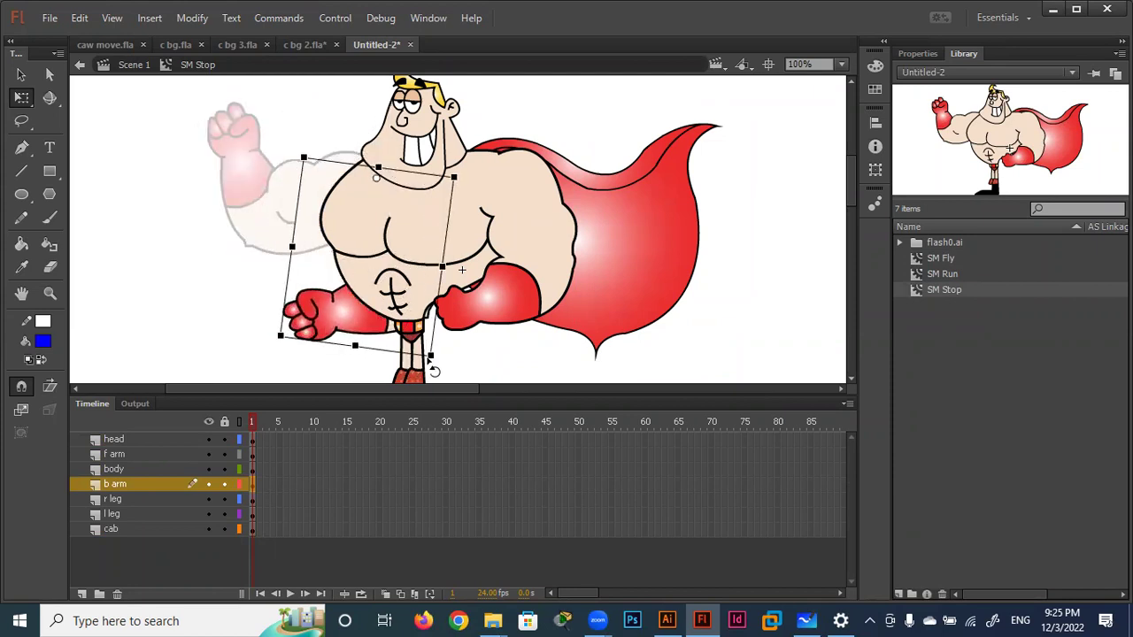
drag(434, 370, 333, 372)
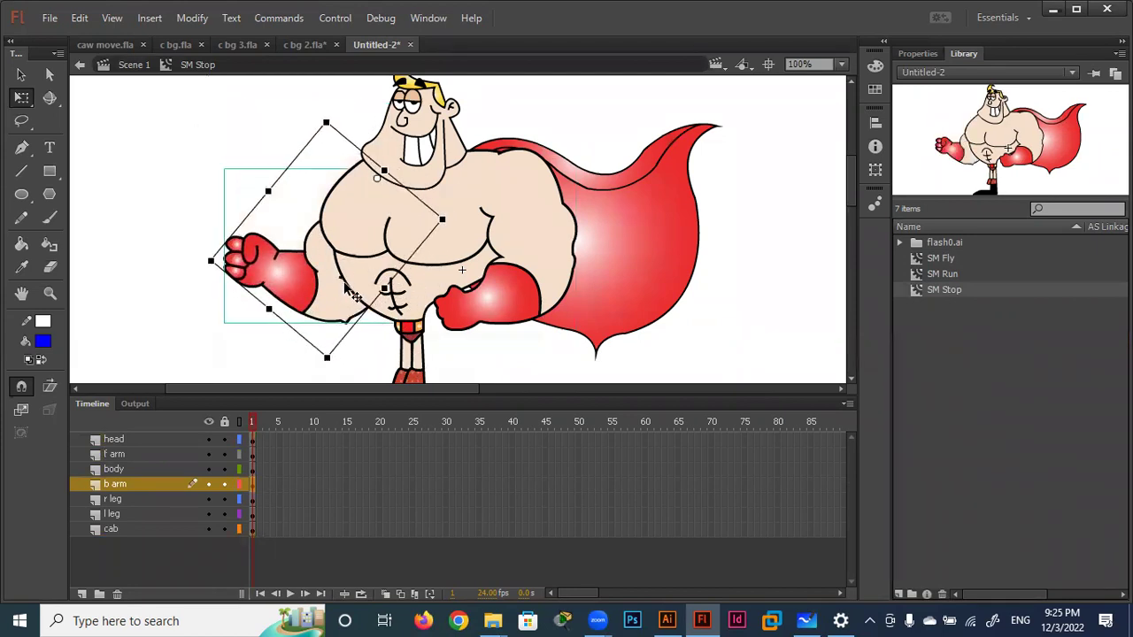
Rotate the cape downward and move it down behind the body.
click(612, 263)
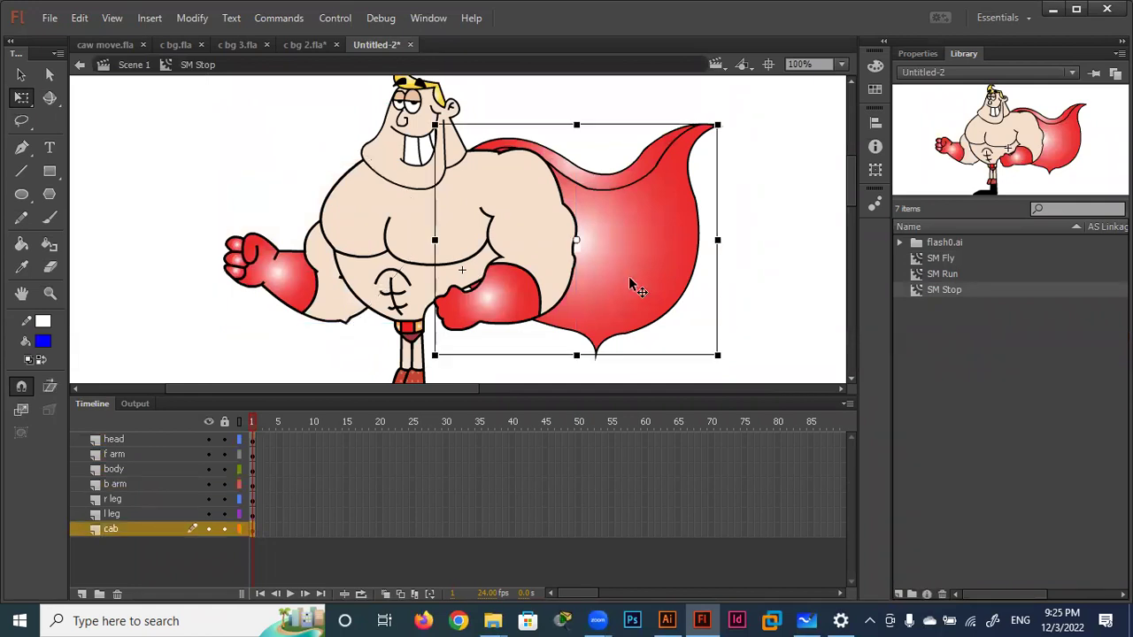
scroll(770, 299, down, 2)
scroll(770, 299, down, 2)
scroll(770, 299, up, 6)
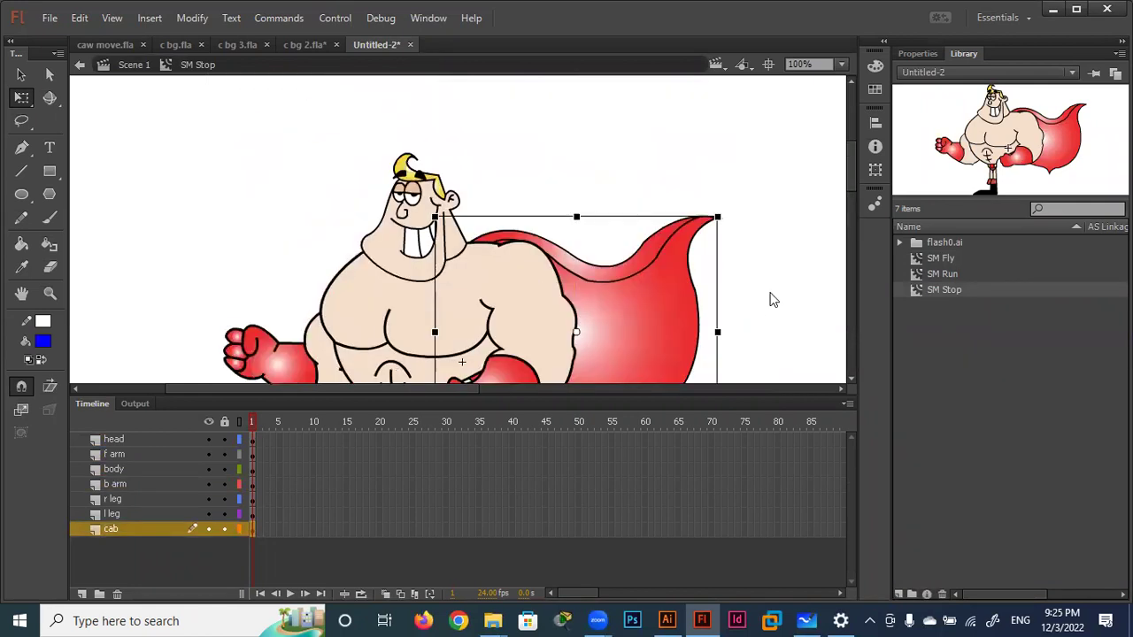
scroll(770, 299, down, 2)
scroll(763, 298, down, 2)
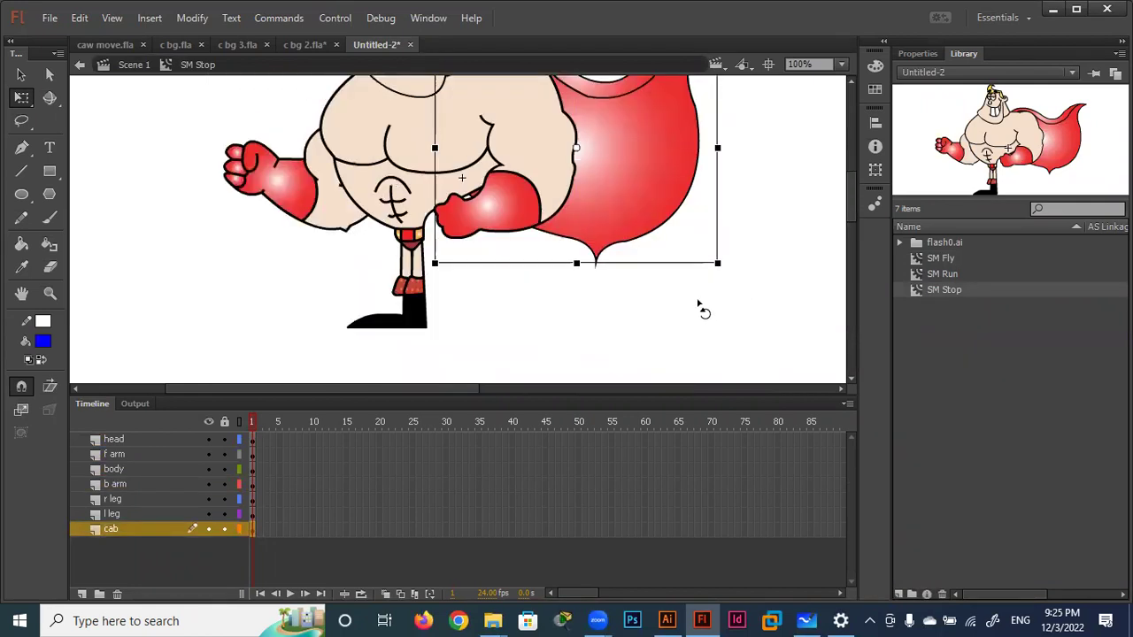
drag(700, 307, 572, 342)
mouse_move(607, 227)
mouse_down()
mouse_move(545, 292)
mouse_move(494, 278)
mouse_up()
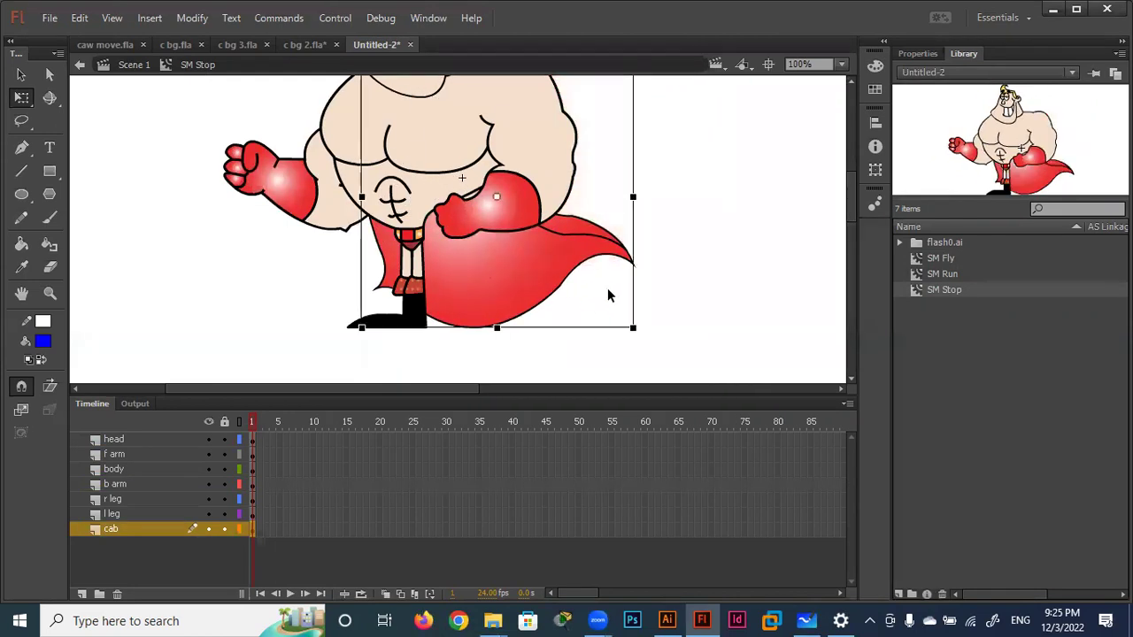
scroll(607, 292, up, 2)
mouse_move(539, 334)
mouse_down()
mouse_move(568, 309)
mouse_move(538, 324)
mouse_up()
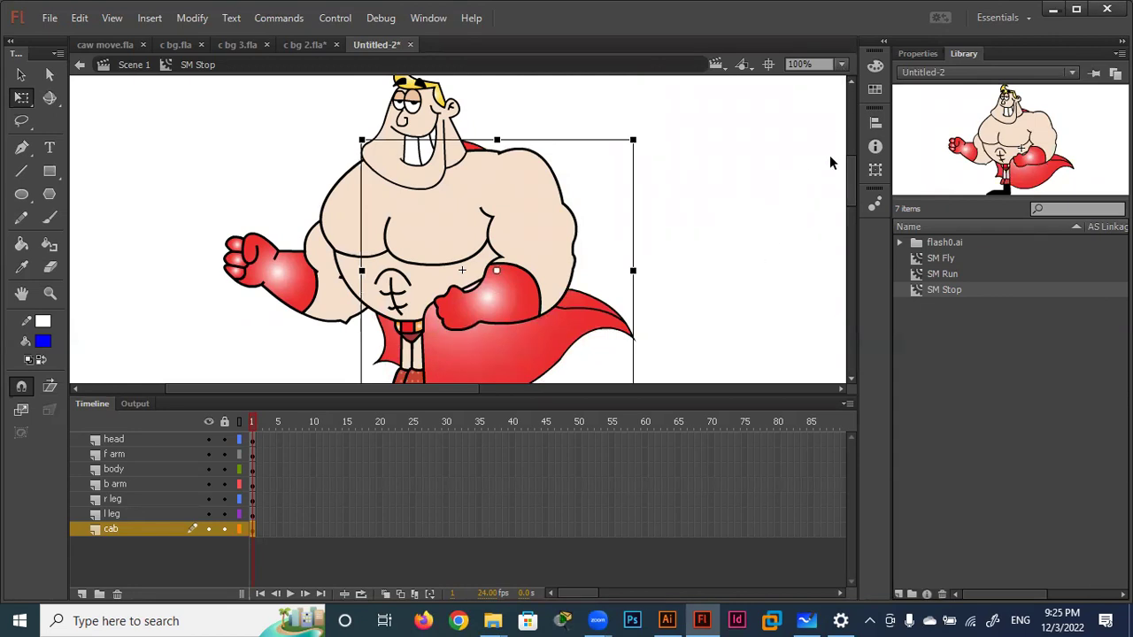
Nudge the front arm slightly left, then return to Scene 1.
click(757, 220)
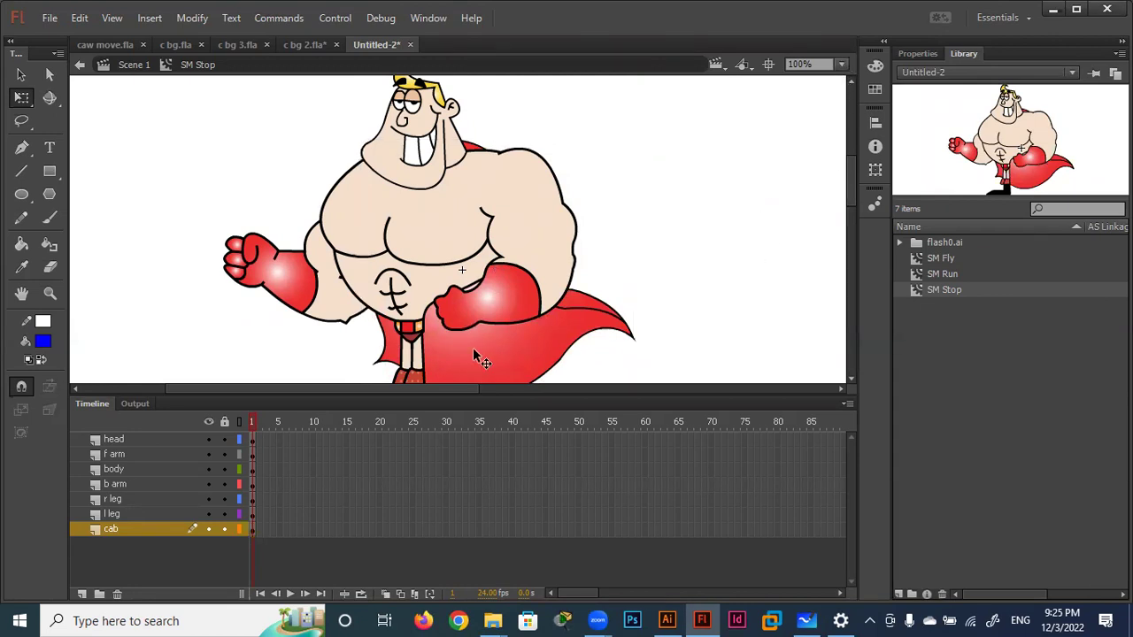
click(538, 294)
mouse_move(542, 271)
mouse_down()
mouse_move(517, 283)
mouse_move(522, 266)
mouse_up()
click(655, 247)
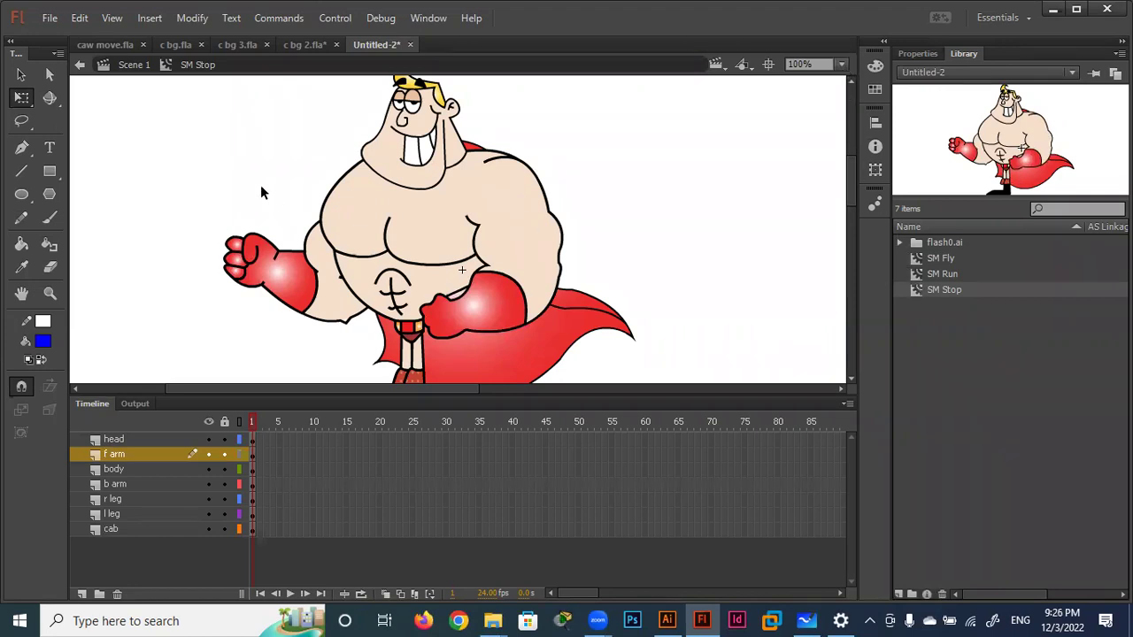
click(78, 65)
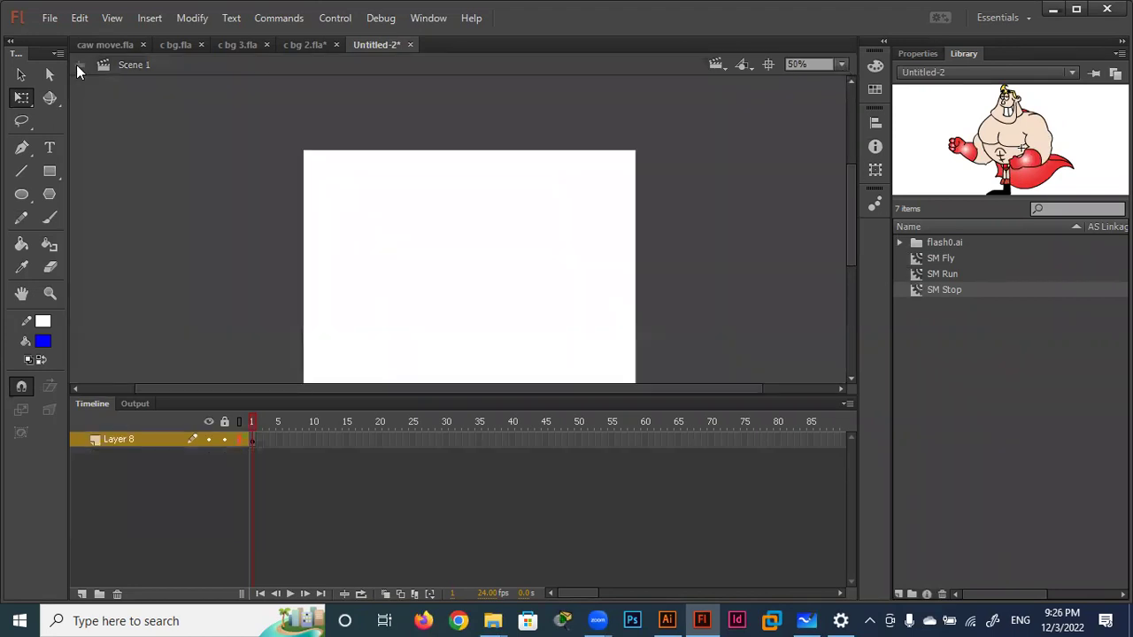
Open SM Run, move the r leg's pivot to the hip and rotate the leg forward.
click(917, 273)
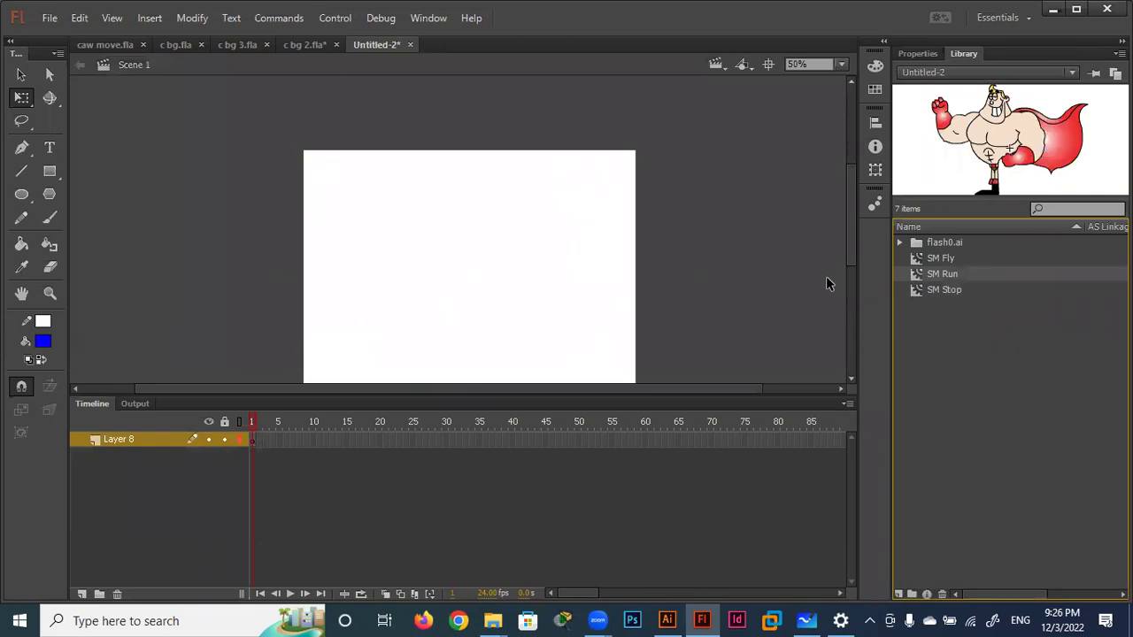
double_click(921, 273)
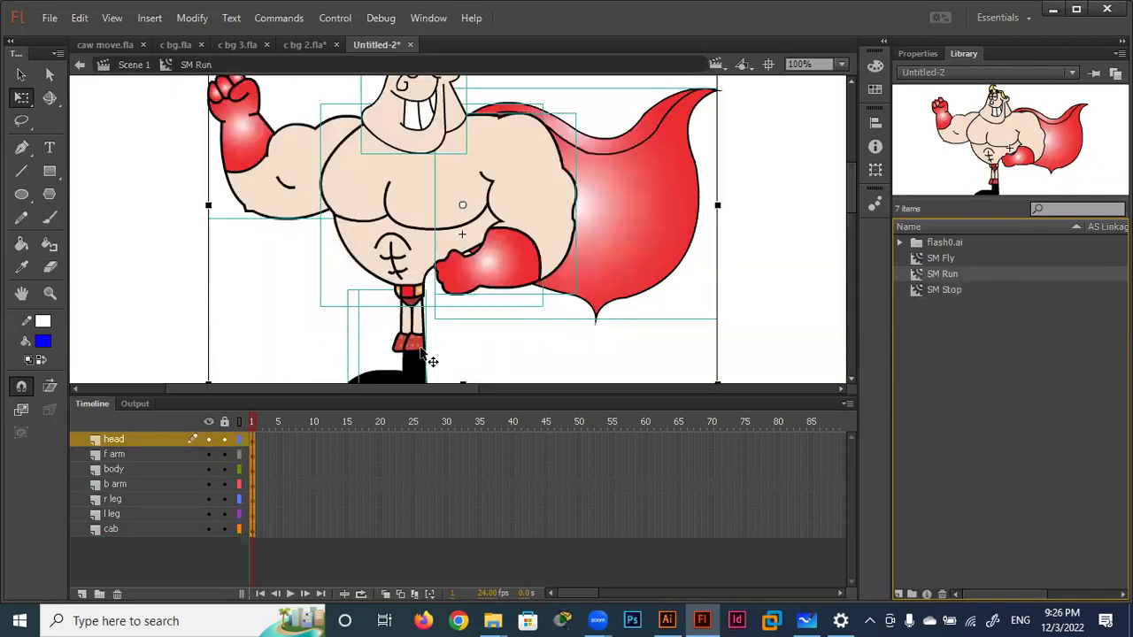
click(769, 317)
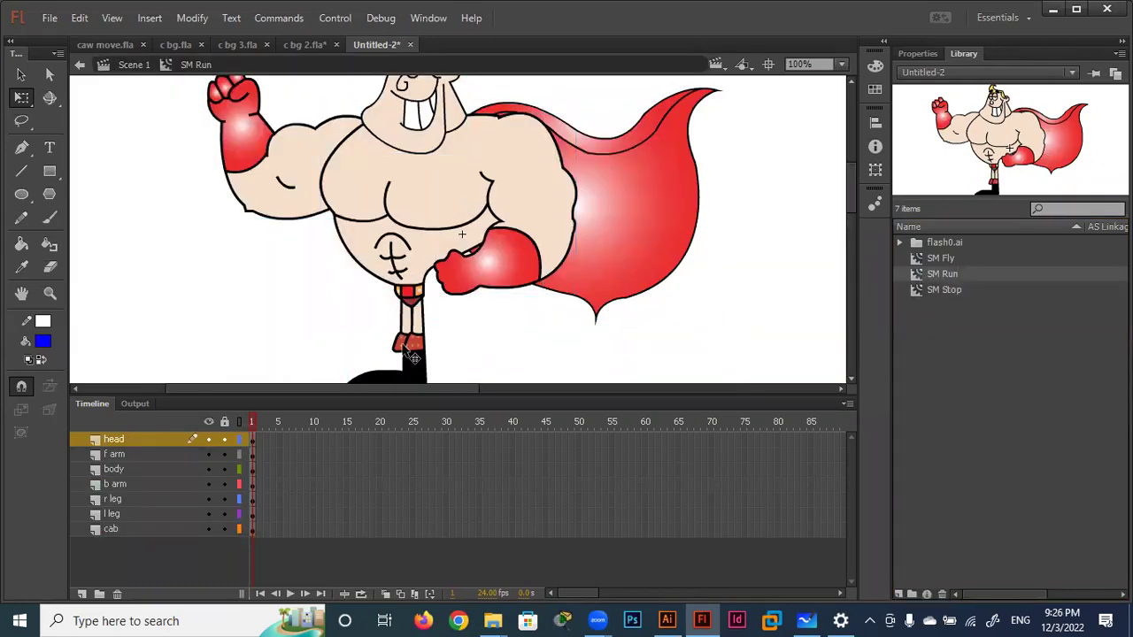
click(410, 348)
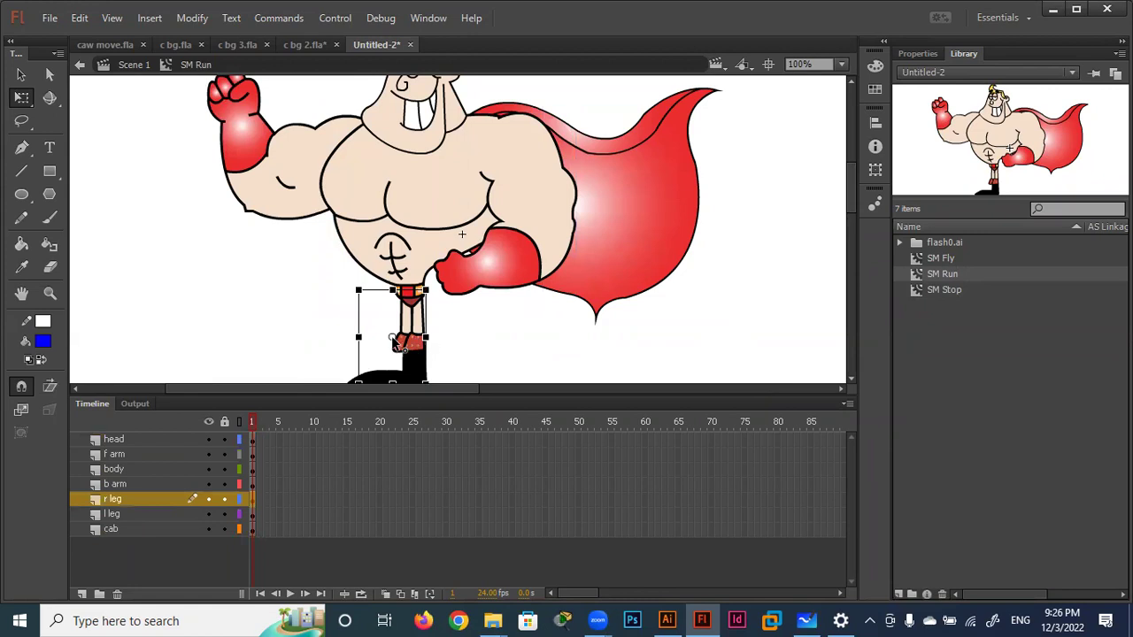
drag(393, 338, 409, 298)
mouse_move(440, 386)
mouse_down()
mouse_move(409, 389)
mouse_move(501, 379)
mouse_up()
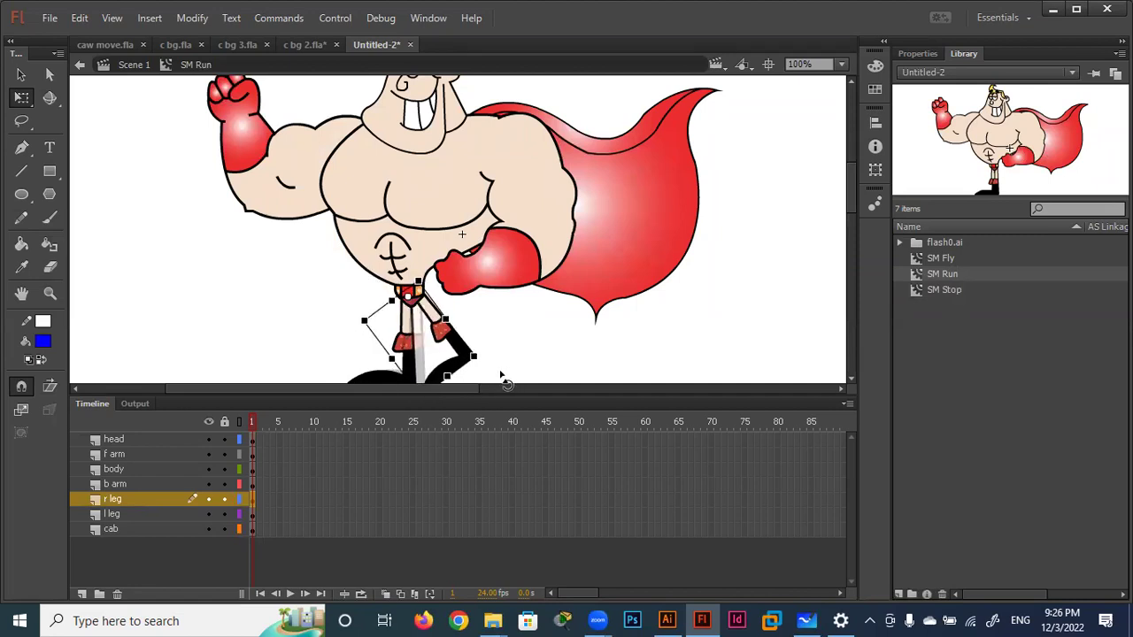
drag(501, 379, 510, 379)
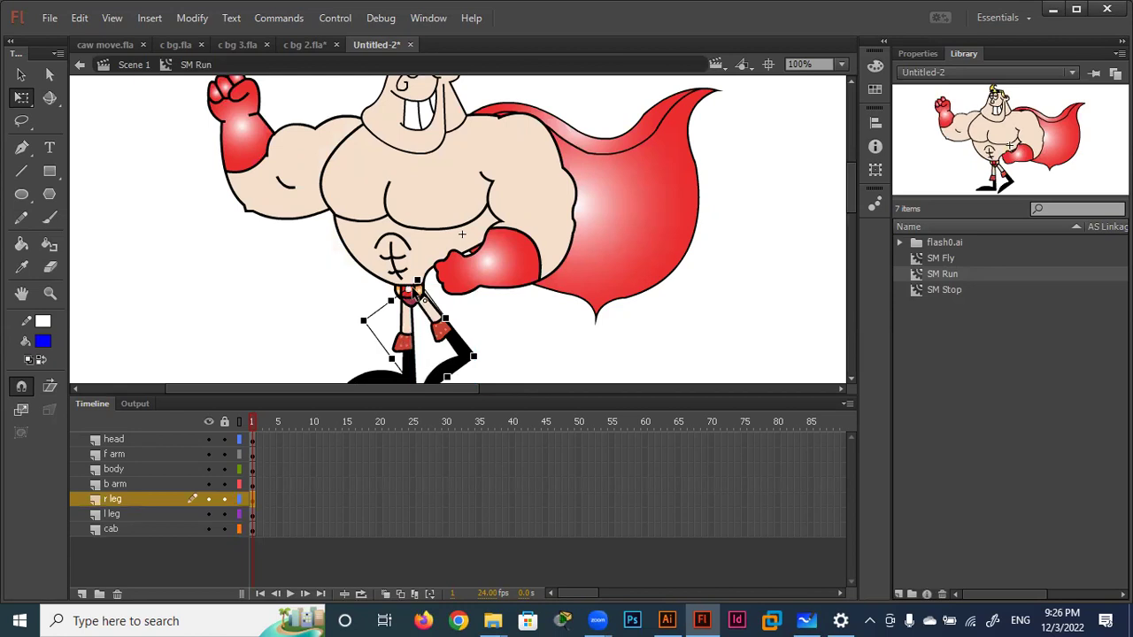
drag(440, 328, 443, 331)
key(ctrl+z)
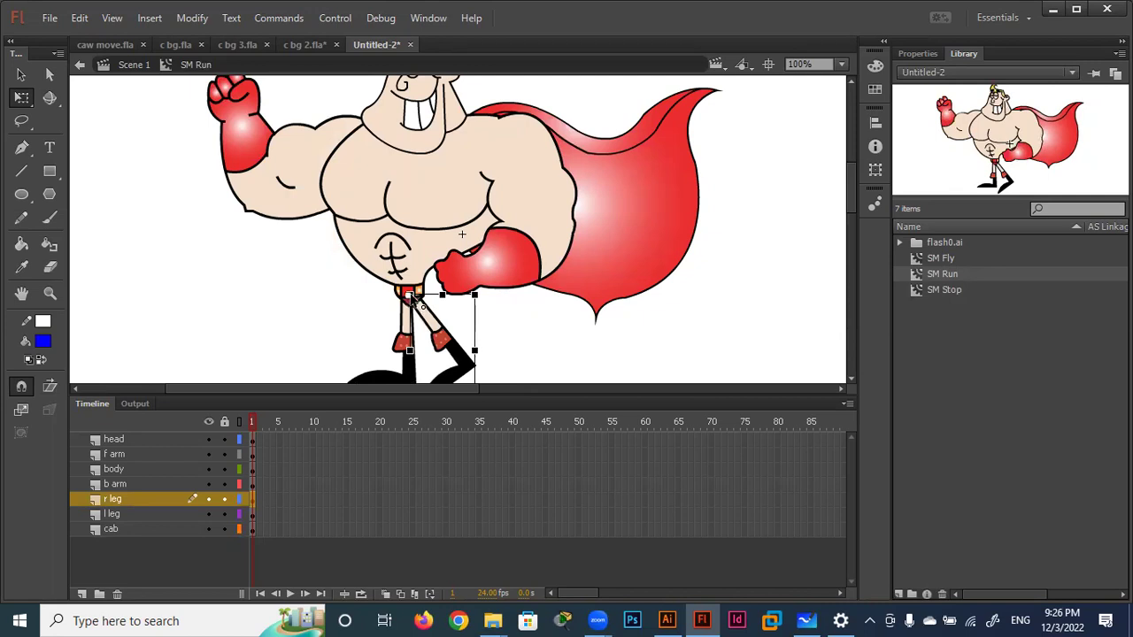
Pivot the left leg at the hip, swing it backward, then nudge it down and right.
scroll(498, 345, down, 3)
click(387, 285)
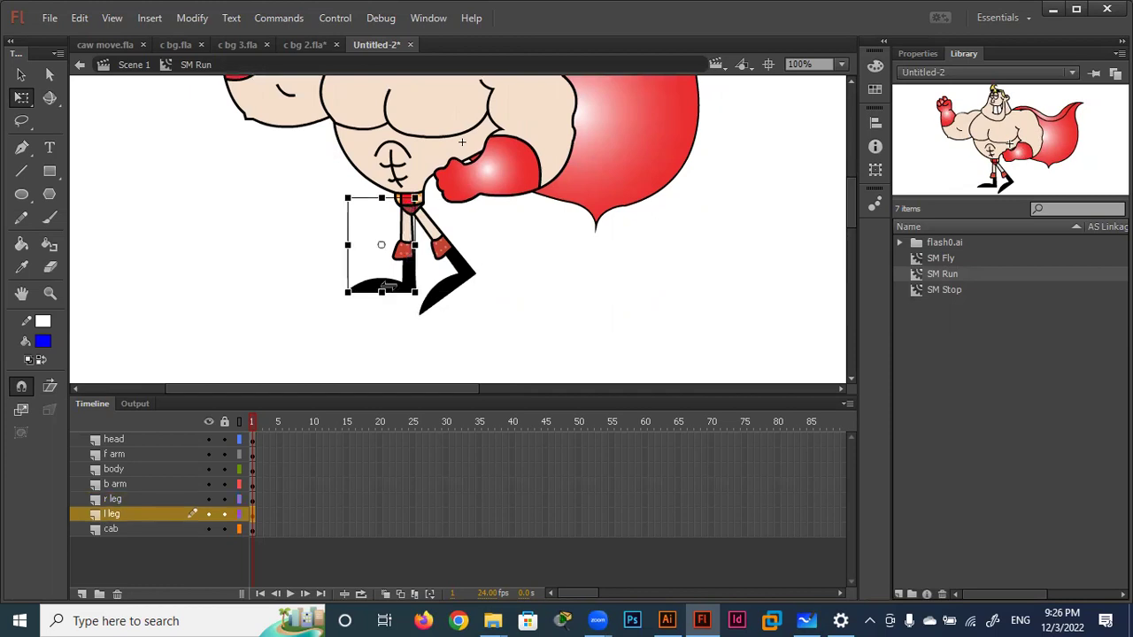
drag(427, 300, 376, 302)
key(ctrl+z)
drag(389, 235, 408, 203)
drag(417, 293, 361, 295)
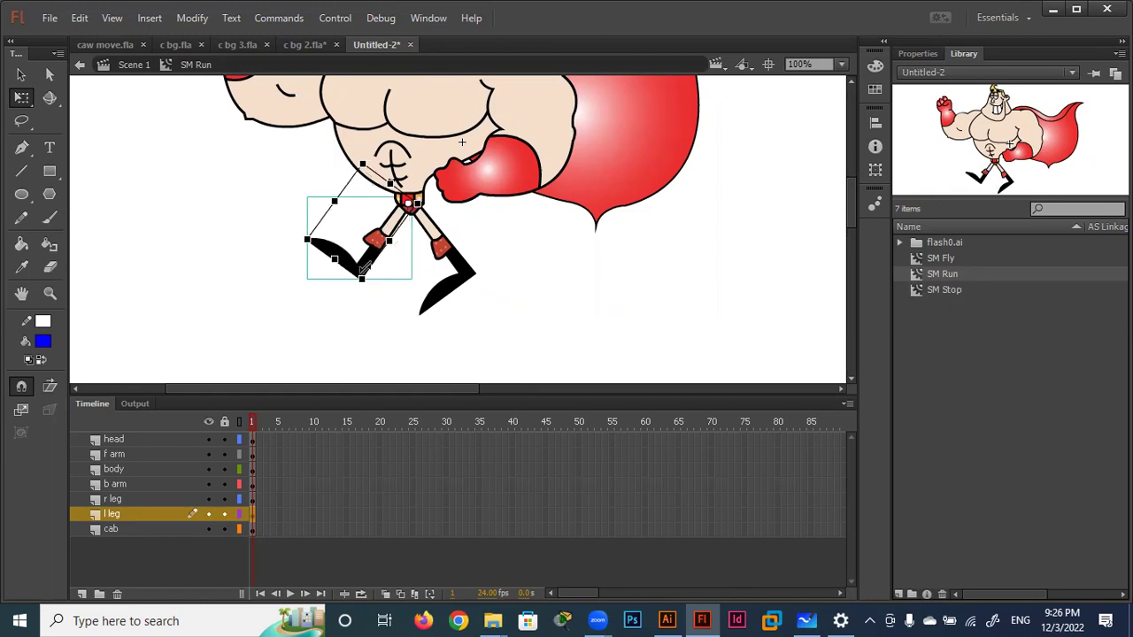
key(Down)
key(Down)
key(Down)
key(Down)
key(Down)
key(Down)
key(Down)
key(Down)
key(Down)
key(Right)
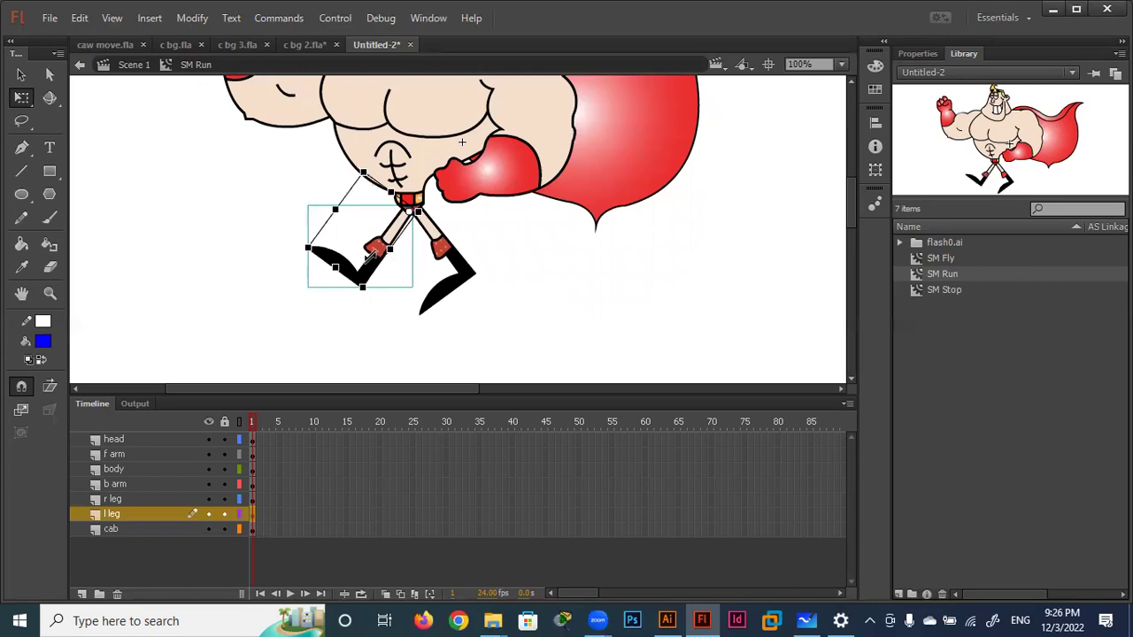
Rotate the right leg further forward around the hip, fine-tuning its position with arrow keys.
click(462, 282)
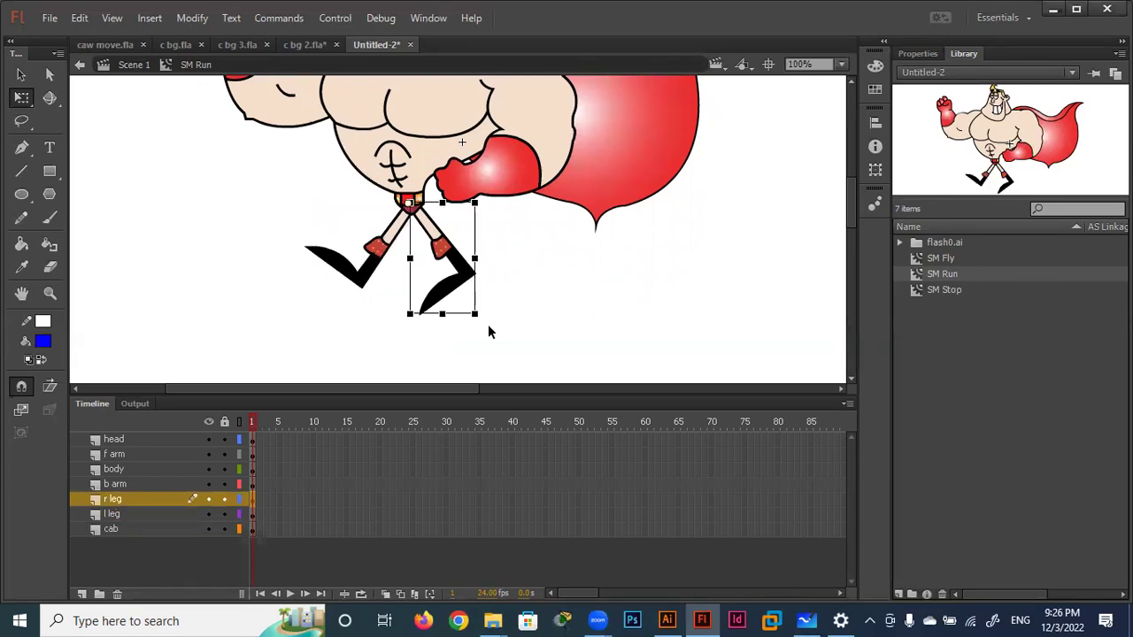
click(489, 308)
click(470, 288)
mouse_move(476, 329)
mouse_down()
mouse_move(503, 304)
mouse_move(509, 311)
mouse_up()
key(Right)
key(Right)
key(Right)
key(Left)
key(Left)
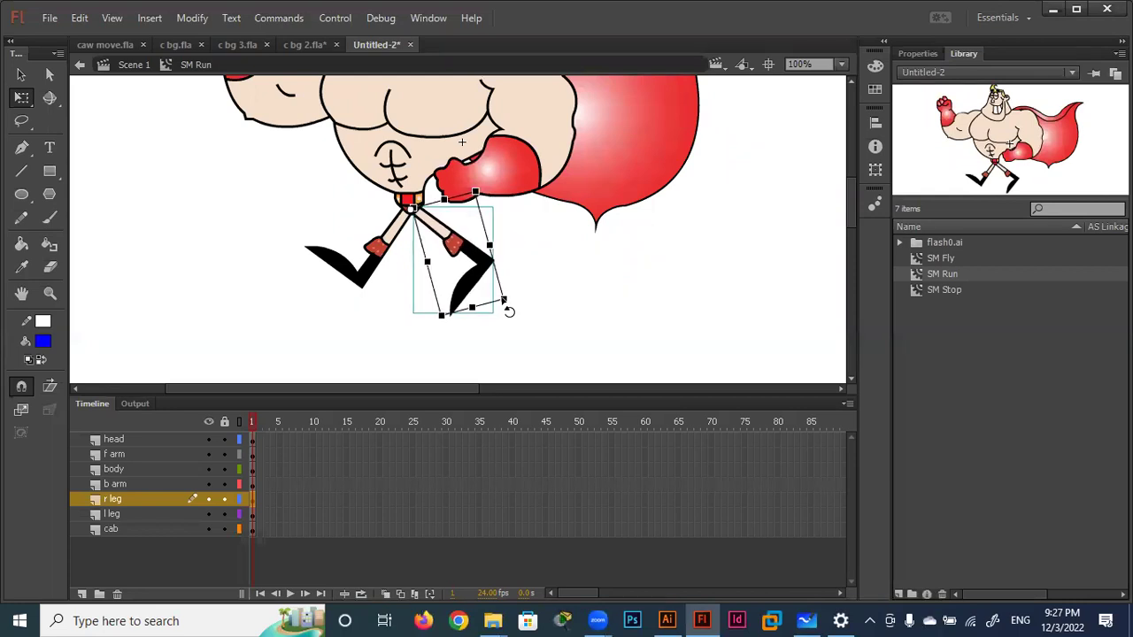
click(351, 318)
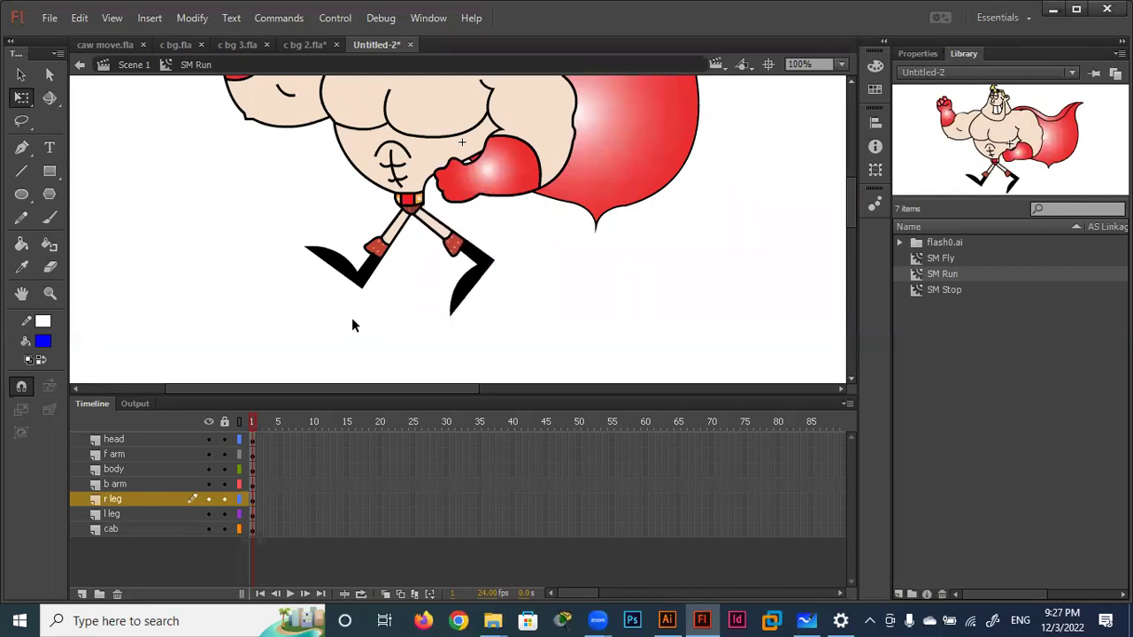
click(369, 263)
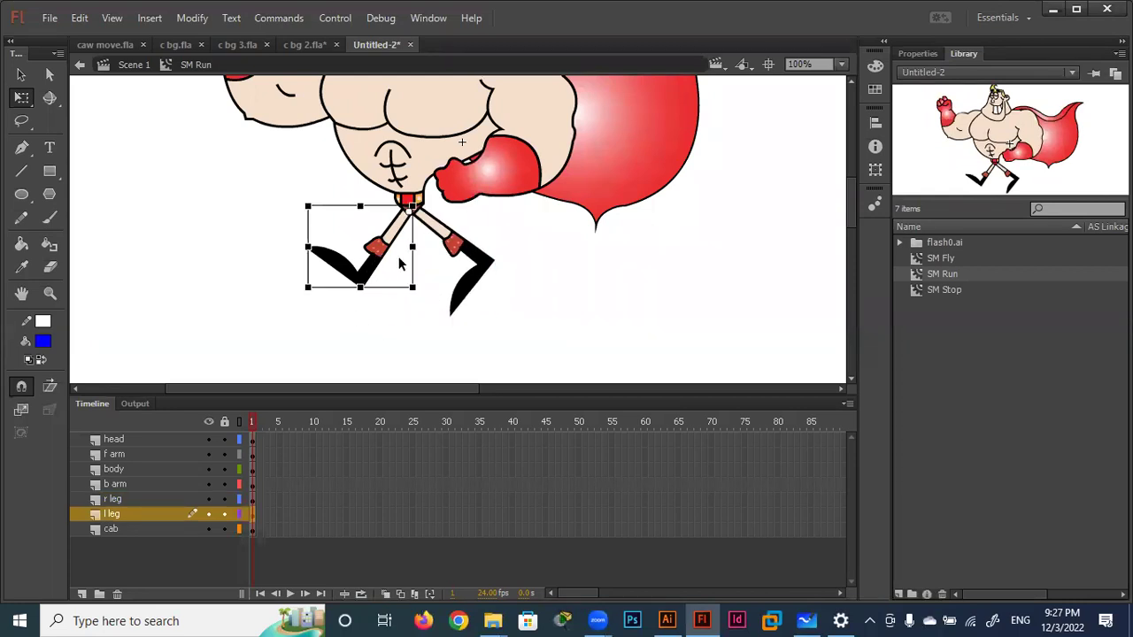
scroll(401, 262, up, 3)
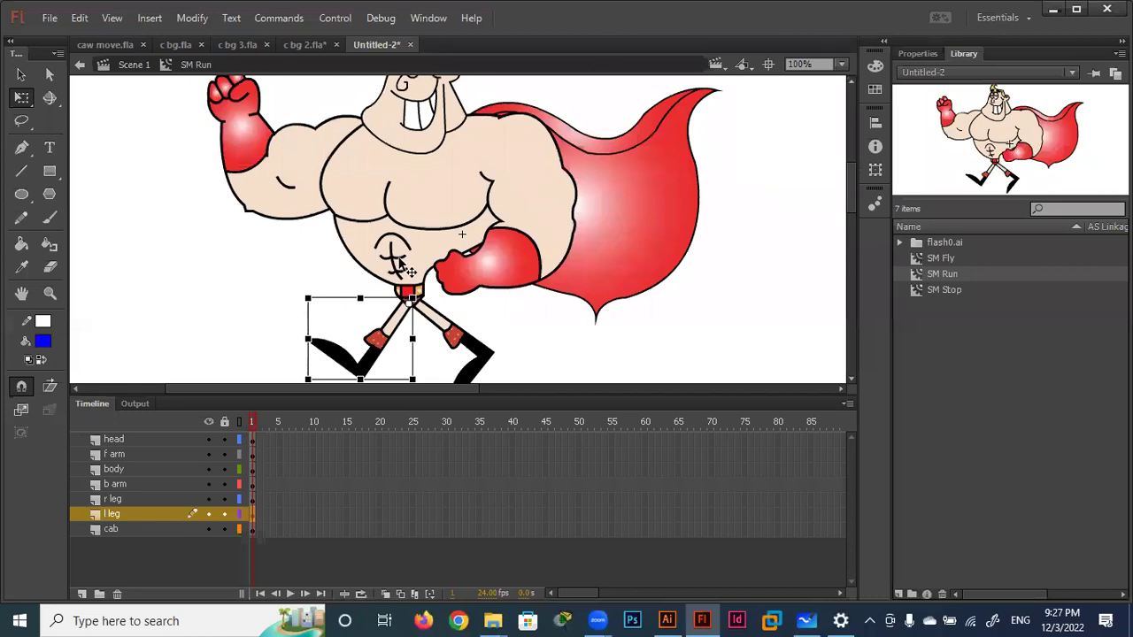
scroll(399, 259, down, 3)
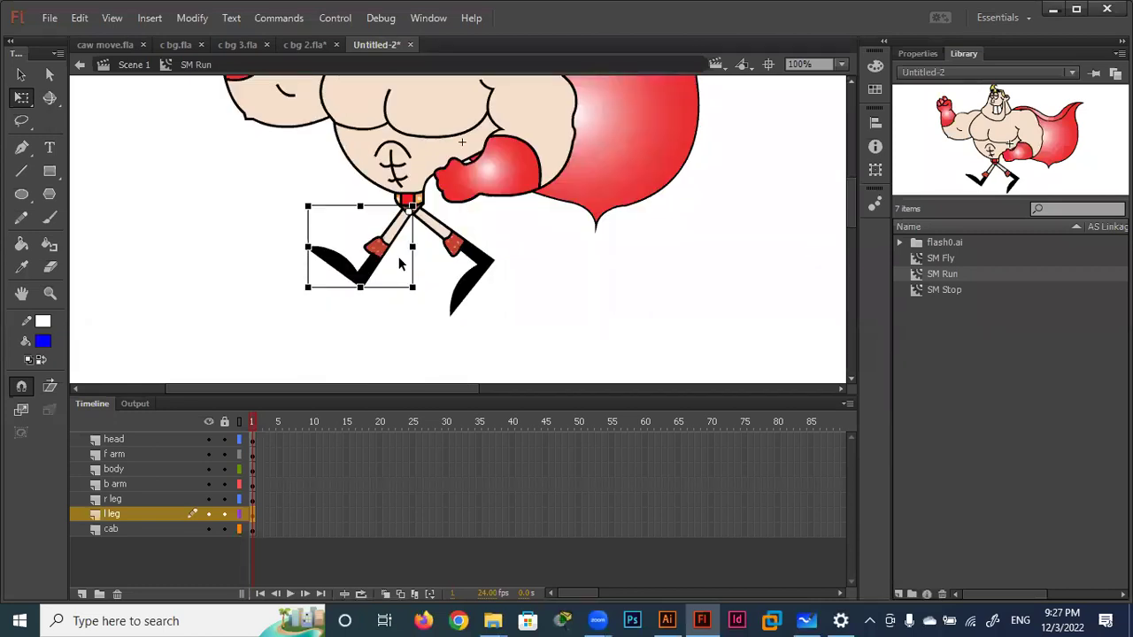
scroll(400, 263, up, 3)
Move the front arm's pivot up to the shoulder and swing the arm down.
click(541, 232)
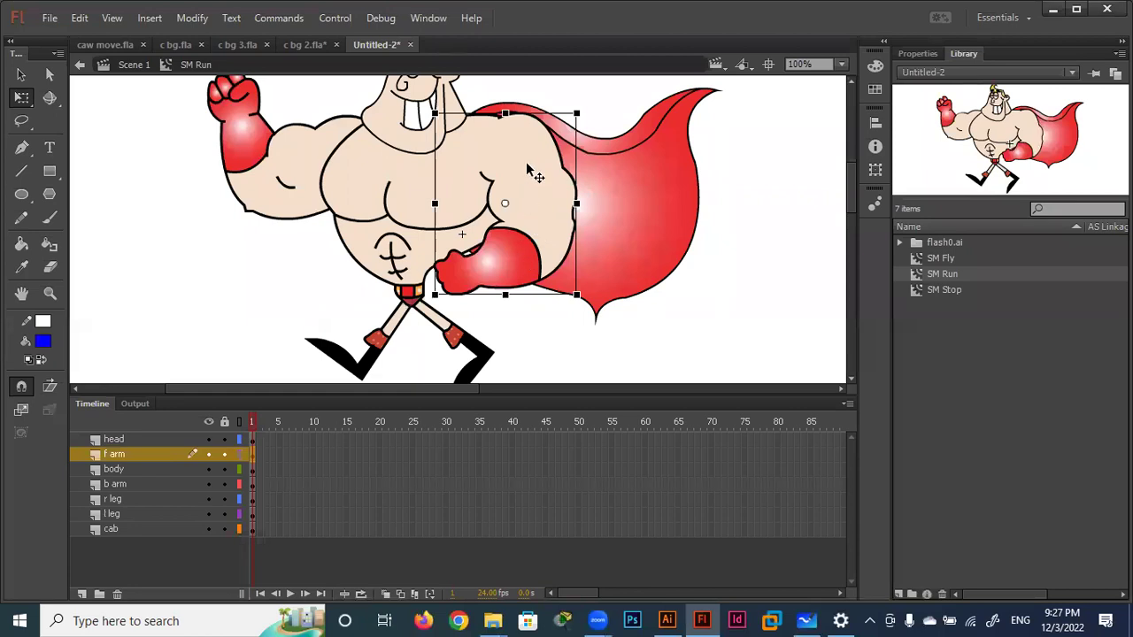
drag(505, 203, 496, 139)
drag(585, 305, 627, 237)
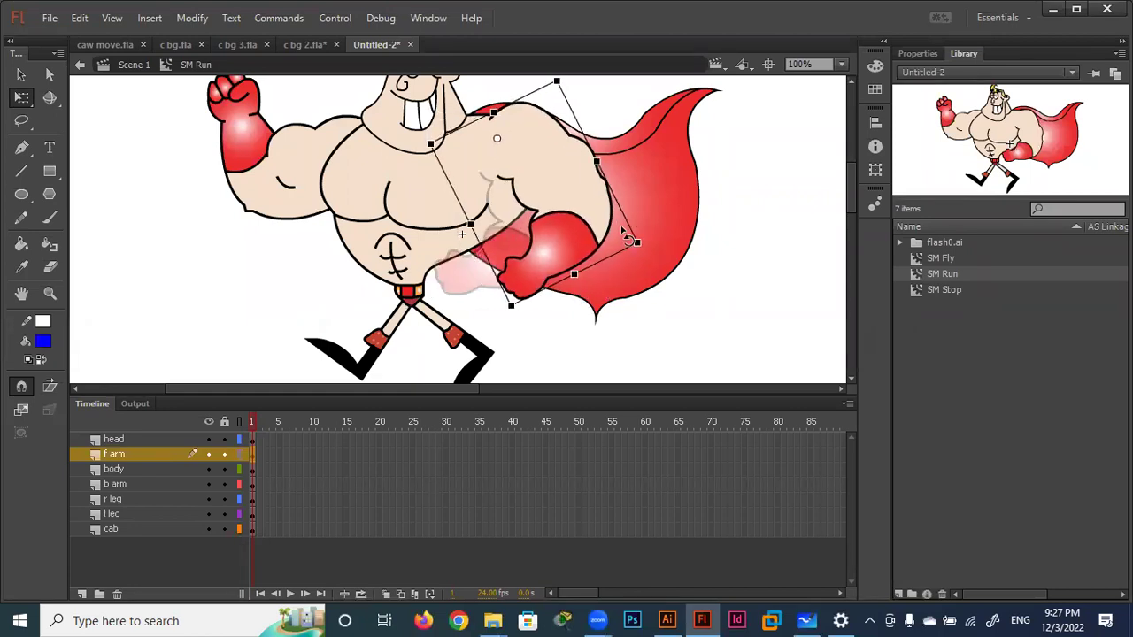
Reposition the back arm's pivot and rotate it up, raising the fist above head level.
click(301, 189)
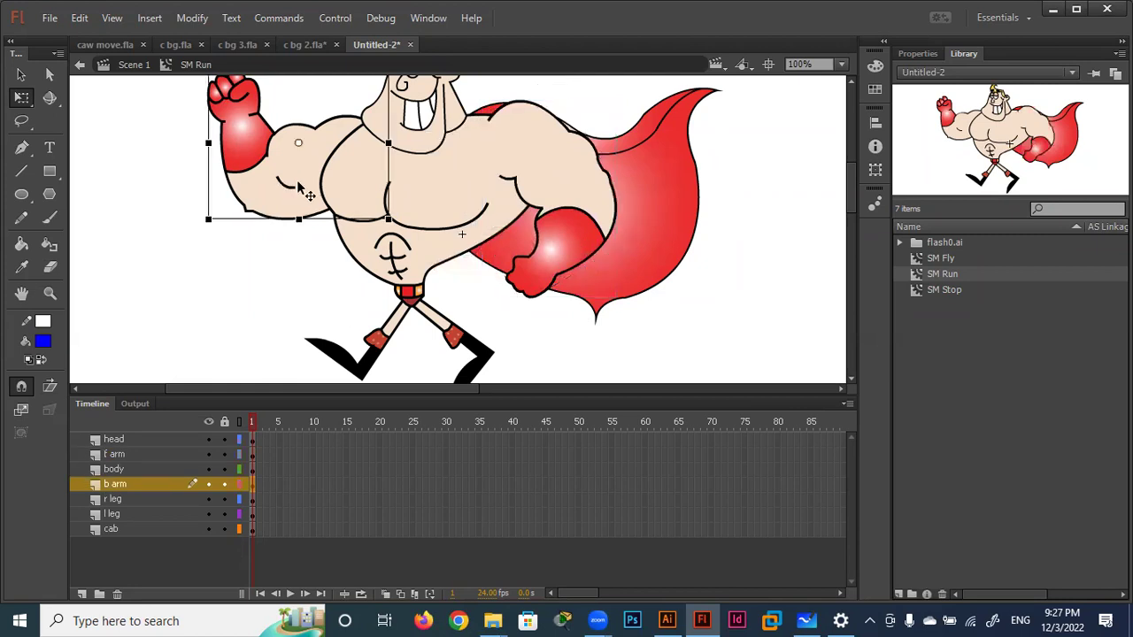
drag(299, 146, 368, 148)
mouse_move(399, 232)
mouse_down()
mouse_move(350, 237)
mouse_move(362, 250)
mouse_up()
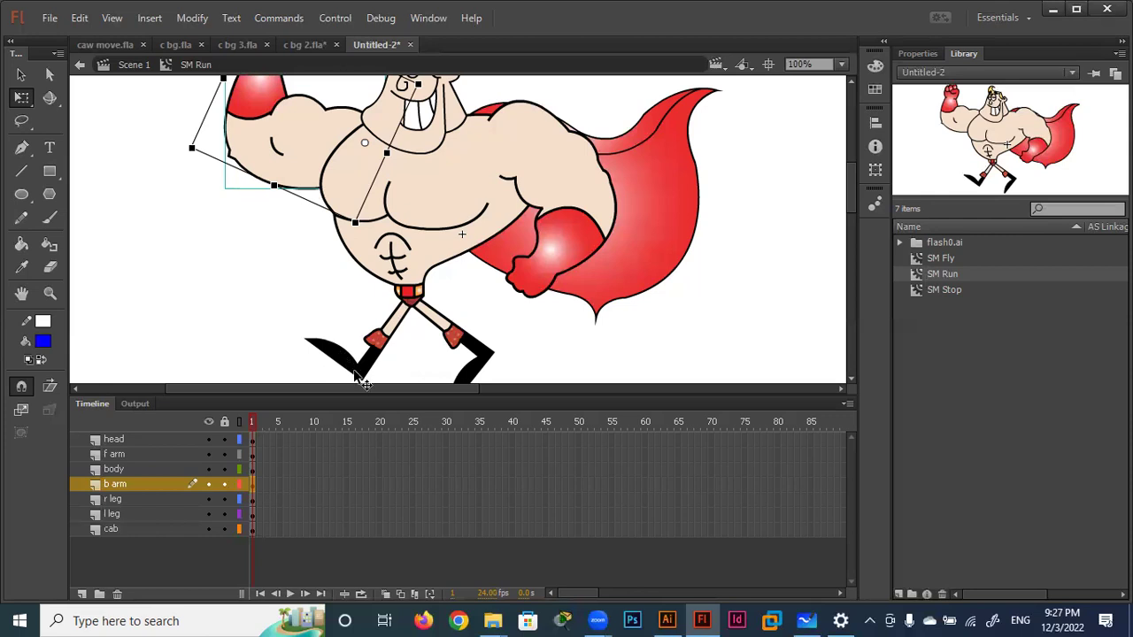
click(492, 359)
Enlarge the right leg.
scroll(515, 320, down, 3)
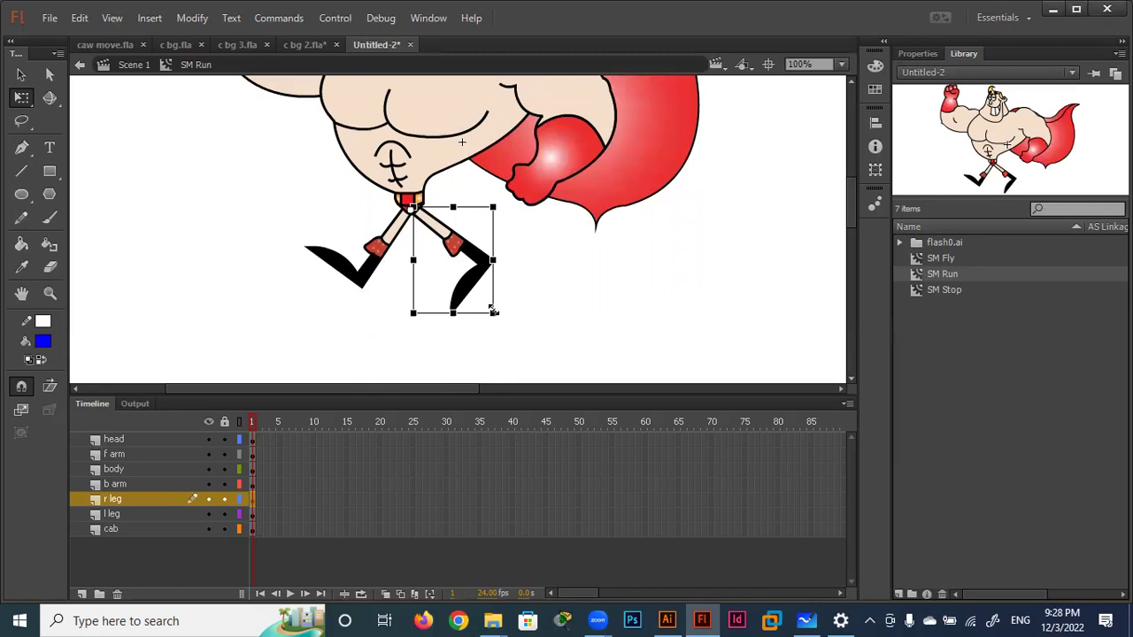
scroll(556, 316, up, 3)
scroll(556, 316, up, 4)
scroll(556, 316, down, 4)
scroll(556, 309, down, 3)
drag(488, 309, 529, 335)
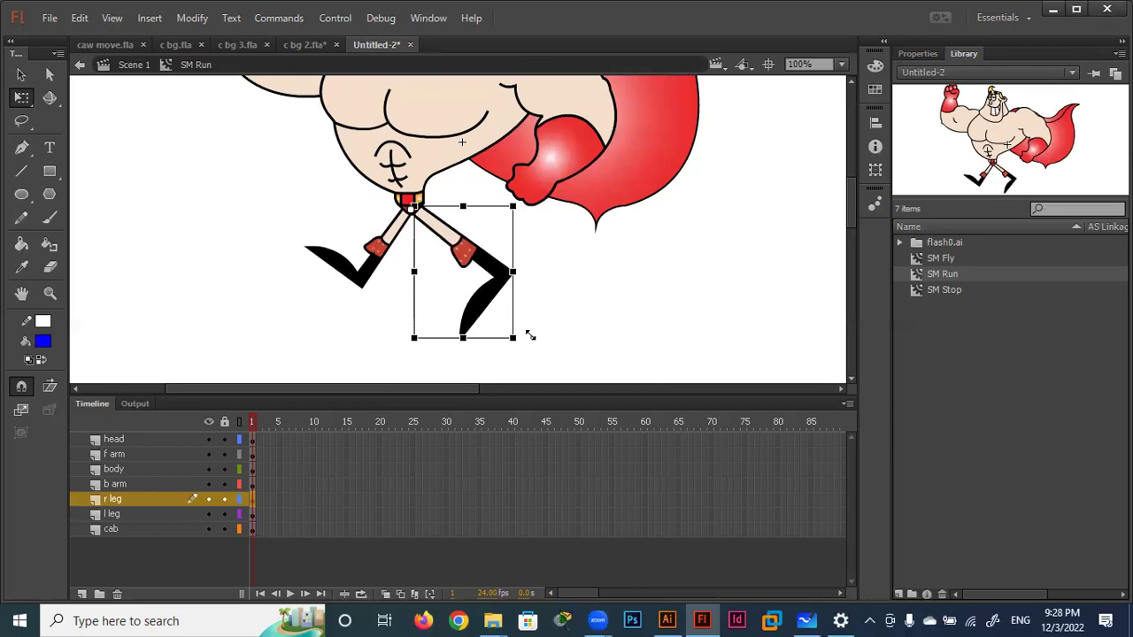
click(474, 379)
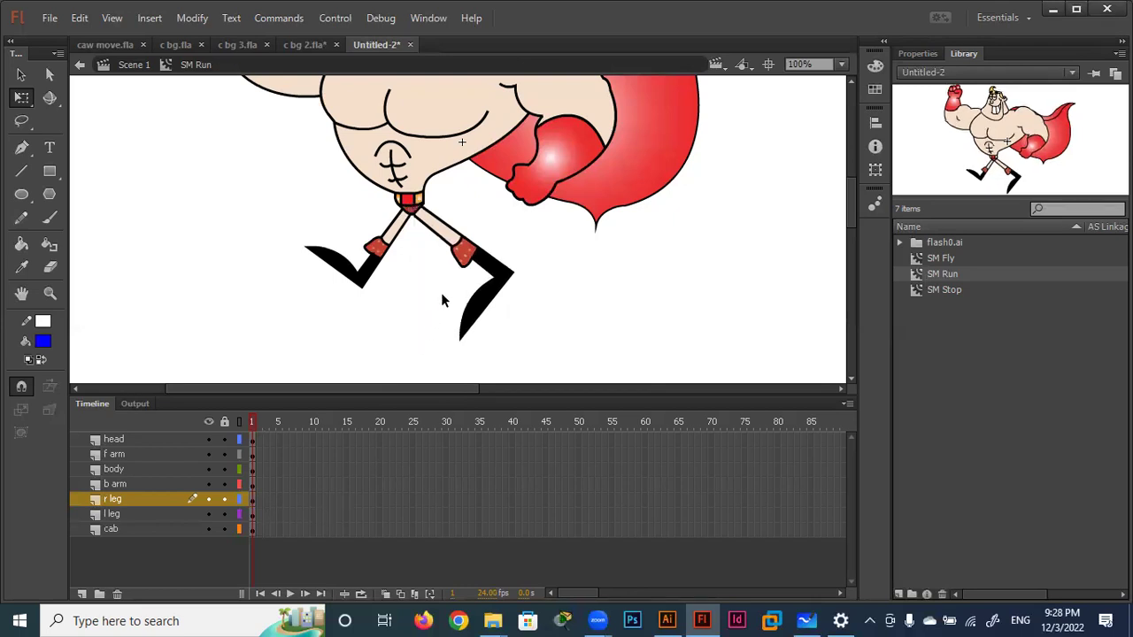
Replace the left leg with a pasted copy of the right leg, rotated backward into place.
click(479, 257)
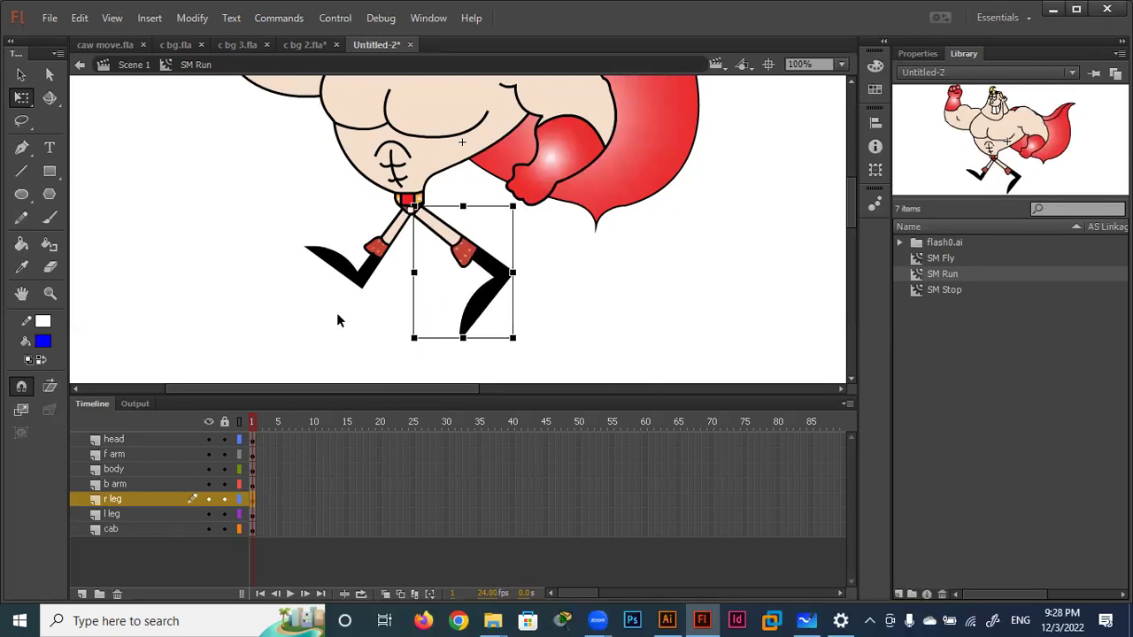
click(370, 275)
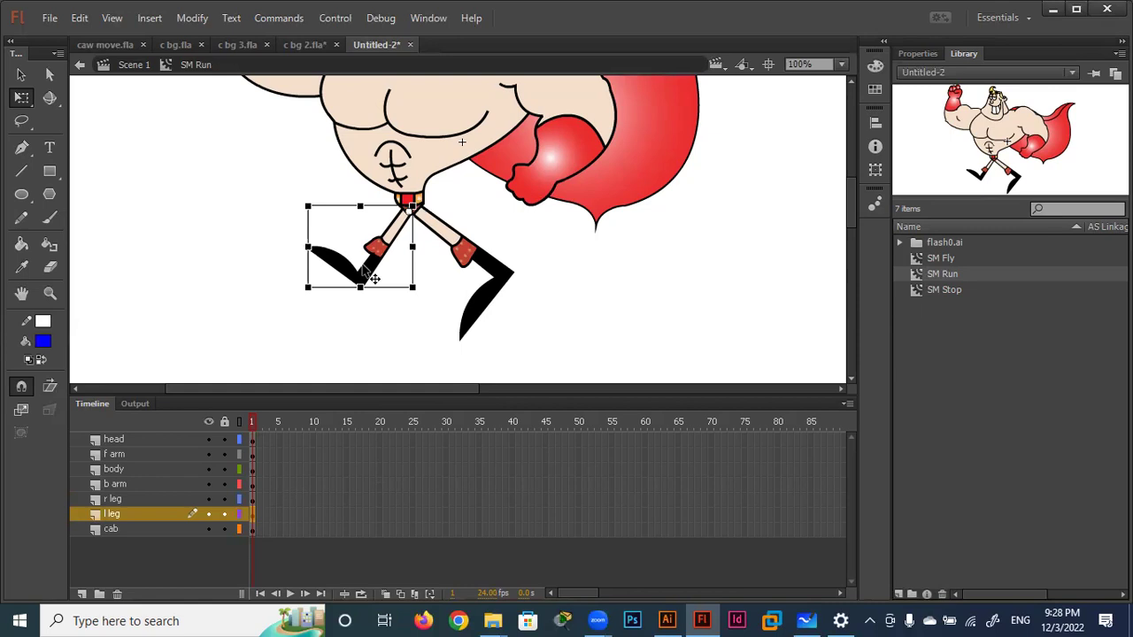
key(Delete)
click(501, 279)
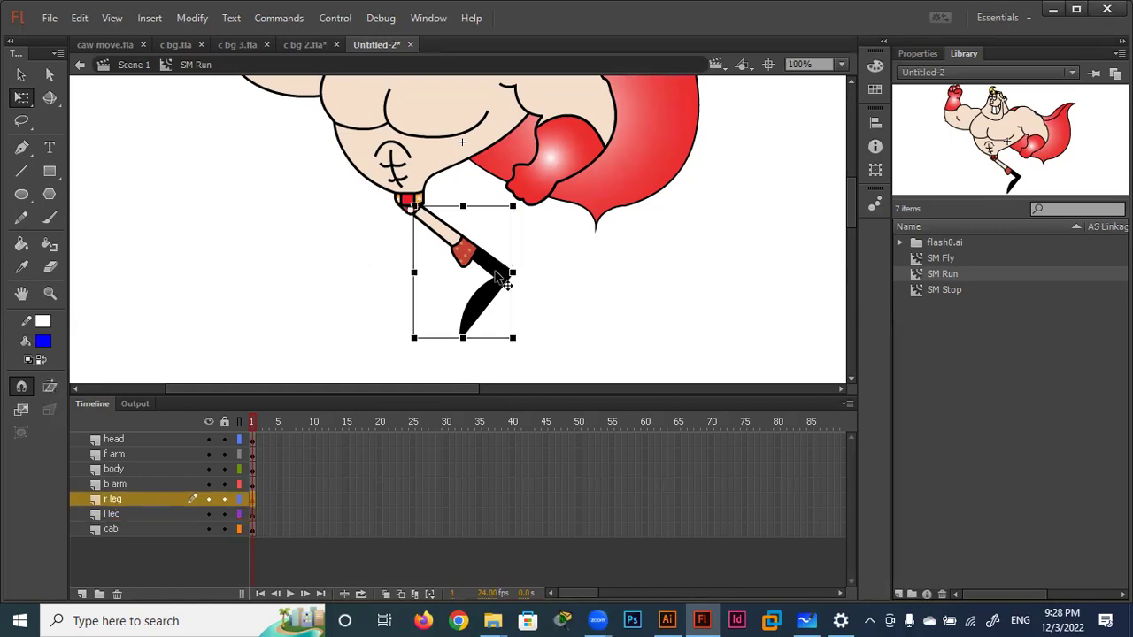
click(252, 518)
key(ctrl+shift+v)
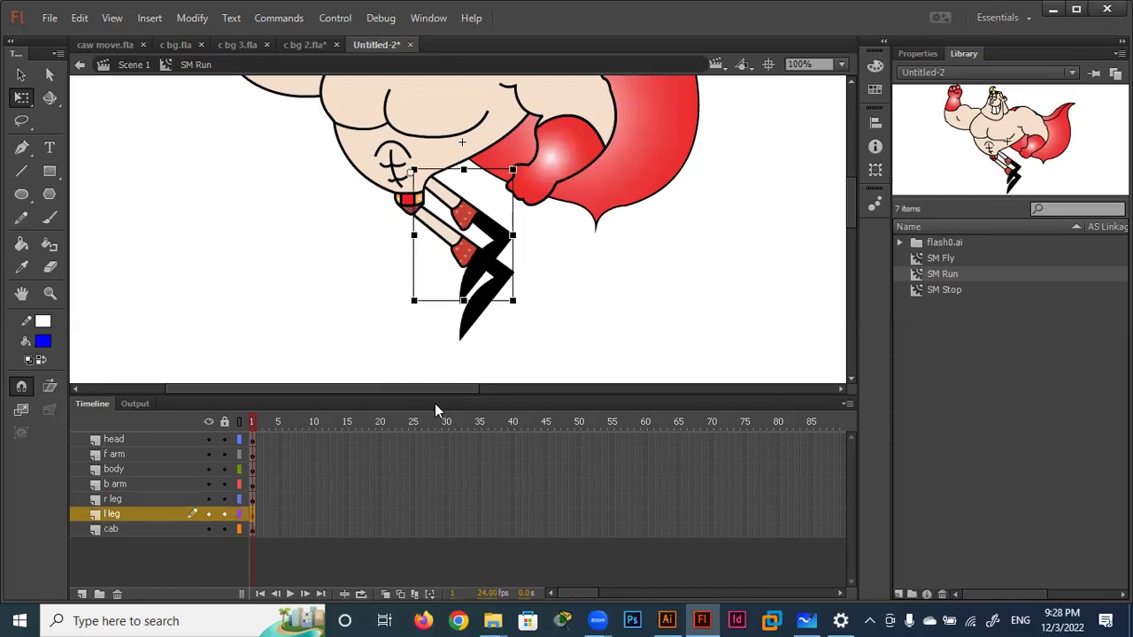
drag(525, 317, 296, 280)
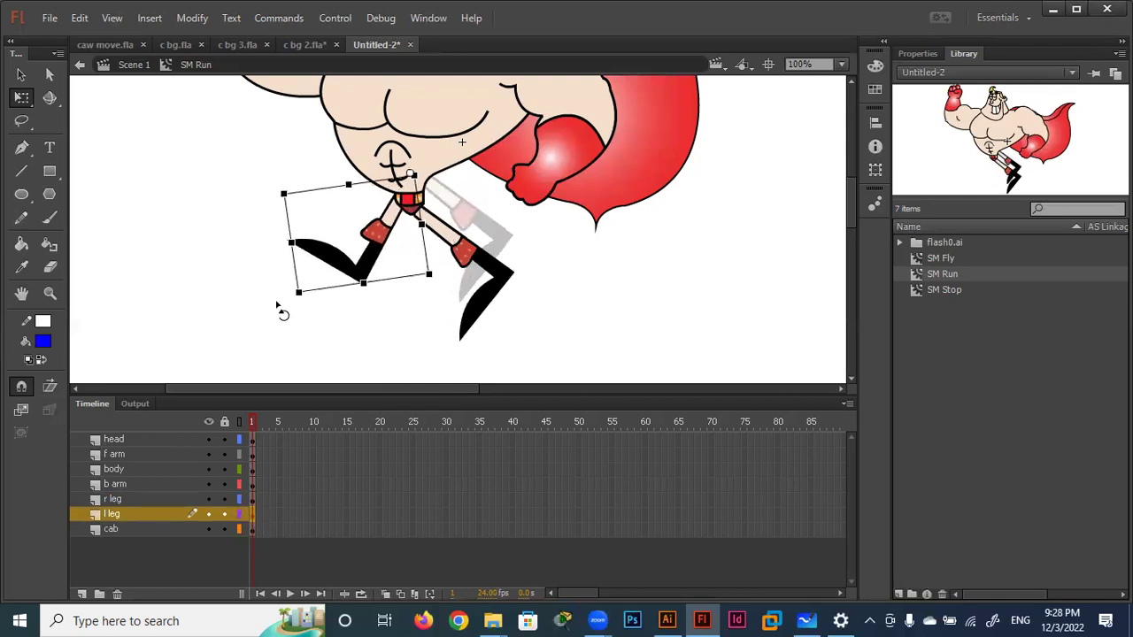
drag(365, 223, 363, 258)
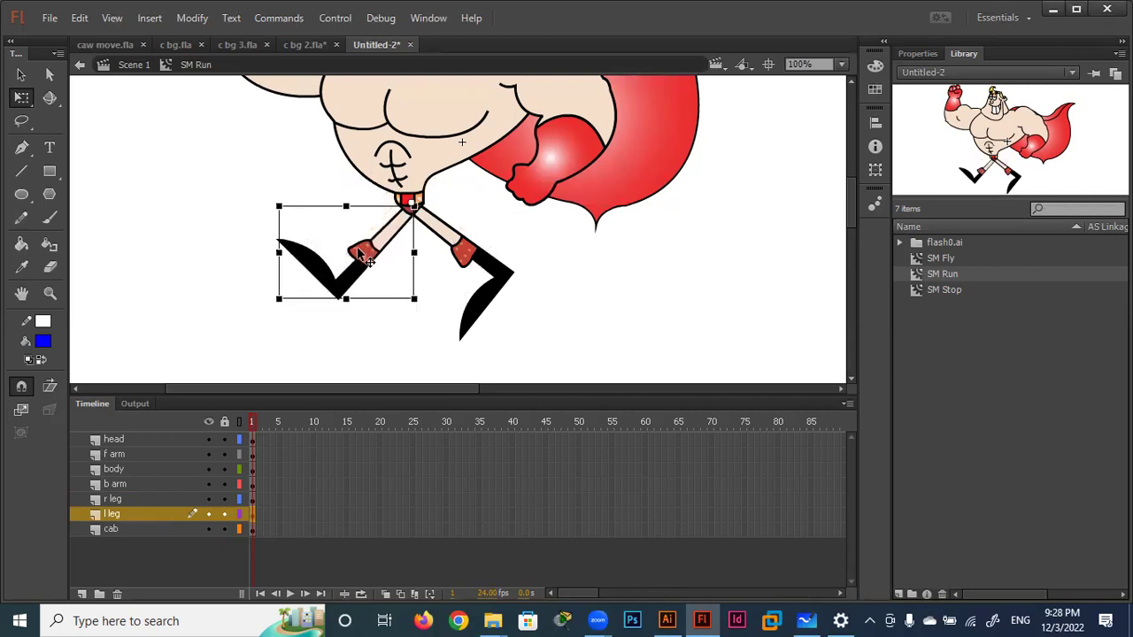
click(410, 329)
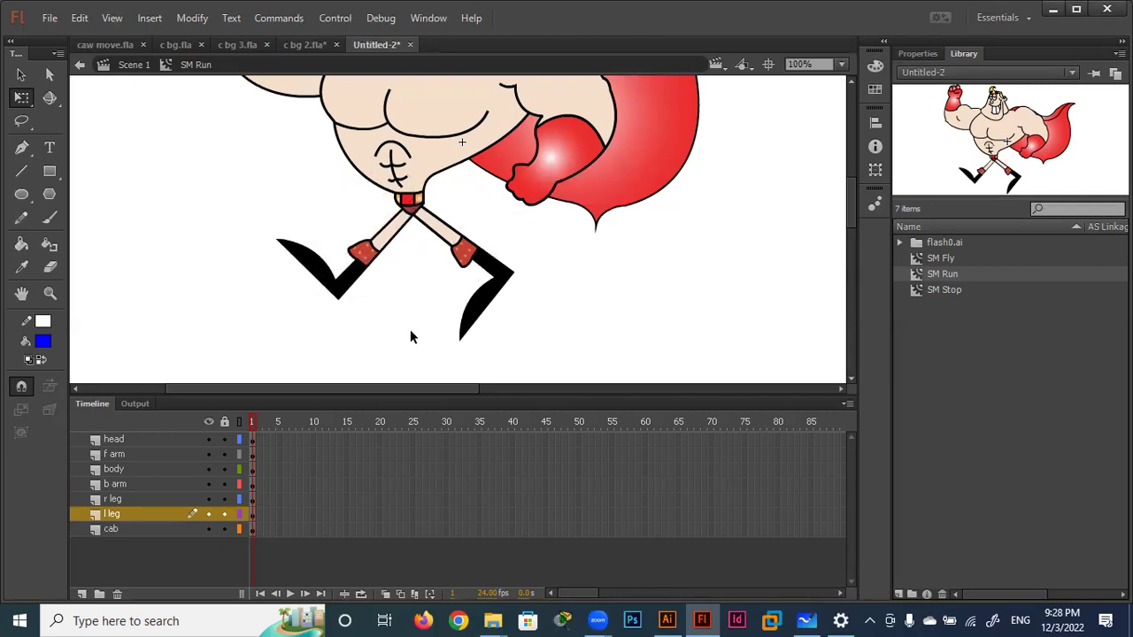
Nudge both legs up slightly and rotate the right leg clockwise at the hip.
click(380, 252)
key(Up)
key(Up)
key(Up)
key(Up)
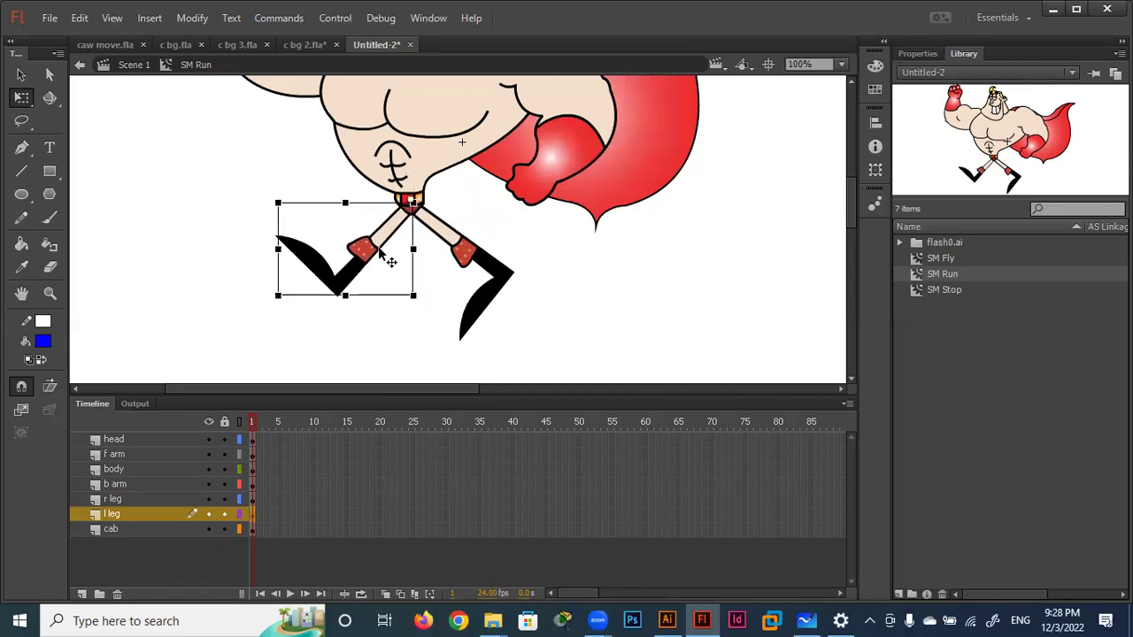
click(535, 266)
click(504, 282)
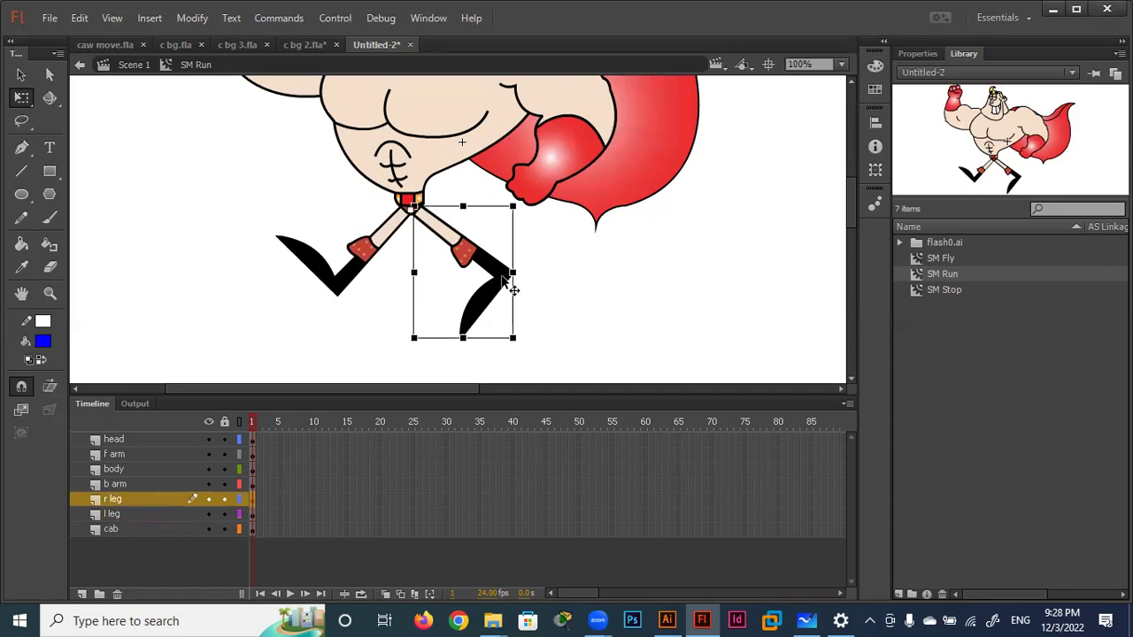
key(Up)
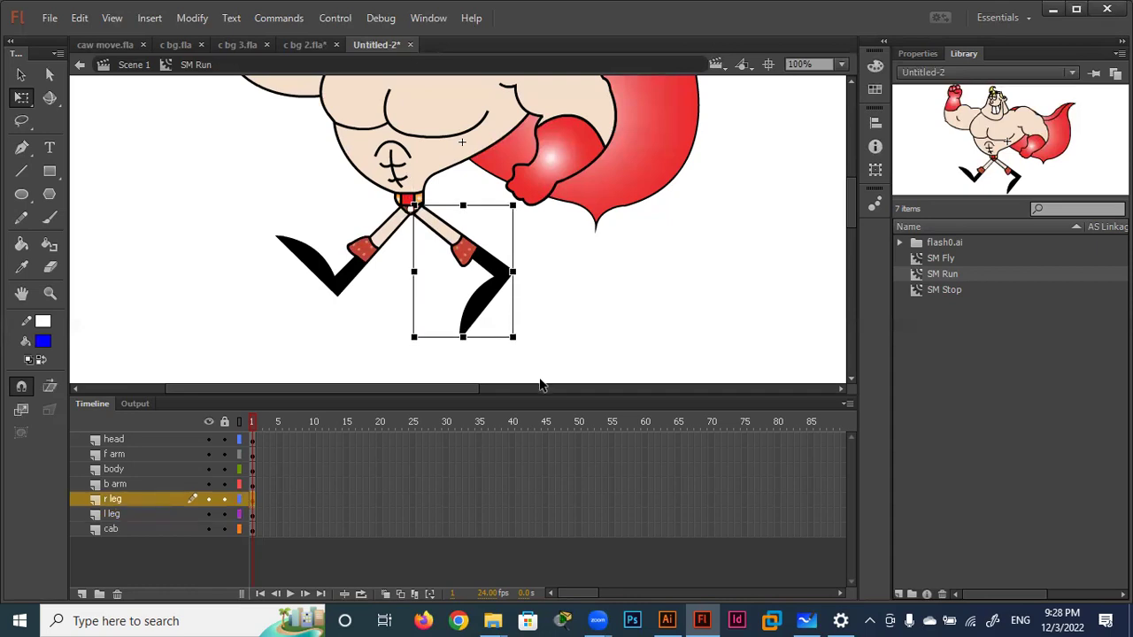
drag(528, 350, 548, 334)
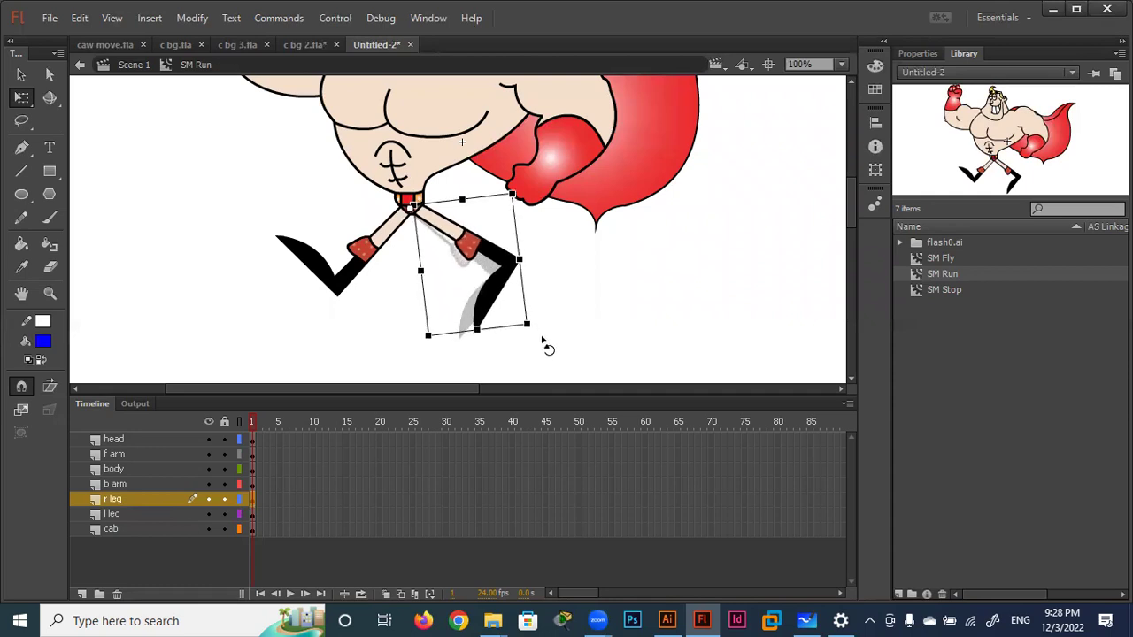
Tilt the left leg slightly clockwise to complete the running stride.
click(355, 311)
click(347, 282)
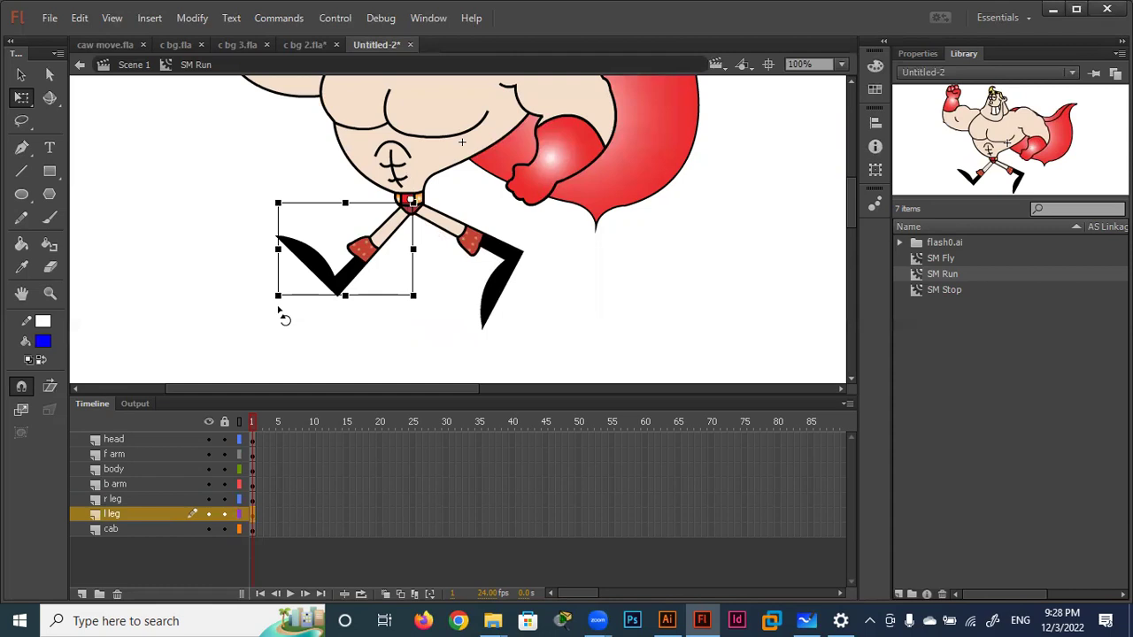
drag(283, 316, 270, 306)
click(364, 333)
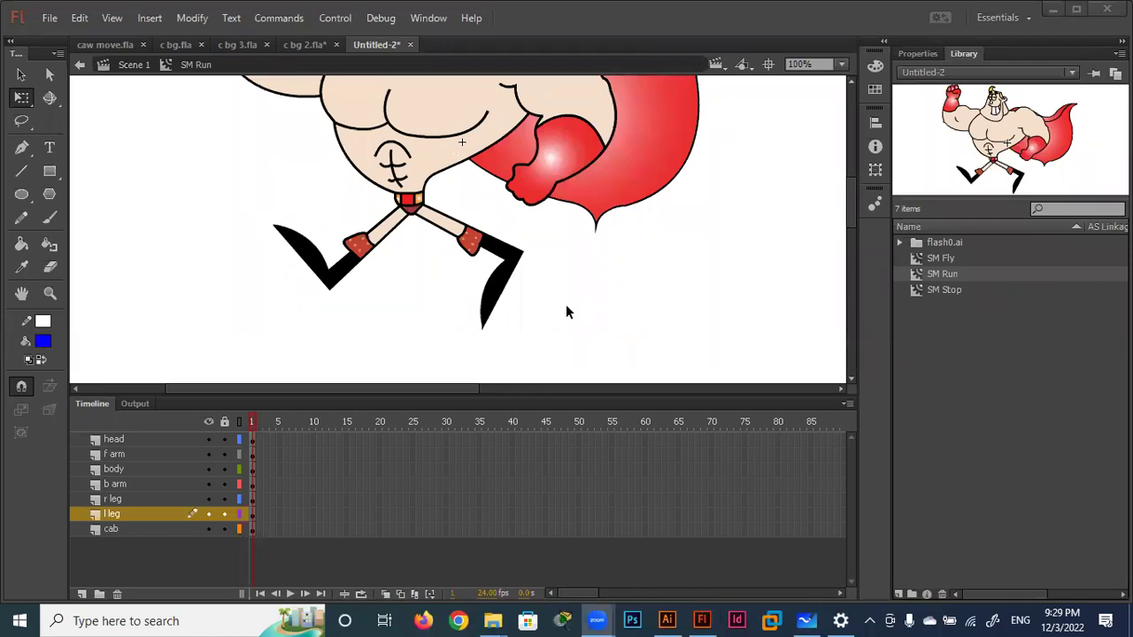
scroll(566, 309, up, 3)
scroll(567, 309, up, 3)
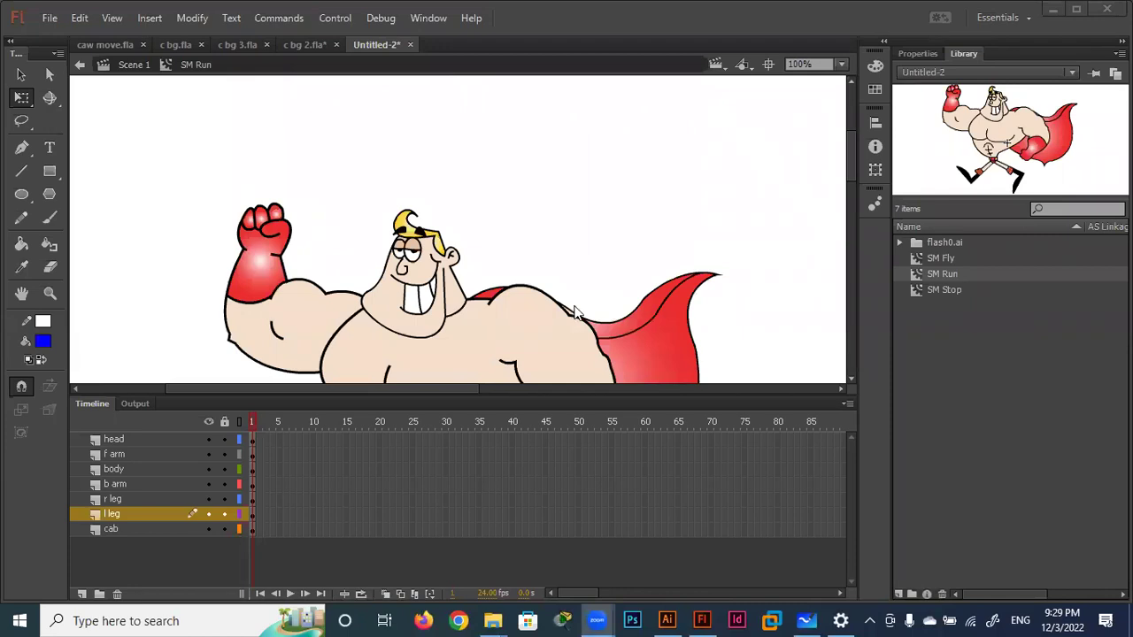
scroll(497, 297, down, 2)
scroll(497, 297, down, 3)
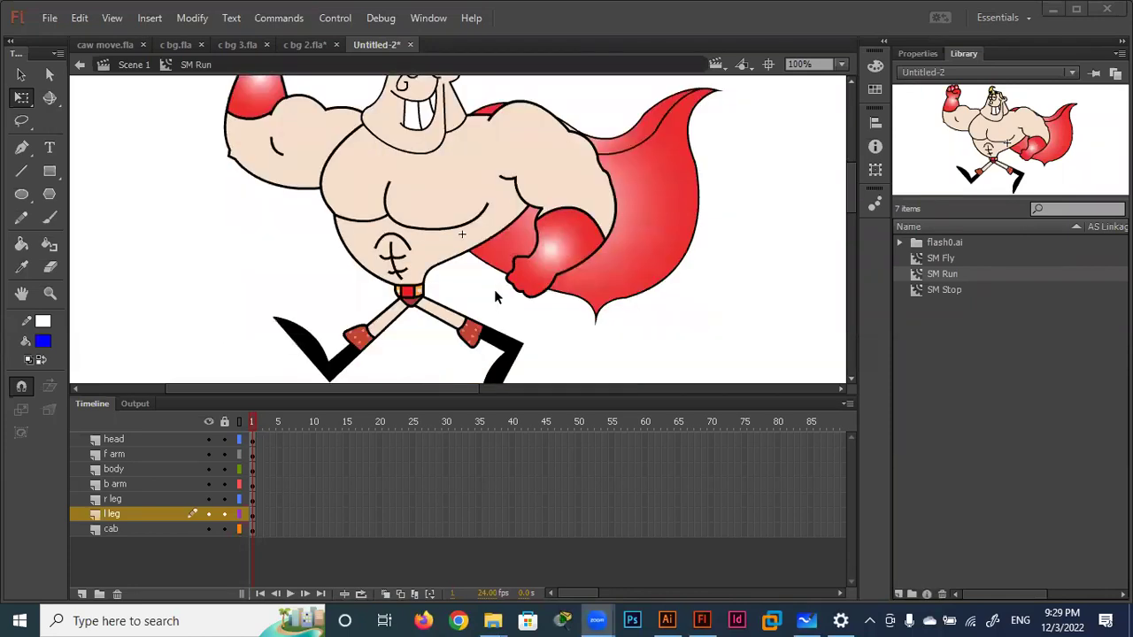
Rotate the back arm slightly up and swing the front arm counter-clockwise down against the cape.
click(321, 190)
drag(236, 213, 247, 258)
click(569, 192)
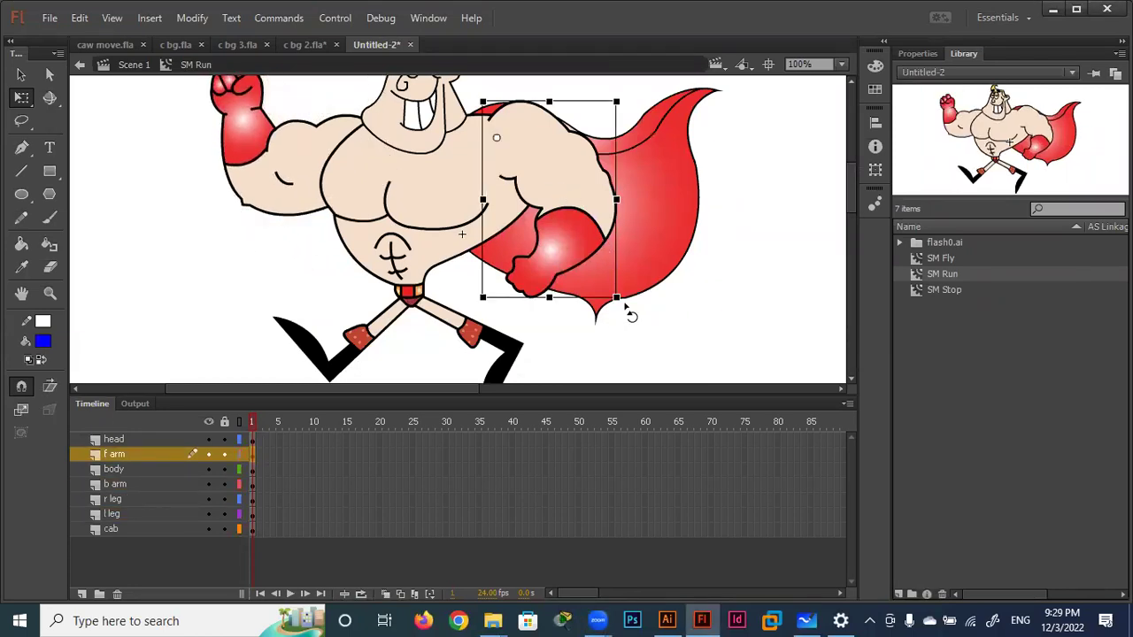
drag(607, 320, 660, 235)
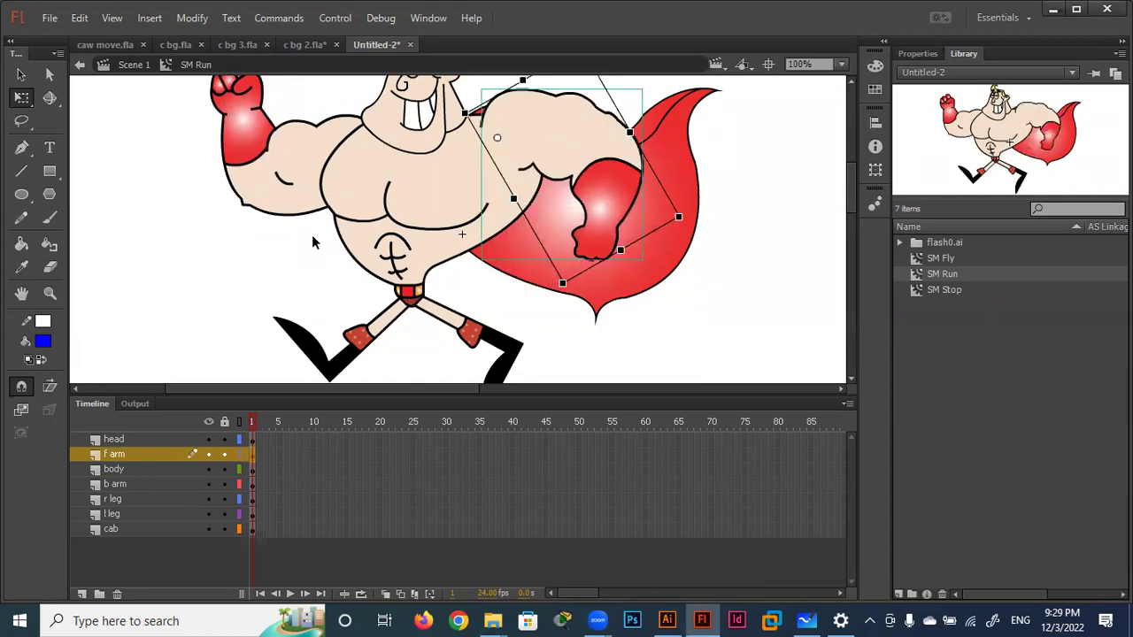
scroll(472, 208, up, 3)
scroll(473, 208, down, 2)
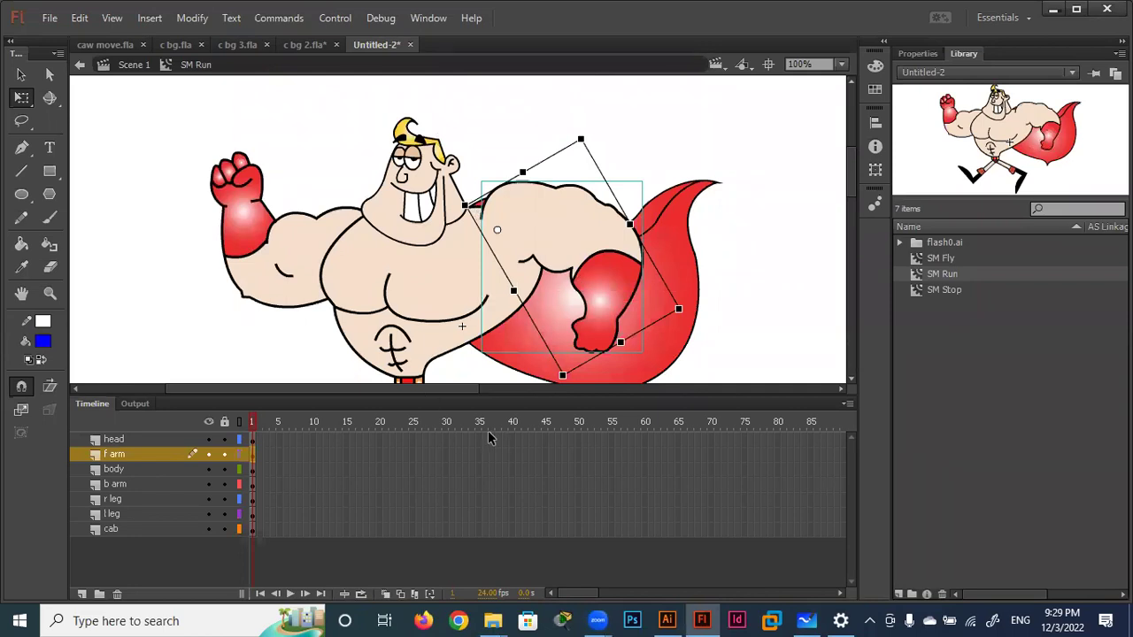
drag(446, 434, 445, 518)
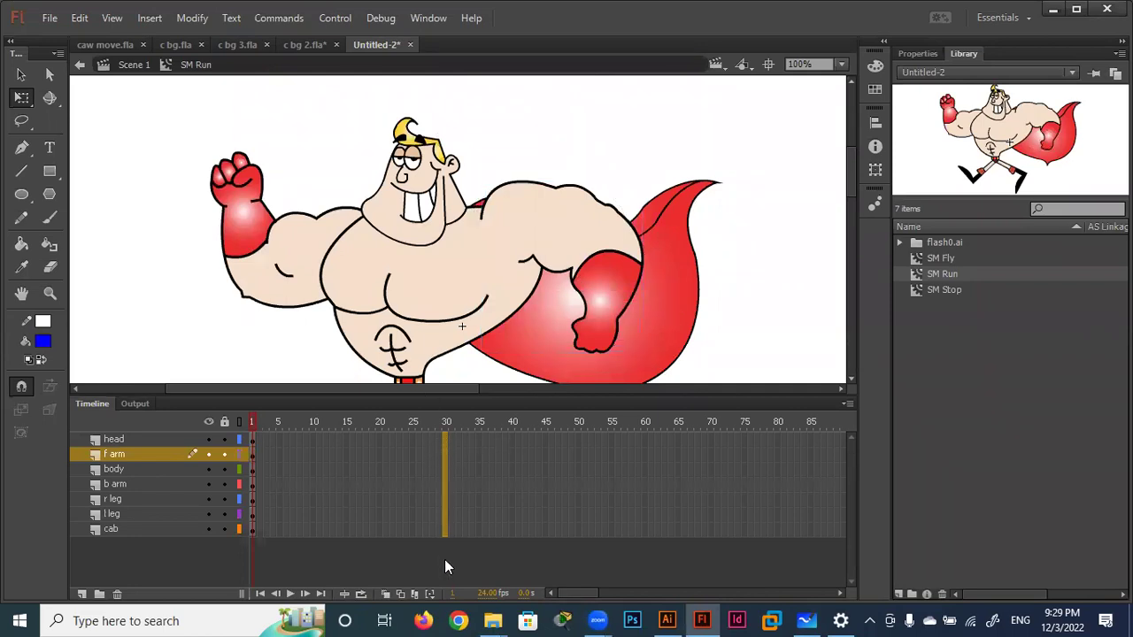
Add frame-30 keyframes on every layer and a classic tween on the b arm layer.
drag(444, 560, 445, 559)
key(F6)
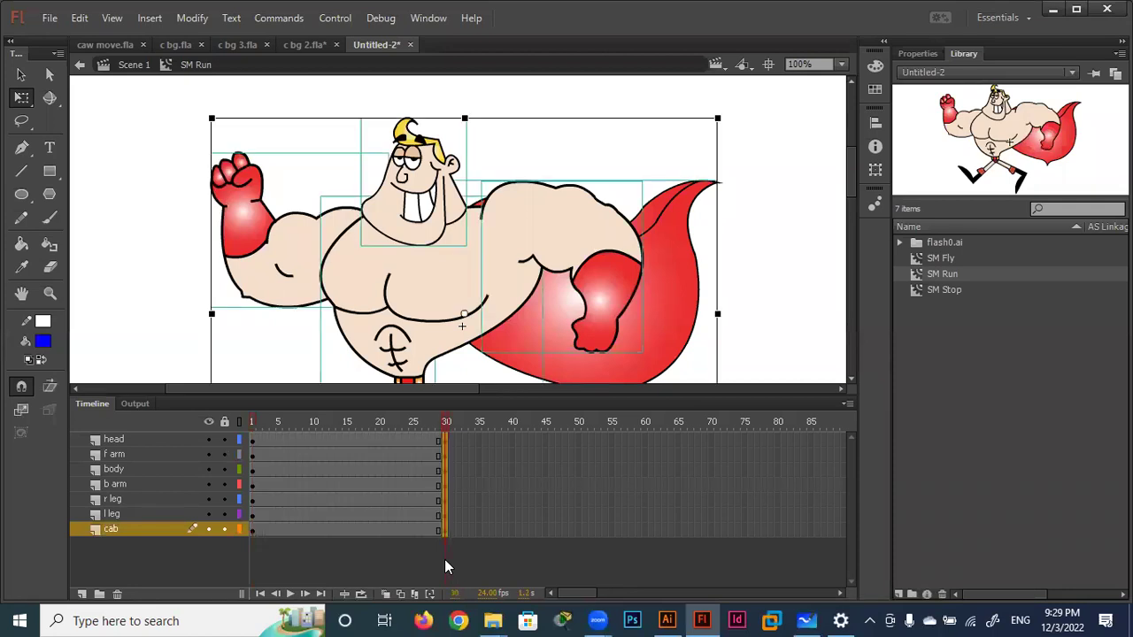
click(152, 269)
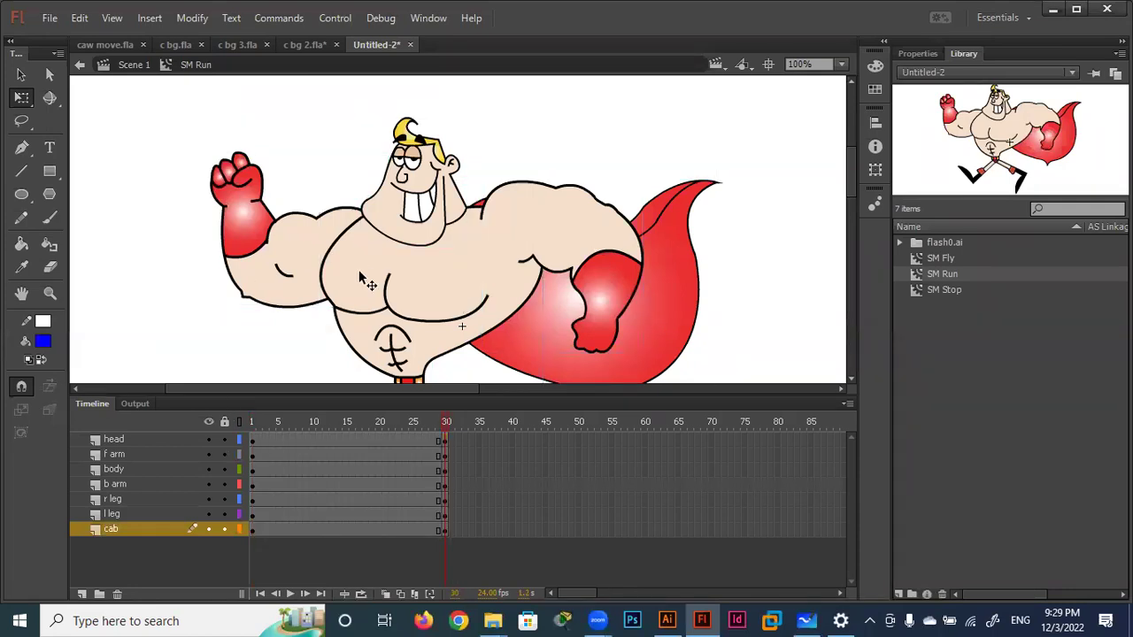
click(329, 251)
click(341, 484)
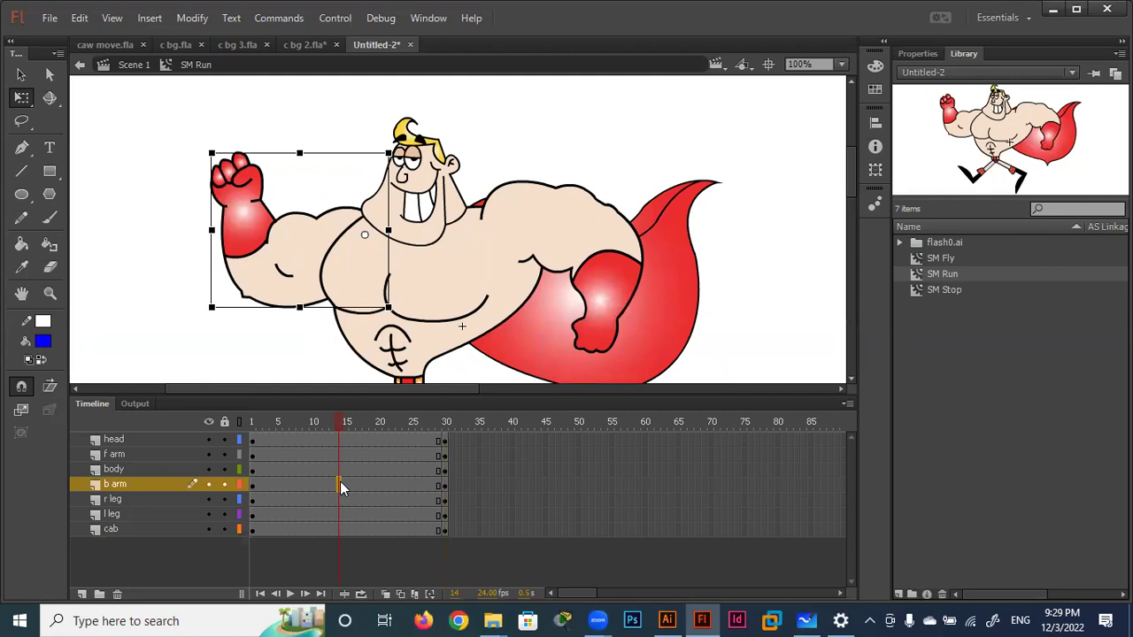
right_click(341, 484)
click(414, 88)
Add classic tweens to the f arm, l leg and cab layers.
click(341, 454)
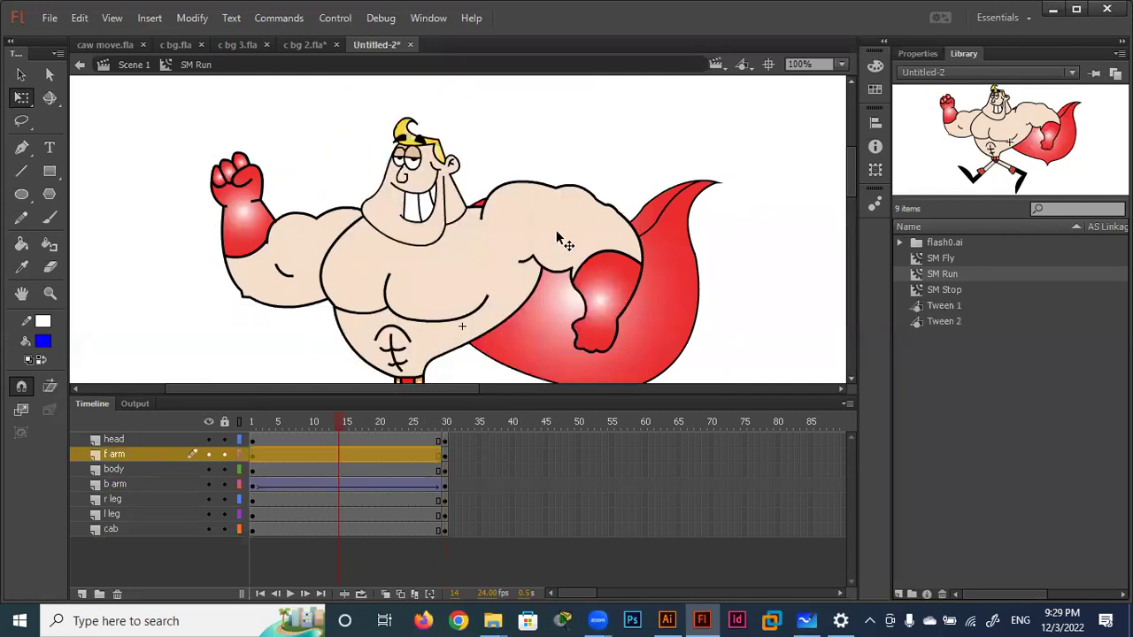
right_click(342, 453)
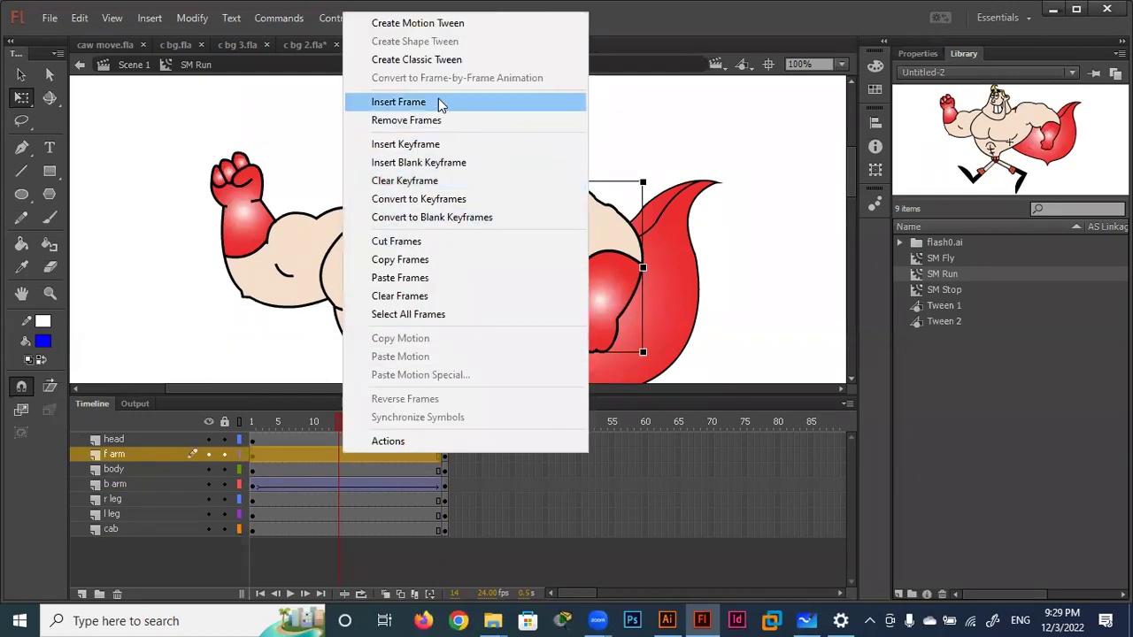
click(423, 60)
scroll(434, 222, down, 3)
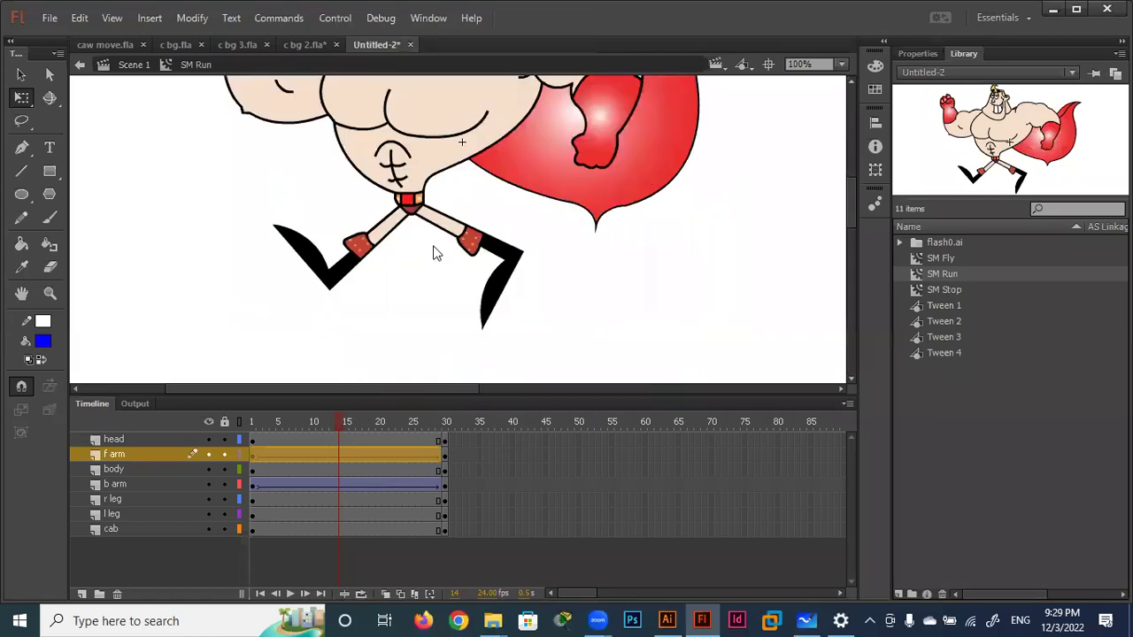
click(375, 253)
right_click(349, 510)
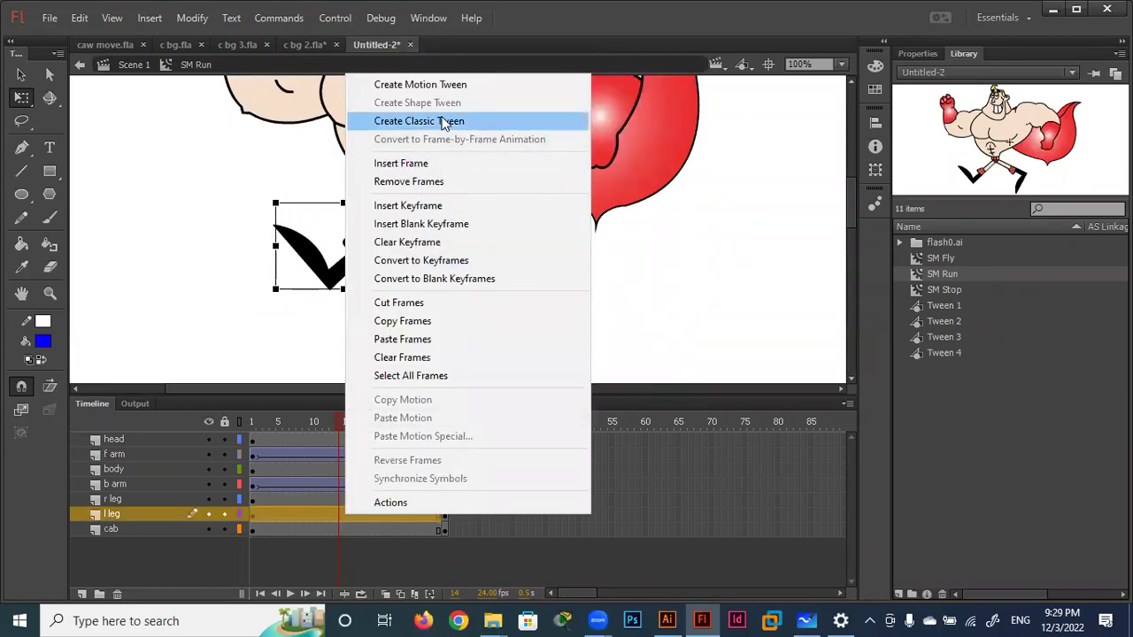
click(444, 123)
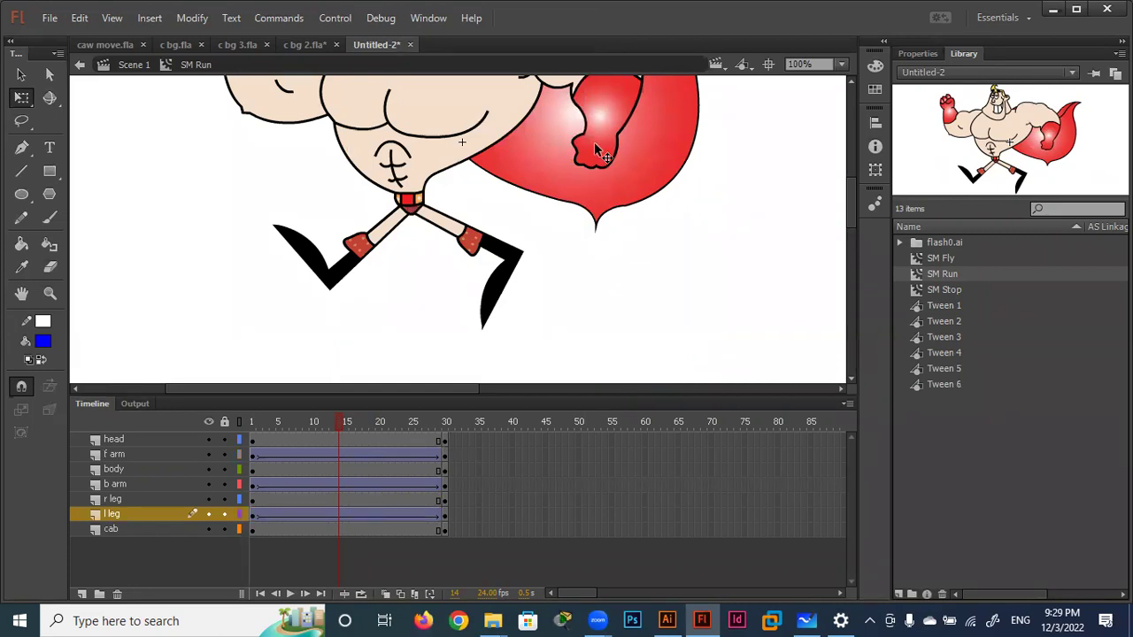
click(632, 182)
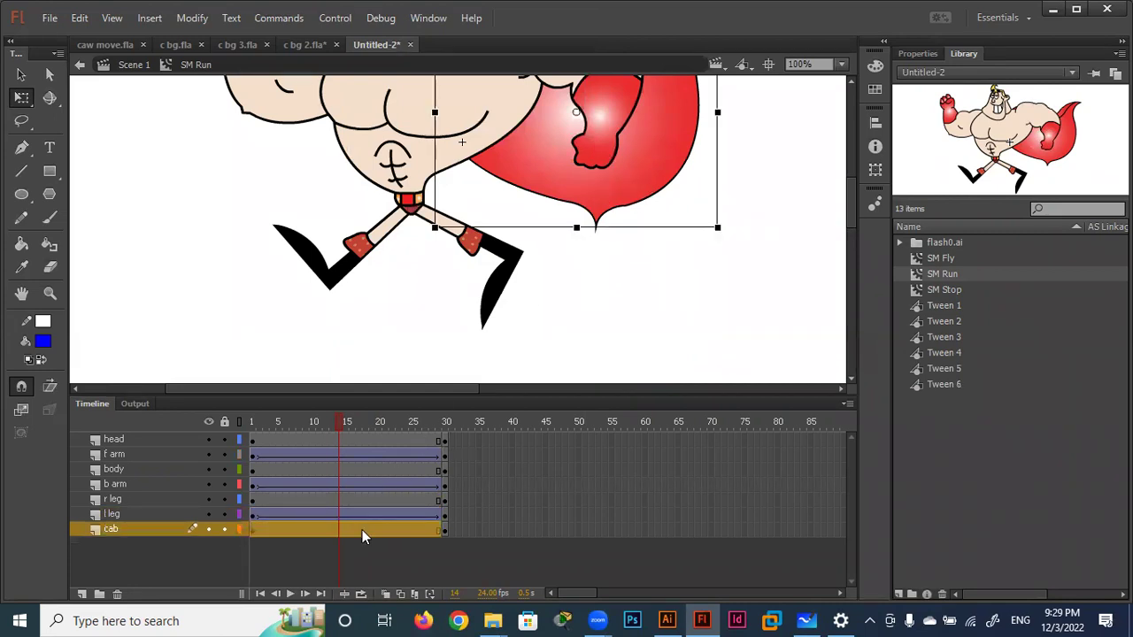
right_click(363, 536)
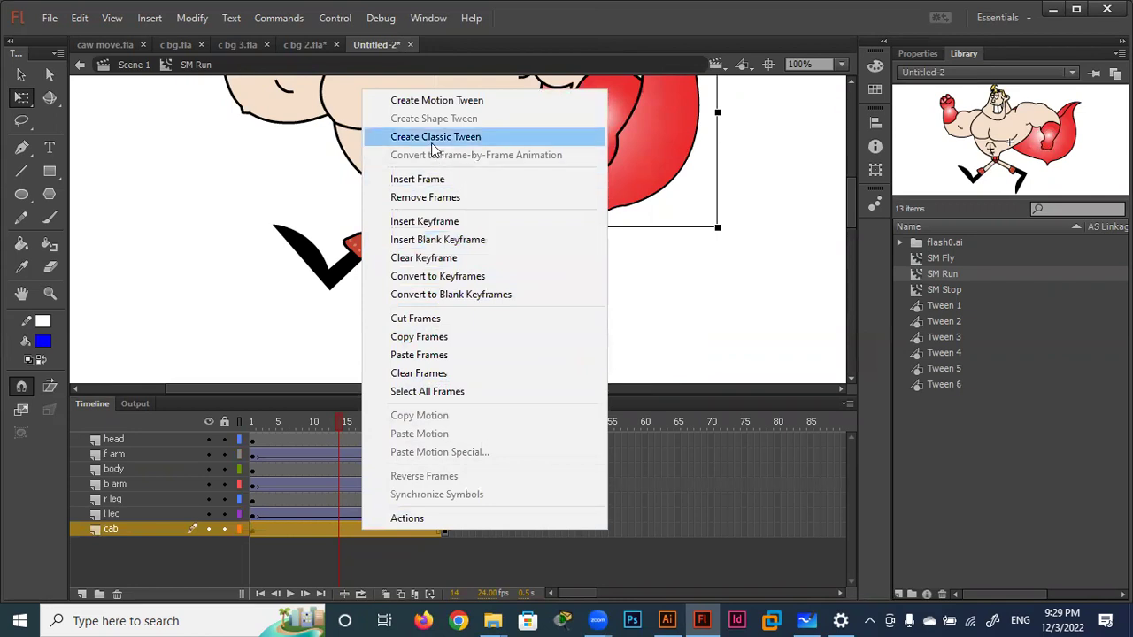
click(434, 138)
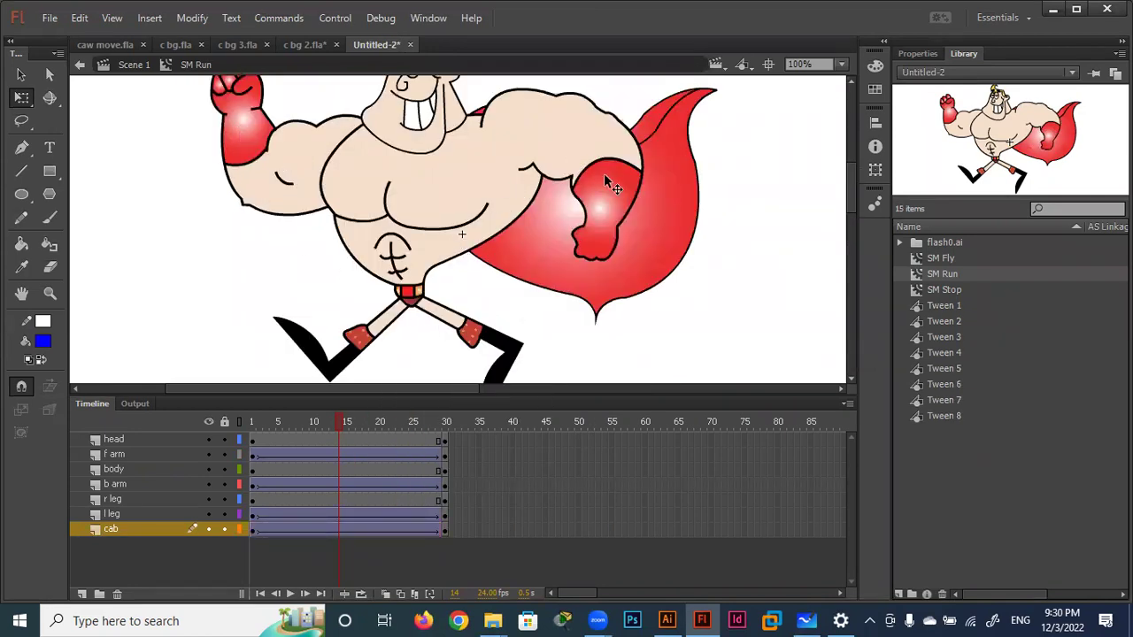
Check each limb at frame 1 and add a classic tween to the r leg layer.
drag(335, 420, 252, 421)
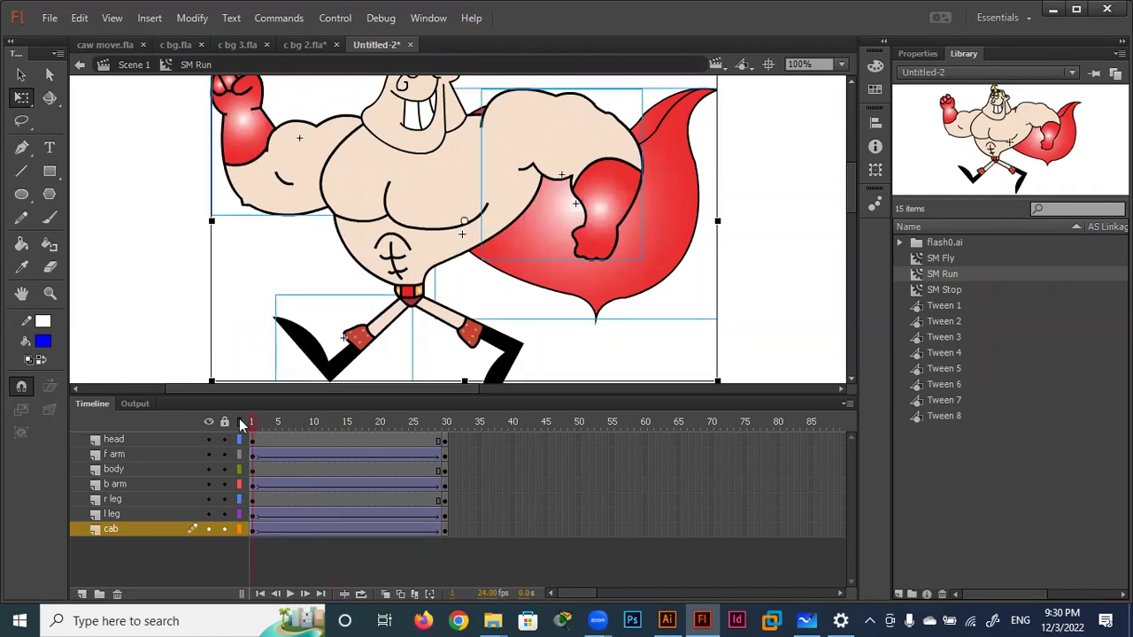
click(605, 198)
click(605, 198)
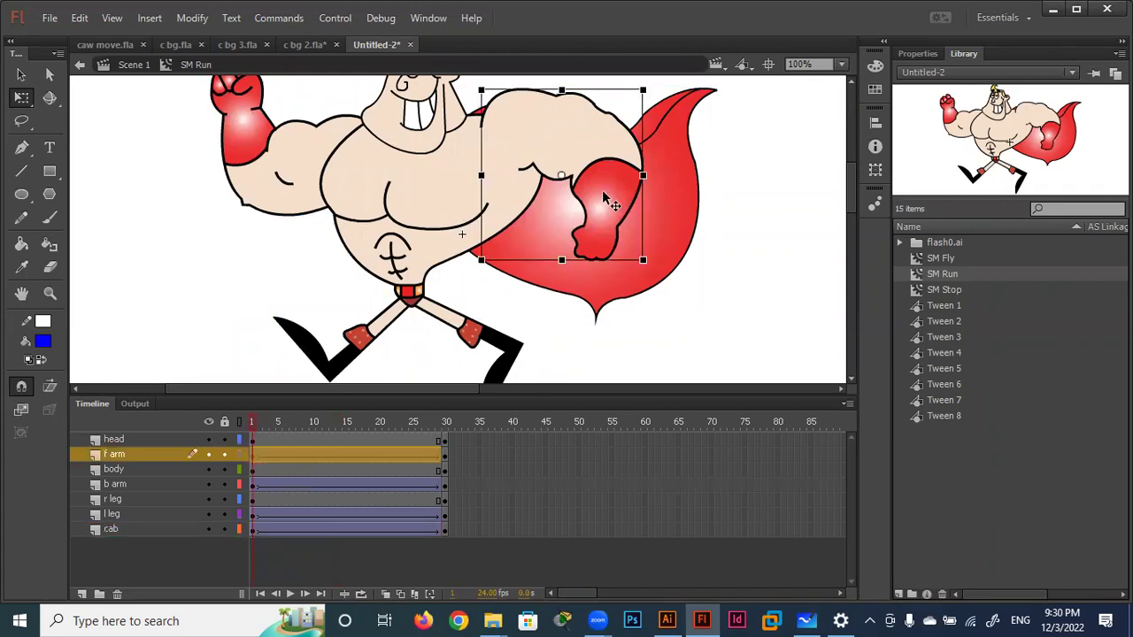
click(295, 172)
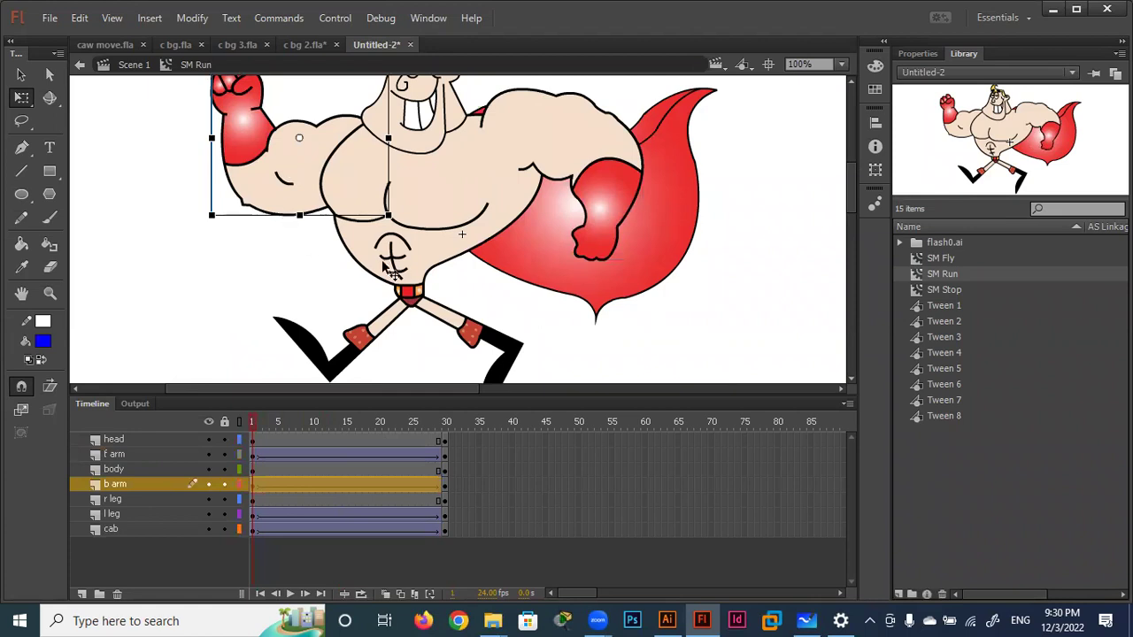
click(393, 336)
click(478, 340)
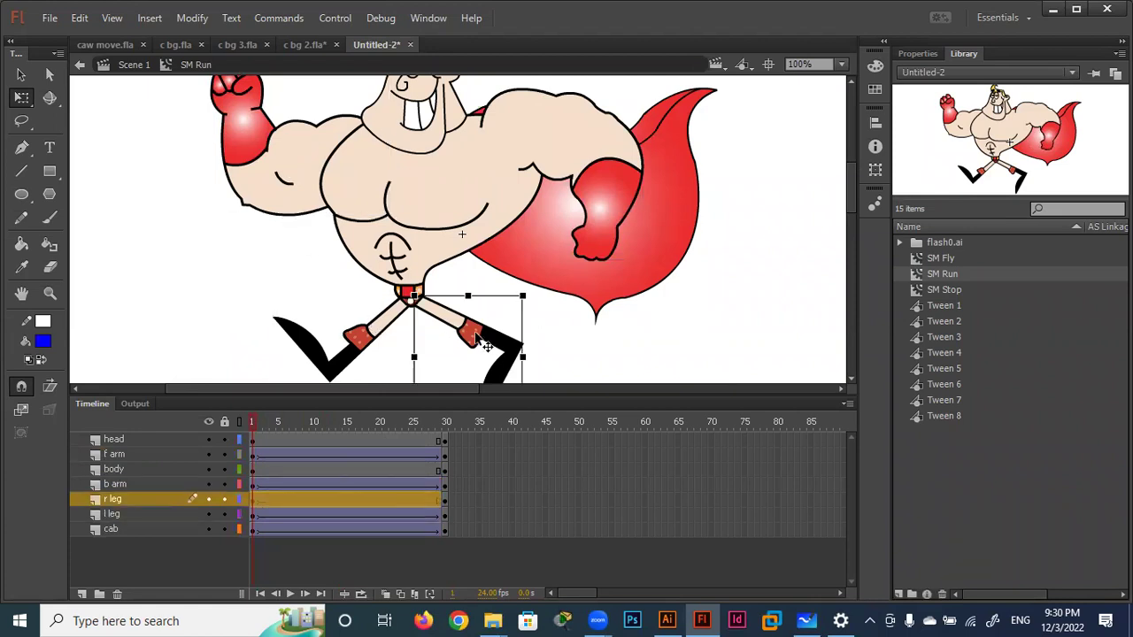
right_click(355, 498)
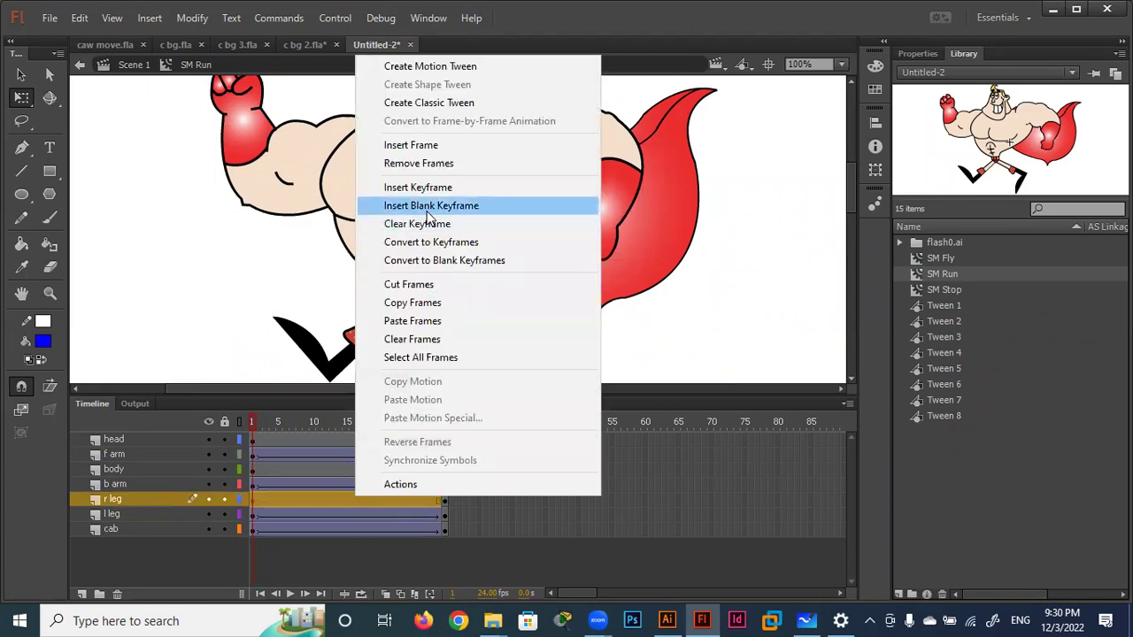
click(429, 102)
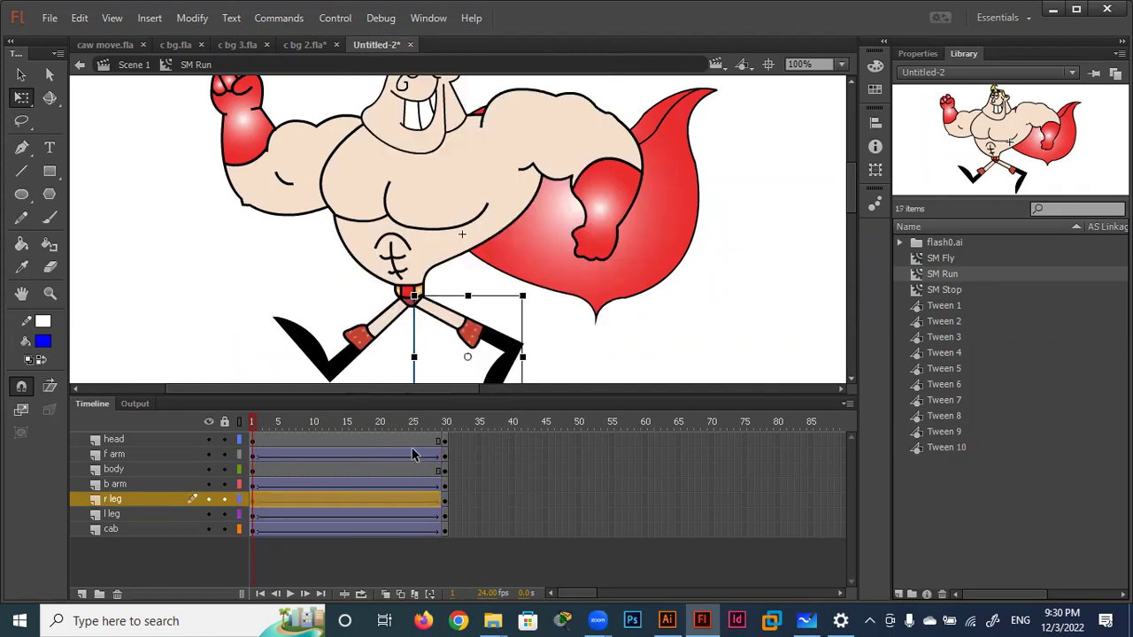
click(570, 352)
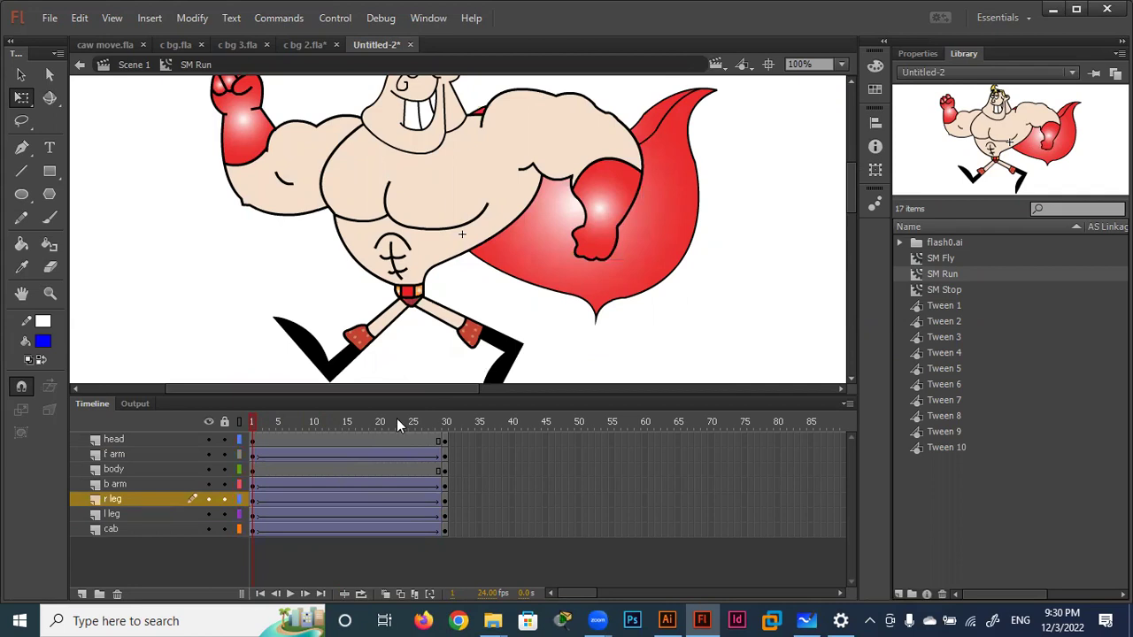
Move the back arm's transformation point to its shoulder at frame 1.
click(253, 455)
scroll(644, 245, up, 3)
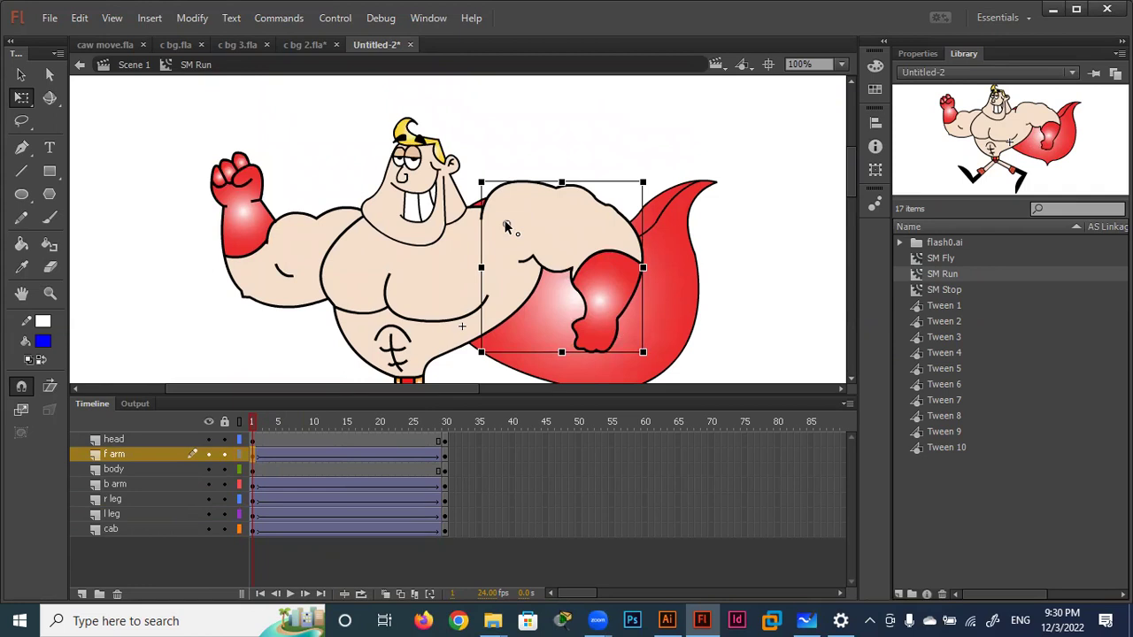
click(253, 484)
drag(300, 230, 365, 243)
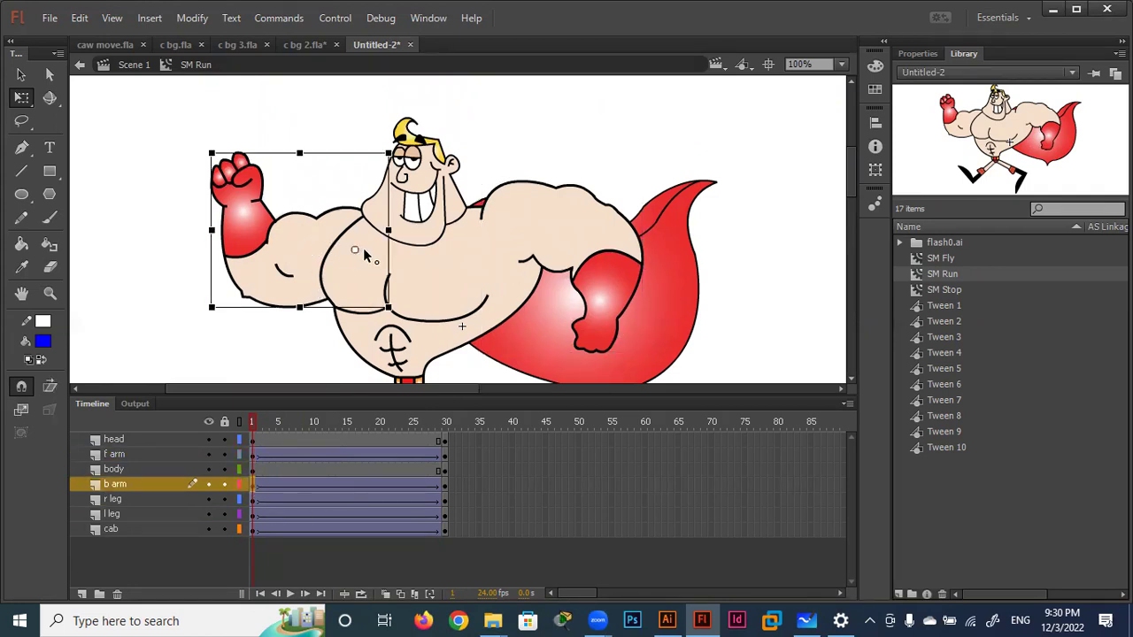
click(253, 499)
scroll(414, 357, down, 3)
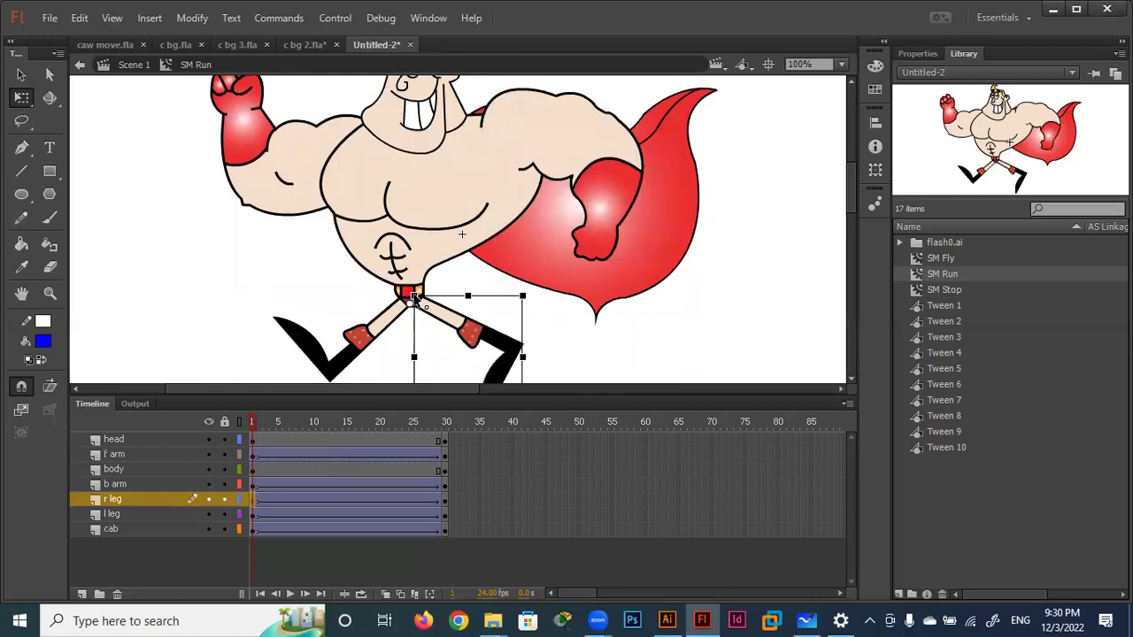
click(842, 63)
Zoom to 400% and move the right leg's transformation point up to the hip.
click(816, 211)
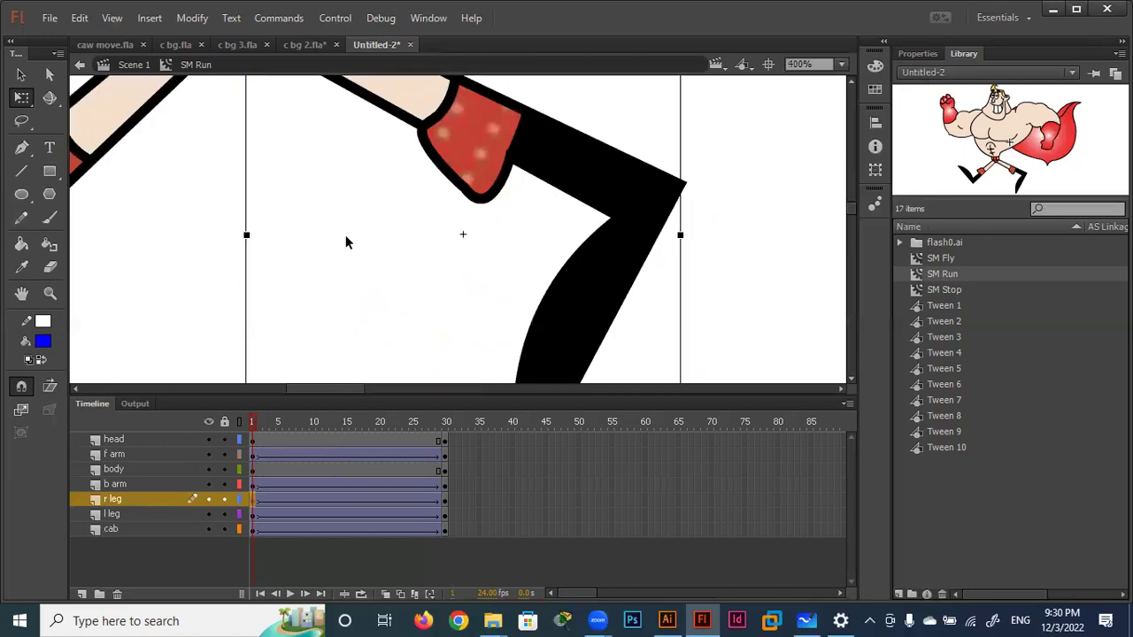
scroll(212, 267, up, 2)
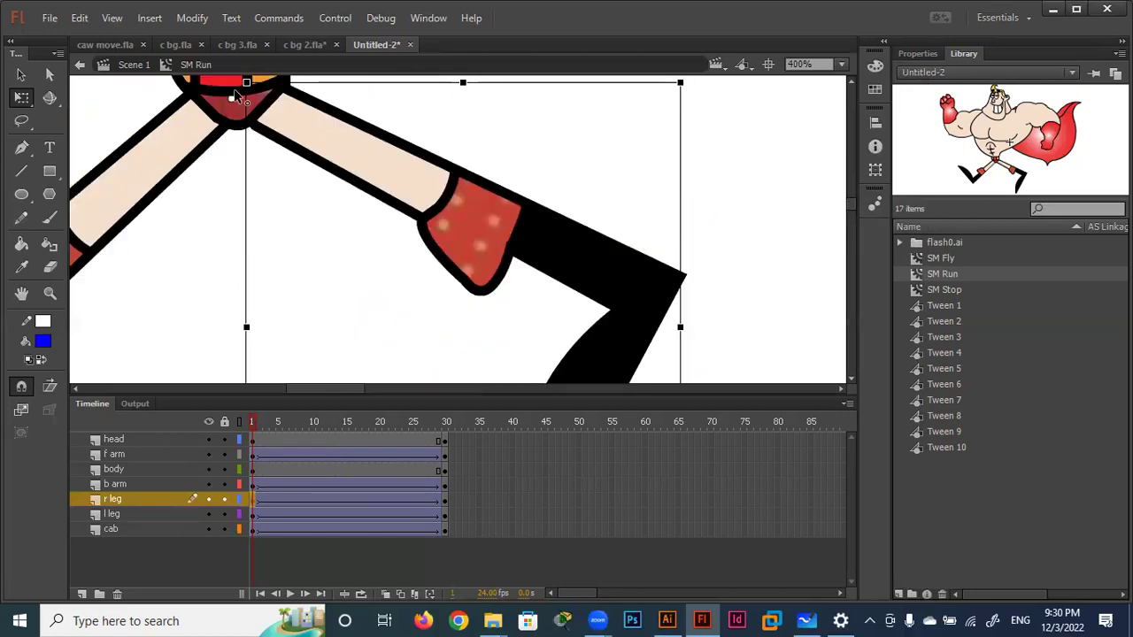
drag(235, 89, 240, 92)
Inspect the left leg and cape pivot points while zoomed in.
click(251, 514)
scroll(244, 287, up, 2)
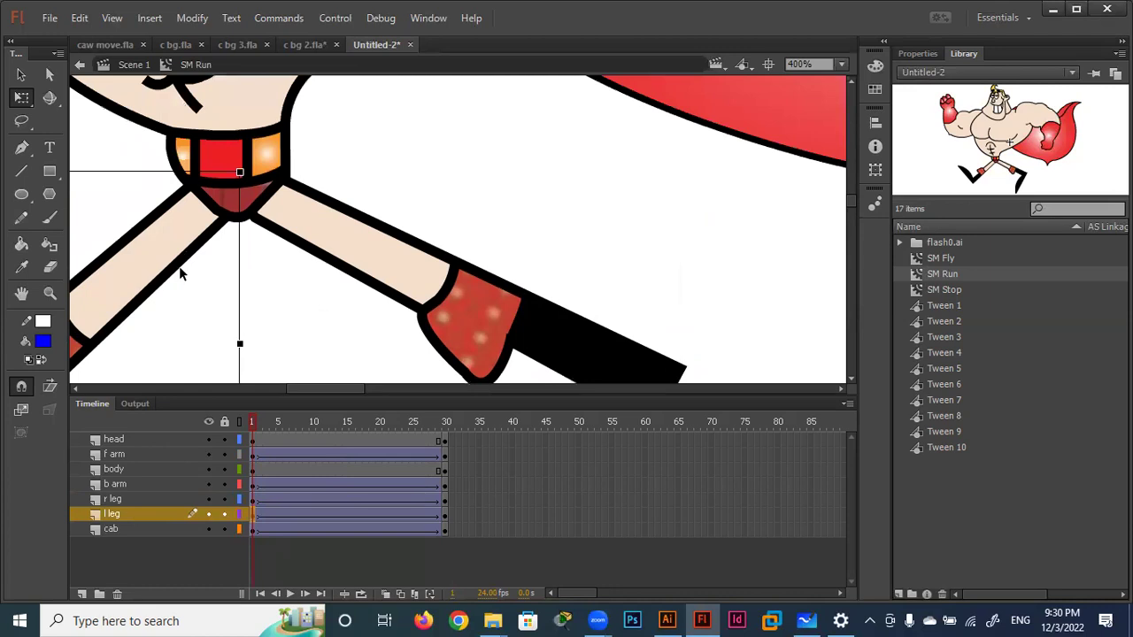
scroll(313, 397, left, 2)
scroll(311, 398, left, 1)
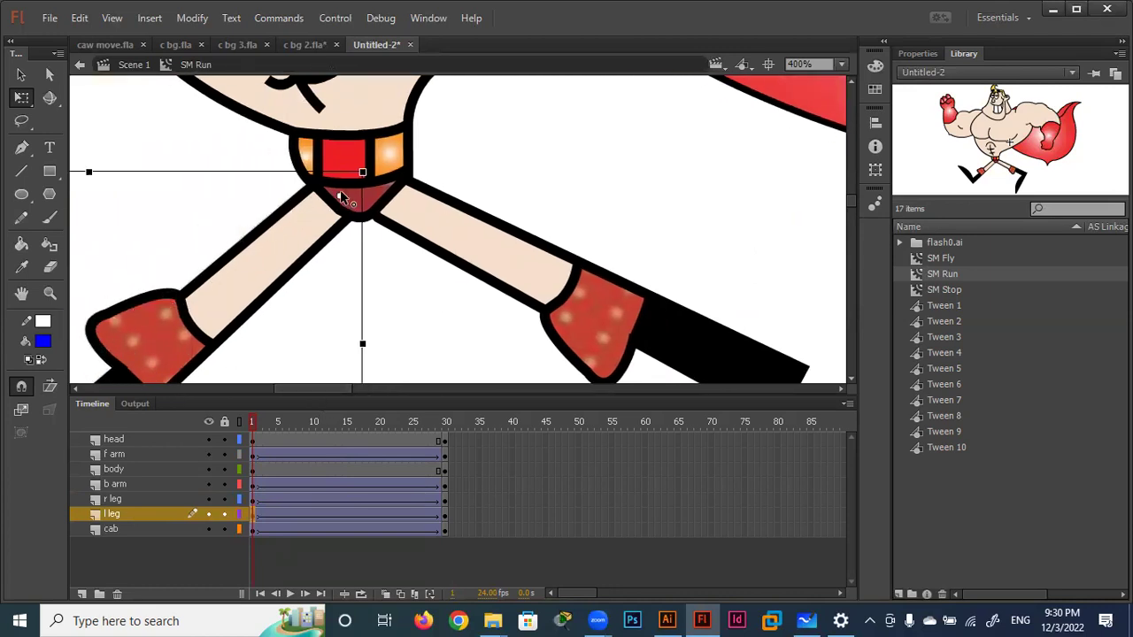
click(255, 530)
scroll(522, 233, up, 2)
scroll(522, 233, up, 2)
scroll(522, 233, up, 3)
scroll(523, 232, down, 3)
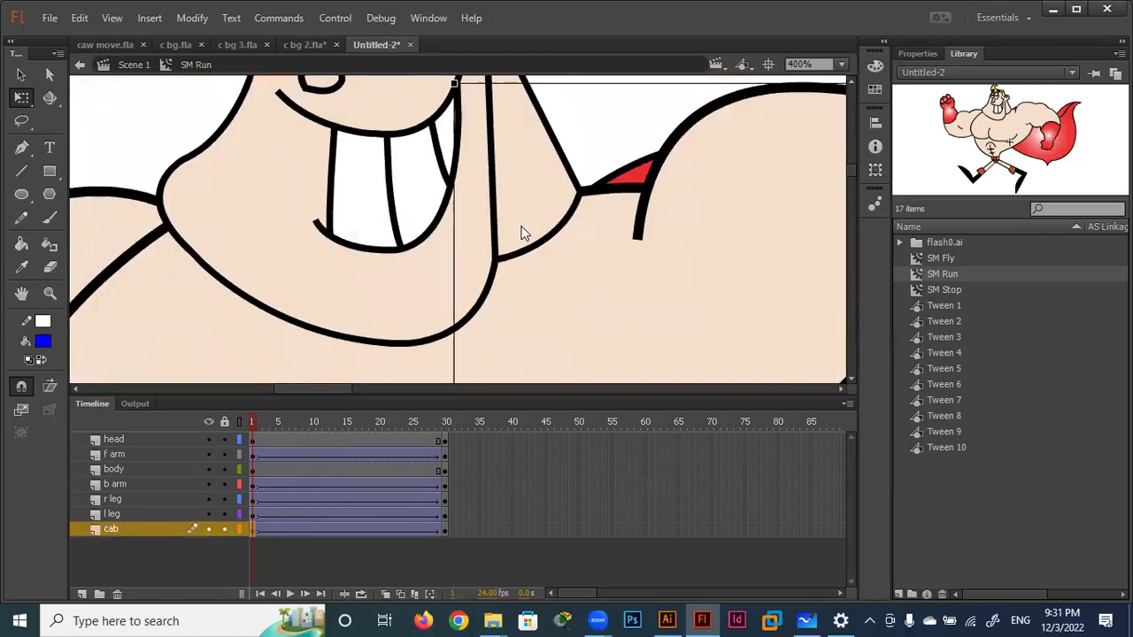
click(841, 65)
Return to 100% zoom and move the cape's pivot to where it meets the body.
click(824, 175)
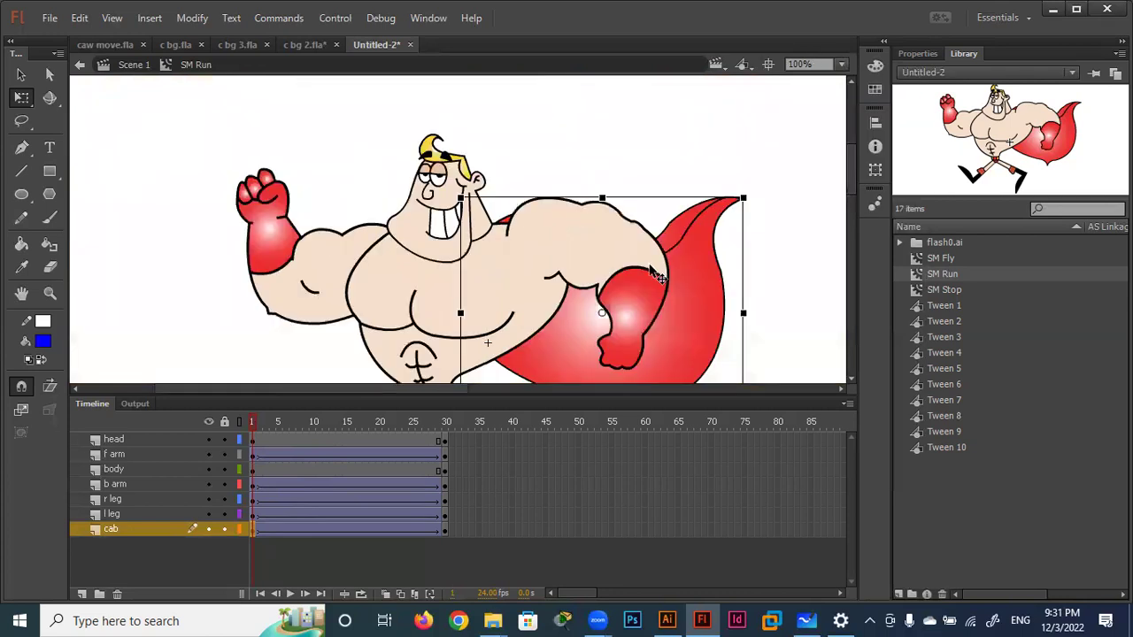
drag(601, 316, 478, 260)
click(804, 254)
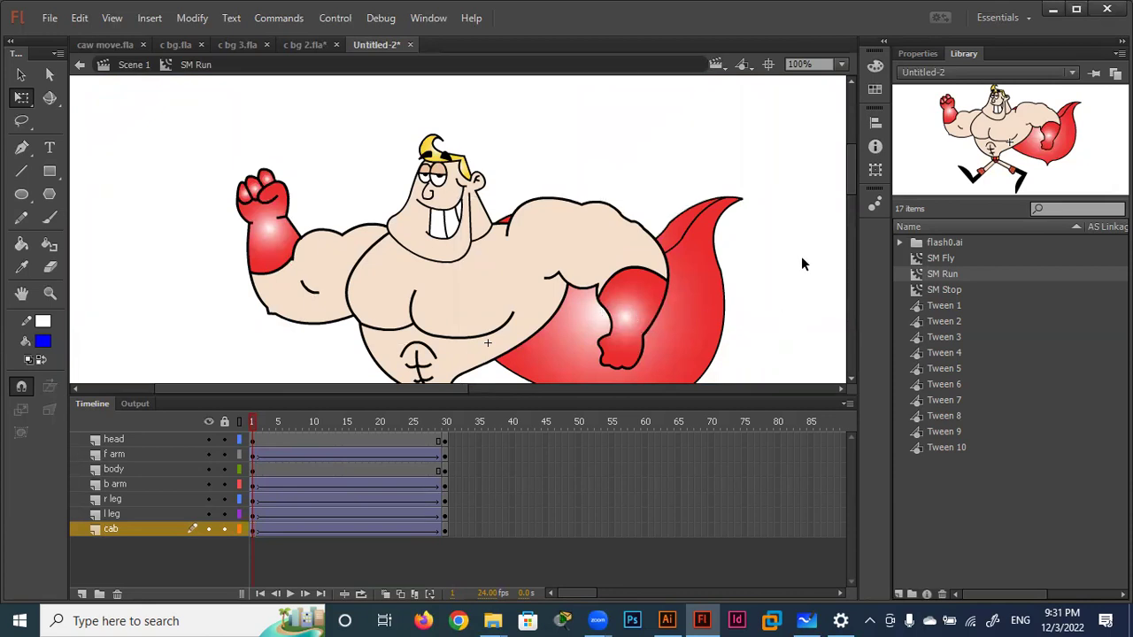
Copy the frame-1 poses of arms, legs and cape to frame 15, and the front arm to 30.
click(252, 453)
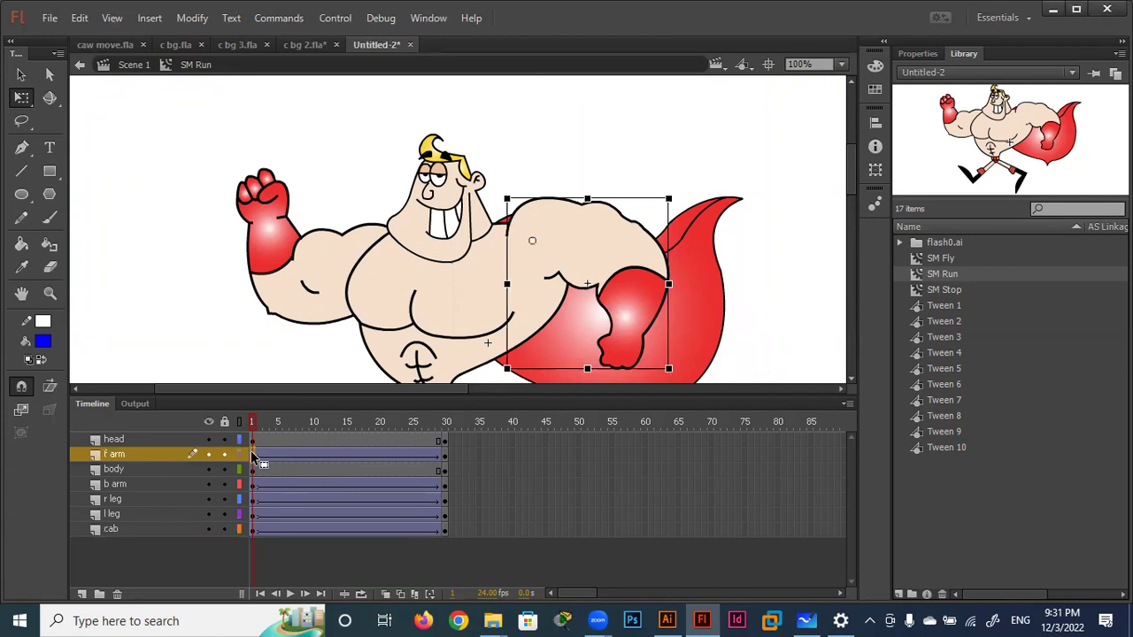
drag(253, 456, 346, 456)
drag(345, 458, 448, 460)
drag(255, 488, 446, 486)
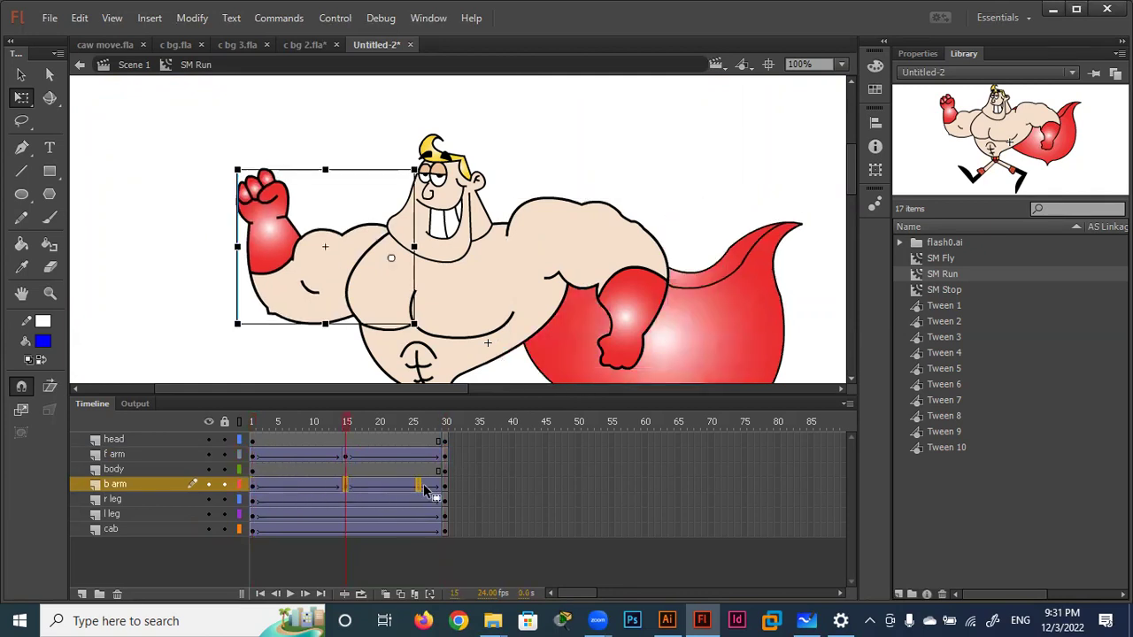
click(253, 501)
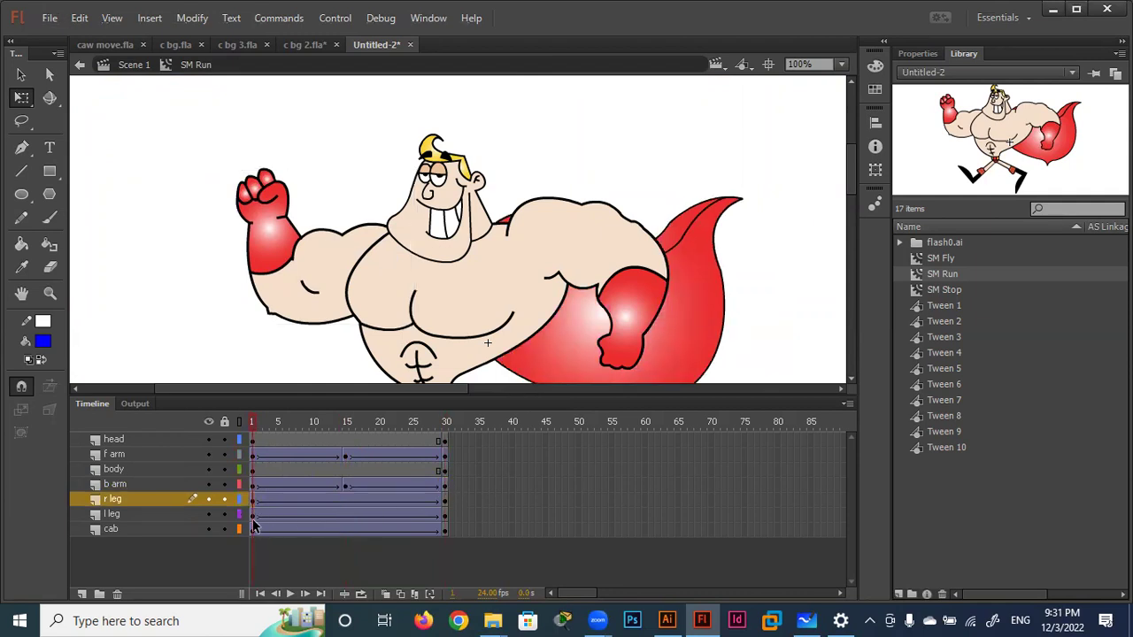
mouse_move(252, 526)
mouse_down()
mouse_move(253, 505)
mouse_move(446, 508)
mouse_up()
click(446, 422)
drag(425, 421, 196, 421)
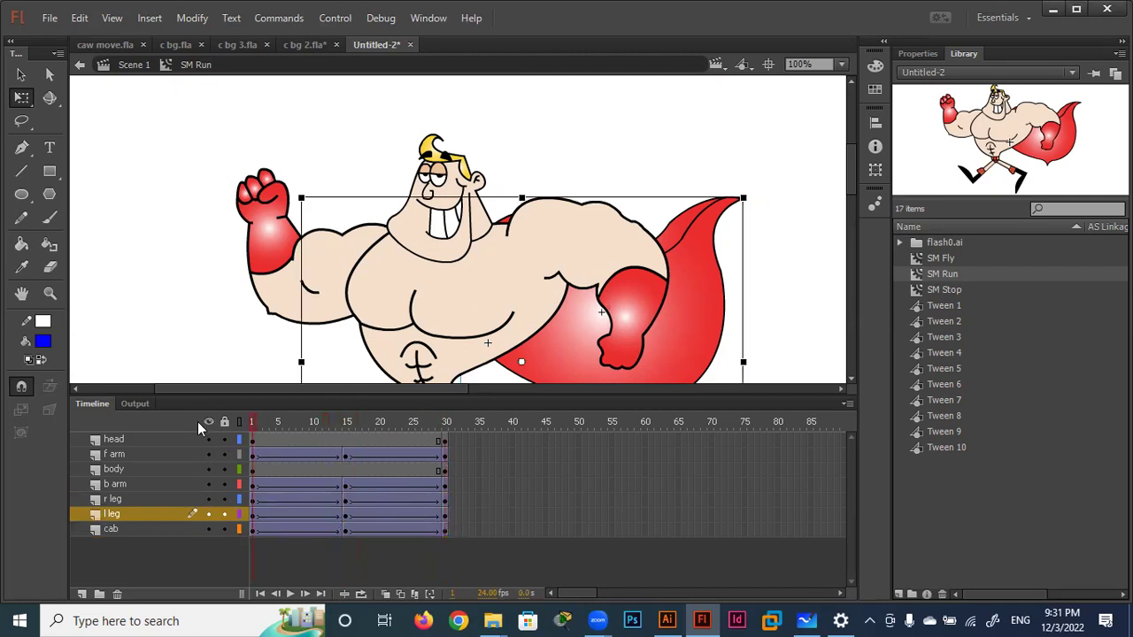
Swing the front arm across the chest at frame 15 and preview the motion.
click(328, 258)
click(347, 454)
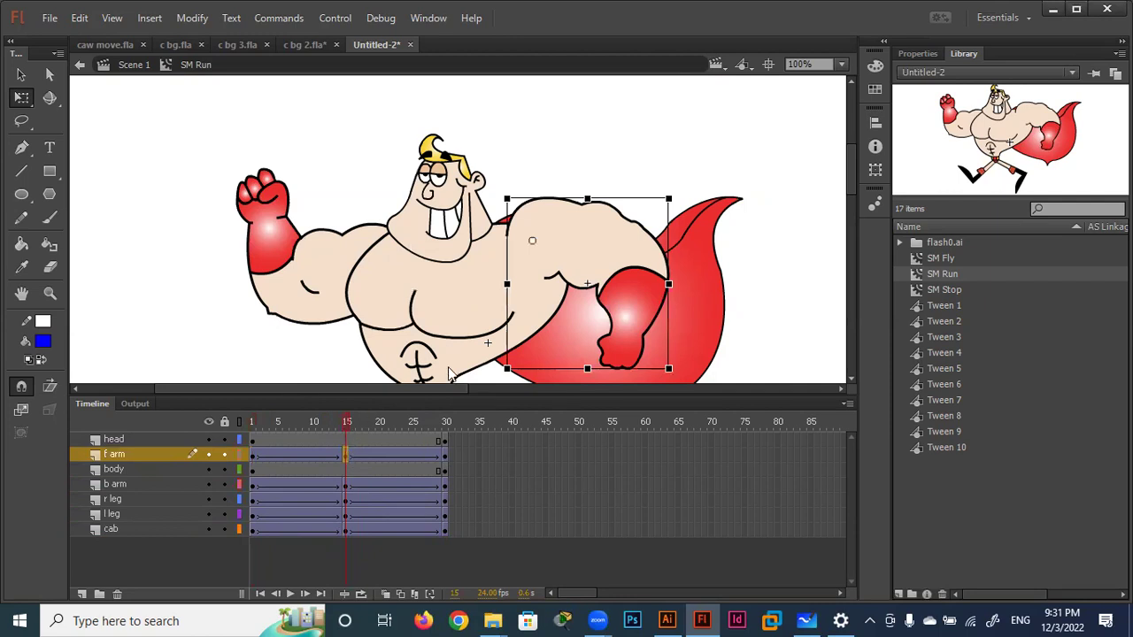
mouse_move(687, 379)
mouse_down()
mouse_move(461, 400)
mouse_move(537, 324)
mouse_up()
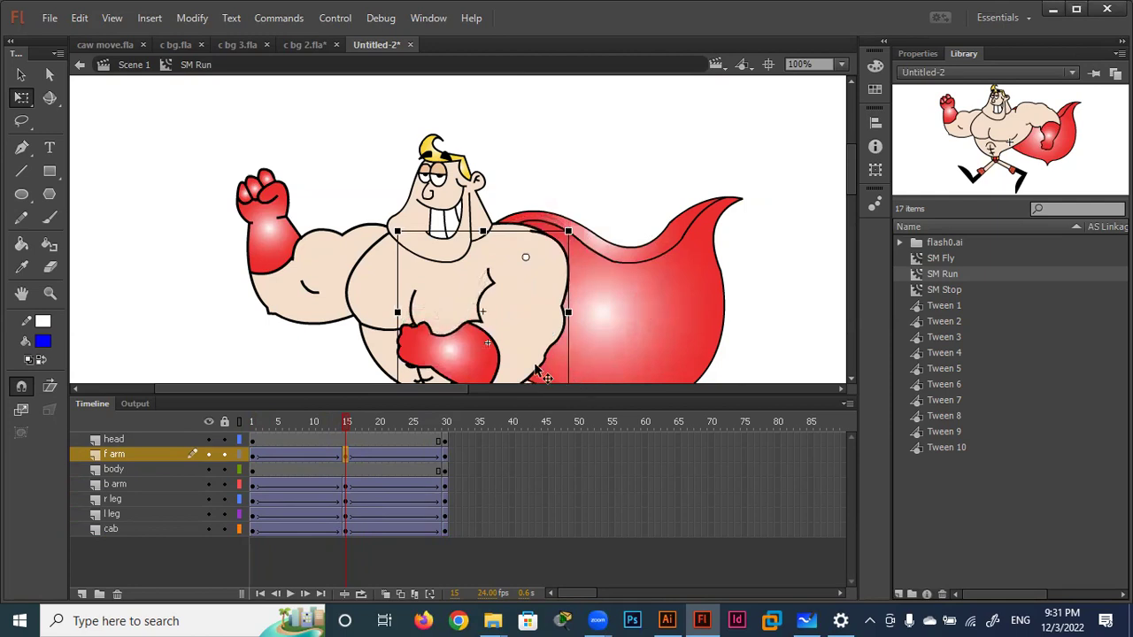
scroll(580, 363, down, 3)
drag(577, 309, 522, 310)
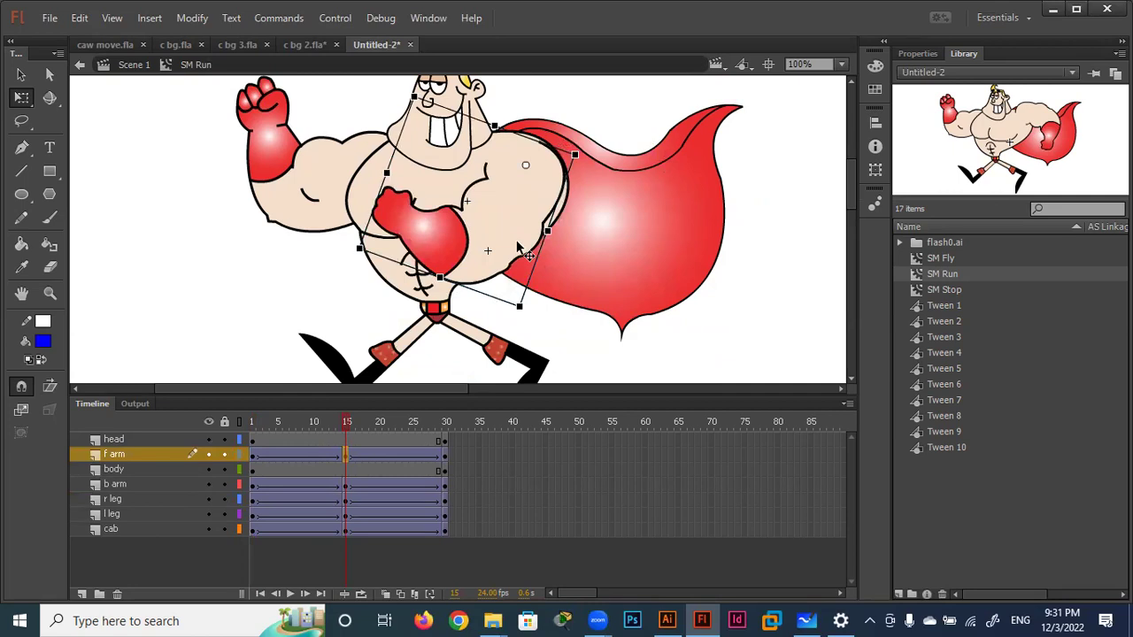
key(Right)
key(Right)
key(Up)
key(Up)
key(Up)
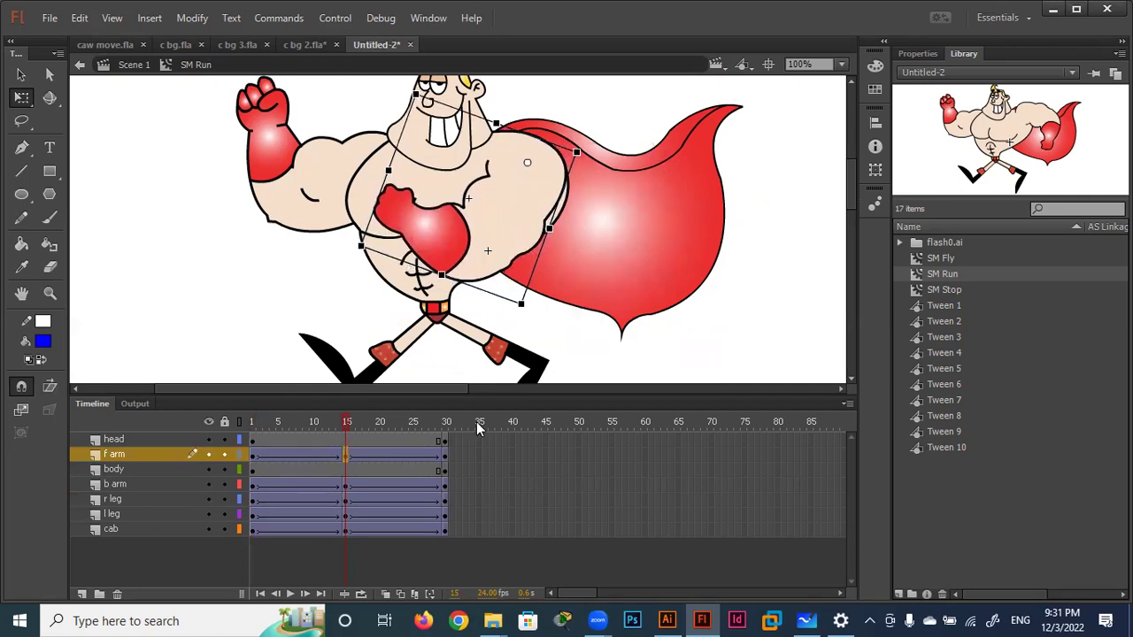
mouse_move(345, 425)
mouse_down()
mouse_move(238, 417)
mouse_move(558, 433)
mouse_move(245, 423)
mouse_move(456, 430)
mouse_move(346, 416)
mouse_up()
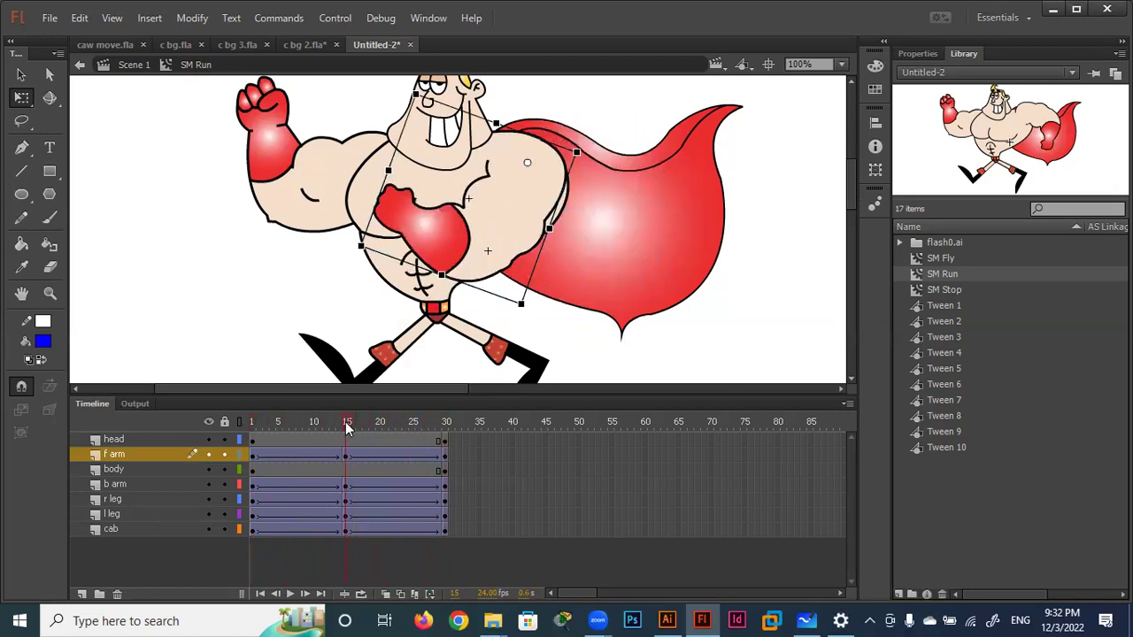
Rotate the back arm down behind the body at frame 15, nudging it up and left.
click(307, 211)
drag(246, 254, 475, 226)
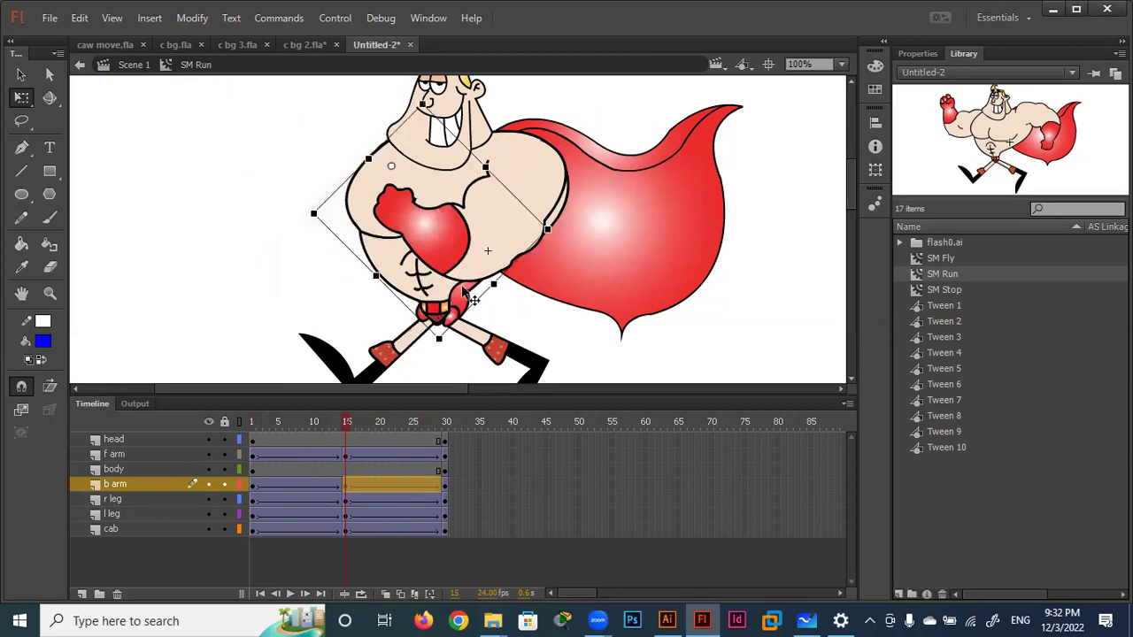
key(Up)
key(Up)
key(Up)
key(Up)
key(Left)
key(Left)
key(Left)
key(Left)
key(Left)
key(Left)
key(Left)
key(Left)
key(Left)
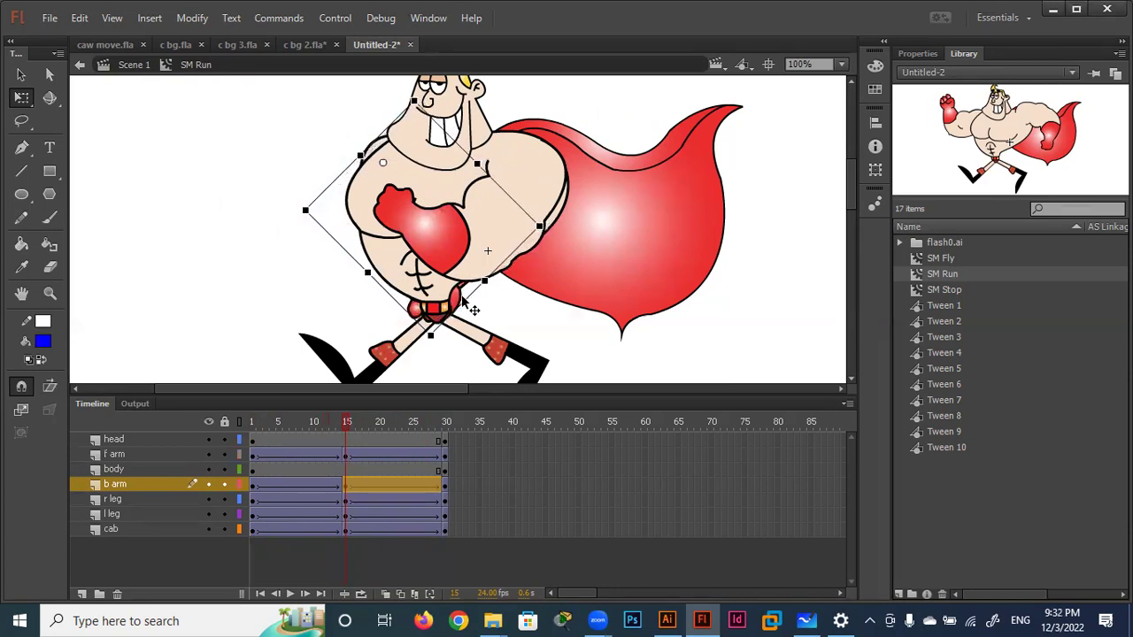
Move the b arm layer to the bottom and preview frames 1 to 30.
drag(155, 490, 142, 540)
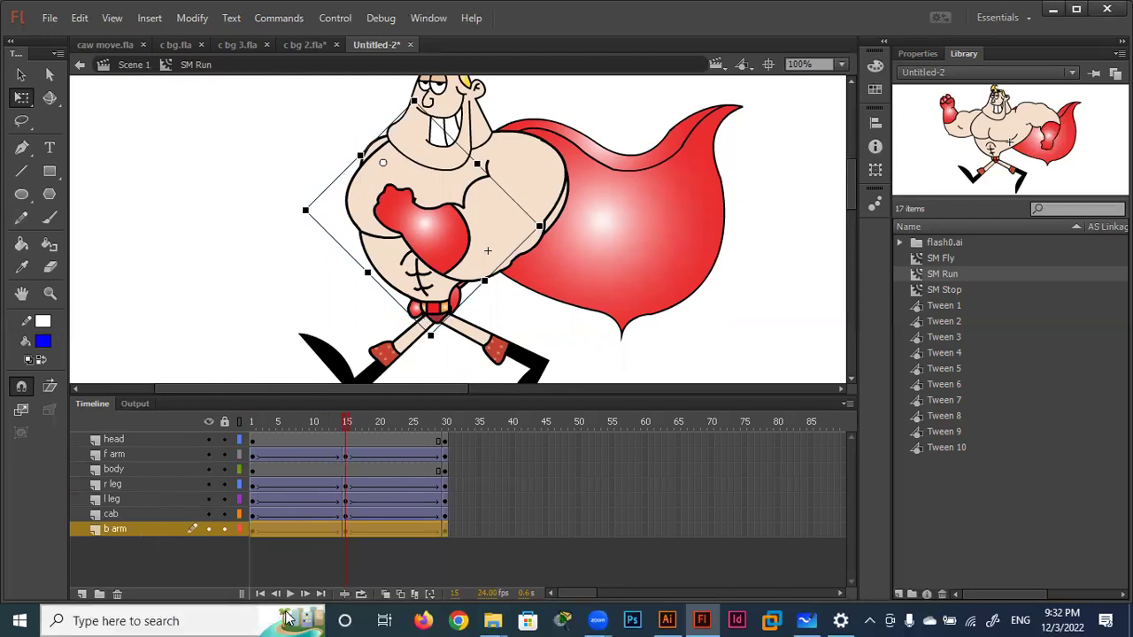
click(253, 423)
mouse_move(253, 424)
mouse_down()
mouse_move(441, 457)
mouse_move(251, 457)
mouse_move(446, 475)
mouse_move(232, 474)
mouse_move(345, 486)
mouse_up()
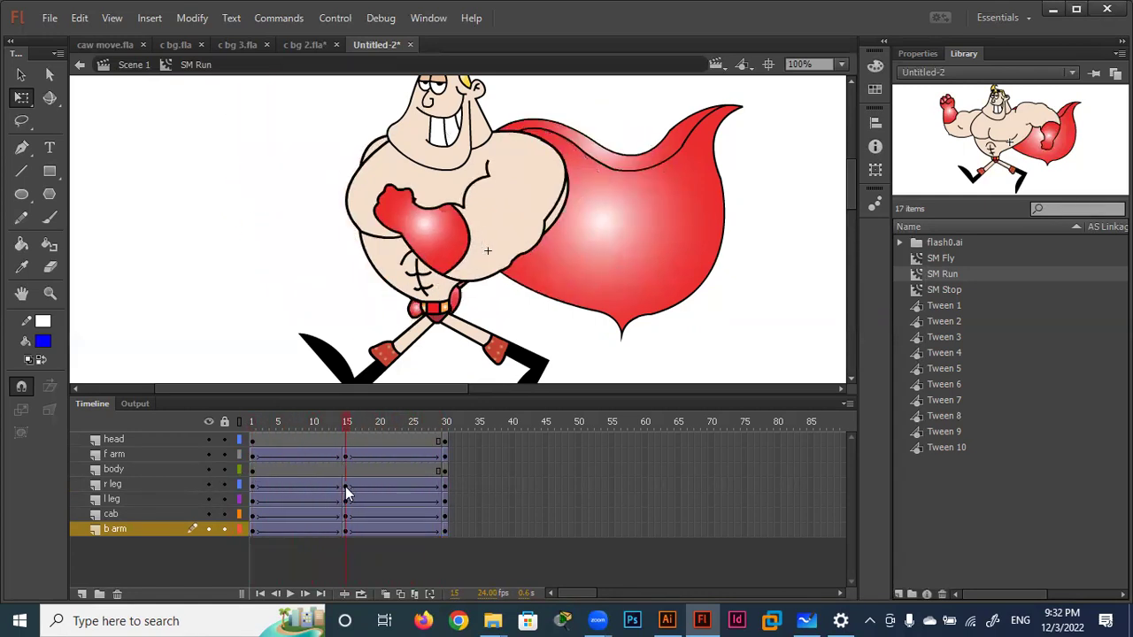
At frame 15, swing the right leg backward and the left leg forward, then scrub to preview the stride.
click(496, 352)
scroll(496, 352, down, 3)
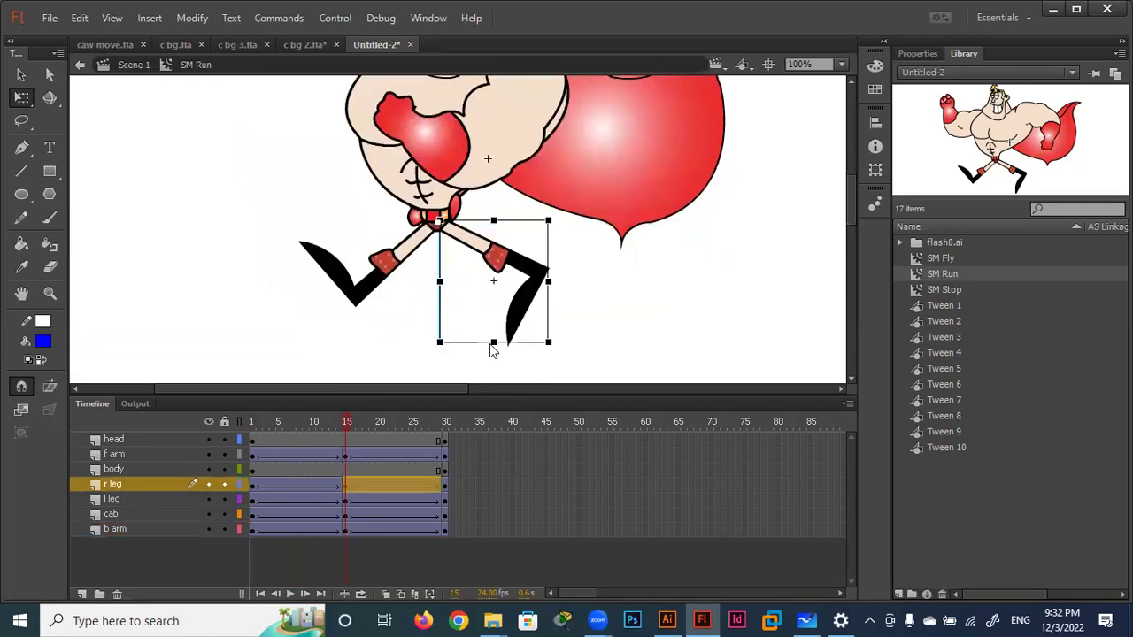
drag(557, 352, 342, 274)
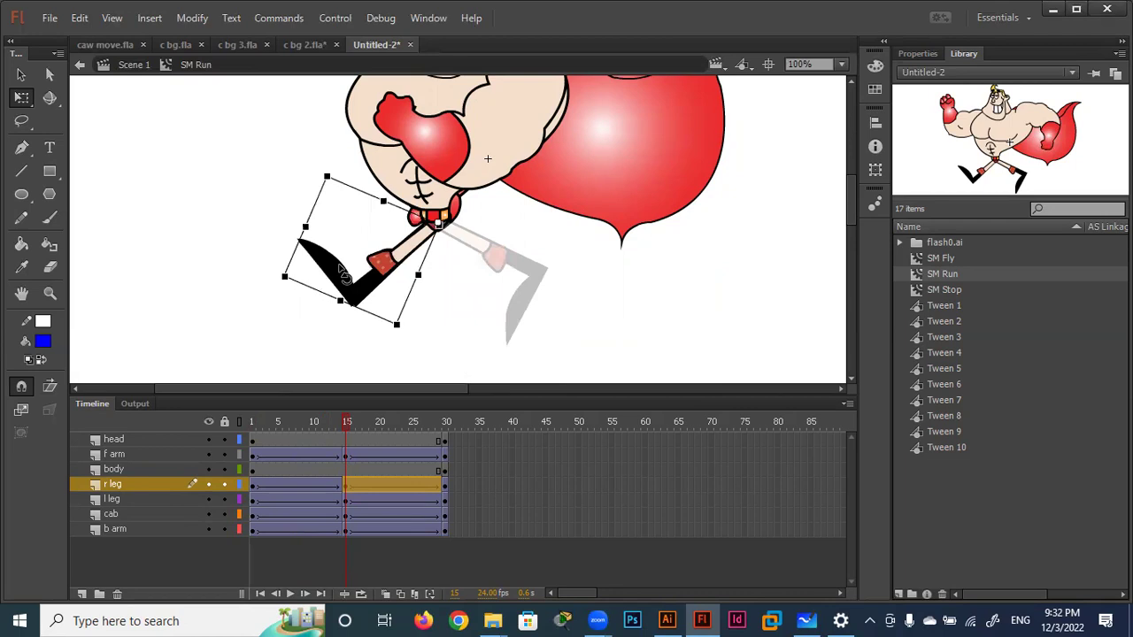
drag(342, 275, 368, 363)
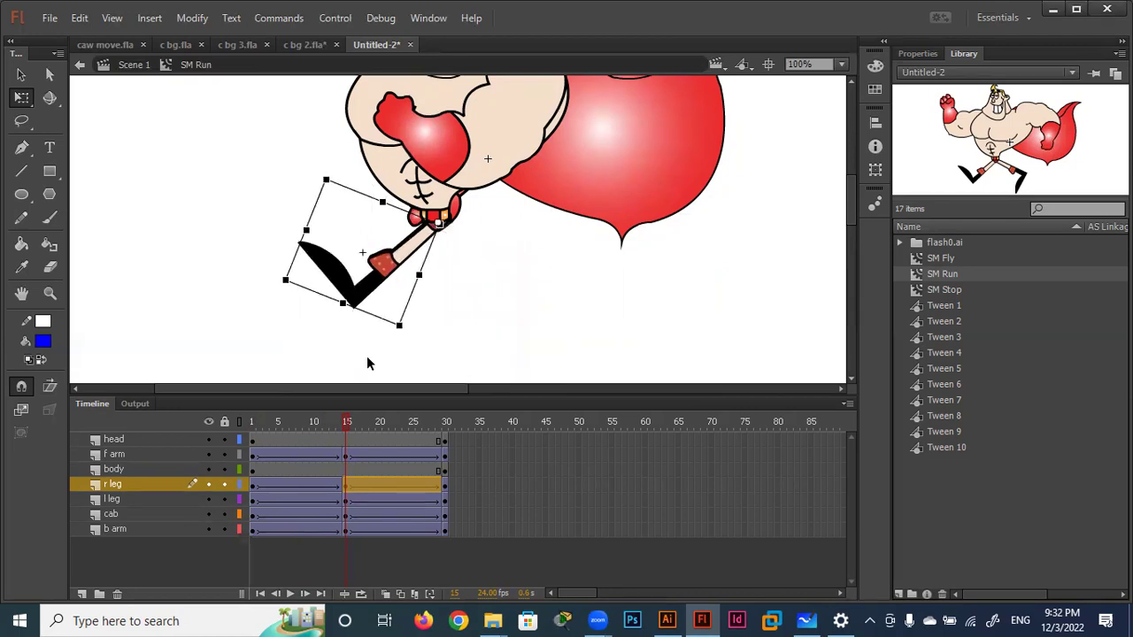
click(344, 499)
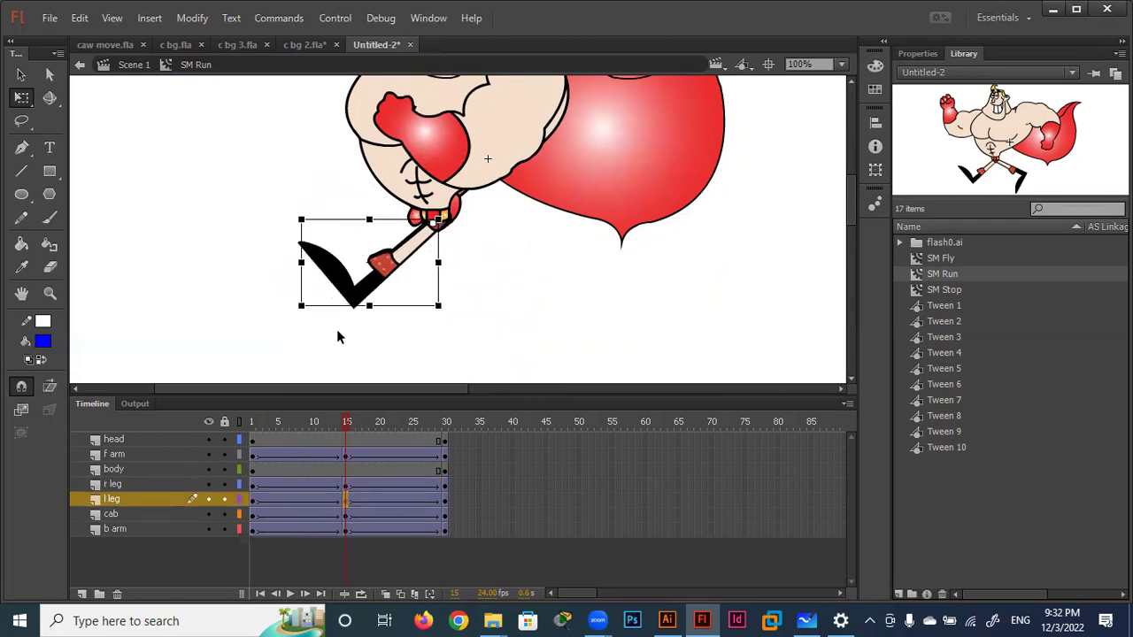
drag(309, 332, 526, 310)
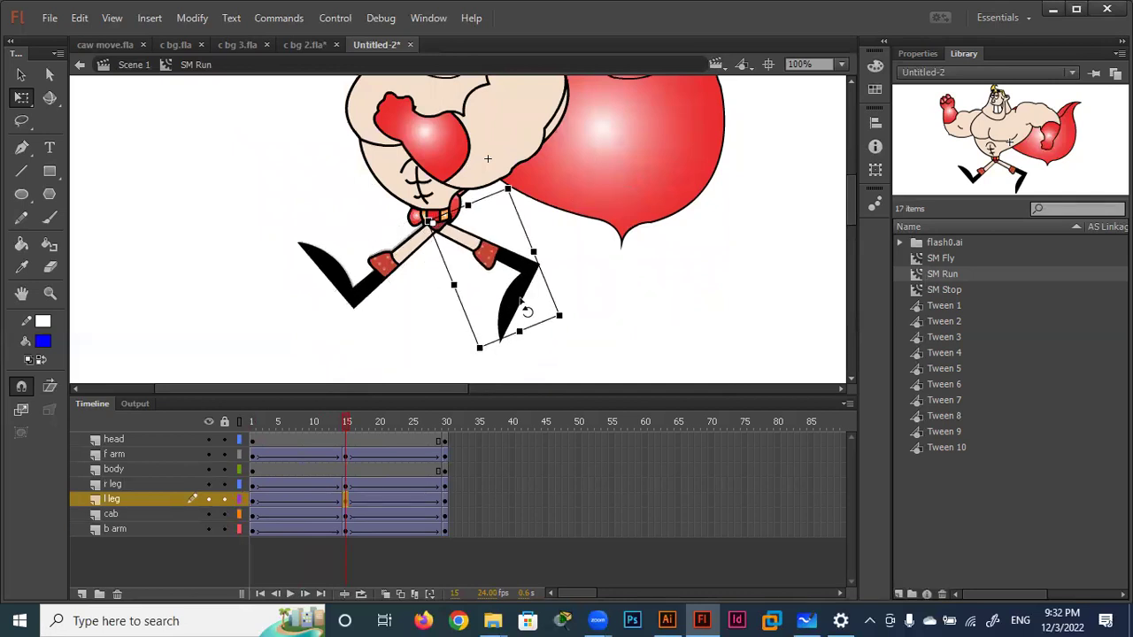
mouse_move(346, 421)
mouse_down()
mouse_move(223, 417)
mouse_move(473, 427)
mouse_move(262, 417)
mouse_move(340, 423)
mouse_up()
On the cab layer at frame 7, rotate the cape counter-clockwise and enlarge it.
click(618, 187)
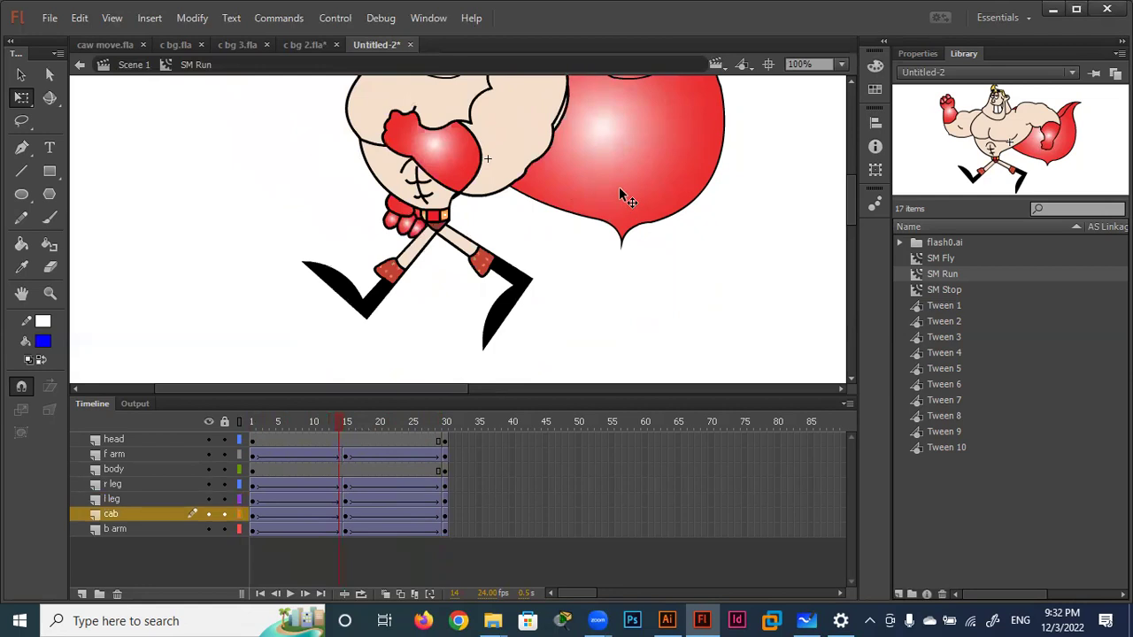
drag(338, 418, 347, 419)
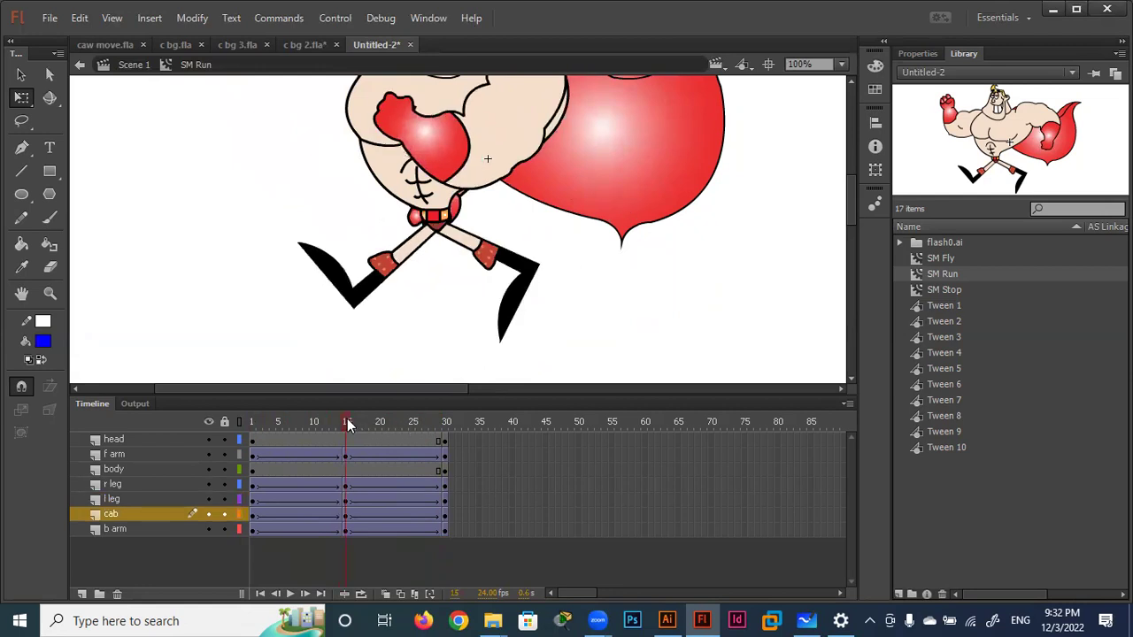
scroll(651, 336, up, 3)
scroll(652, 324, up, 3)
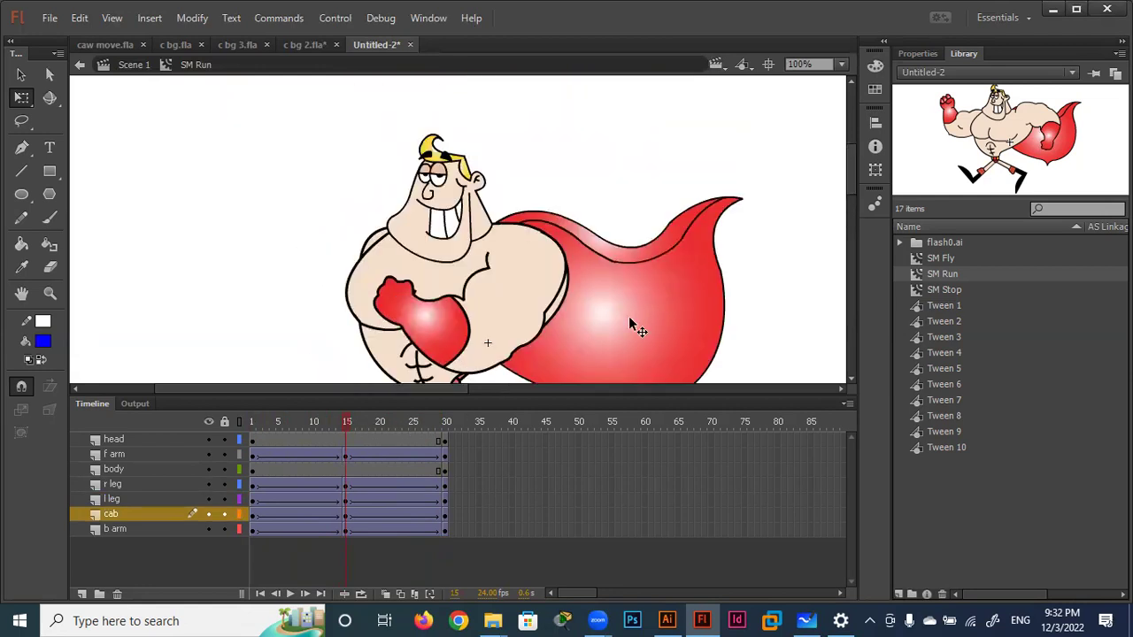
click(629, 327)
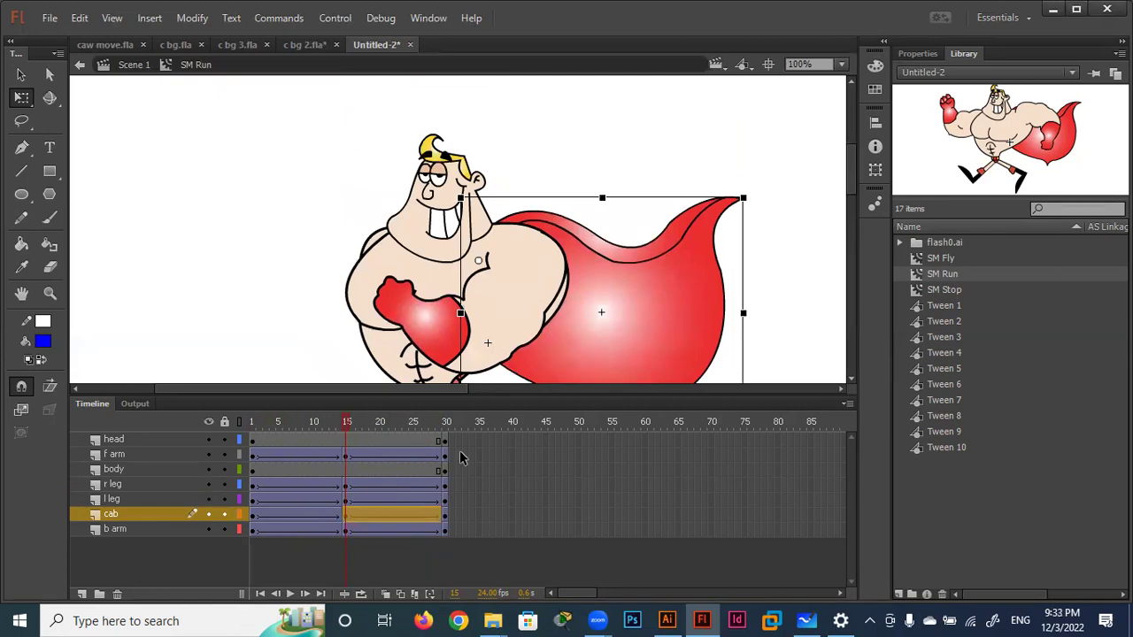
click(345, 514)
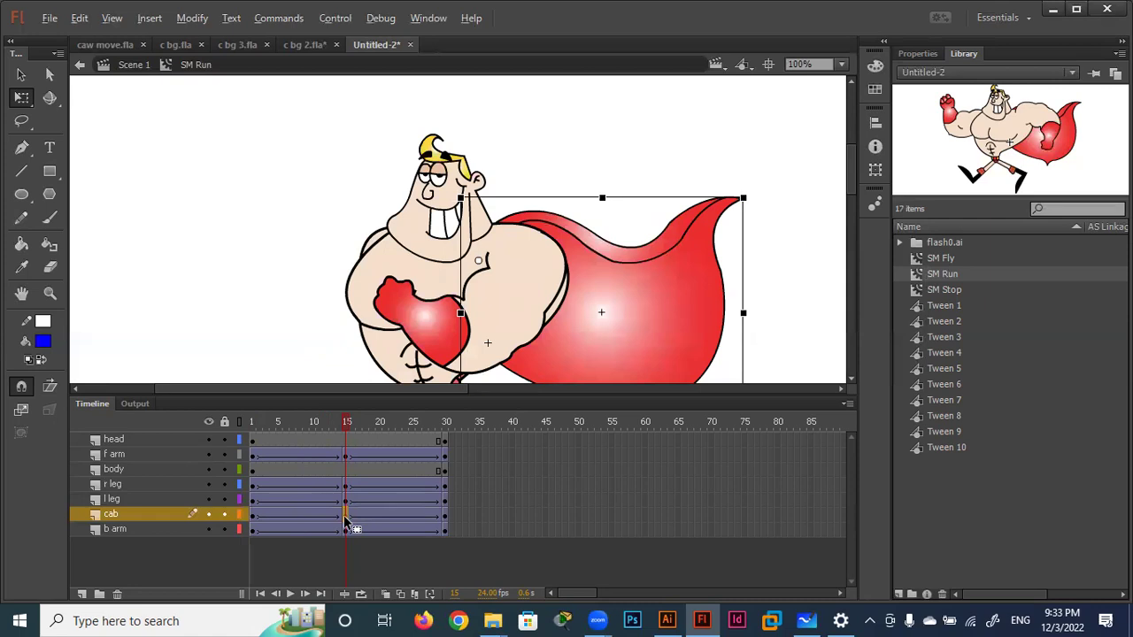
click(292, 519)
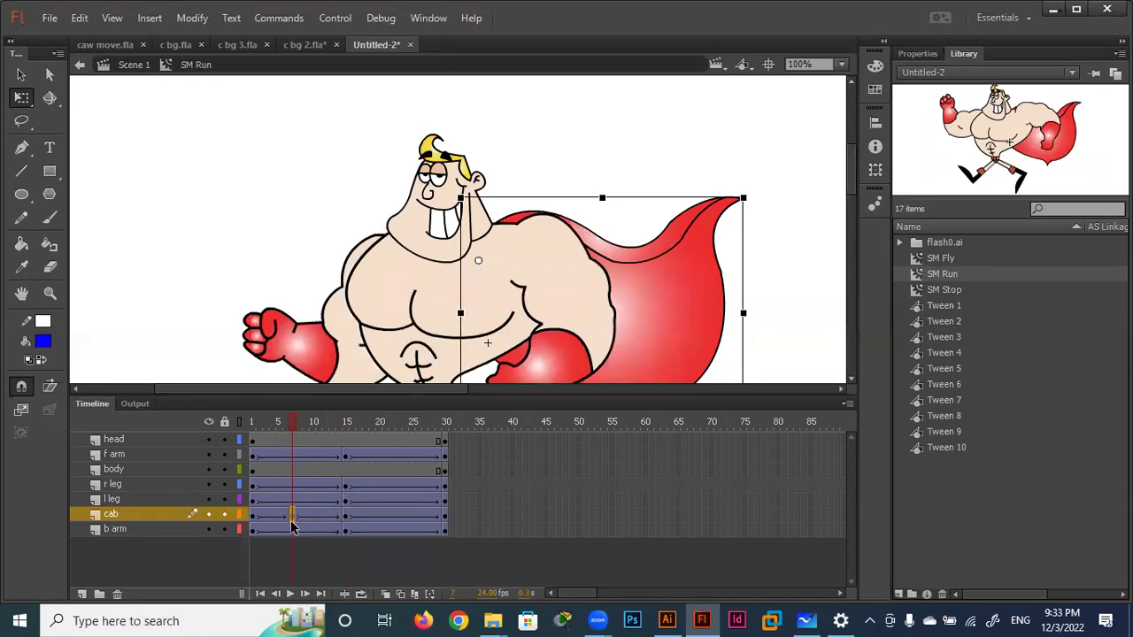
click(397, 517)
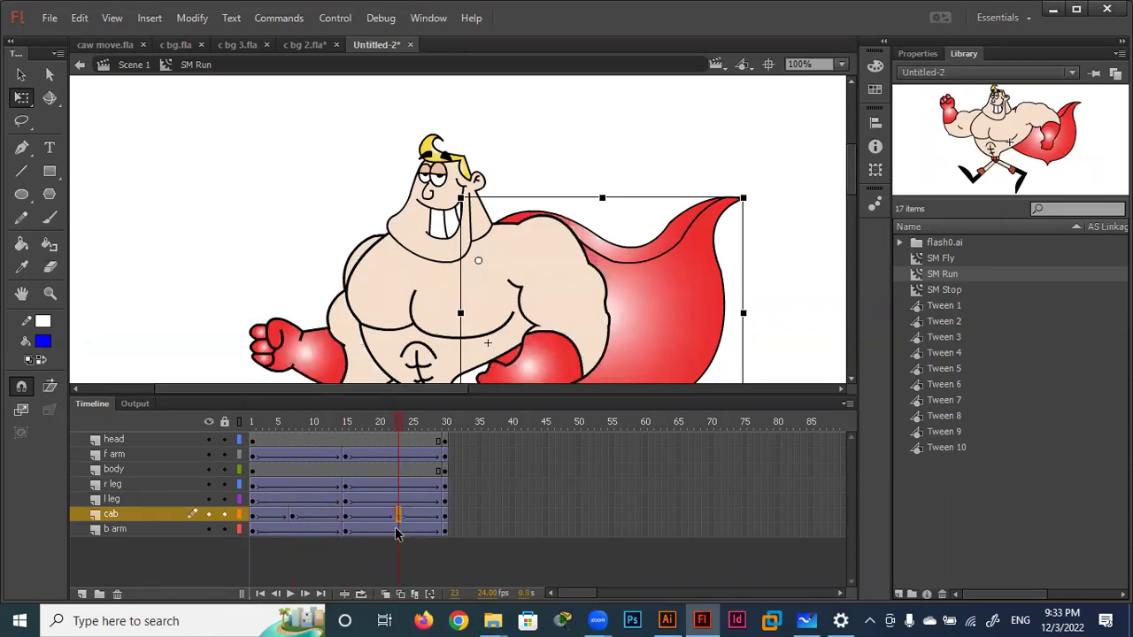
click(293, 517)
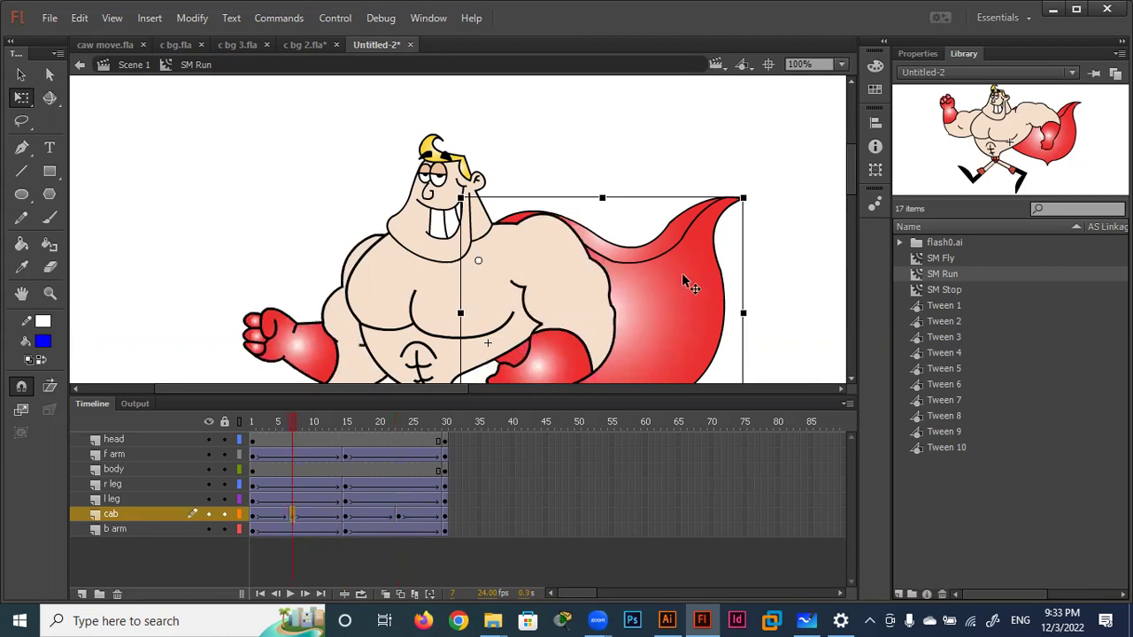
mouse_move(756, 208)
mouse_down()
mouse_move(724, 124)
mouse_move(689, 75)
mouse_up()
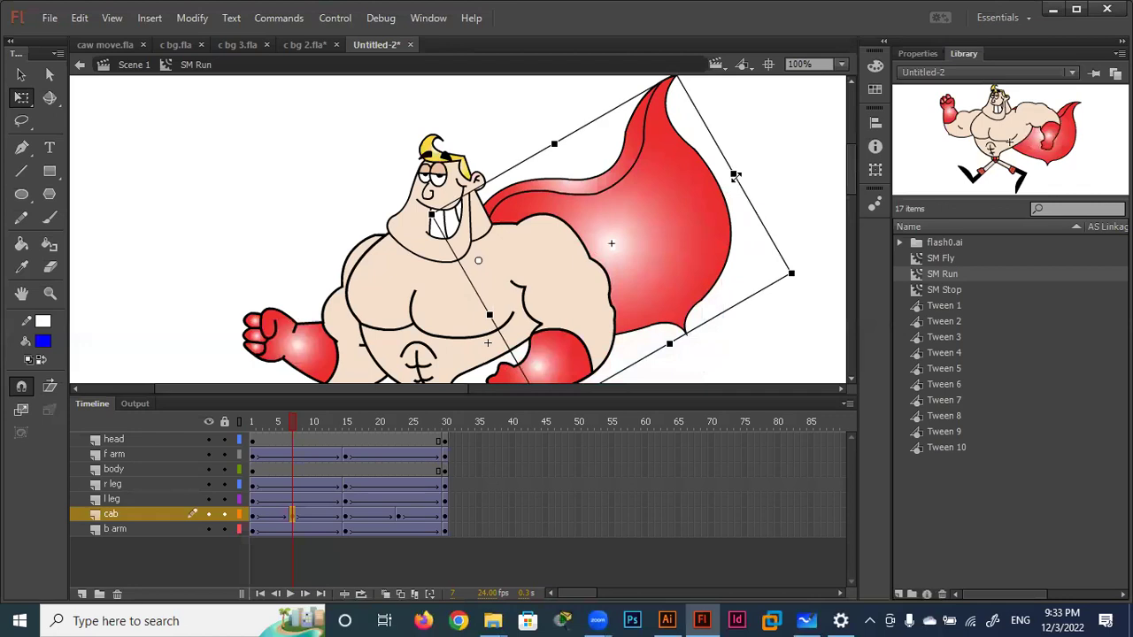
drag(734, 174, 801, 136)
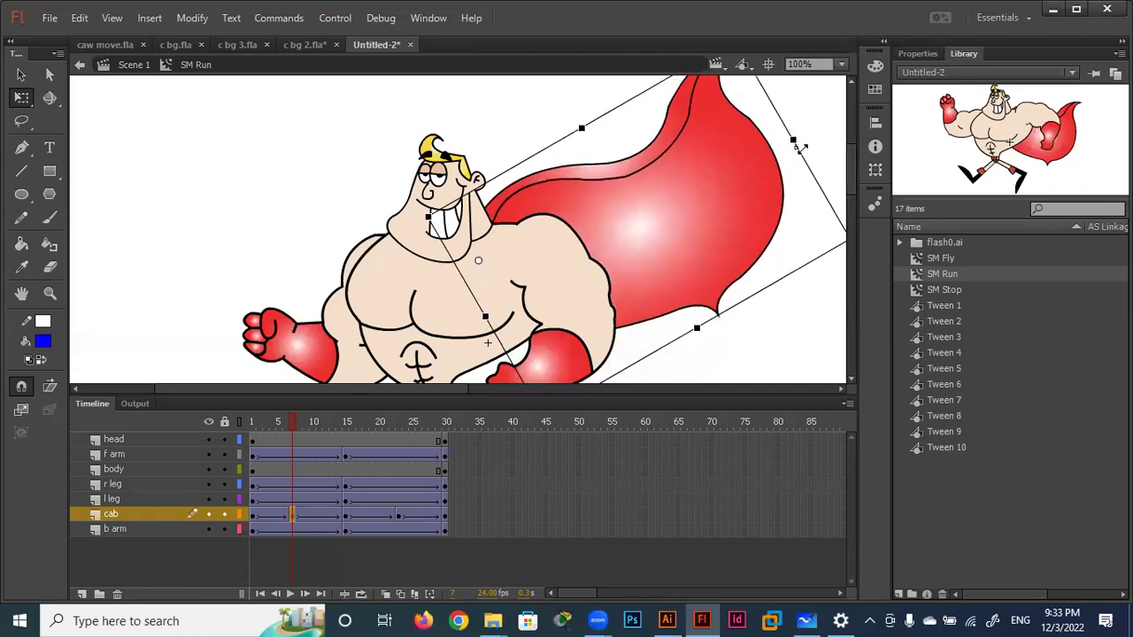
Rotate and stretch the cape at frame 15, and squeeze it narrower at frame 23.
click(346, 516)
scroll(661, 350, down, 2)
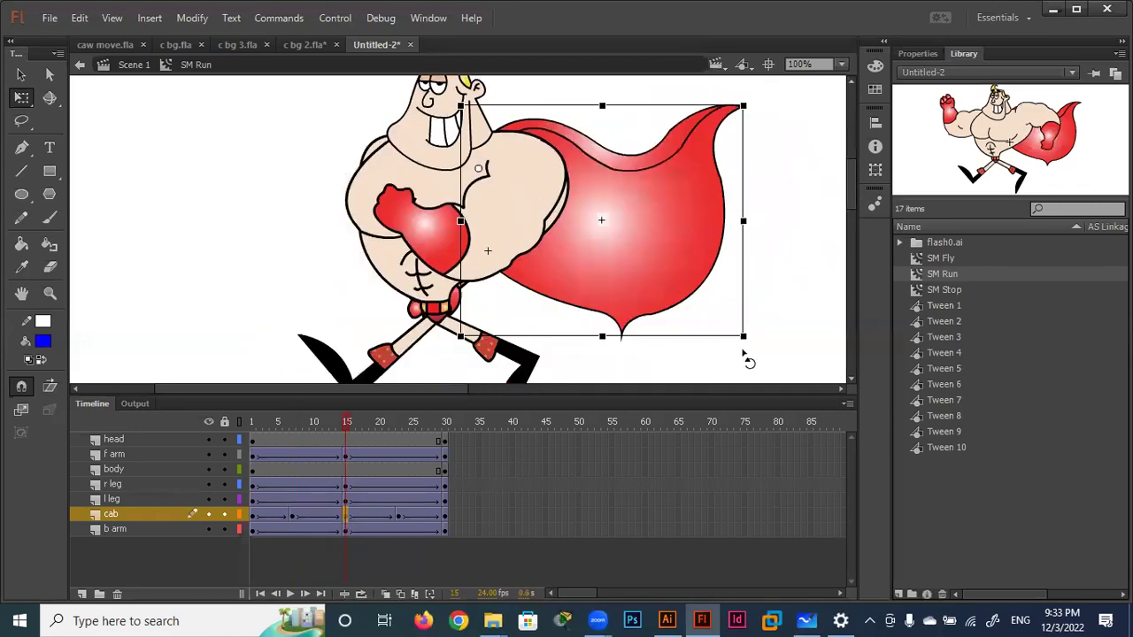
drag(744, 359, 666, 356)
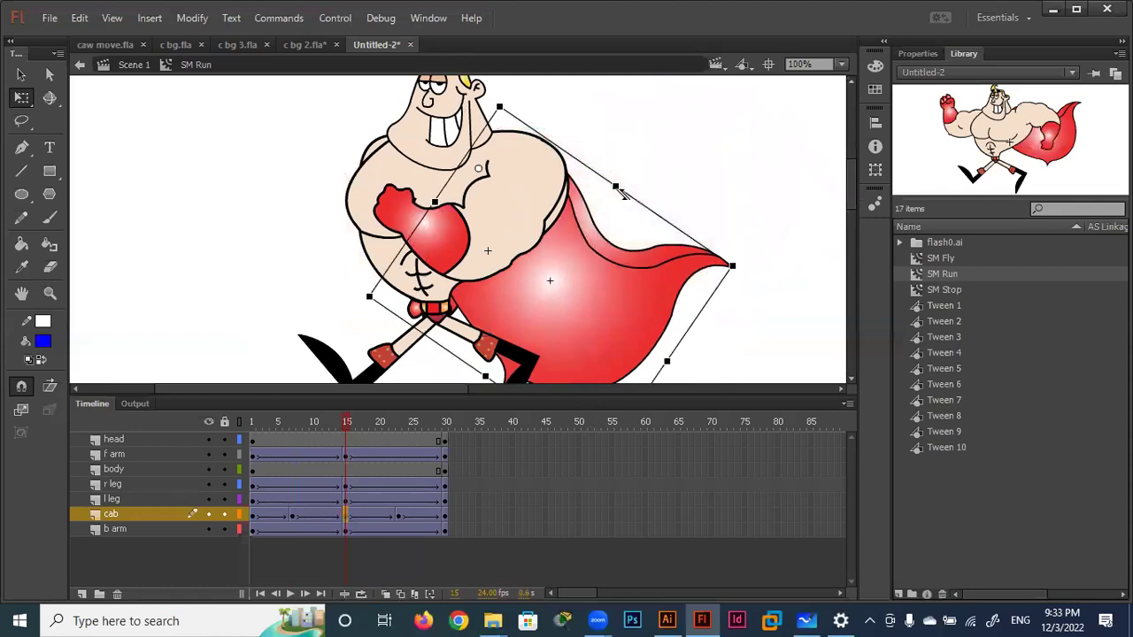
drag(617, 188, 636, 157)
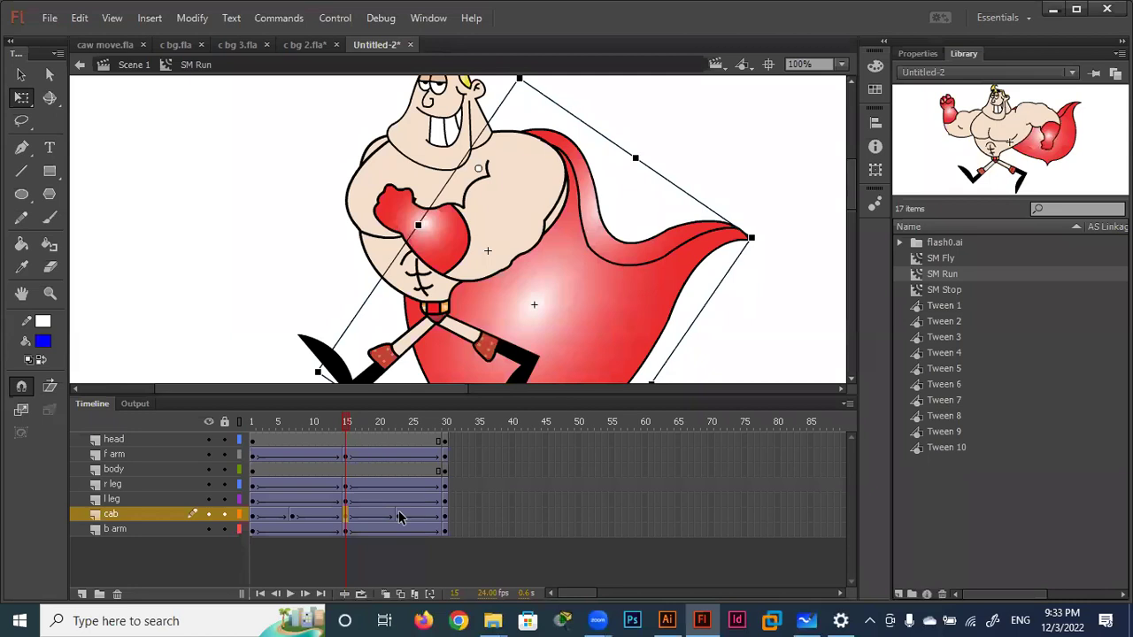
click(398, 516)
drag(739, 222, 636, 221)
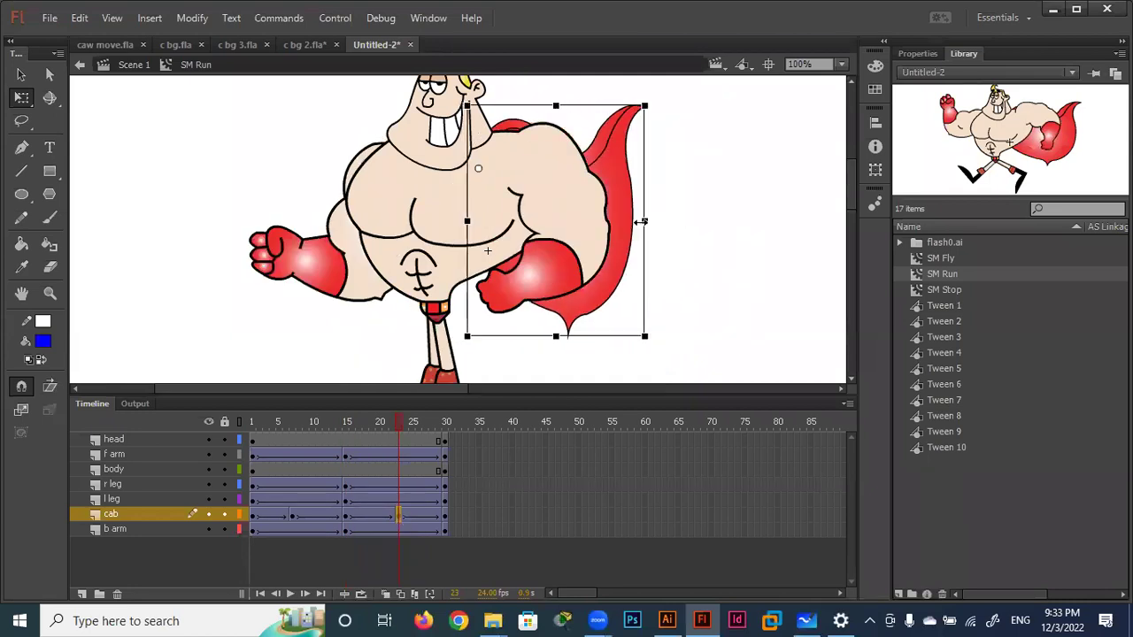
Scrub and play the SM Run timeline to check the cape motion, then return to Scene 1.
click(445, 521)
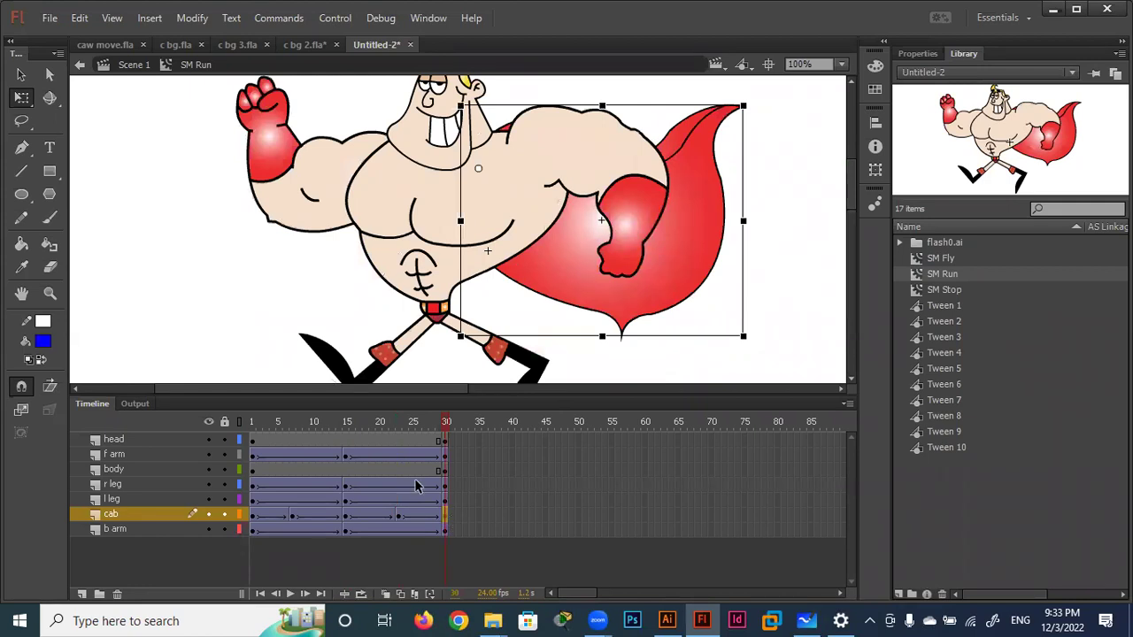
drag(445, 429, 257, 425)
key(Return)
mouse_move(365, 425)
mouse_down()
mouse_move(443, 426)
mouse_move(269, 429)
mouse_move(446, 429)
mouse_up()
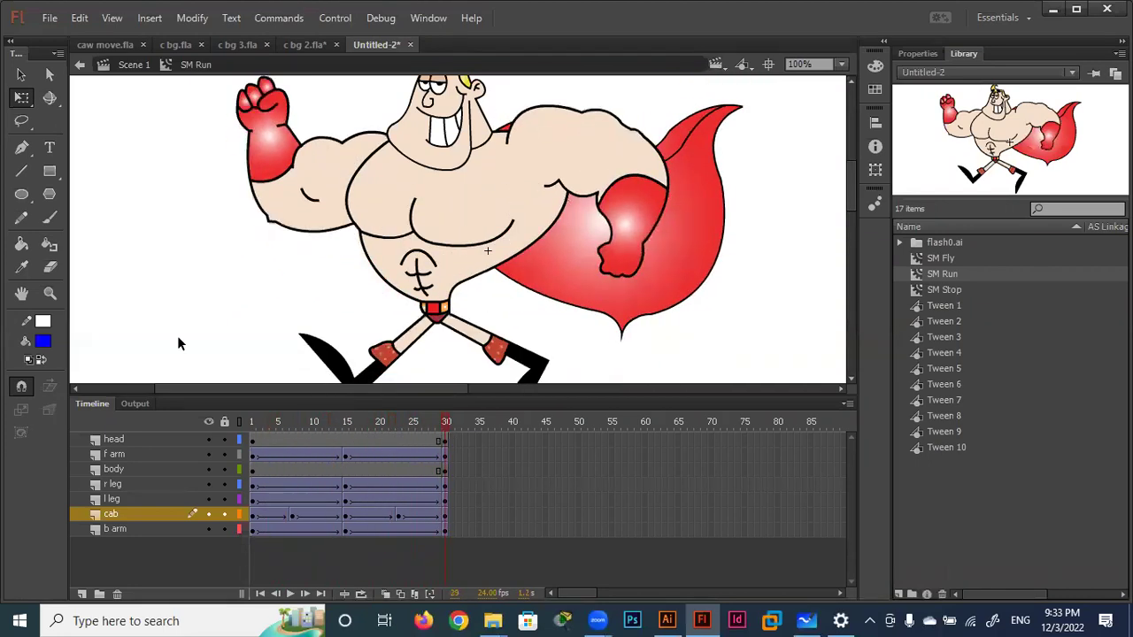
click(80, 65)
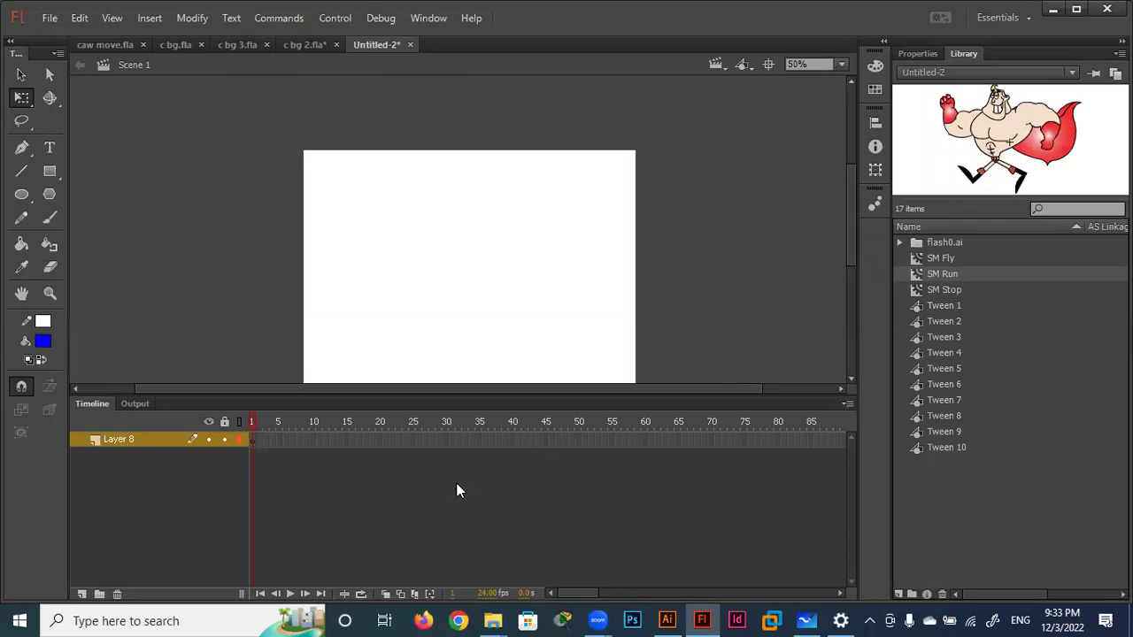
Copy the C BG library folder from c bg 2.fla and paste it into Untitled-2's library.
click(181, 44)
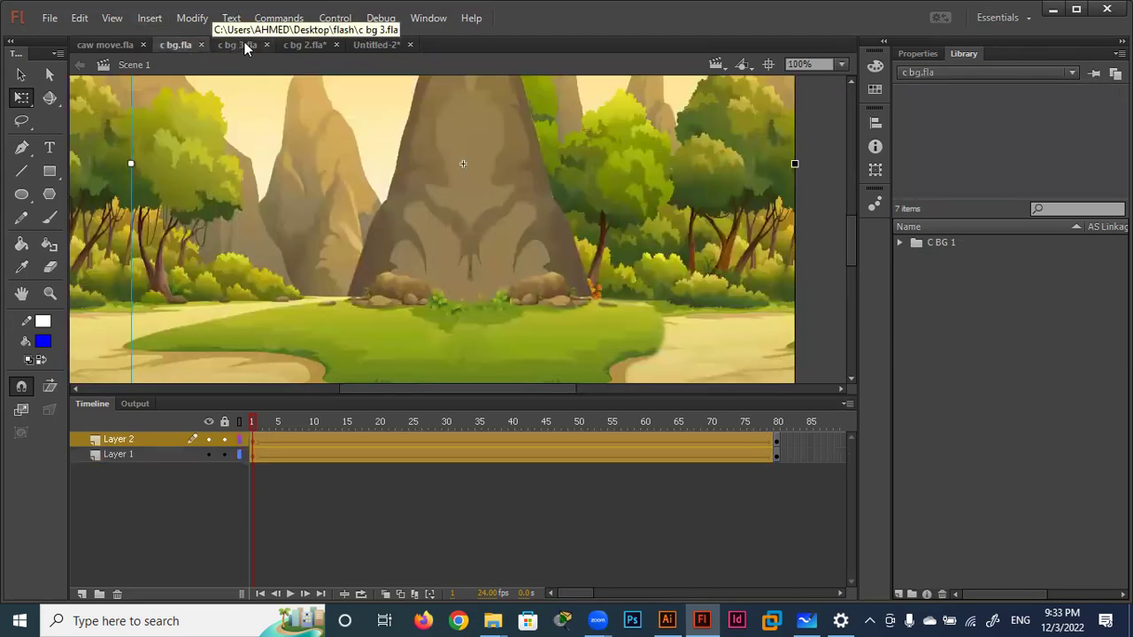
click(244, 43)
click(313, 43)
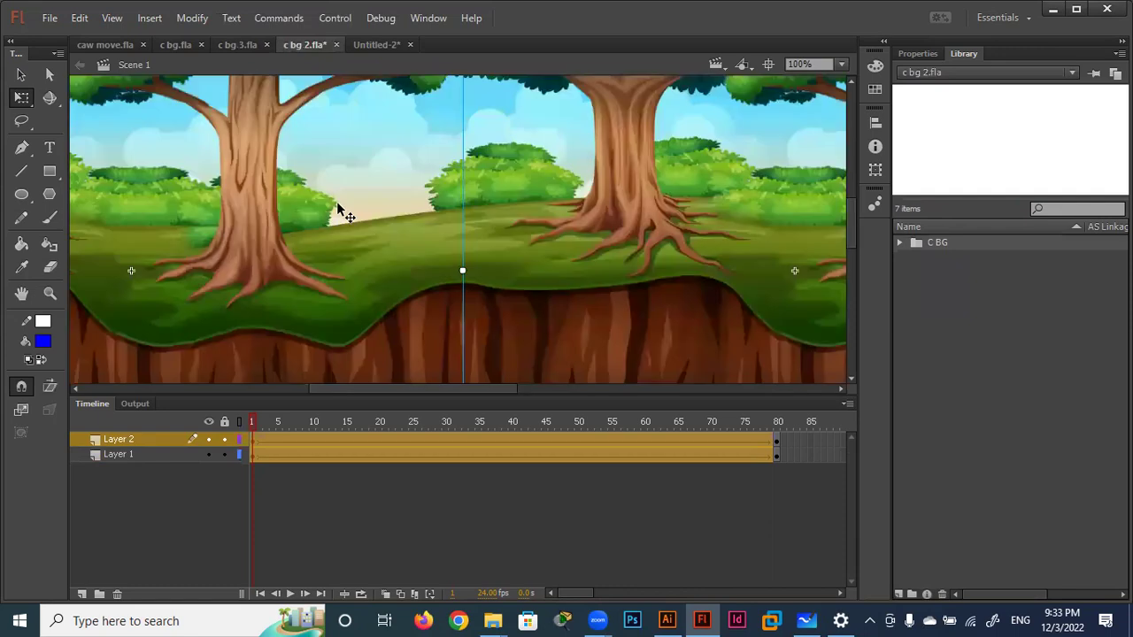
scroll(520, 258, down, 3)
scroll(520, 258, up, 3)
right_click(911, 241)
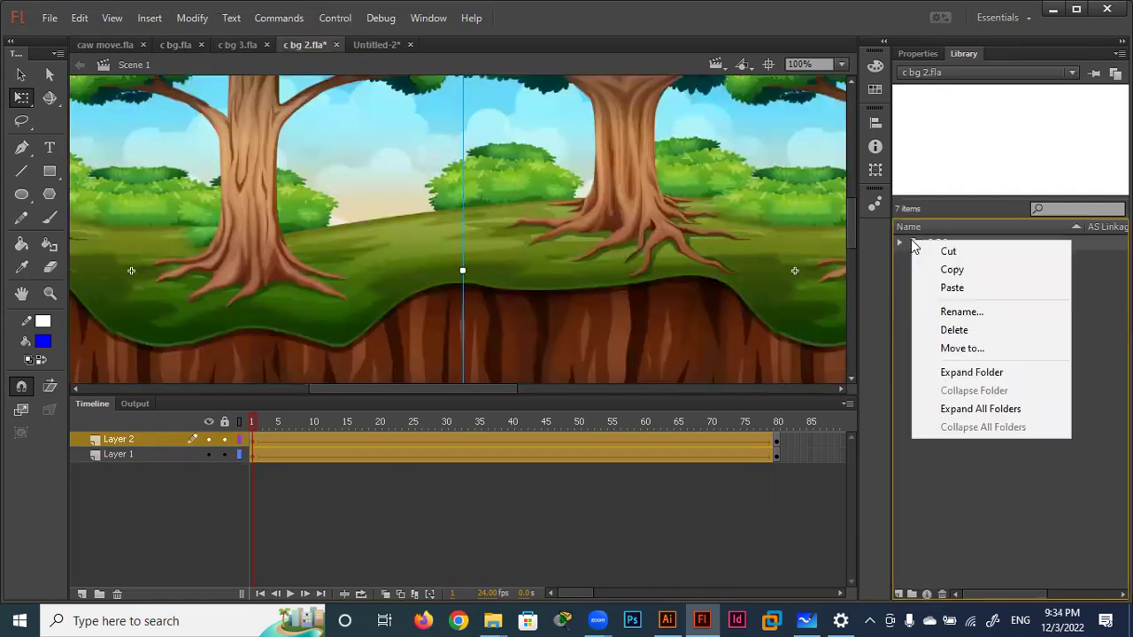
click(954, 271)
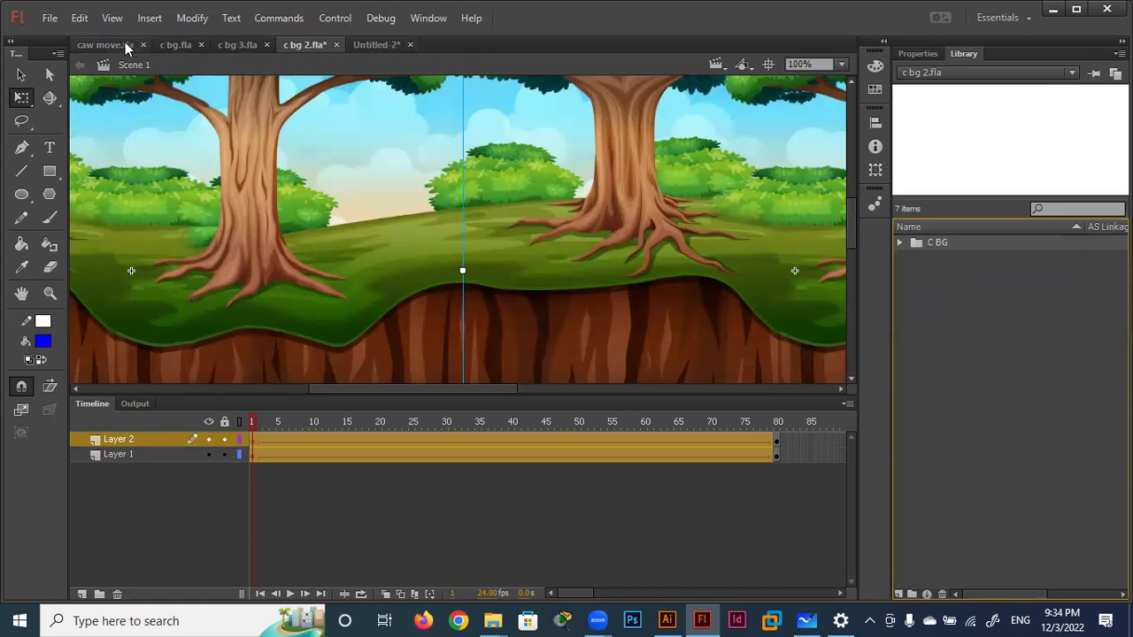
click(374, 46)
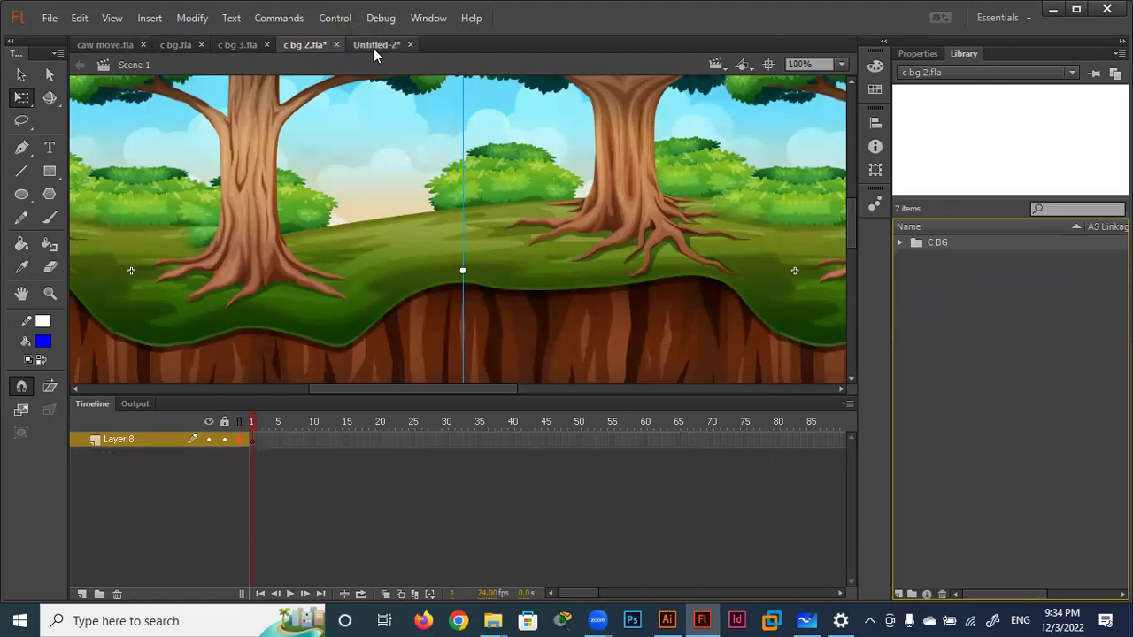
right_click(976, 512)
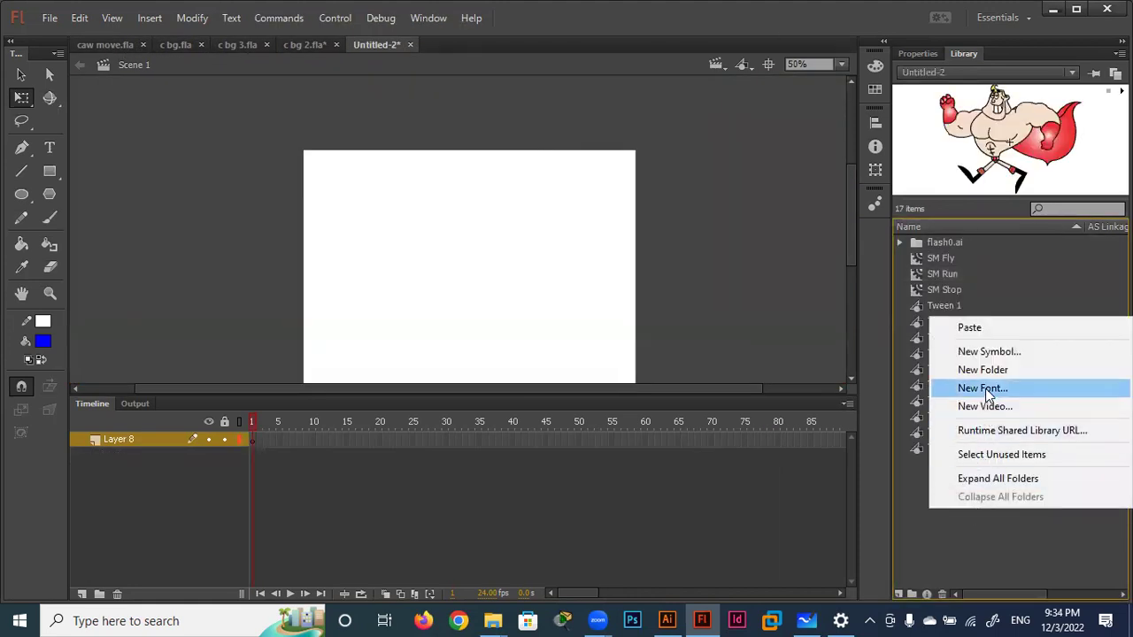
click(984, 327)
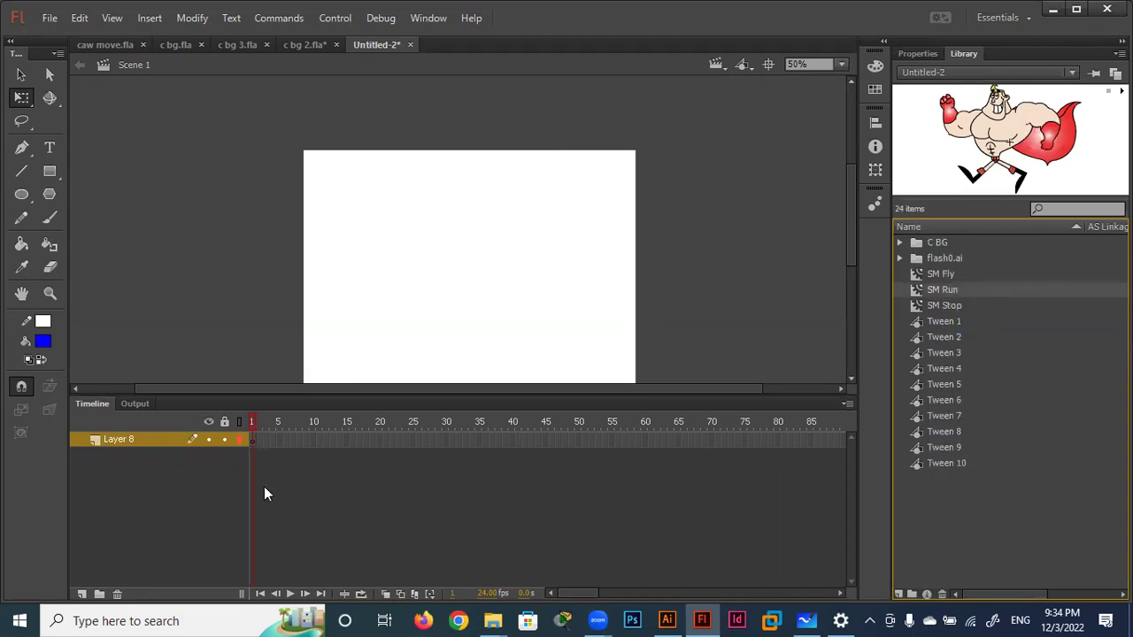
Rename Layer 8 to BG.
click(120, 432)
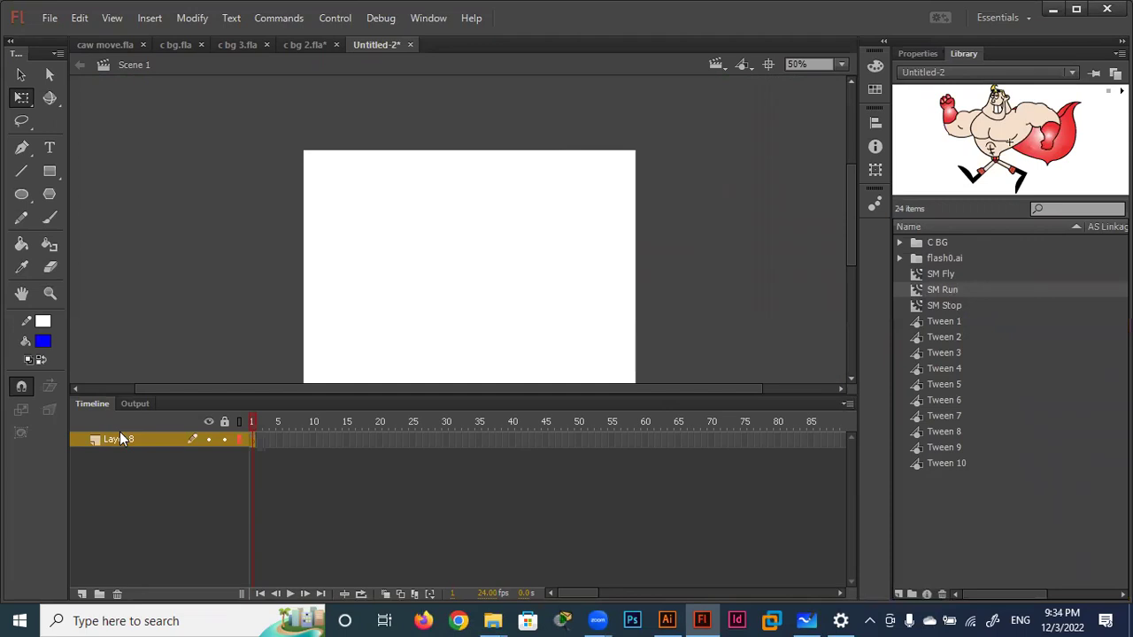
double_click(121, 440)
text(BG)
key(Return)
Place the C BG forest symbol from the library onto the stage and shift it to fit.
click(898, 242)
click(936, 274)
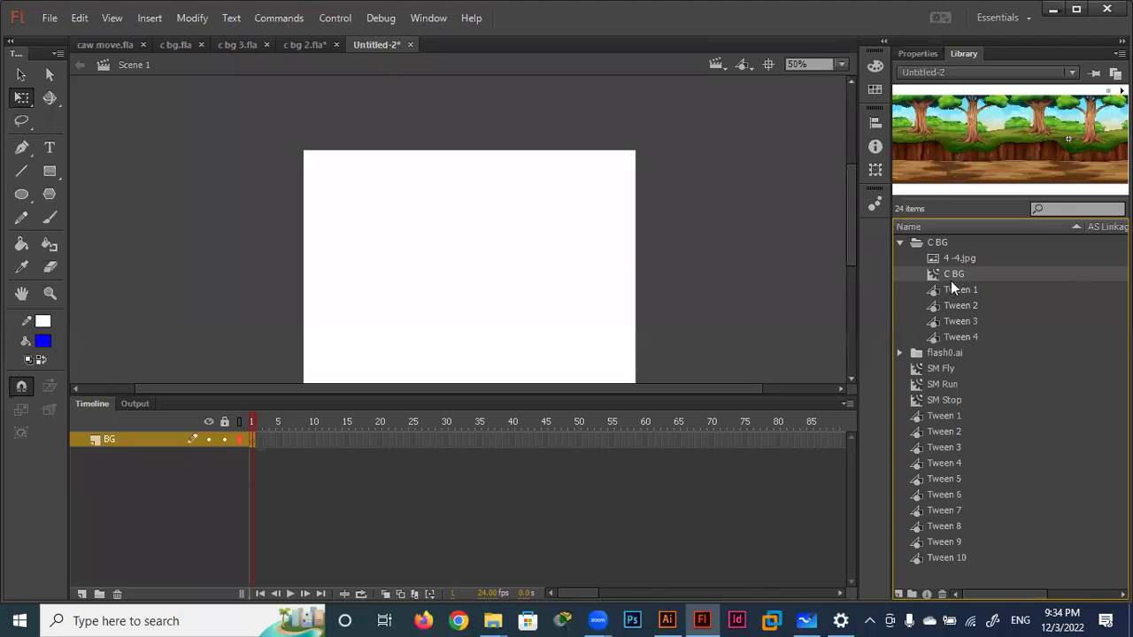
drag(932, 273, 442, 292)
mouse_move(596, 283)
mouse_down()
mouse_move(469, 296)
mouse_move(457, 282)
mouse_up()
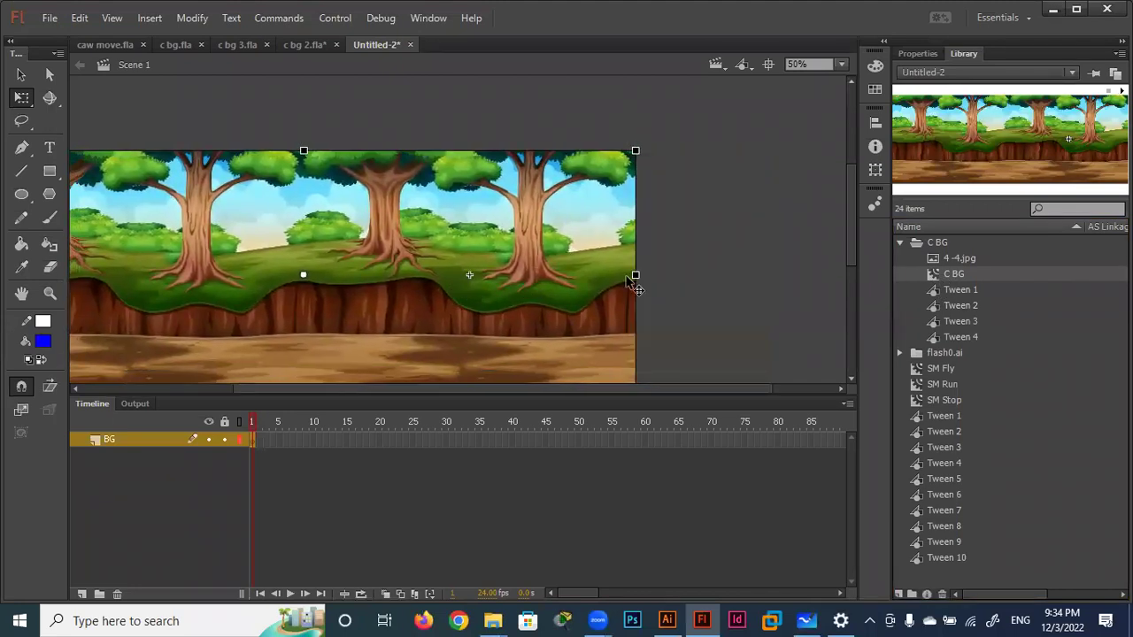
Add a new layer above BG and name it SM.
click(82, 594)
double_click(129, 439)
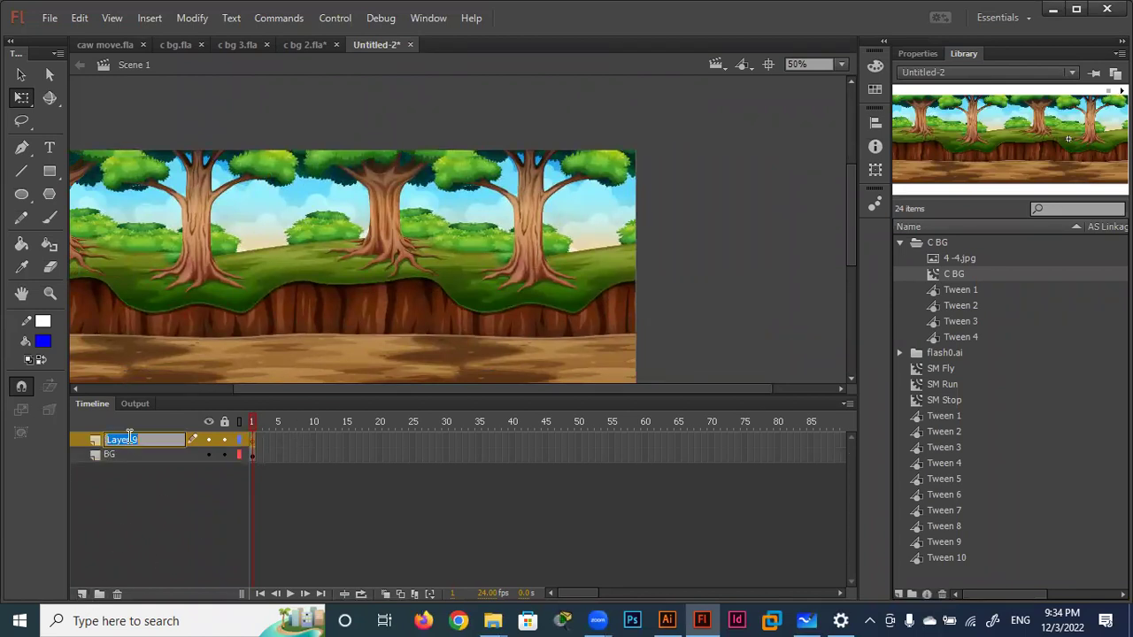
text(SM)
key(Return)
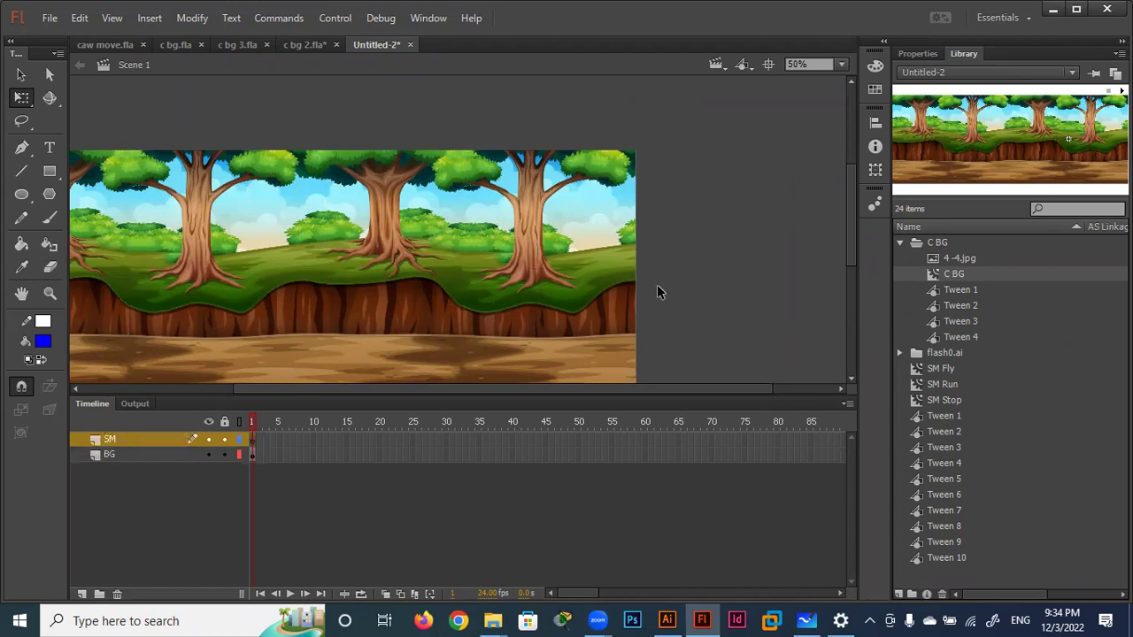